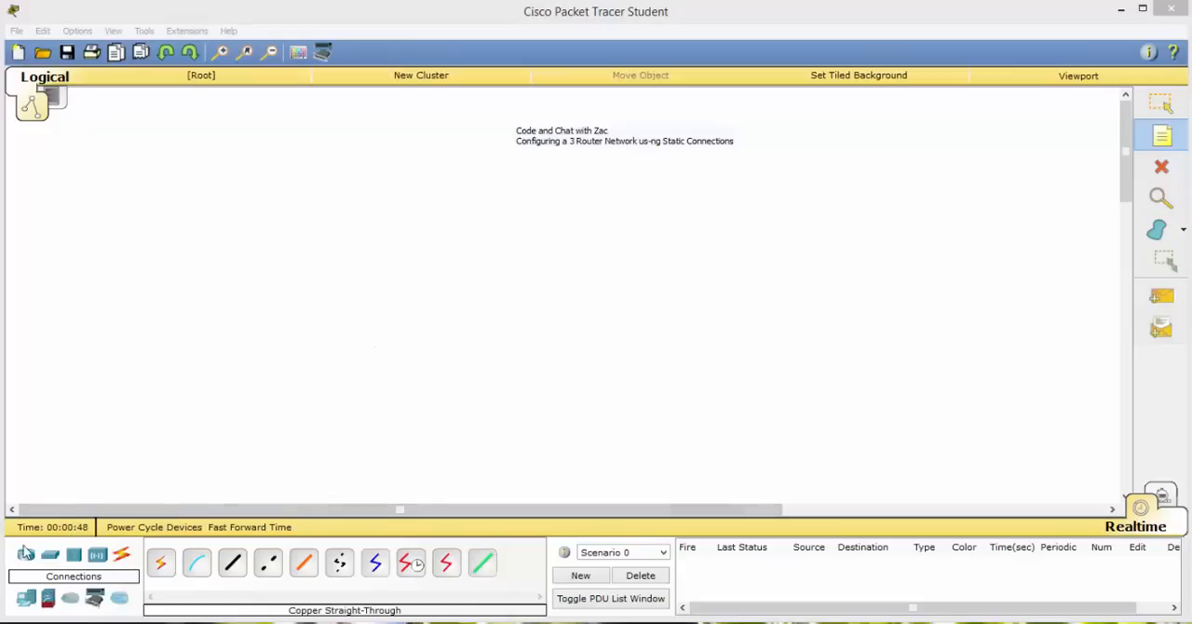
# Place six PCs in a row along the lower part of the workspace, grouped into three pairs.
pyautogui.moveTo(26, 600); pyautogui.dragTo(189, 435)
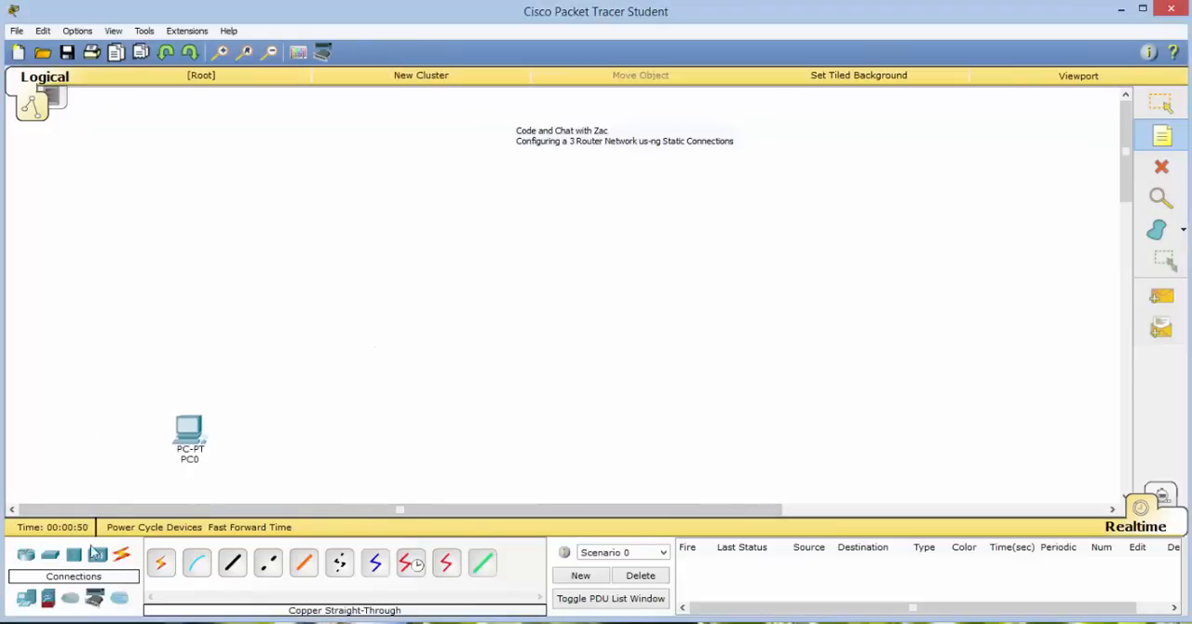
pyautogui.moveTo(25, 600); pyautogui.dragTo(264, 436)
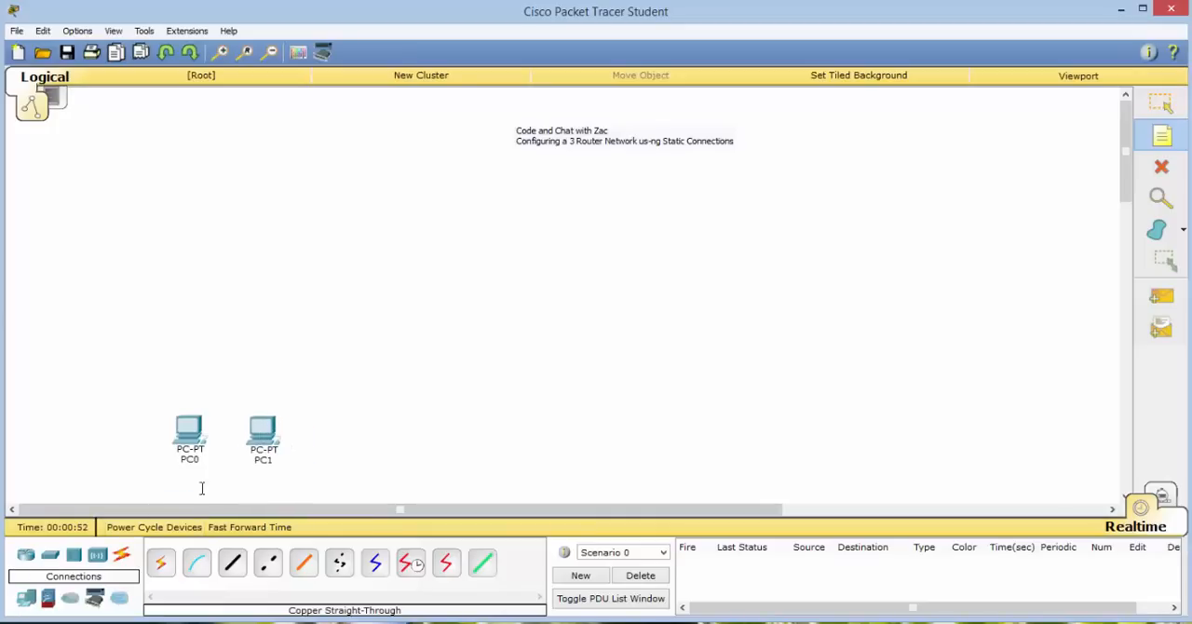
pyautogui.moveTo(33, 601); pyautogui.dragTo(436, 435)
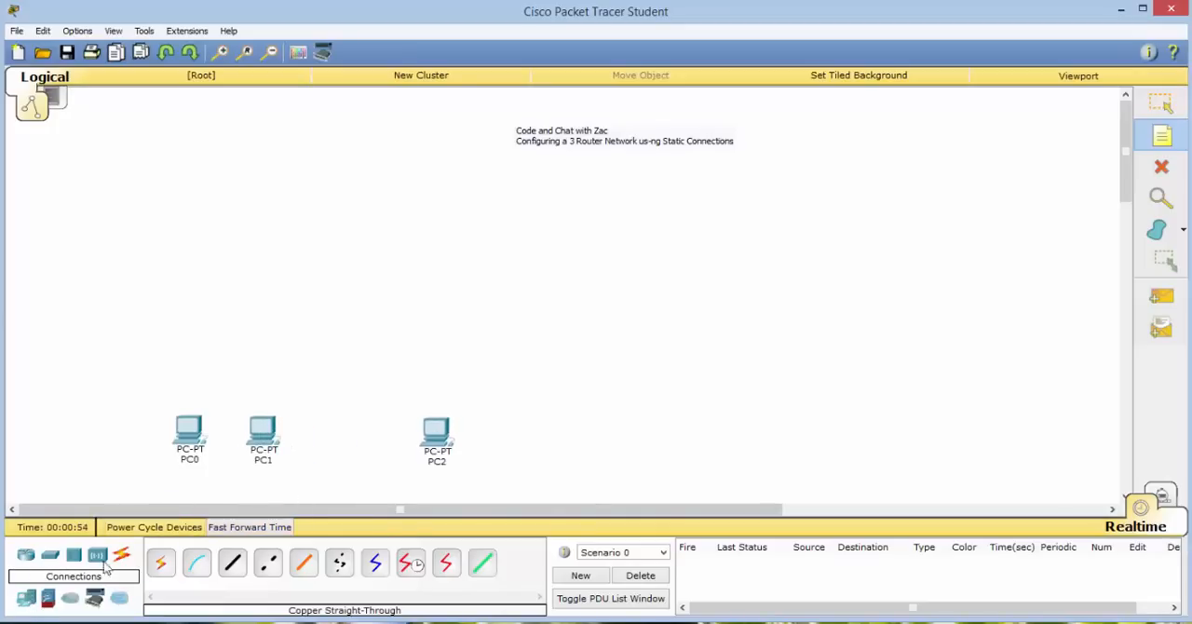
pyautogui.moveTo(28, 603); pyautogui.dragTo(508, 435)
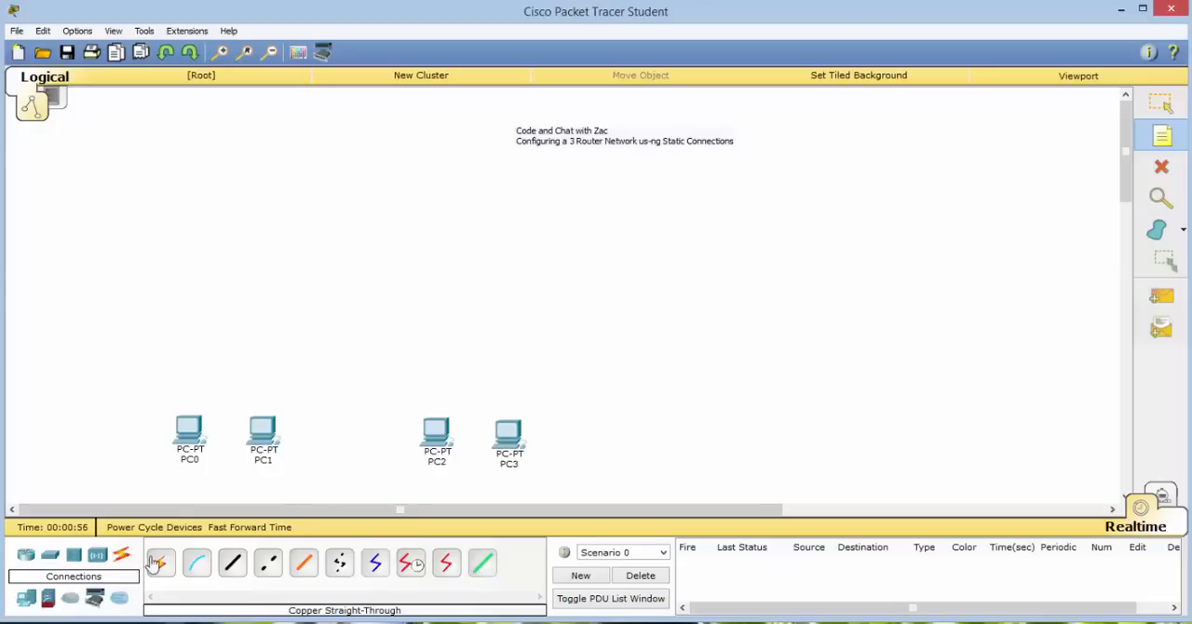
pyautogui.moveTo(31, 604); pyautogui.dragTo(670, 436)
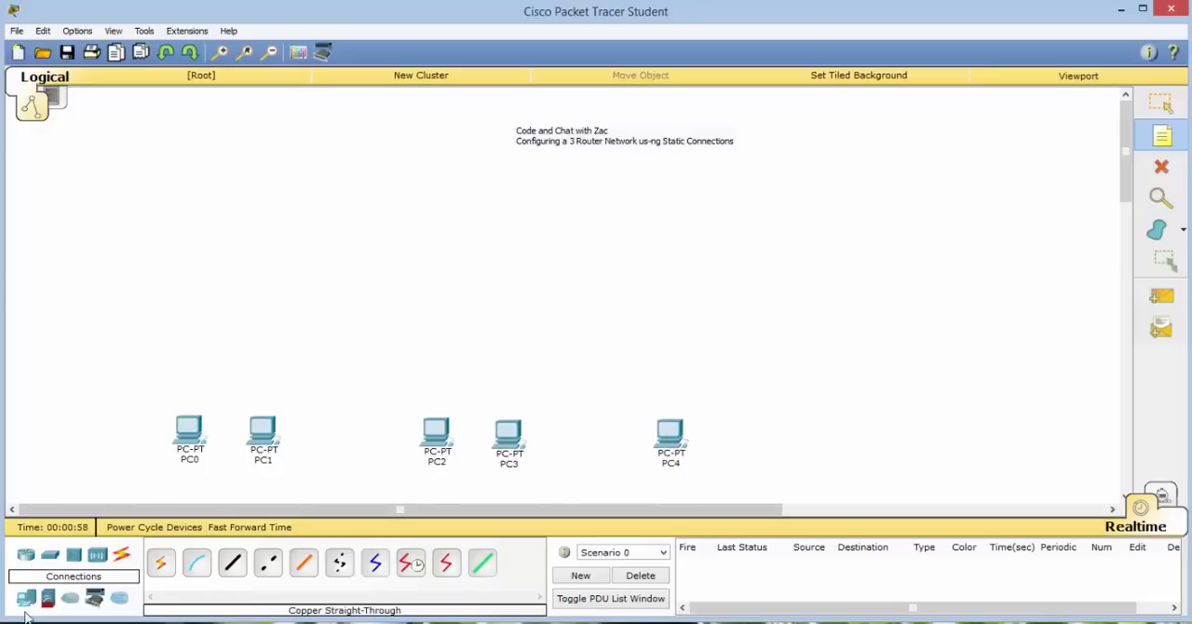
pyautogui.moveTo(27, 600); pyautogui.dragTo(759, 444)
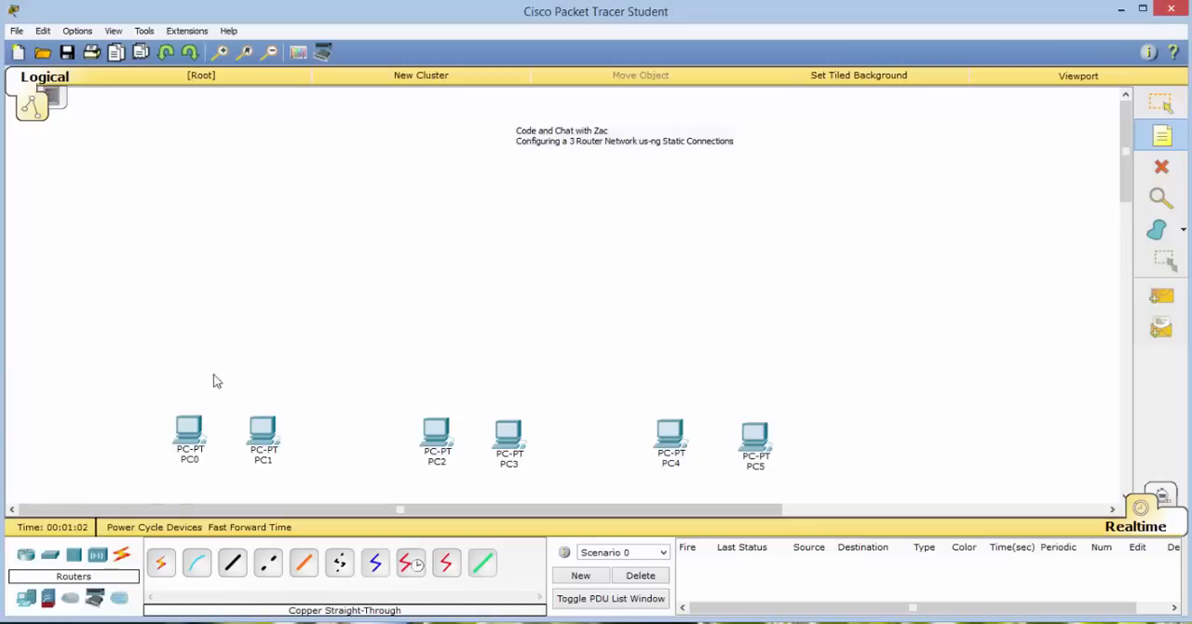
# Add three 2950-24 switches, one above each pair of PCs.
pyautogui.click(50, 555)
pyautogui.moveTo(47, 598); pyautogui.dragTo(239, 321)
pyautogui.moveTo(160, 561); pyautogui.dragTo(478, 320)
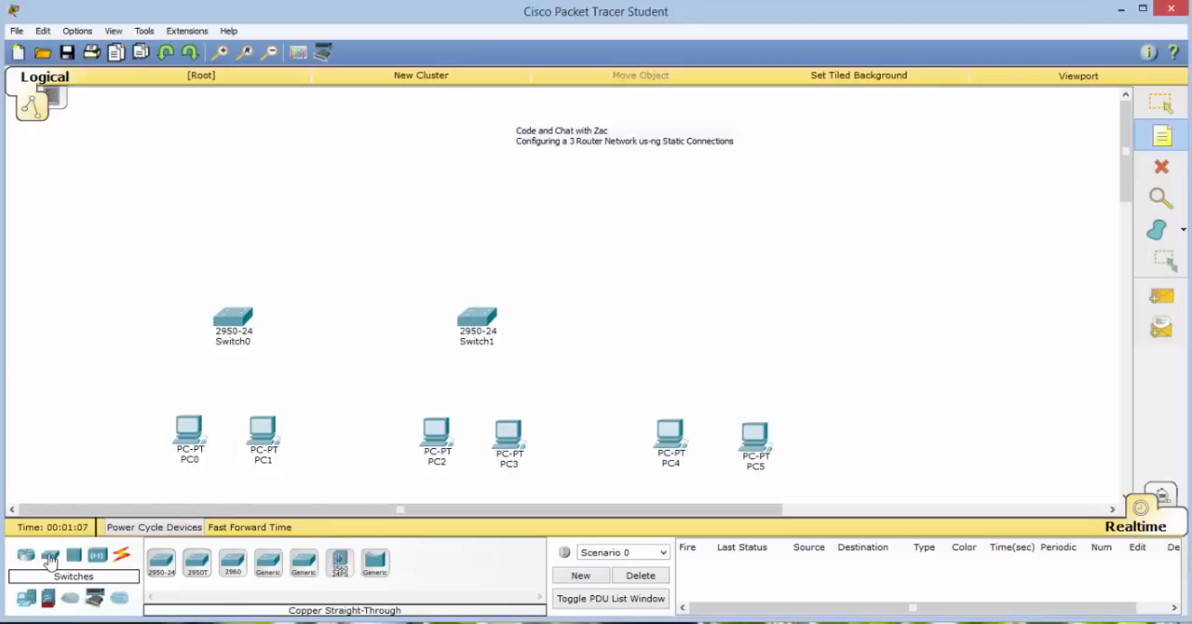
pyautogui.moveTo(160, 562); pyautogui.dragTo(718, 323)
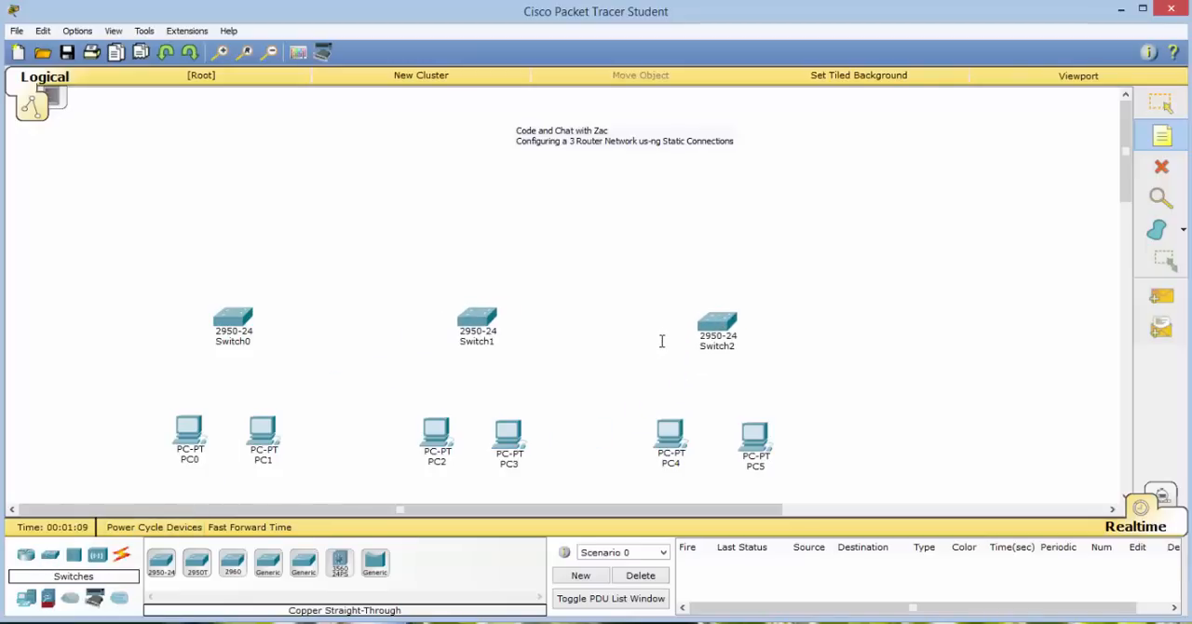
# Add three 2621XM routers, one above each switch.
pyautogui.click(20, 553)
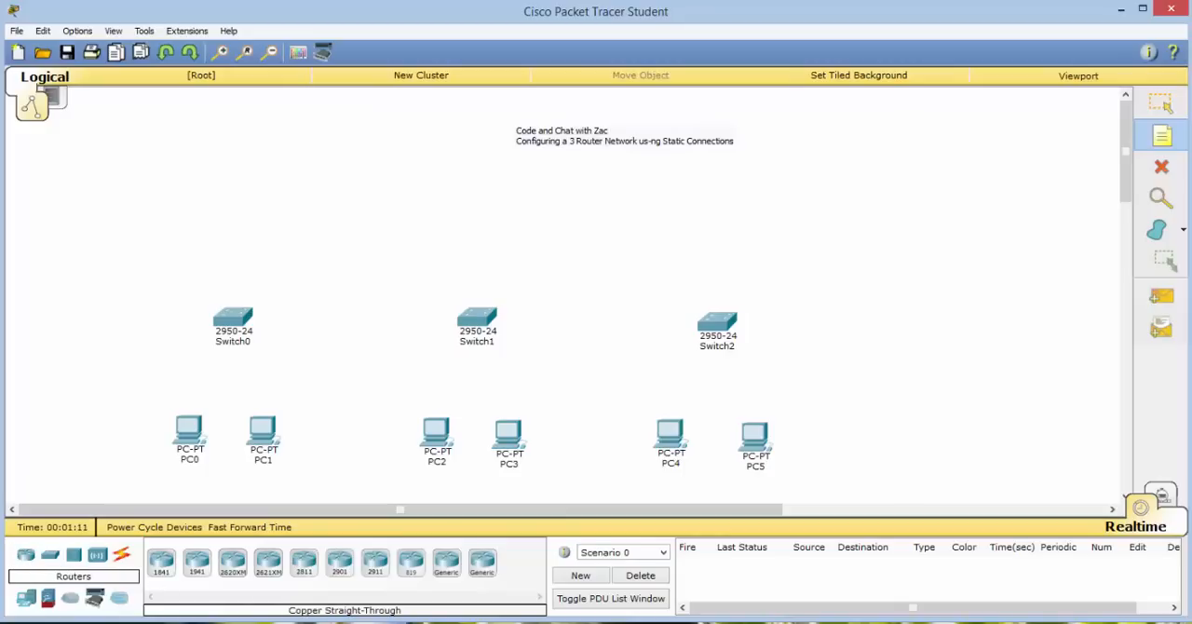
pyautogui.moveTo(268, 564); pyautogui.dragTo(475, 224)
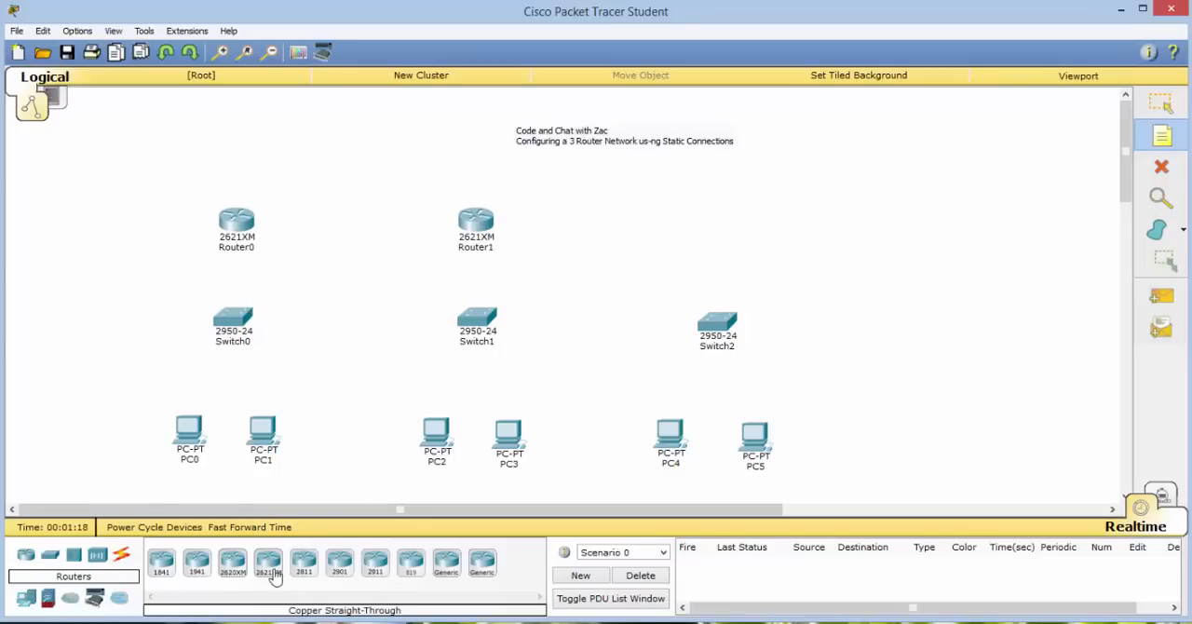
pyautogui.moveTo(276, 577); pyautogui.dragTo(719, 223)
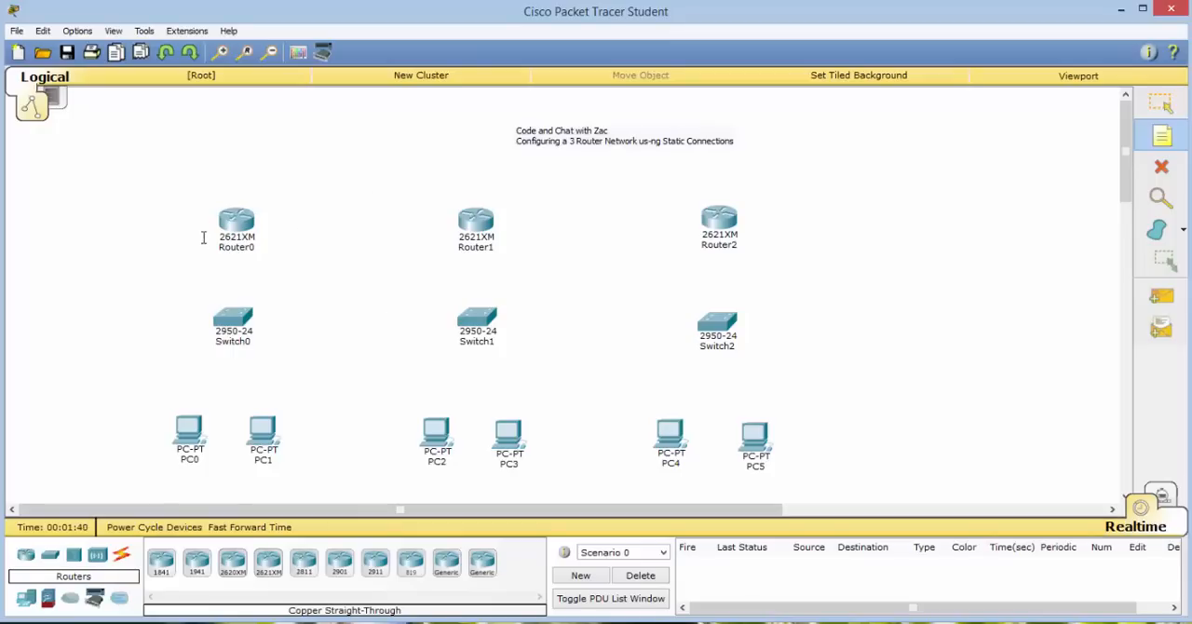
# Install a WIC-1T serial module in the WIC slot of Router0 nearest the power switch and power the router back on.
pyautogui.click(239, 225)
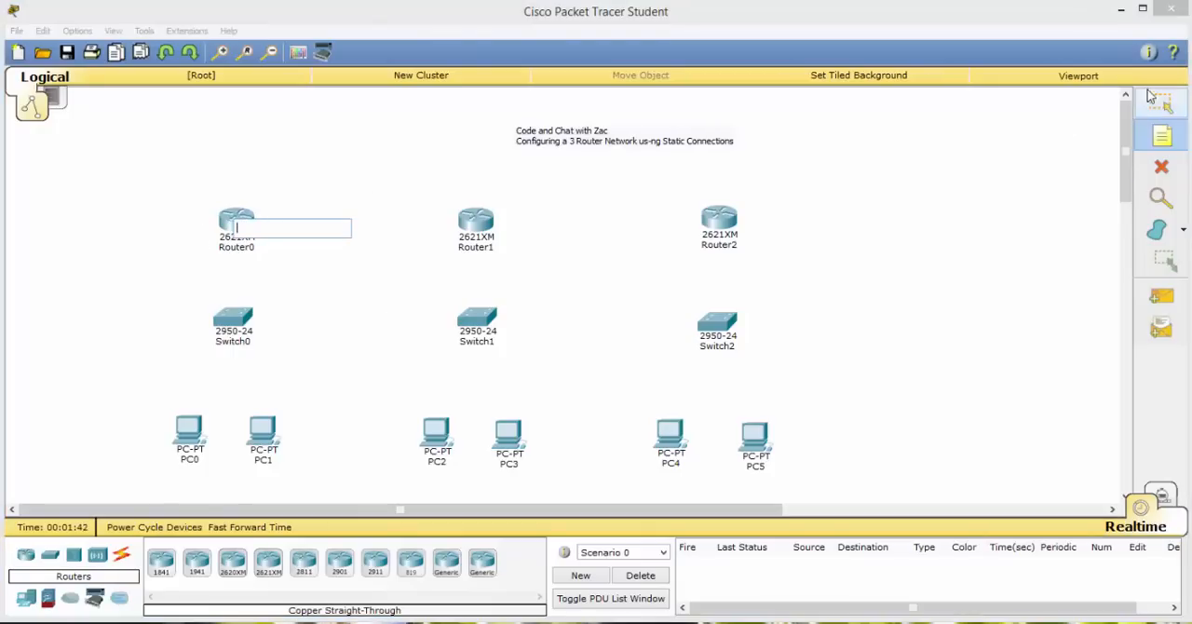
pyautogui.click(317, 236)
pyautogui.click(238, 224)
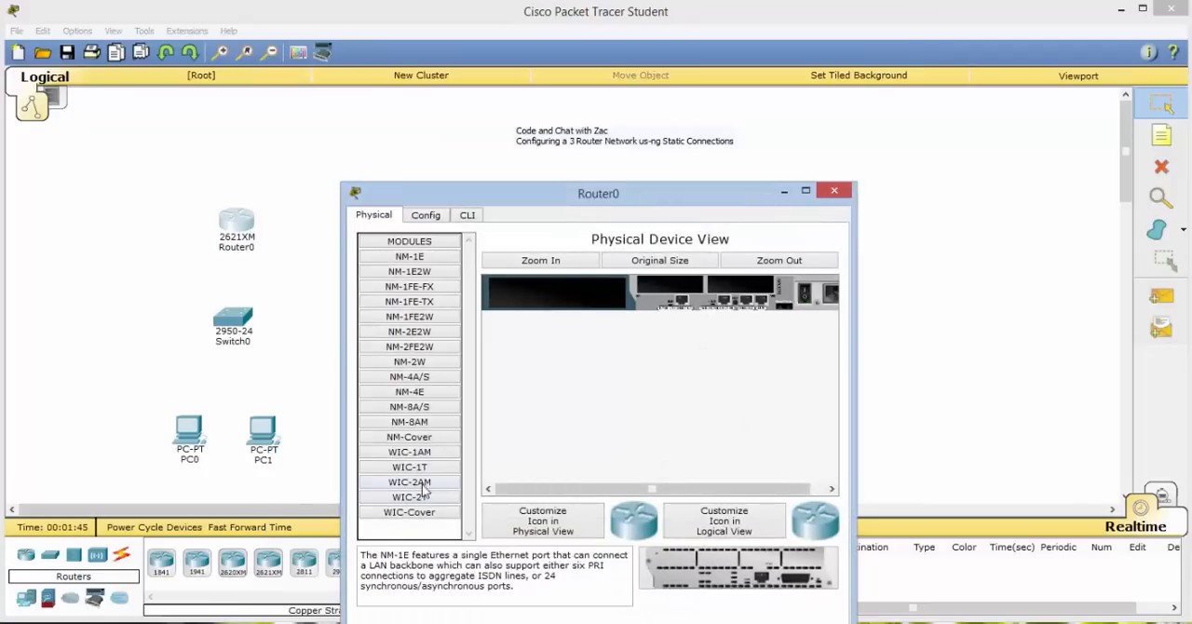
pyautogui.moveTo(415, 466); pyautogui.dragTo(742, 303)
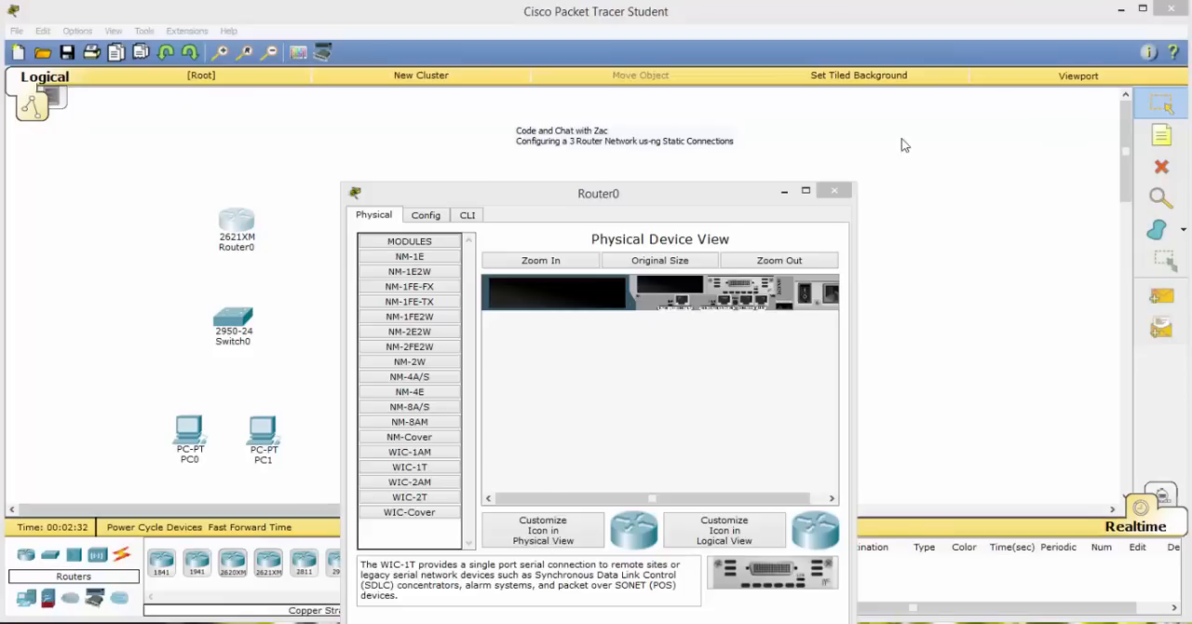
pyautogui.click(810, 295)
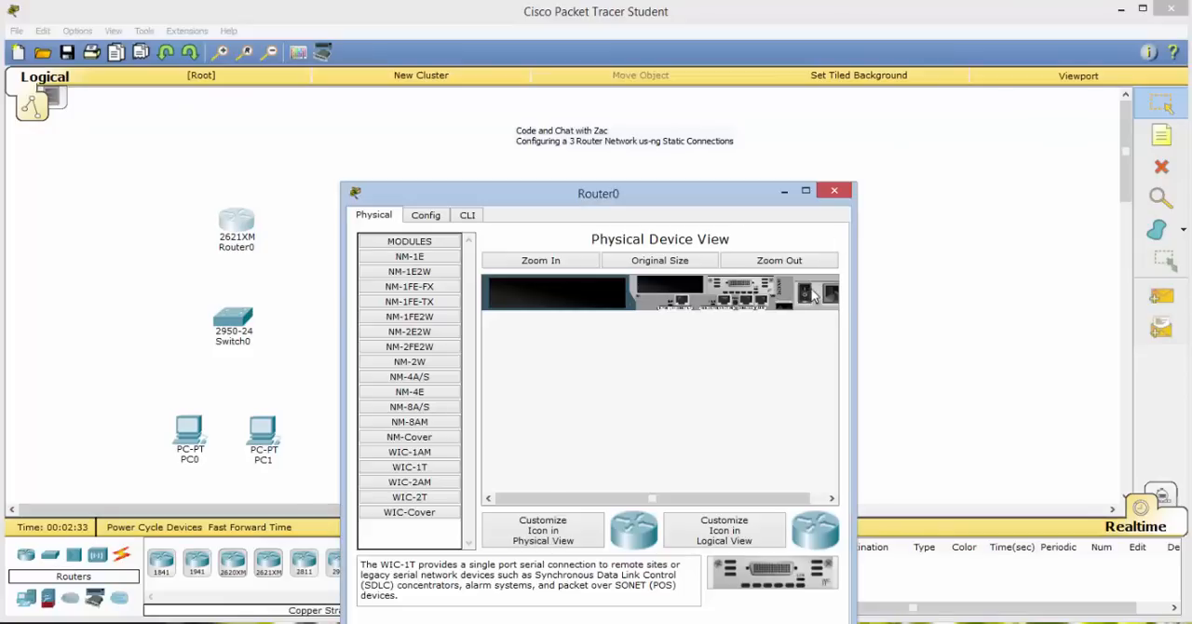
pyautogui.click(834, 192)
# Install WIC-1T serial modules in both WIC slots of Router1.
pyautogui.click(470, 228)
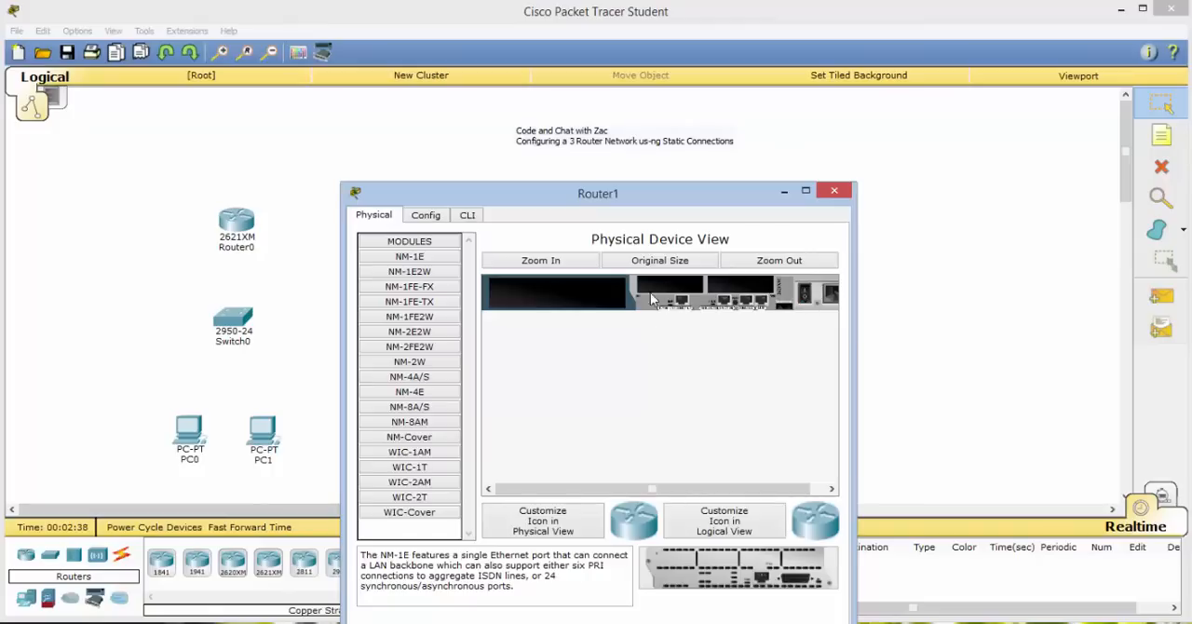
pyautogui.moveTo(411, 468); pyautogui.dragTo(743, 290)
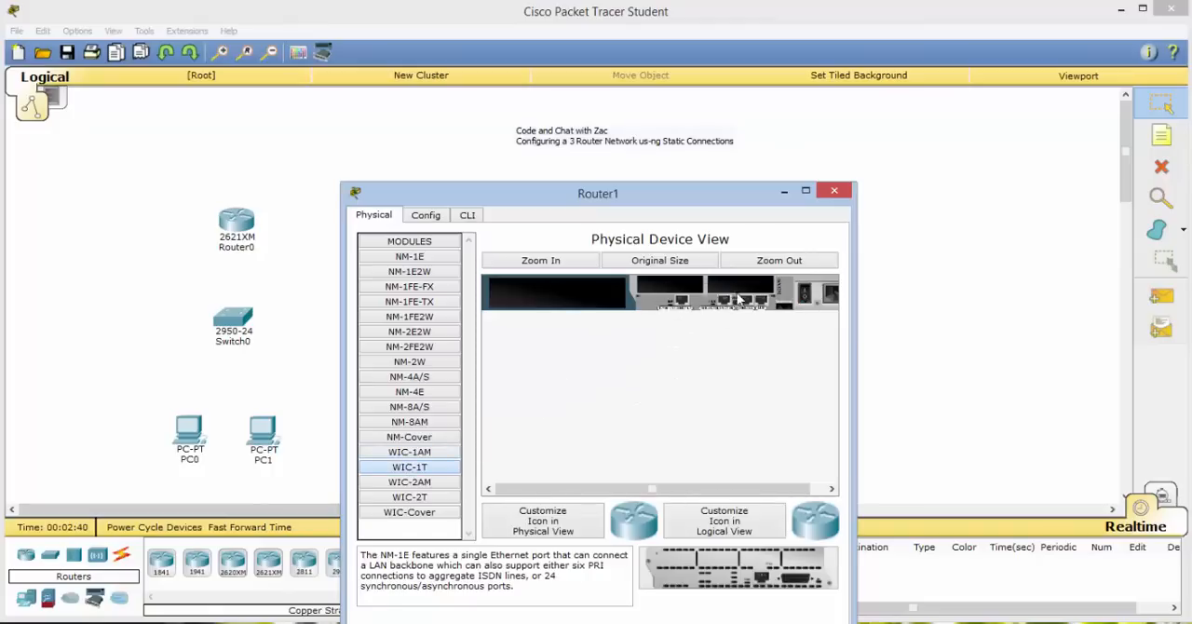
pyautogui.moveTo(412, 465); pyautogui.dragTo(663, 287)
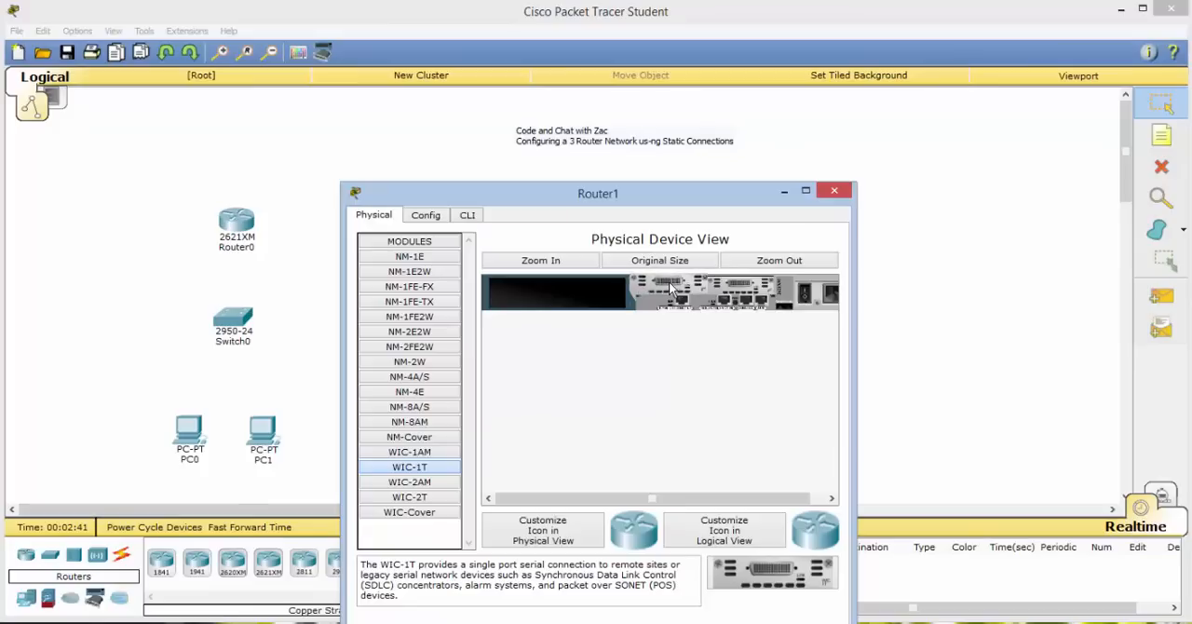
pyautogui.click(836, 191)
# Install one WIC-1T serial module in the WIC slot of Router2 nearest the power switch.
pyautogui.click(726, 231)
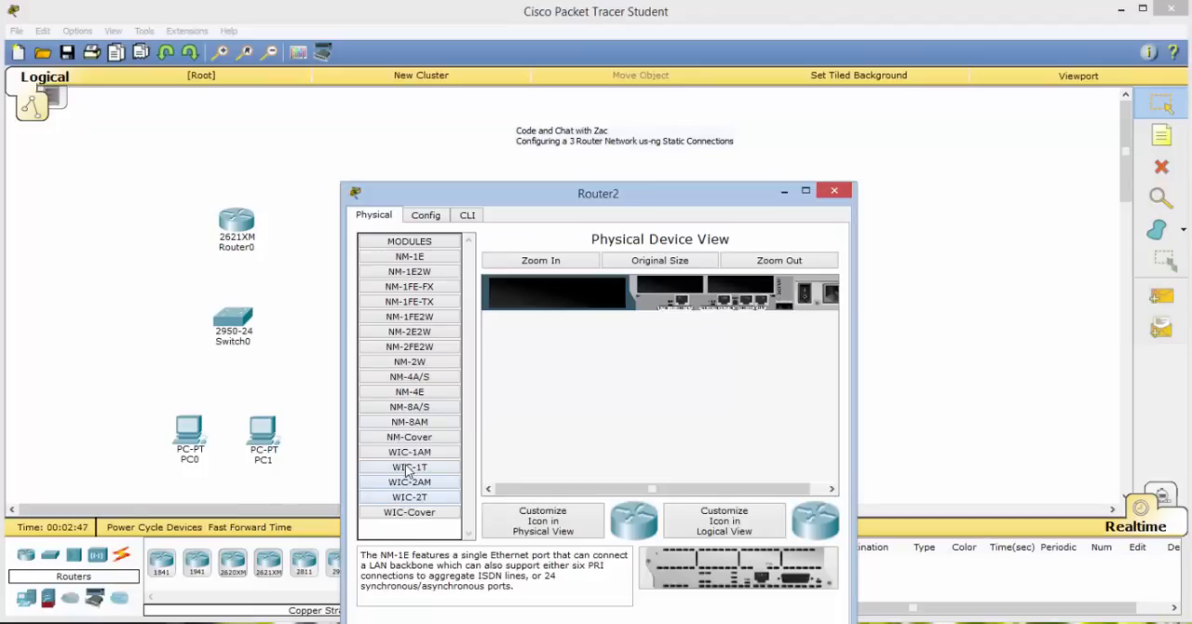
pyautogui.moveTo(407, 470); pyautogui.dragTo(740, 290)
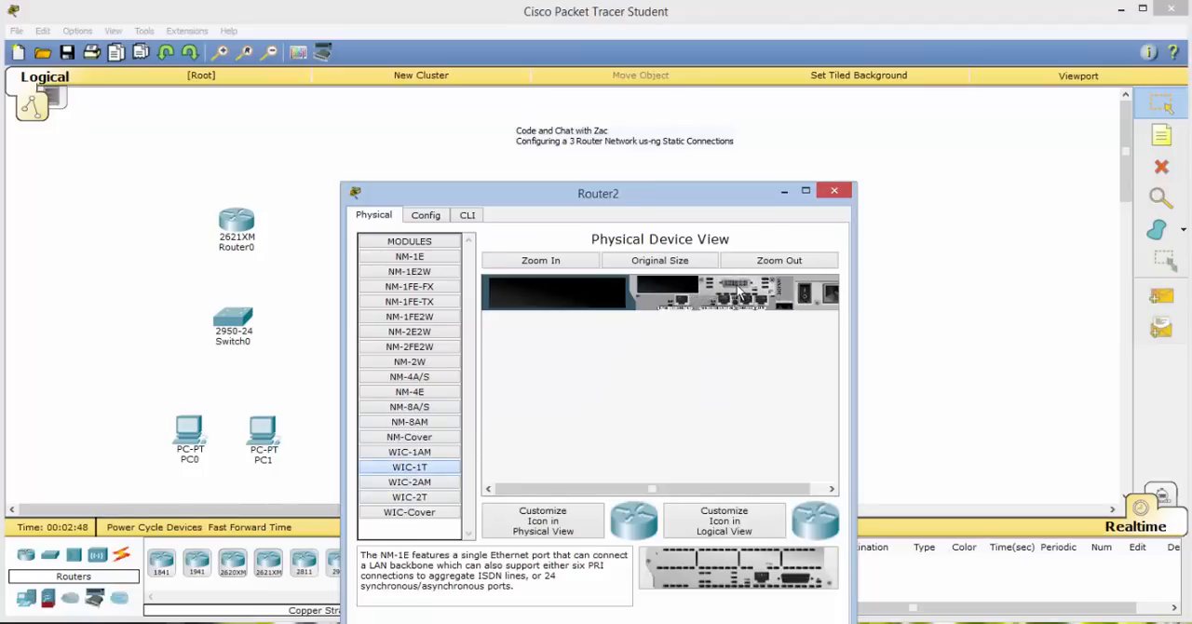
pyautogui.click(834, 191)
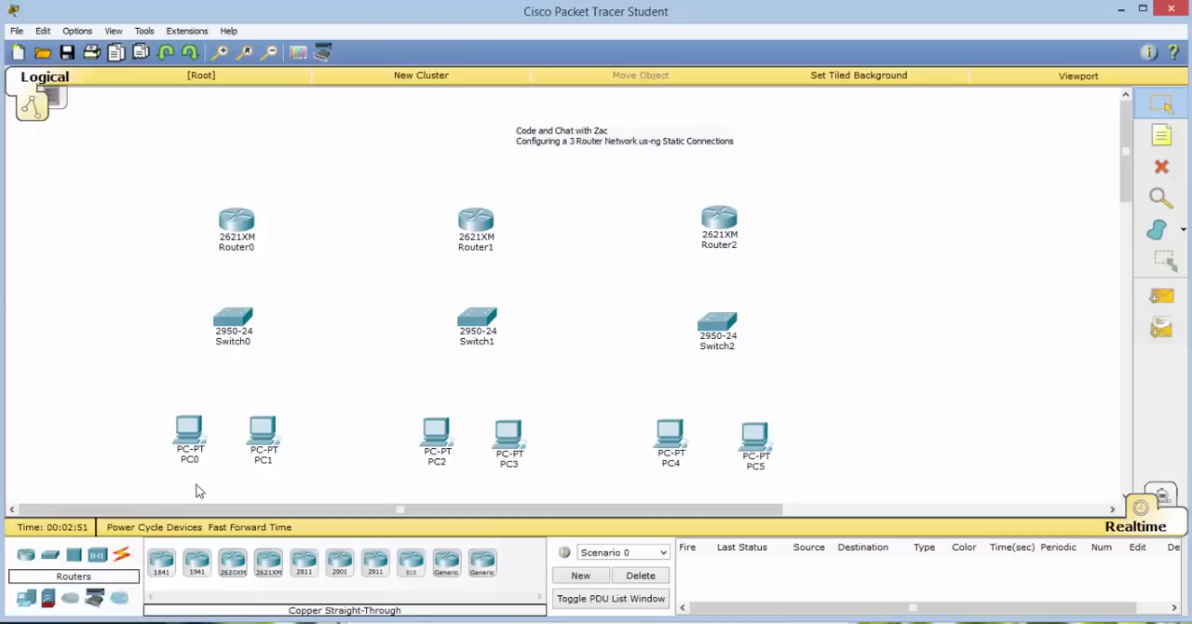
# Connect PC0's FastEthernet0 port to FastEthernet0/2 on Switch0 with a copper straight-through cable.
pyautogui.click(122, 556)
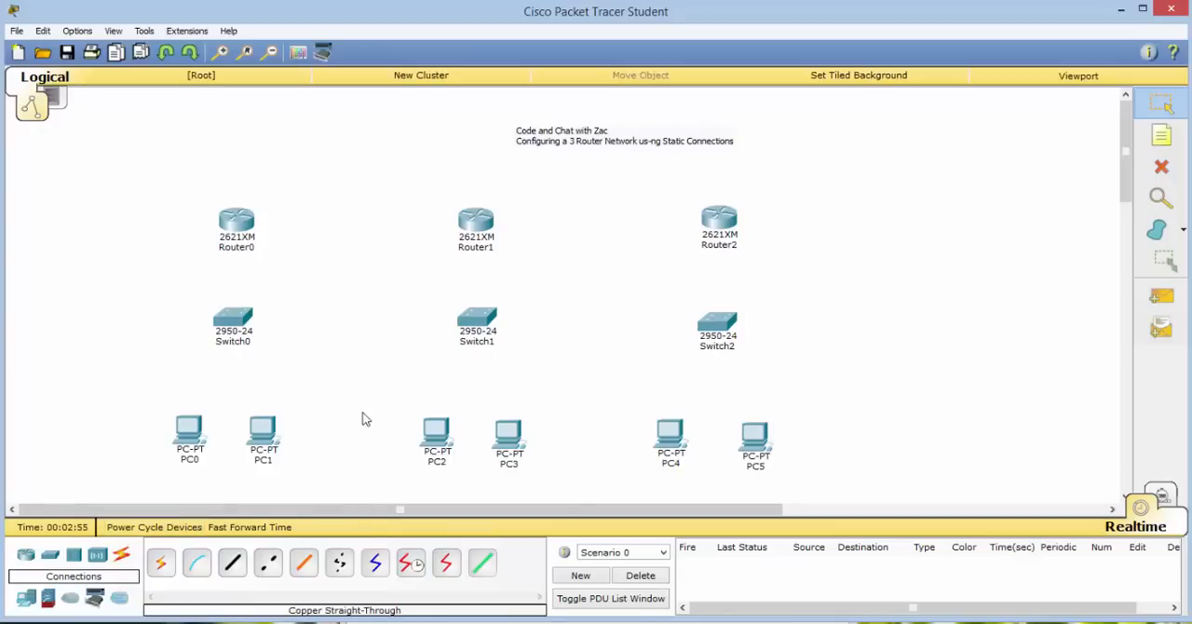
pyautogui.click(231, 570)
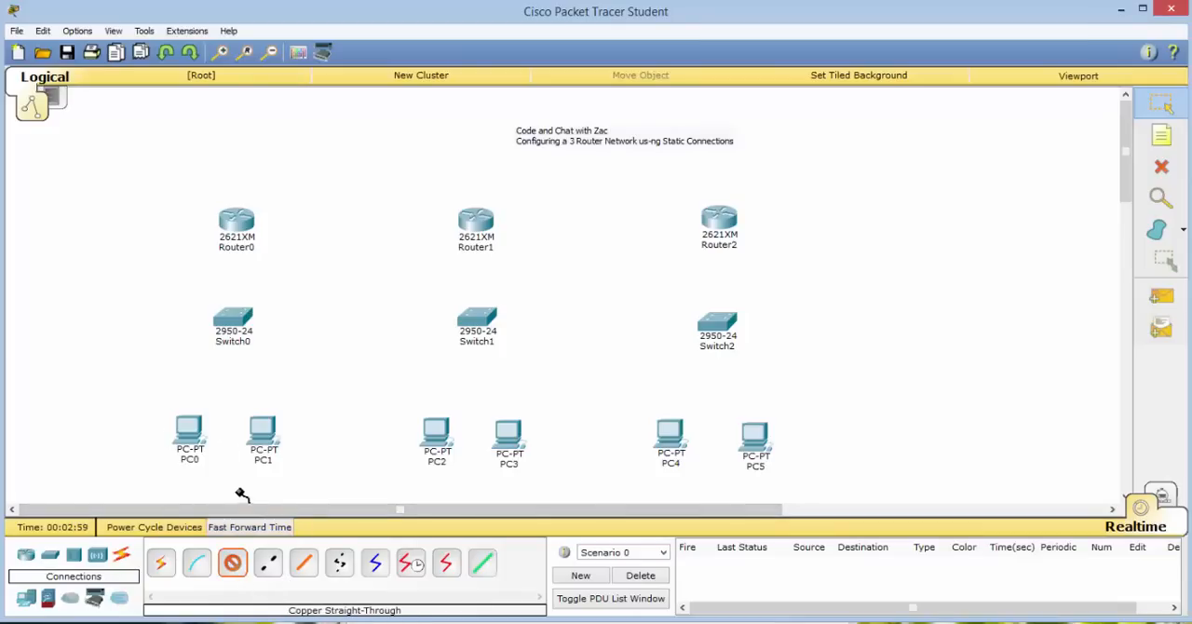
pyautogui.click(187, 442)
pyautogui.click(239, 462)
pyautogui.click(236, 328)
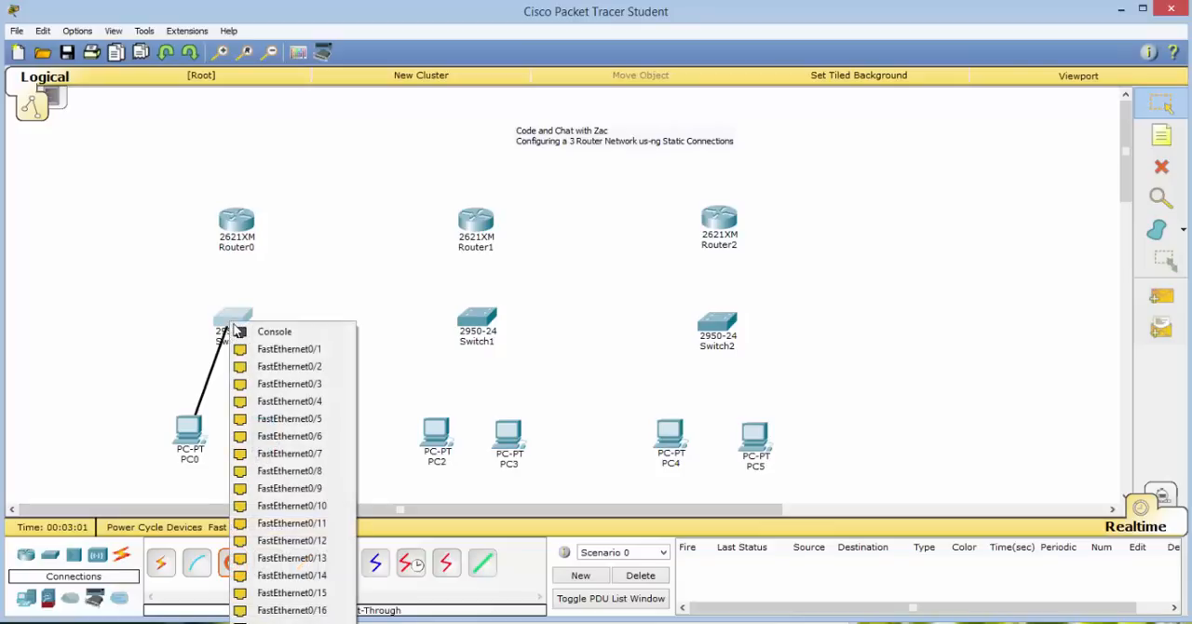
pyautogui.click(243, 366)
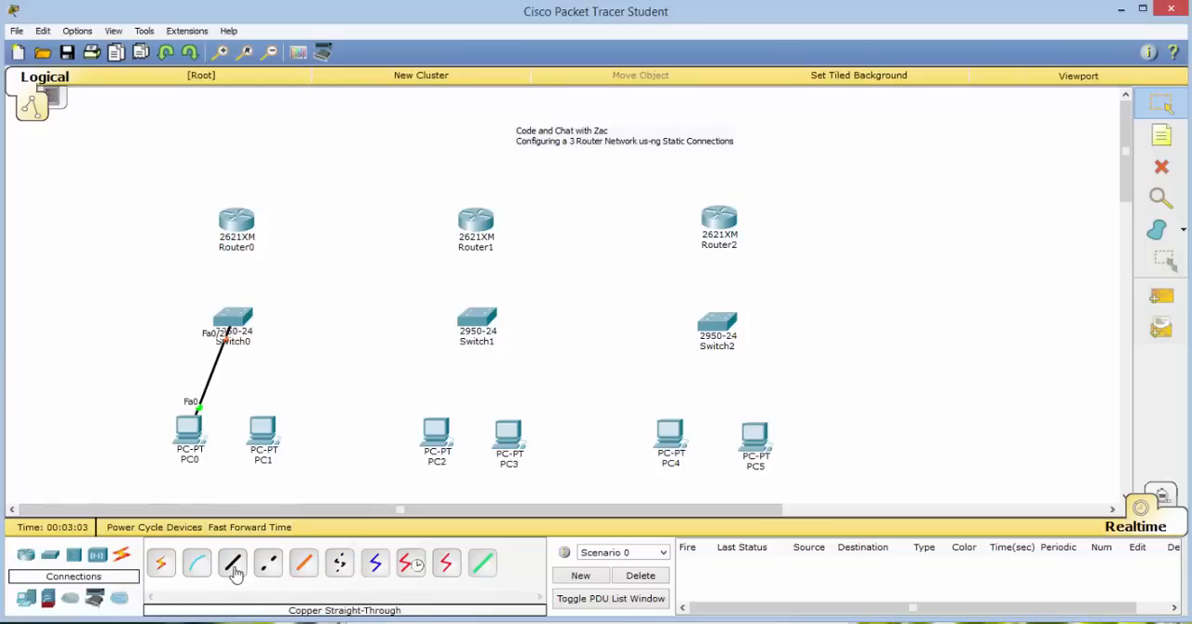
# Connect PC1's FastEthernet0 port to FastEthernet0/3 on Switch0 with a copper straight-through cable.
pyautogui.click(233, 564)
pyautogui.click(261, 431)
pyautogui.click(316, 458)
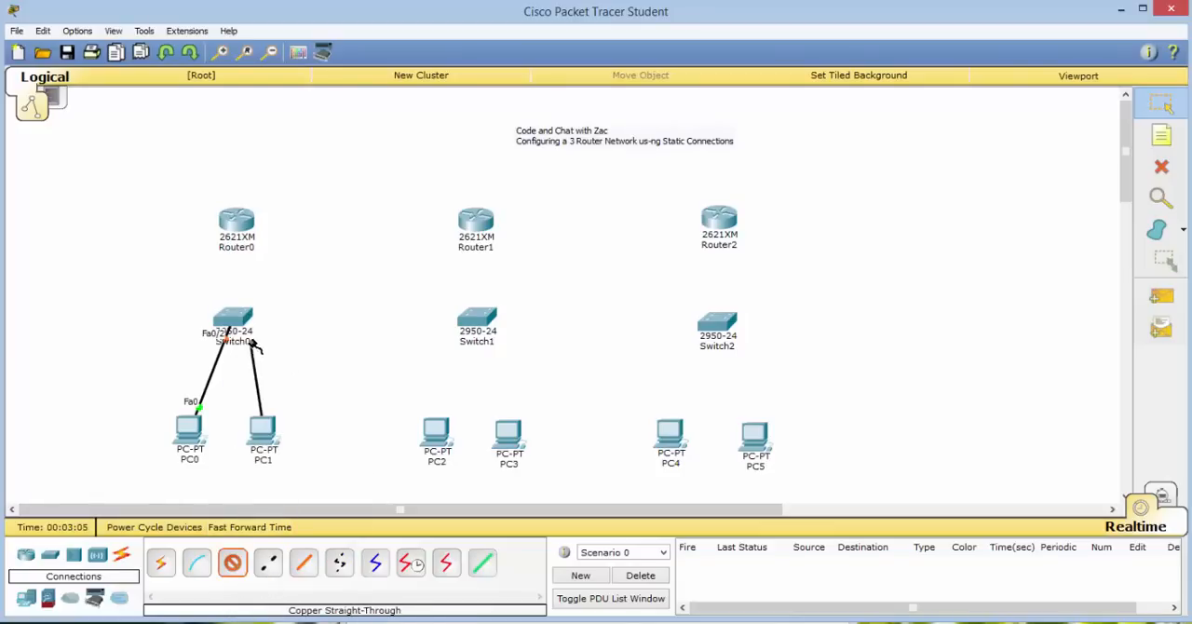
pyautogui.click(234, 320)
pyautogui.click(290, 363)
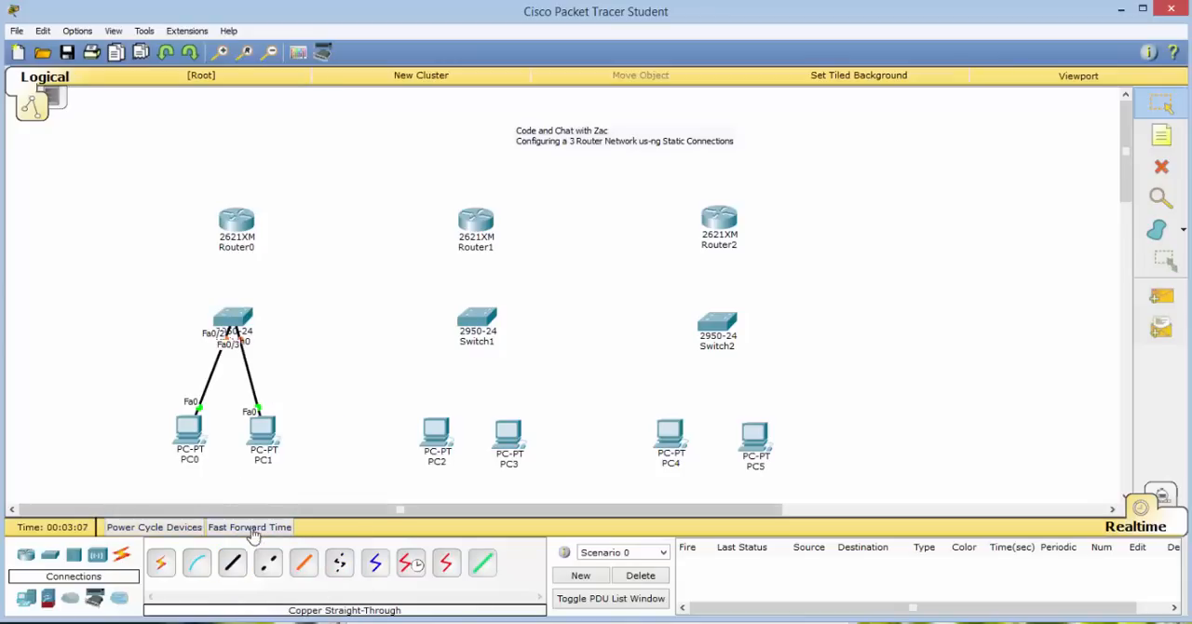
# Connect FastEthernet0/1 on Switch0 to FastEthernet0/0 on Router0 with a copper straight-through cable.
pyautogui.click(233, 564)
pyautogui.click(233, 319)
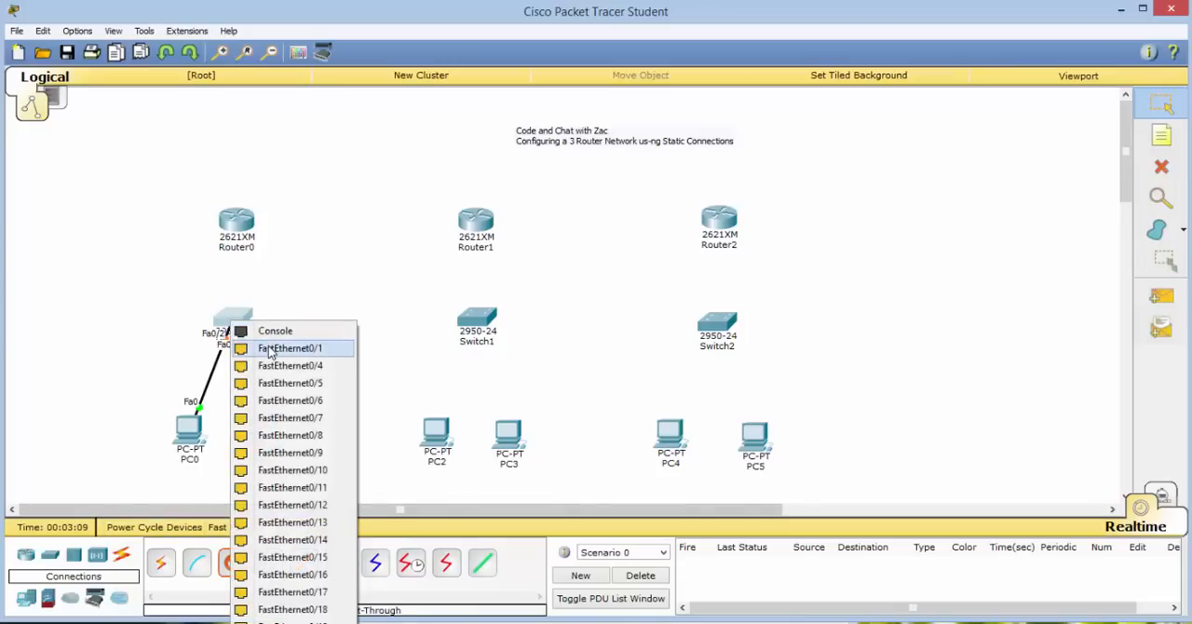
pyautogui.click(289, 348)
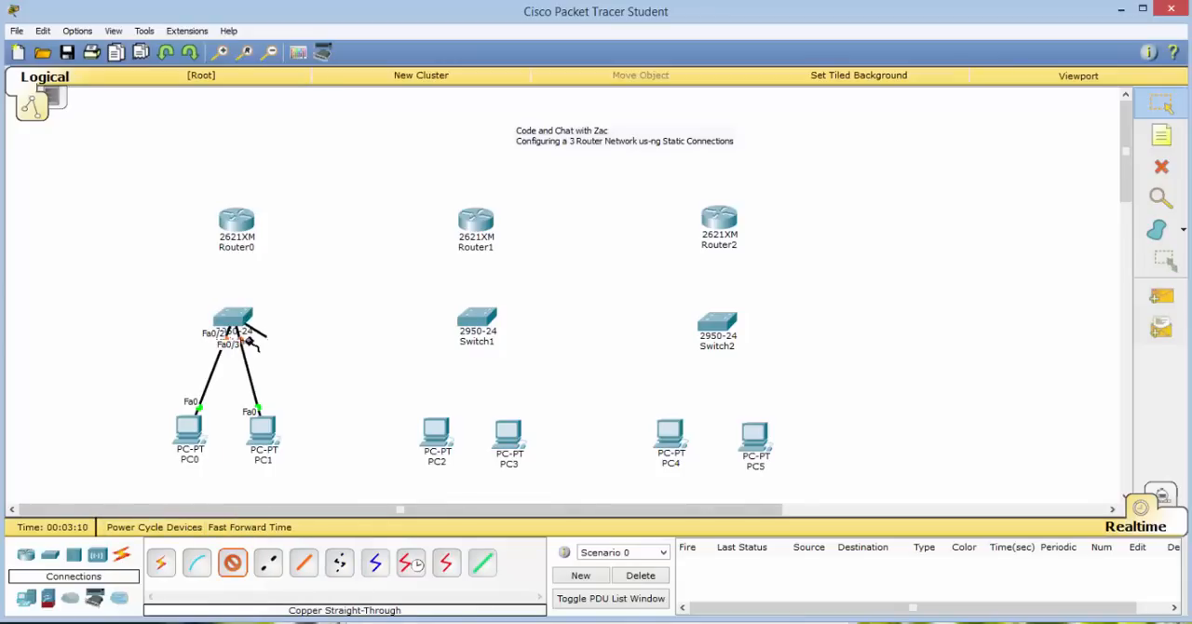
pyautogui.click(238, 224)
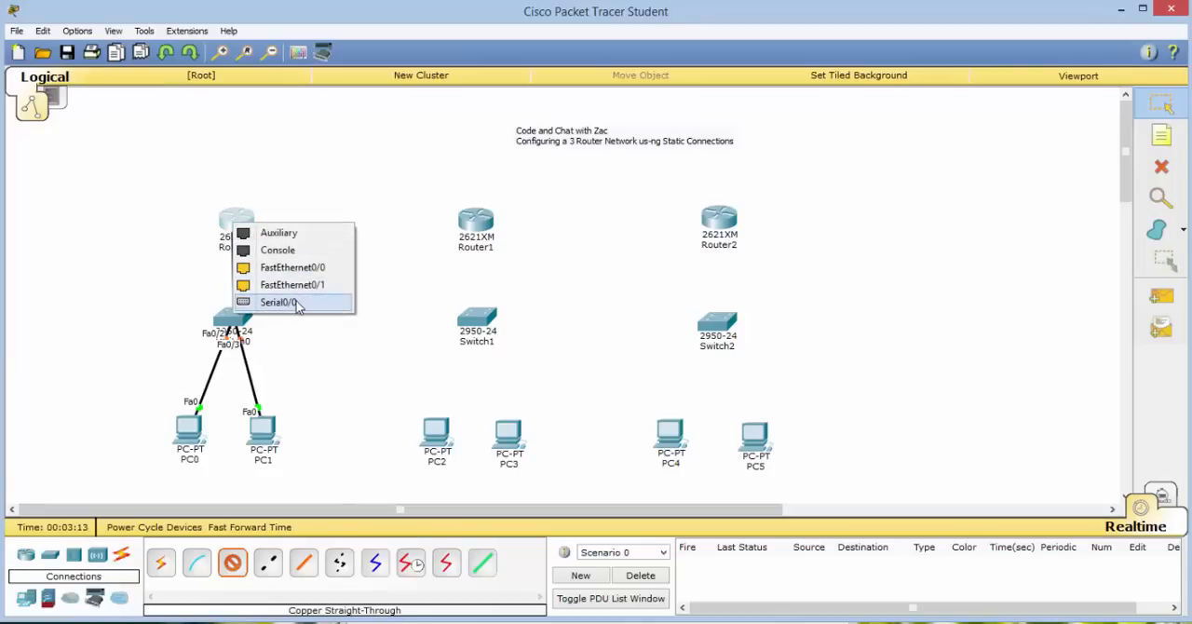
pyautogui.click(292, 268)
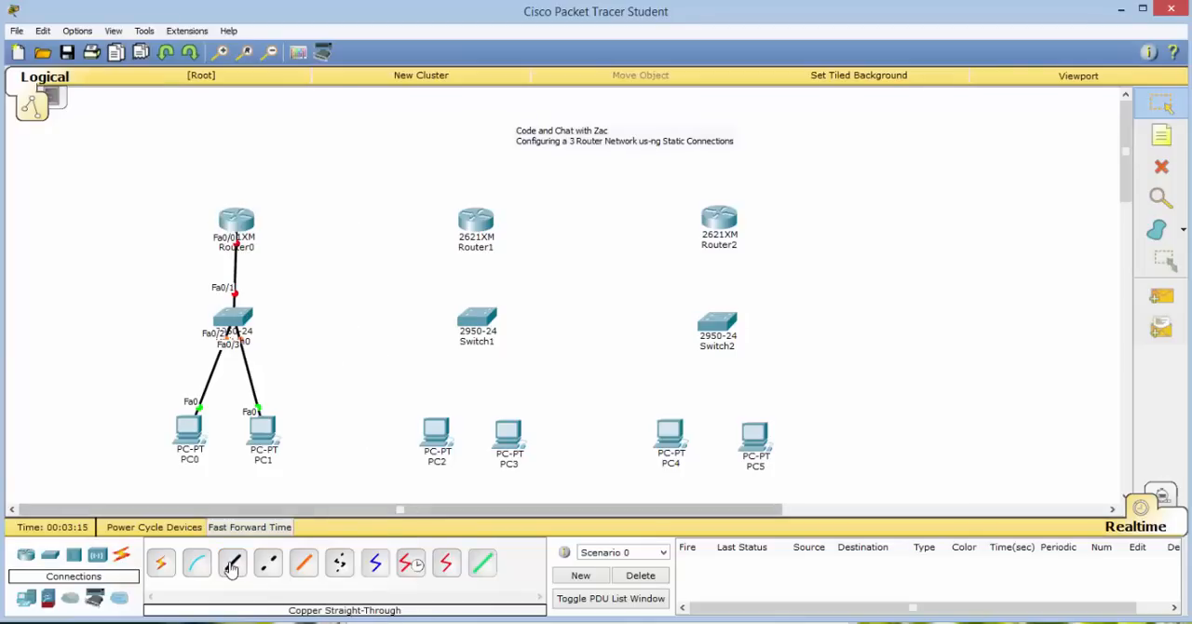
# Connect PC2's FastEthernet0 port to FastEthernet0/2 on Switch1 with a copper straight-through cable.
pyautogui.click(232, 567)
pyautogui.click(434, 431)
pyautogui.click(478, 458)
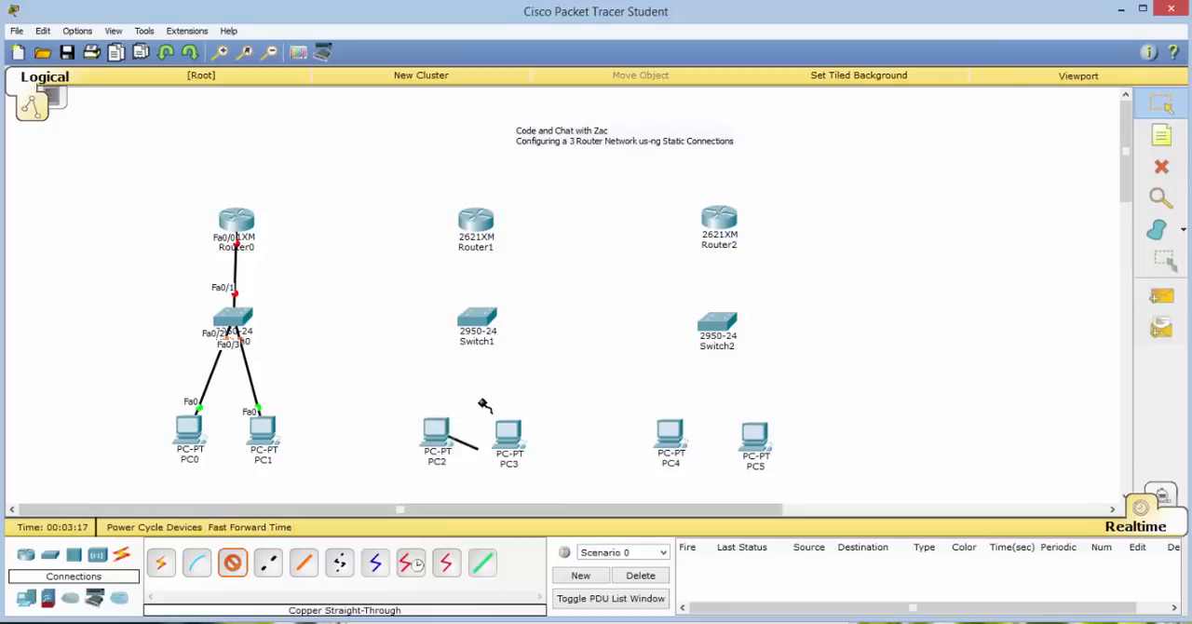
pyautogui.click(475, 316)
pyautogui.click(524, 359)
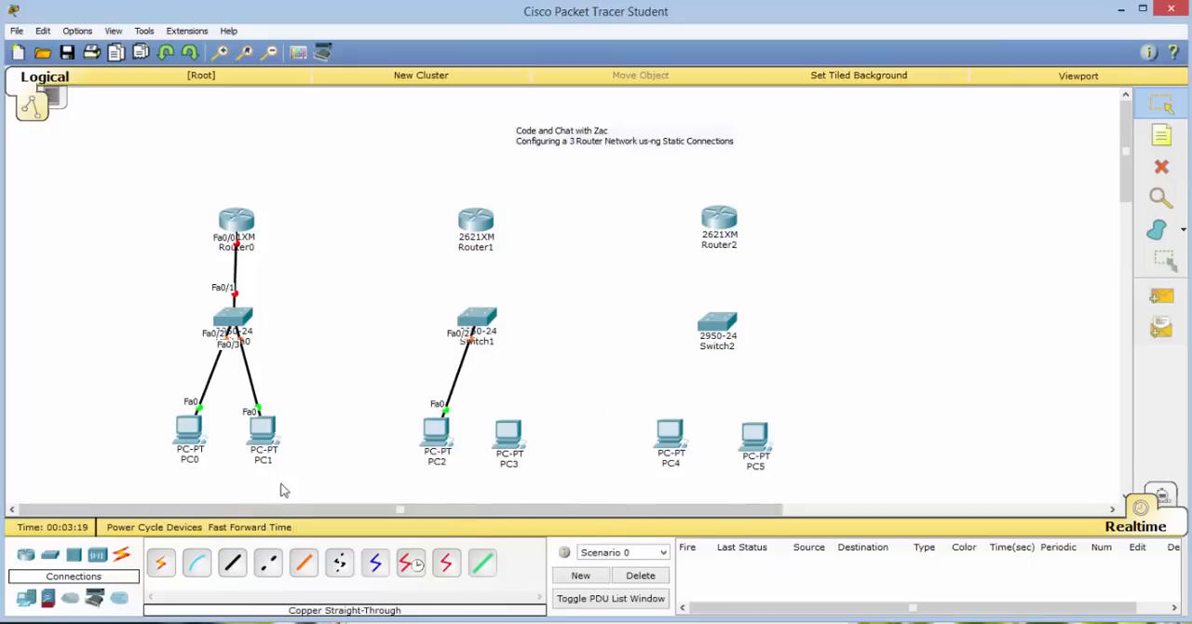
# Connect PC3's FastEthernet0 port to FastEthernet0/3 on Switch1 with a copper straight-through cable.
pyautogui.click(232, 562)
pyautogui.click(509, 434)
pyautogui.click(535, 461)
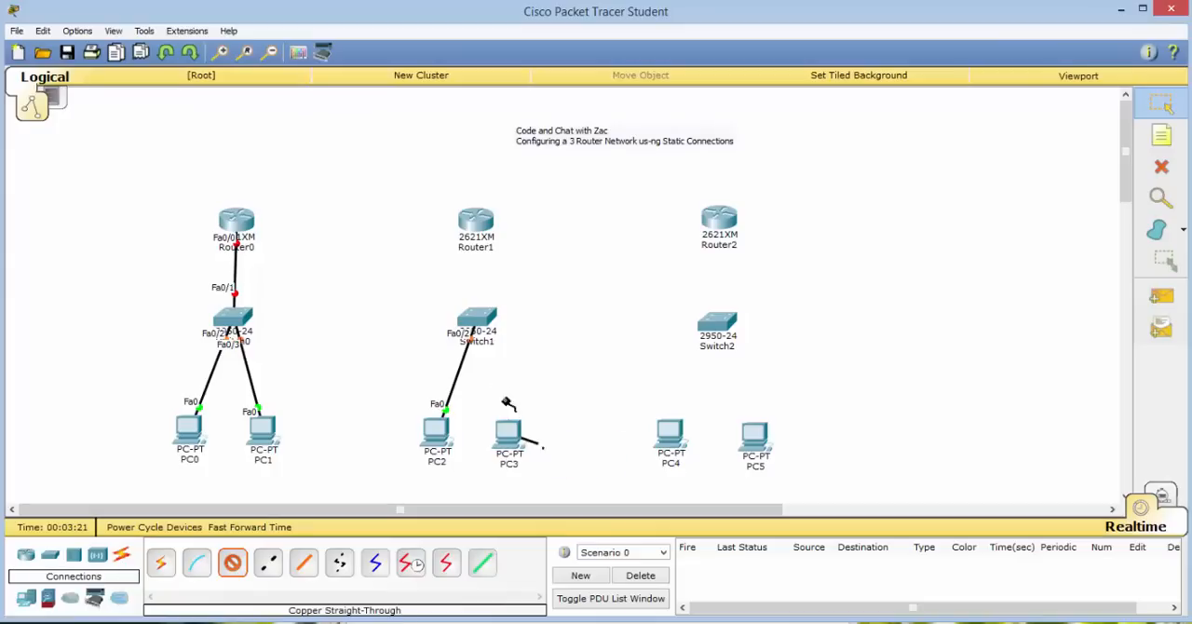
pyautogui.click(477, 319)
pyautogui.click(521, 372)
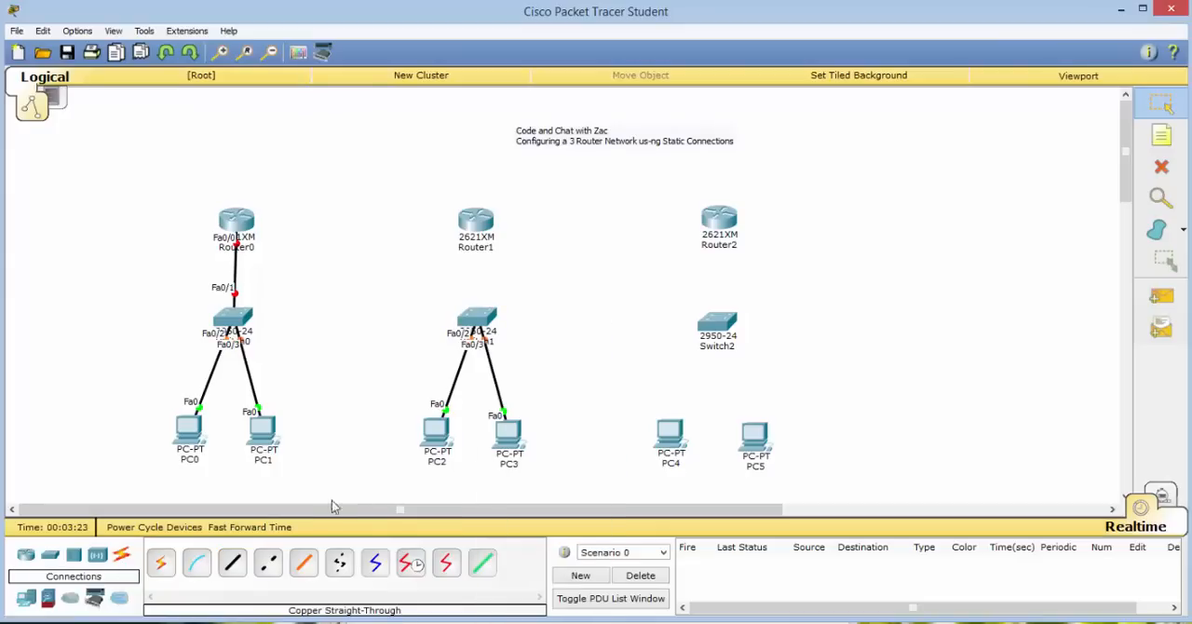
# Connect FastEthernet0/1 on Switch1 to FastEthernet0/0 on Router1 with a copper straight-through cable.
pyautogui.click(232, 562)
pyautogui.click(476, 319)
pyautogui.click(526, 342)
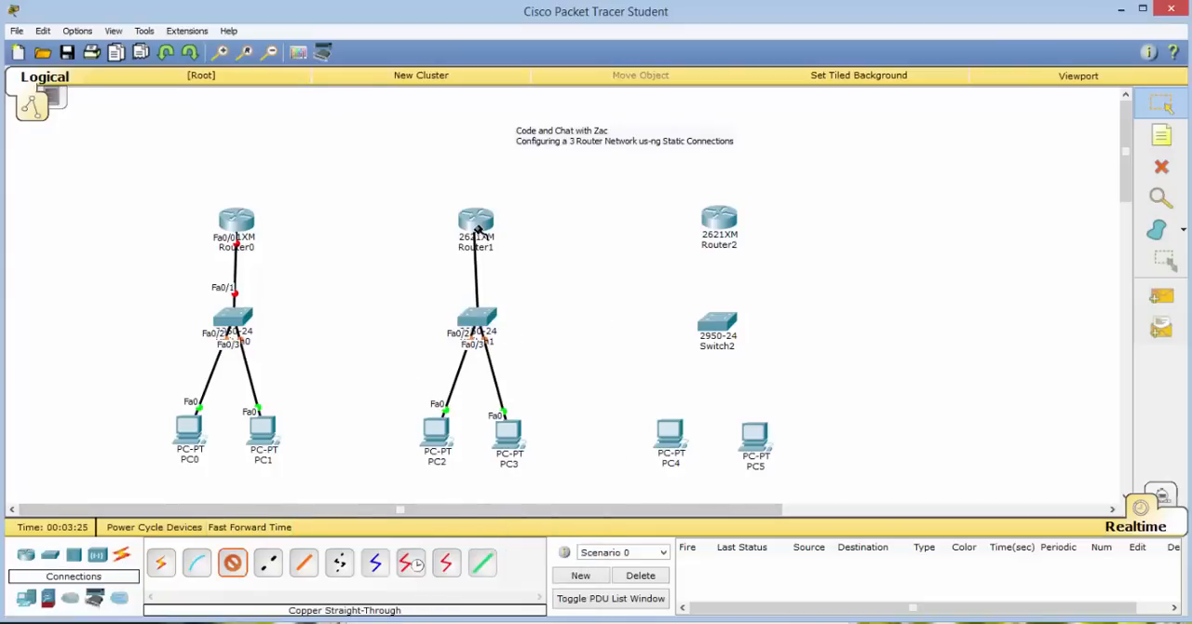
pyautogui.click(476, 226)
pyautogui.click(531, 266)
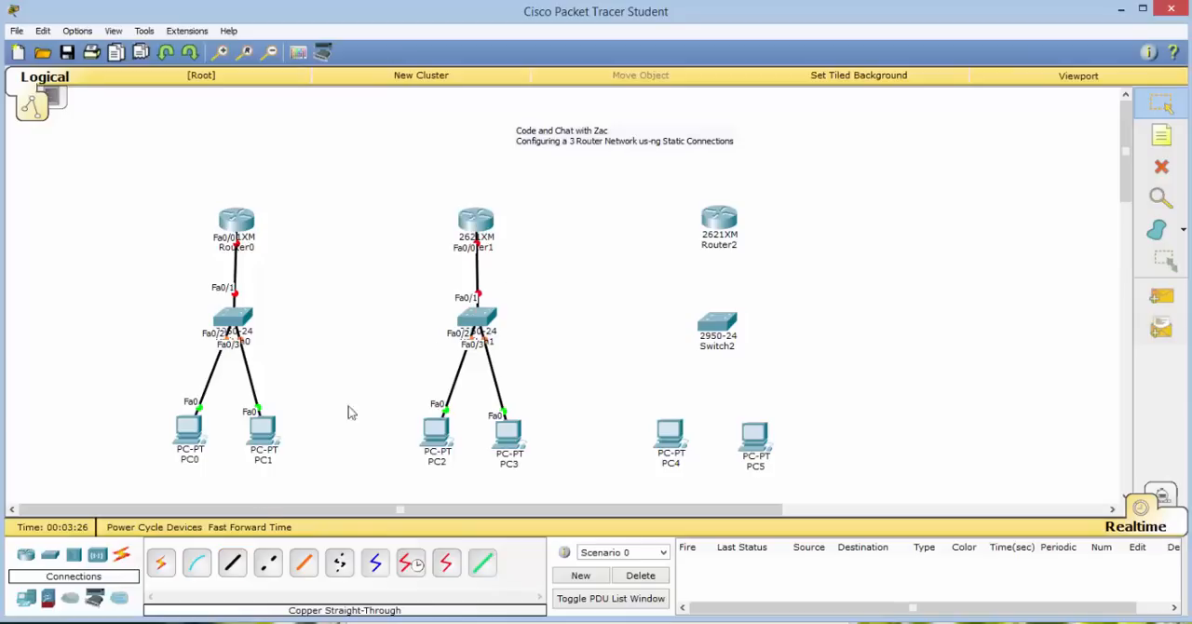
# Connect PC4's FastEthernet0 port to FastEthernet0/2 on Switch2 with a copper straight-through cable.
pyautogui.click(664, 444)
pyautogui.click(699, 462)
pyautogui.click(709, 339)
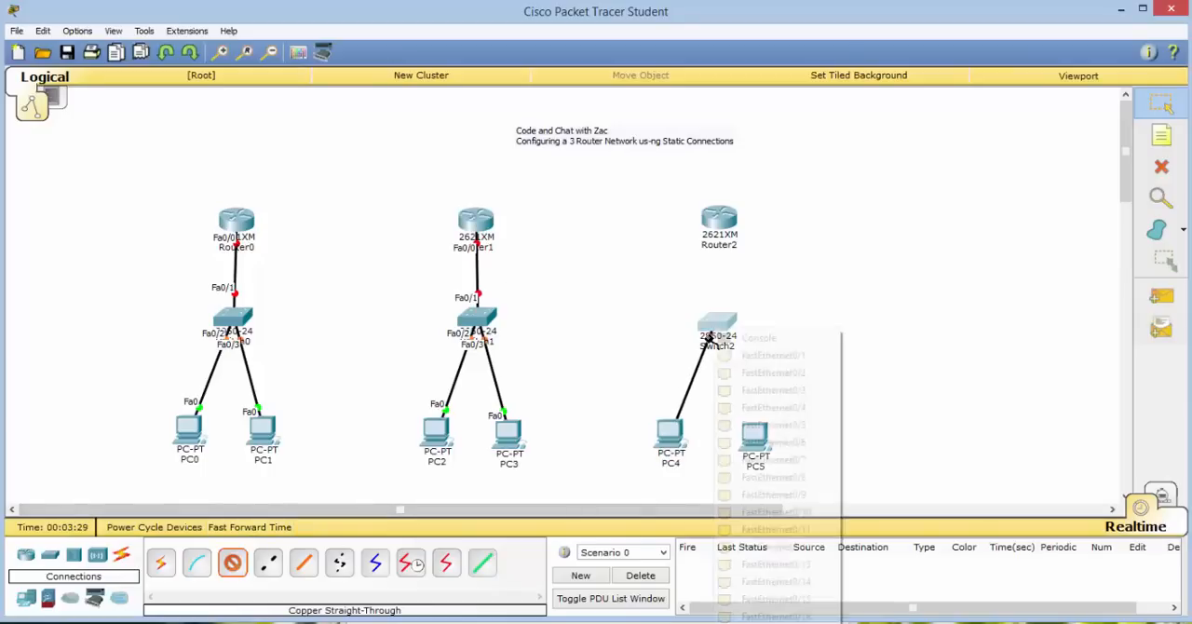
pyautogui.click(749, 373)
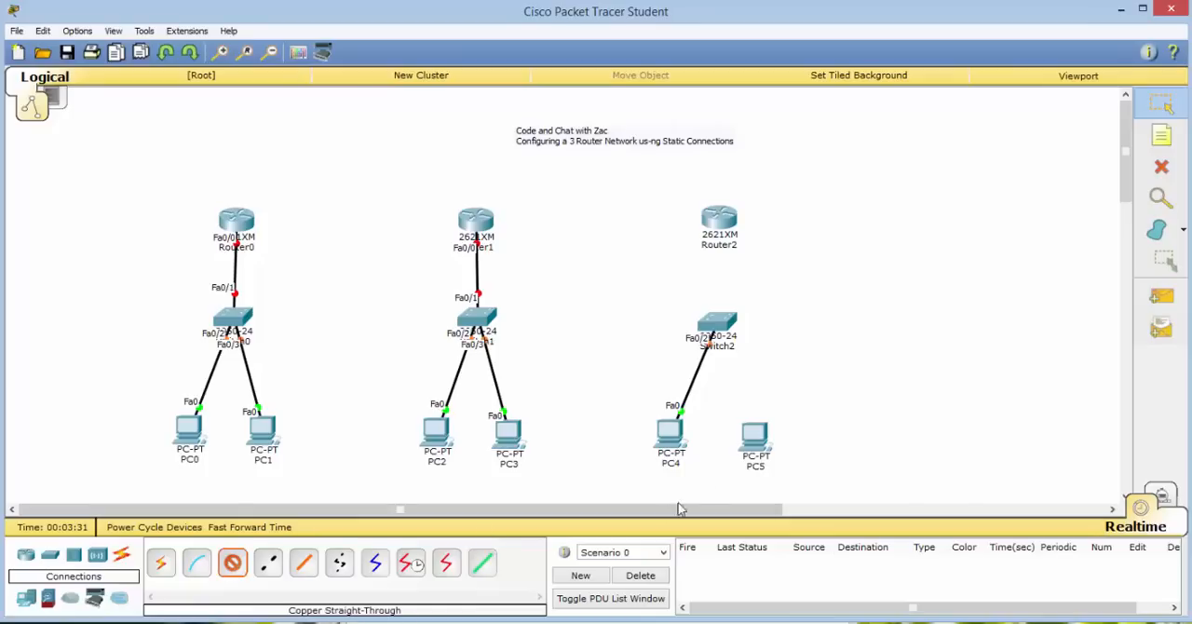
# Connect PC5's FastEthernet0 port to FastEthernet0/3 on Switch2 with a copper straight-through cable.
pyautogui.click(749, 440)
pyautogui.click(782, 460)
pyautogui.click(717, 326)
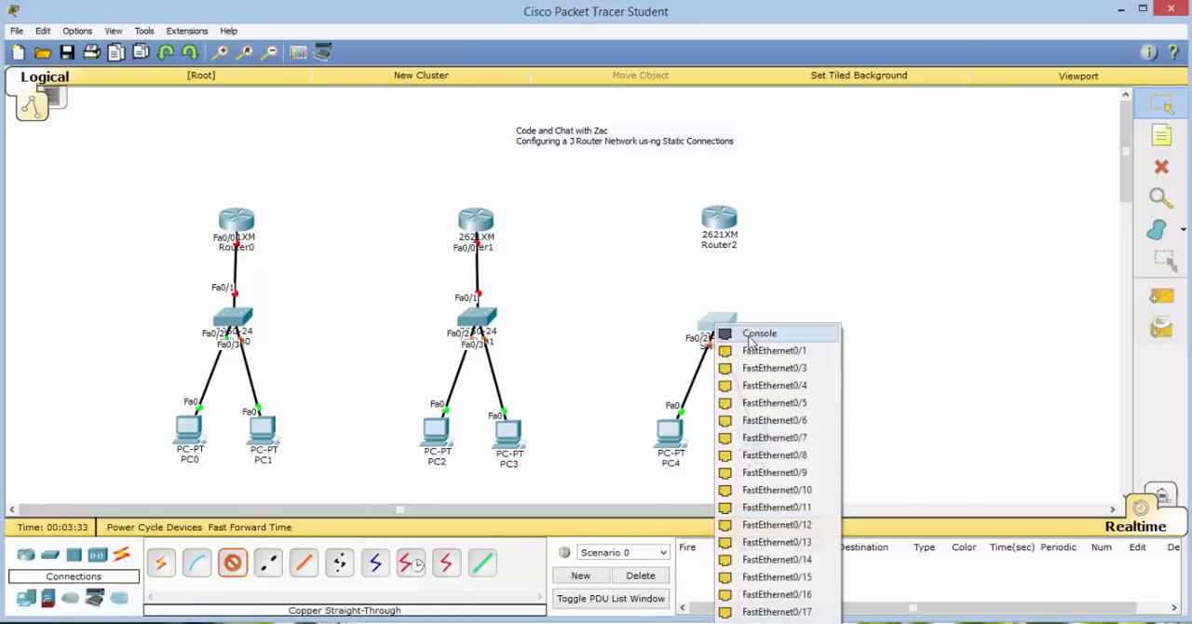
pyautogui.click(766, 367)
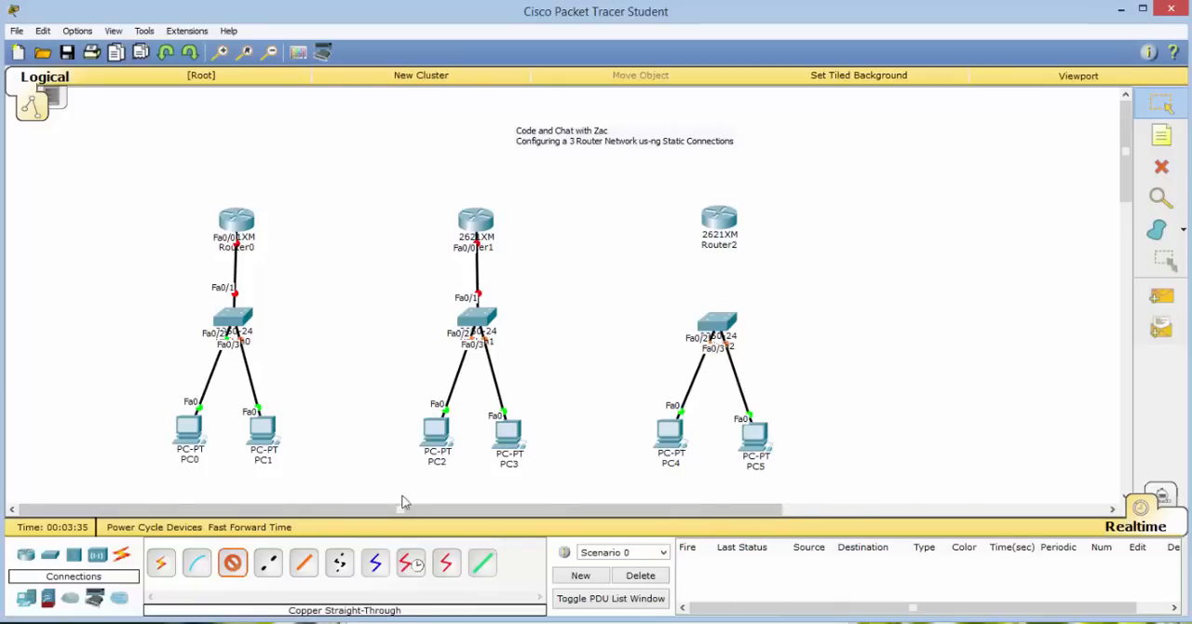
# Connect FastEthernet0/1 on Switch2 to FastEthernet0/0 on Router2 with a copper straight-through cable.
pyautogui.click(715, 328)
pyautogui.click(756, 350)
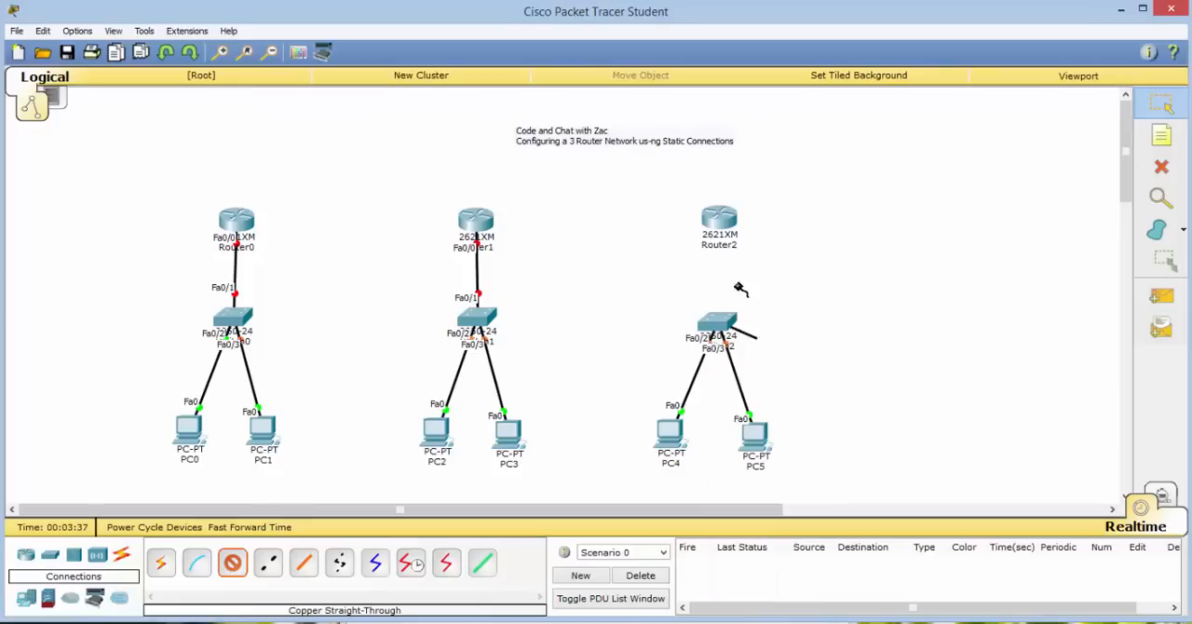
pyautogui.click(722, 229)
pyautogui.click(797, 269)
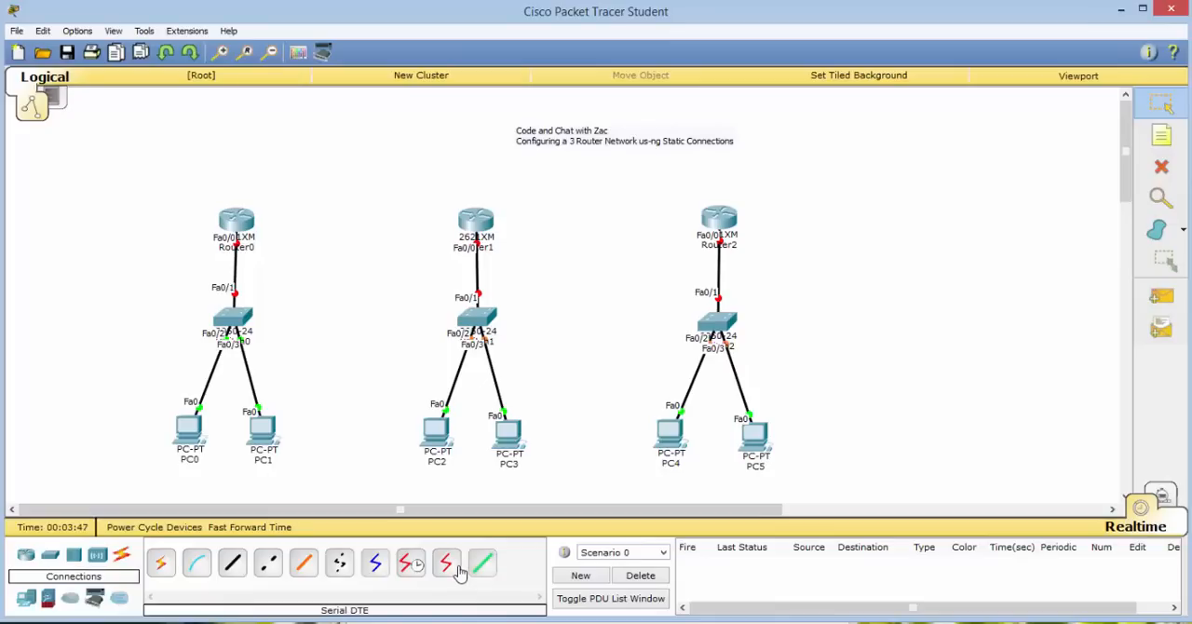
# Link Router0 to Router1 using the automatically chosen connection type, starting from Router0.
pyautogui.click(163, 562)
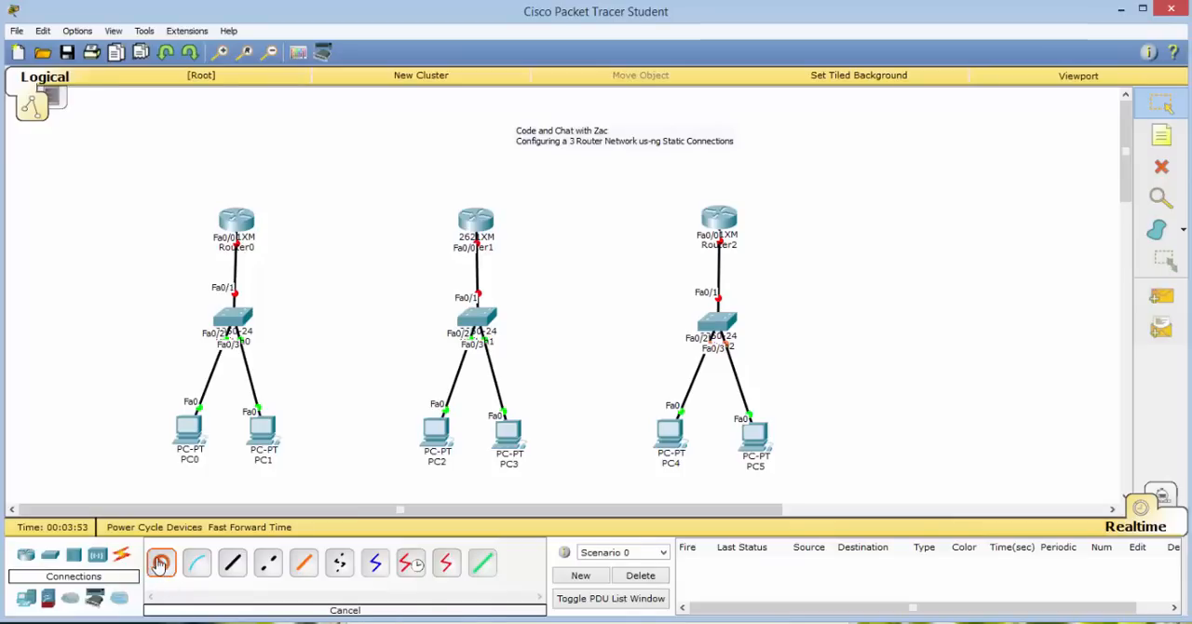
pyautogui.click(240, 221)
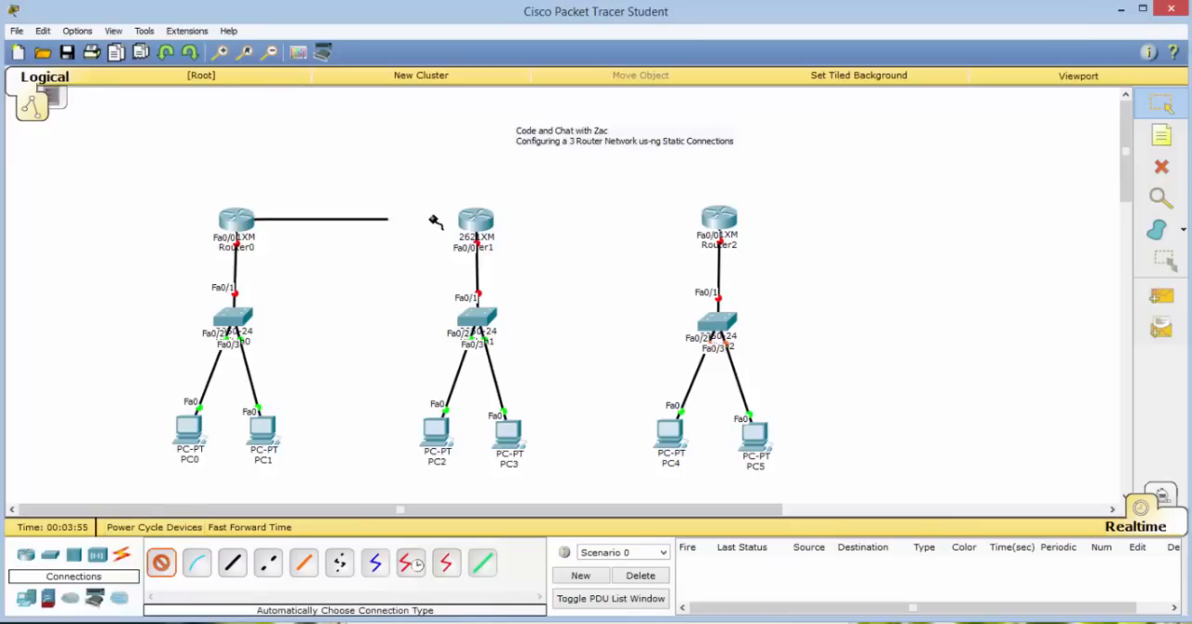
pyautogui.click(472, 219)
# Link Router1 to Router2 using the automatically chosen connection type, starting from Router1.
pyautogui.click(160, 562)
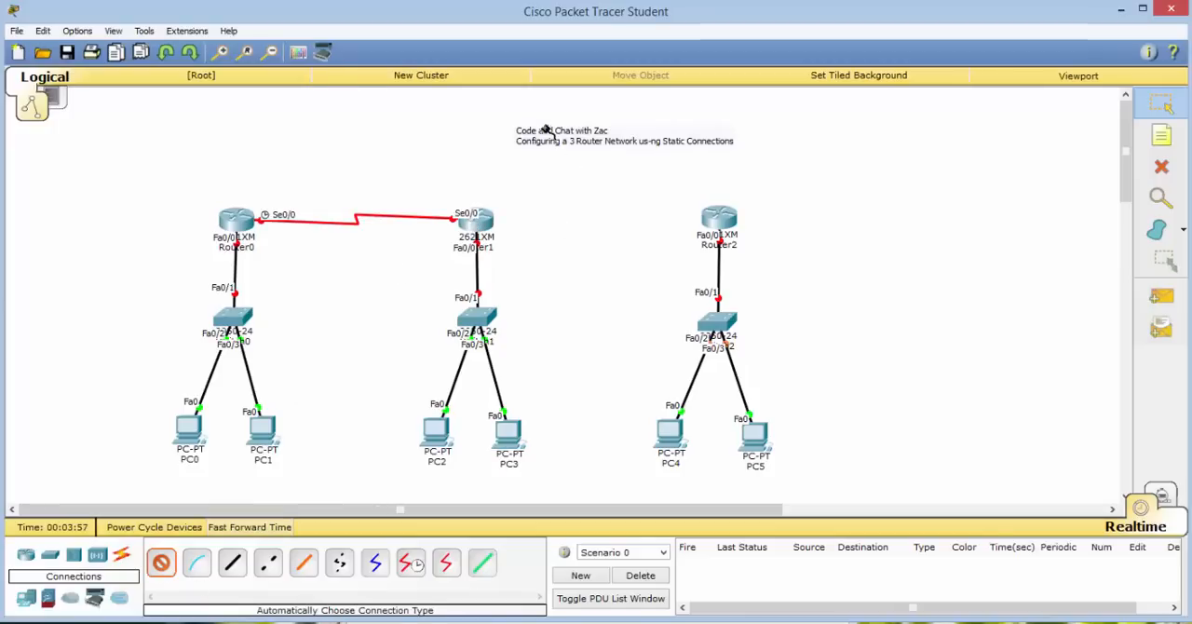
pyautogui.click(498, 212)
pyautogui.click(729, 221)
pyautogui.click(721, 221)
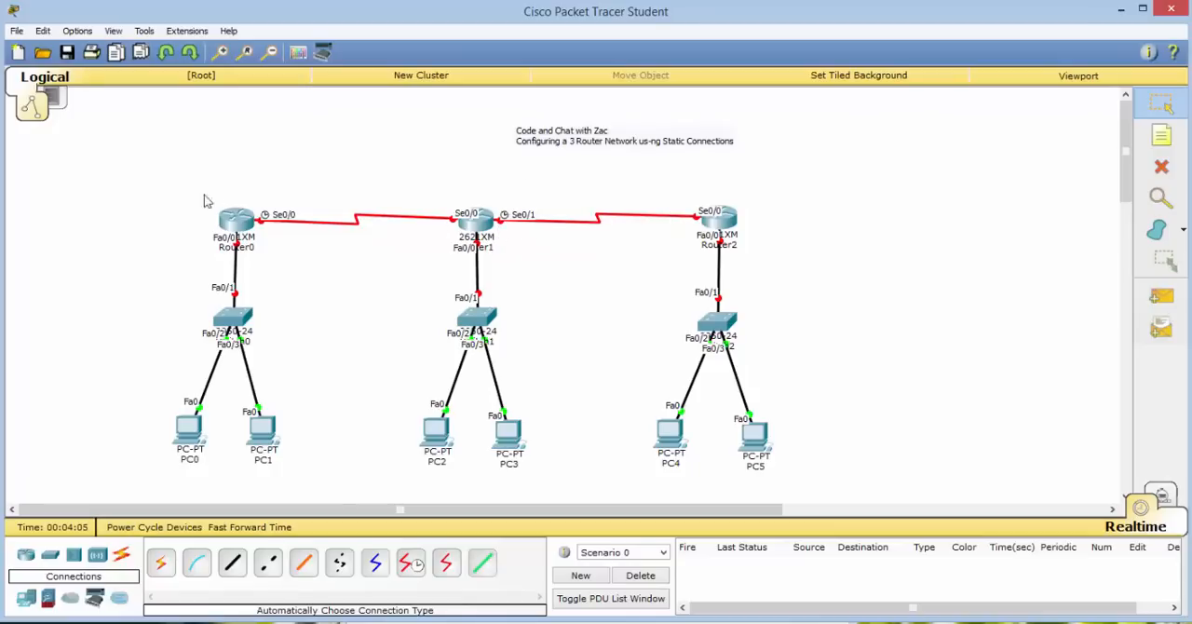
# Place a note above the Router0–Router1 link reading 192.168.2.0/30 with 255.255.255.252 on the second line.
pyautogui.moveTo(251, 233)
pyautogui.click(1161, 136)
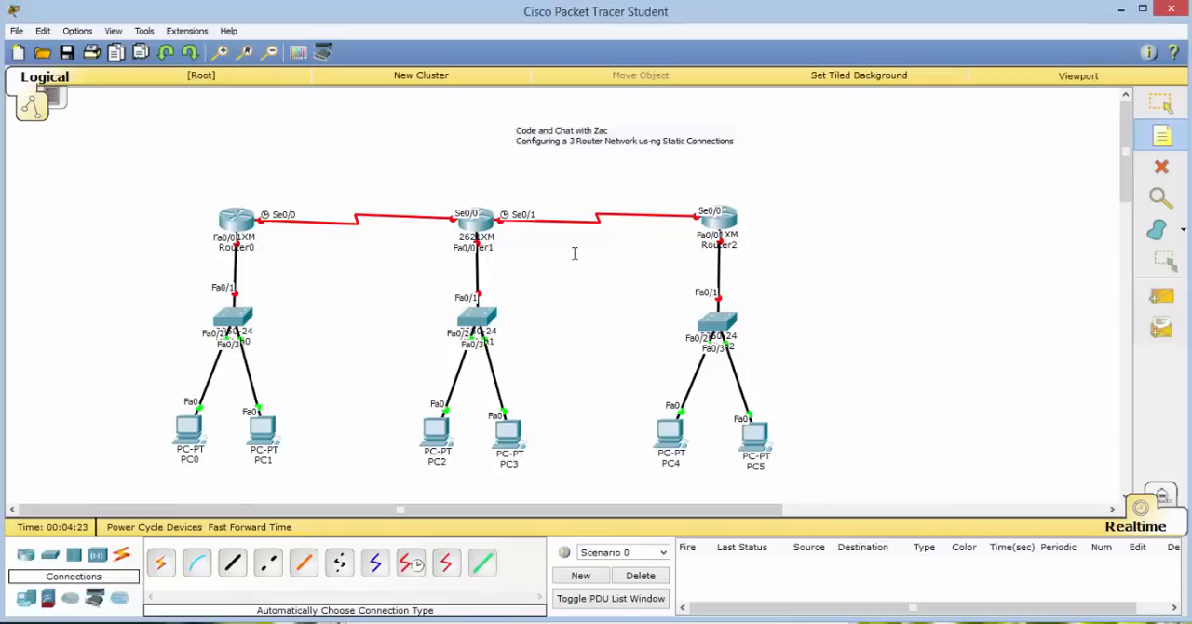
pyautogui.click(292, 182)
pyautogui.write('1')
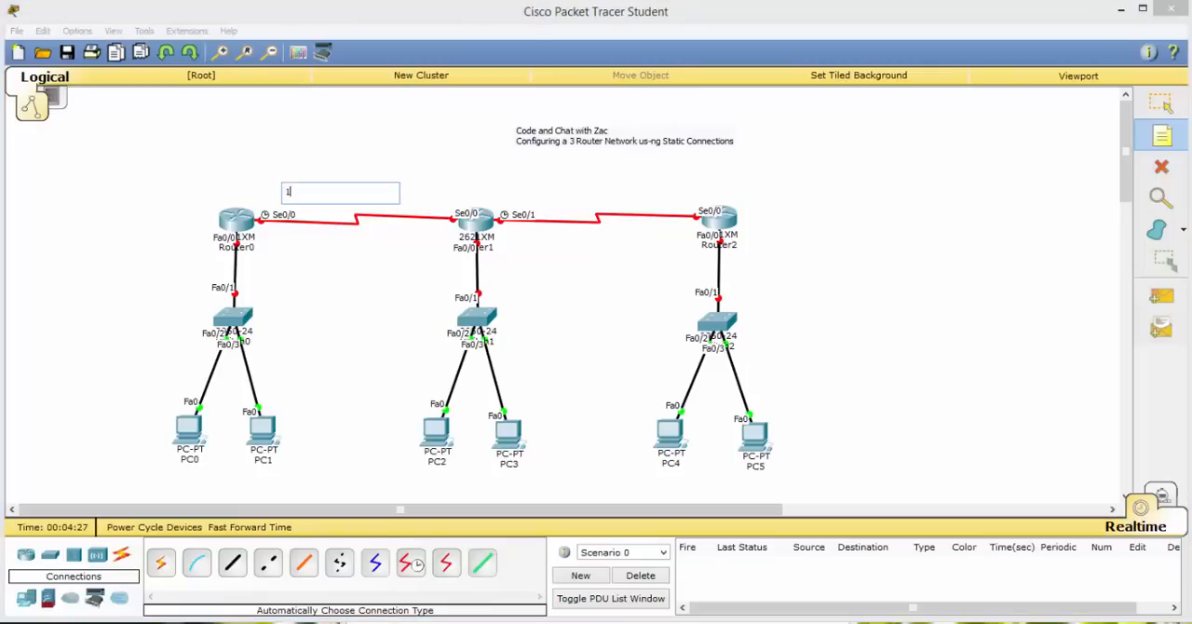
pyautogui.write('2.168.2.0/30')
pyautogui.press('Return')
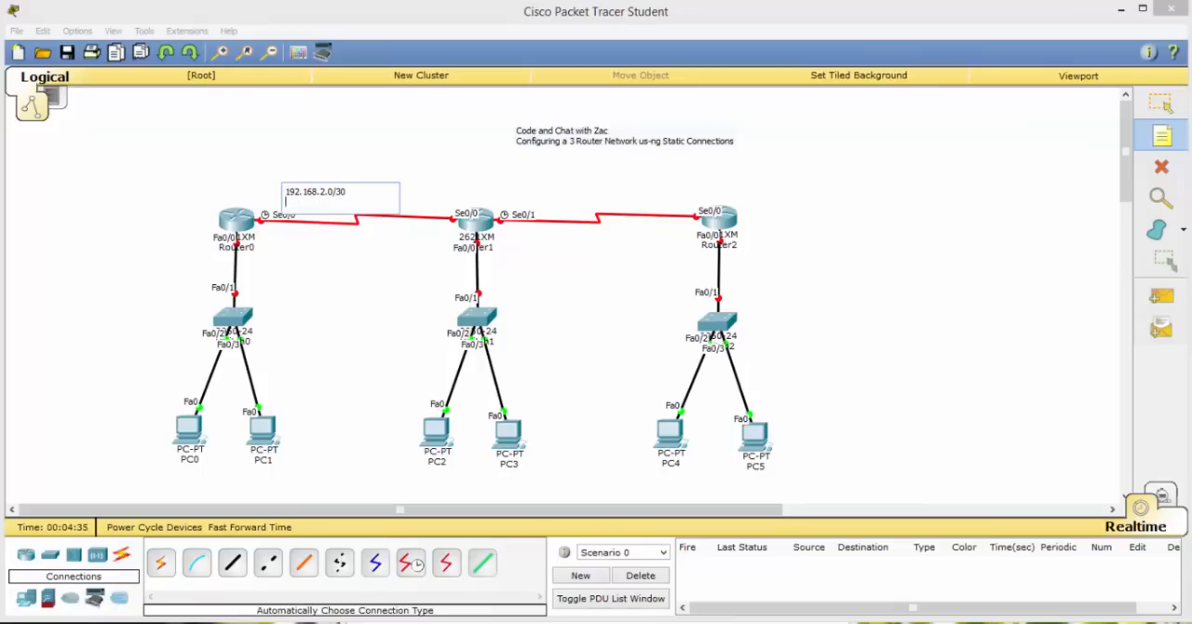
pyautogui.write('255.25')
pyautogui.write('255.25')
pyautogui.write('5.252')
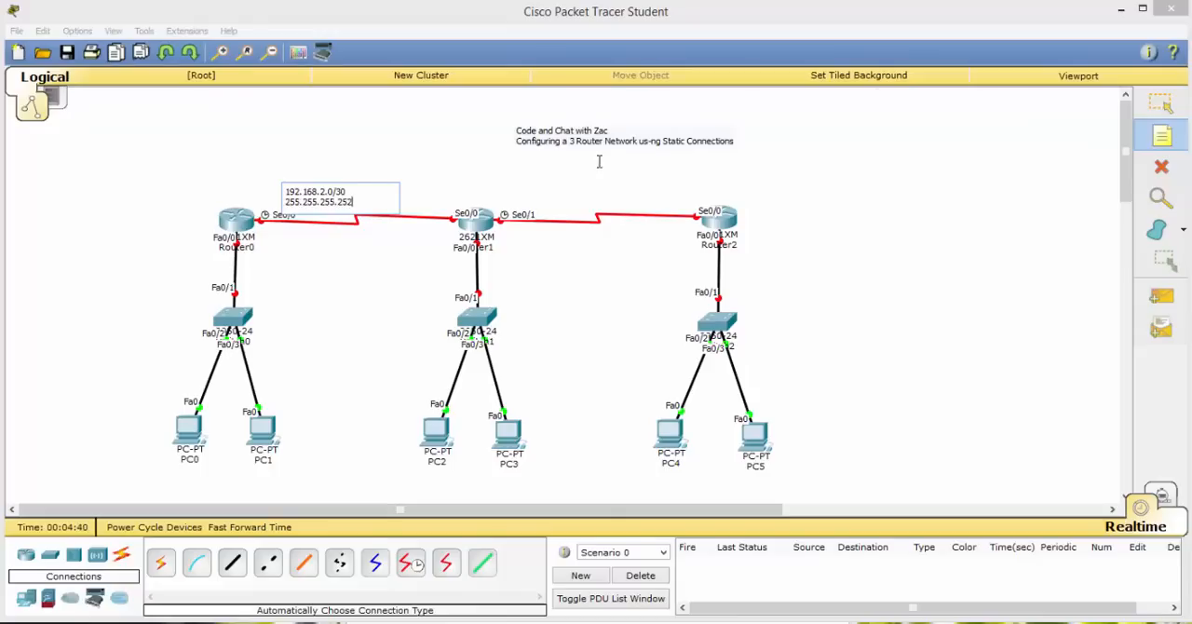
# Place a note above the Router1–Router2 link reading 192.168.3.0/30 with 255.255.255.252 on the second line.
pyautogui.click(563, 186)
pyautogui.write('192')
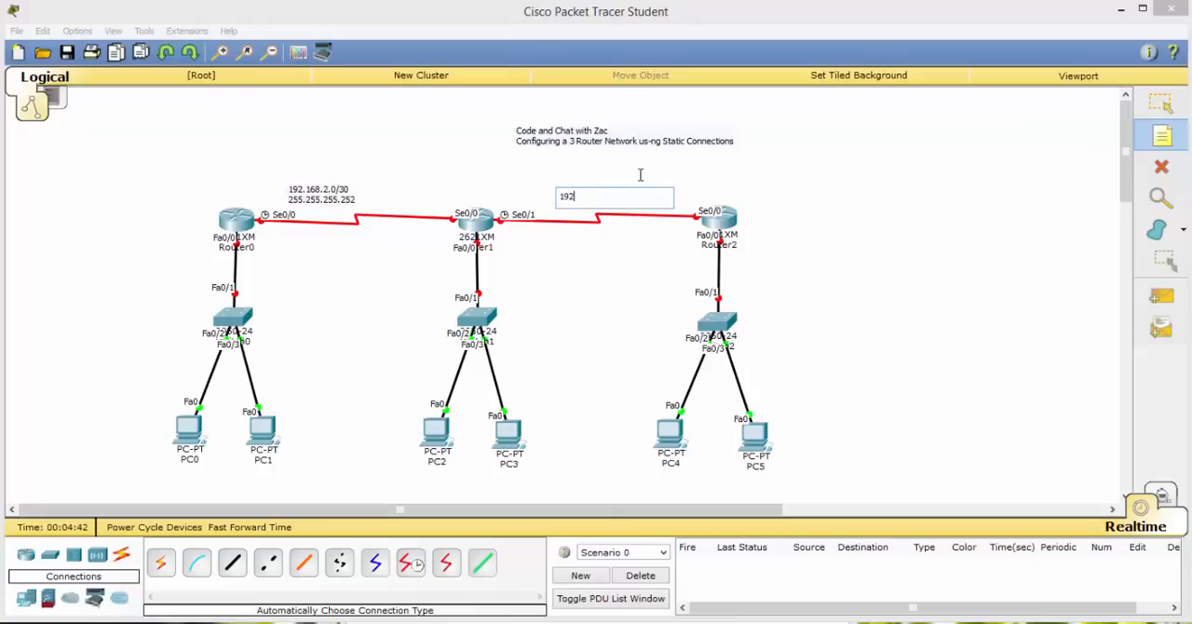
pyautogui.write('.168.')
pyautogui.write('3.0/30')
pyautogui.press('Return')
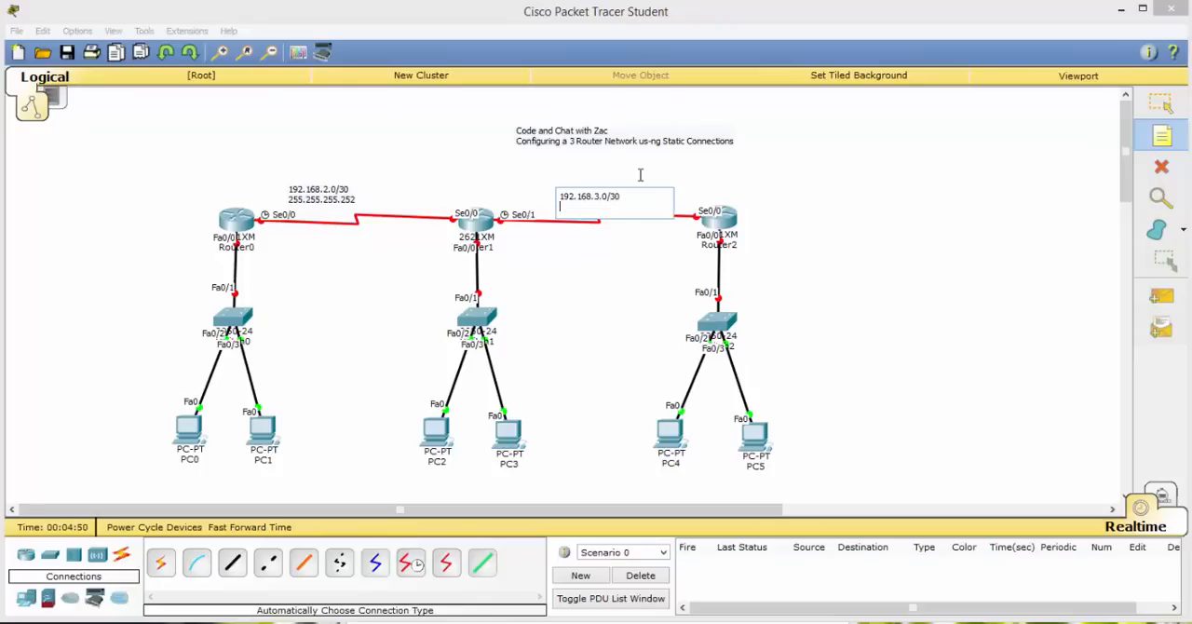
pyautogui.write('255.255.255.252')
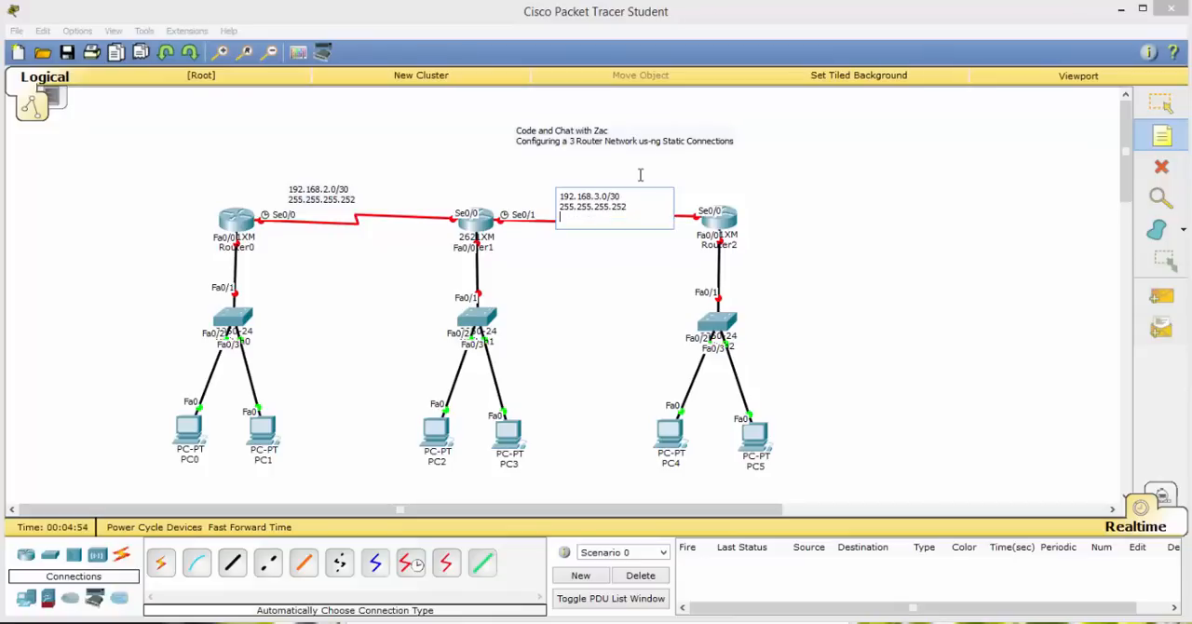
pyautogui.click(607, 298)
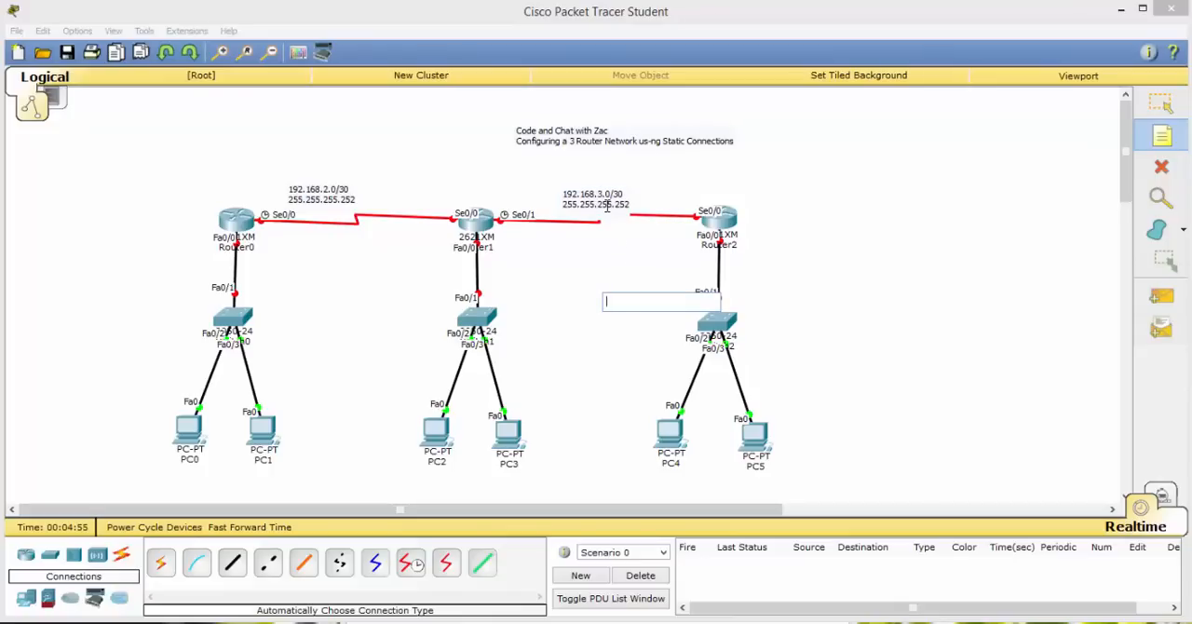
# Move the 192.168.3.0/30 and 192.168.2.0/30 notes slightly higher so they clear the serial links between the routers.
pyautogui.press('Escape')
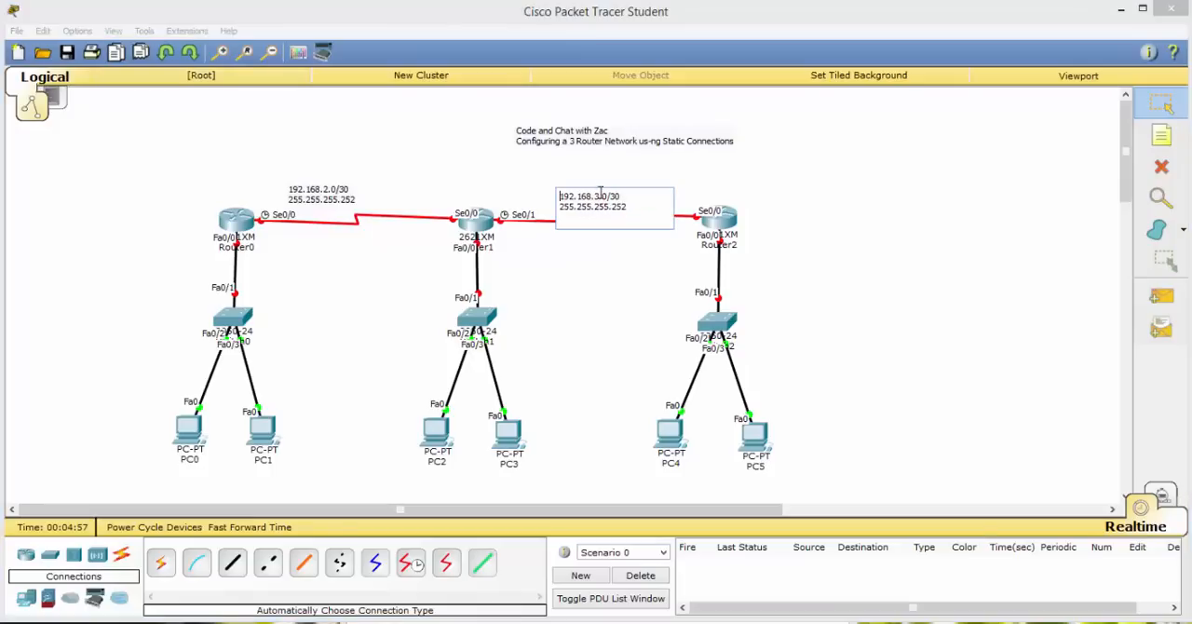
pyautogui.moveTo(605, 197); pyautogui.dragTo(608, 177)
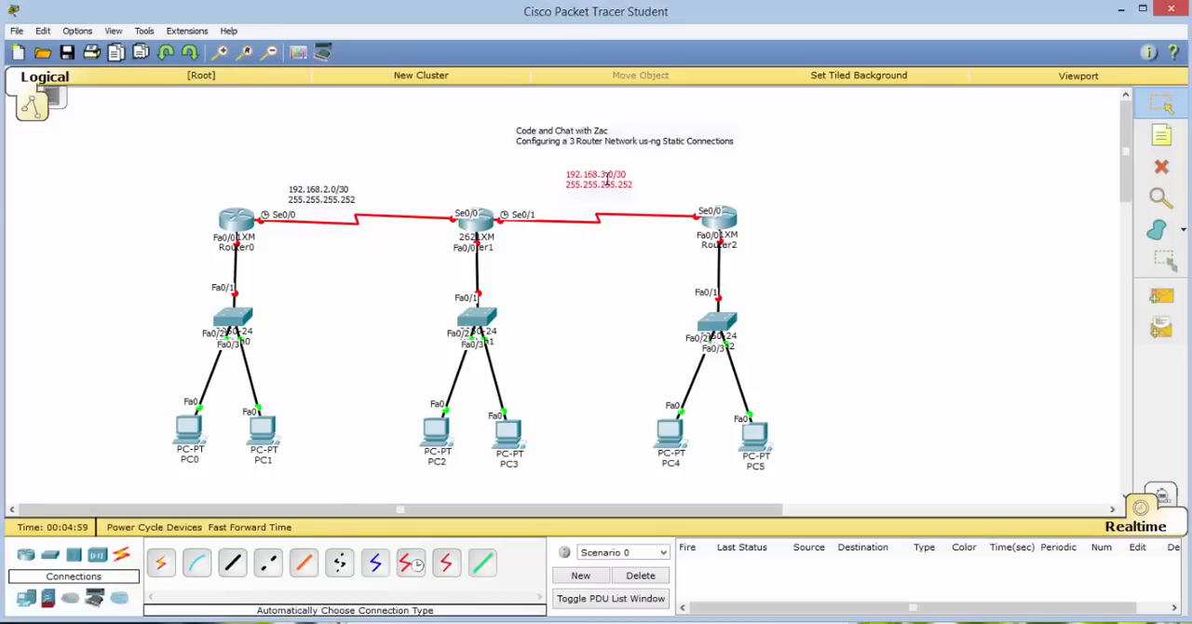
pyautogui.moveTo(323, 200); pyautogui.dragTo(334, 182)
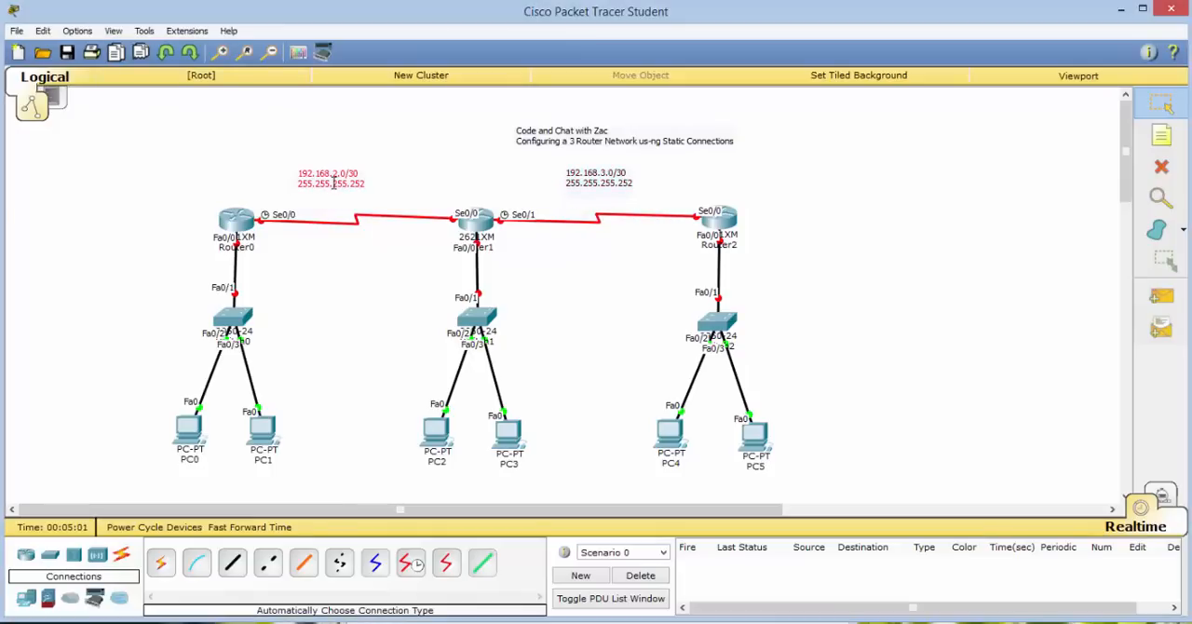
# Place a note beside Switch0, on its outer side, reading 10.0.0.0/24 with 255.255.255.0 on the second line.
pyautogui.click(1156, 139)
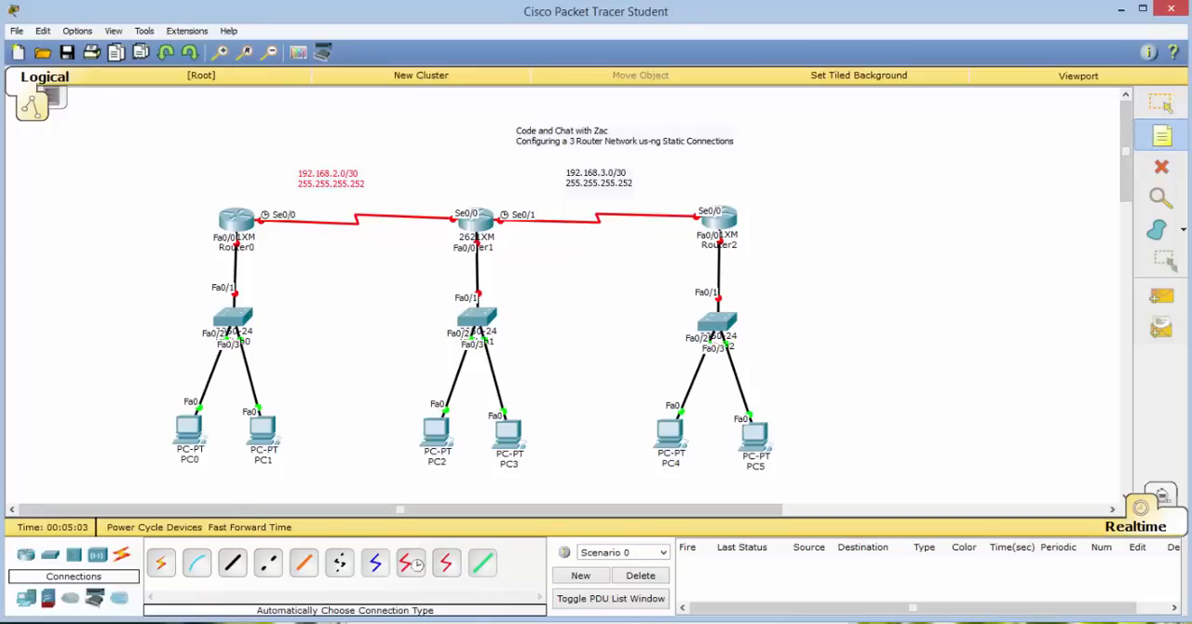
pyautogui.click(75, 316)
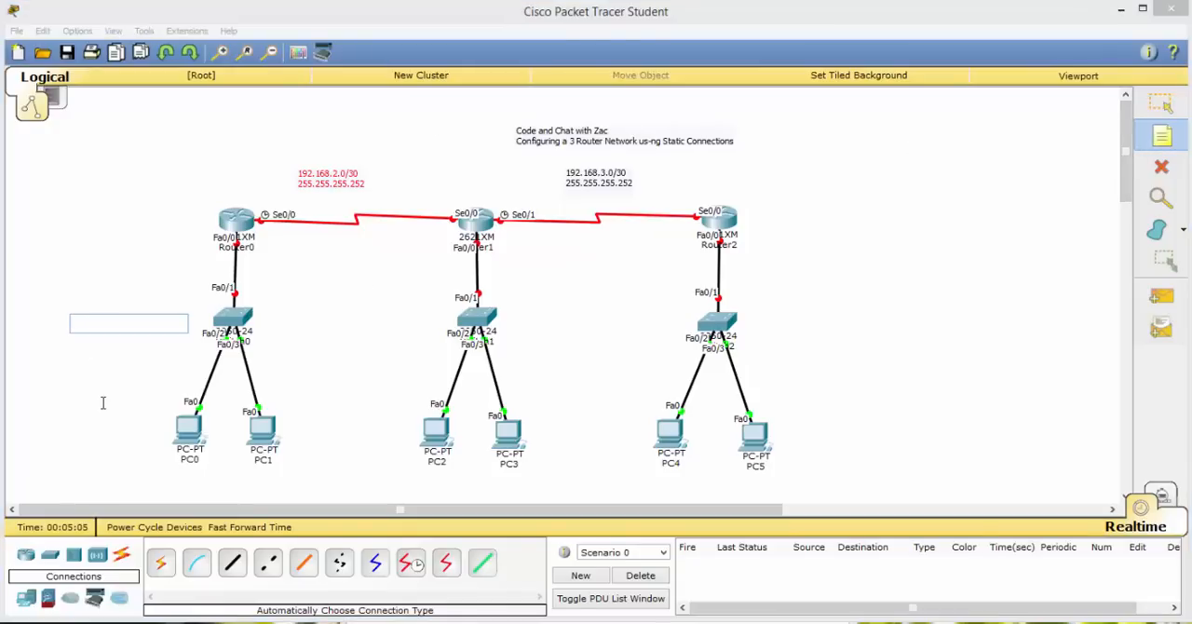
pyautogui.write('10.0.0.')
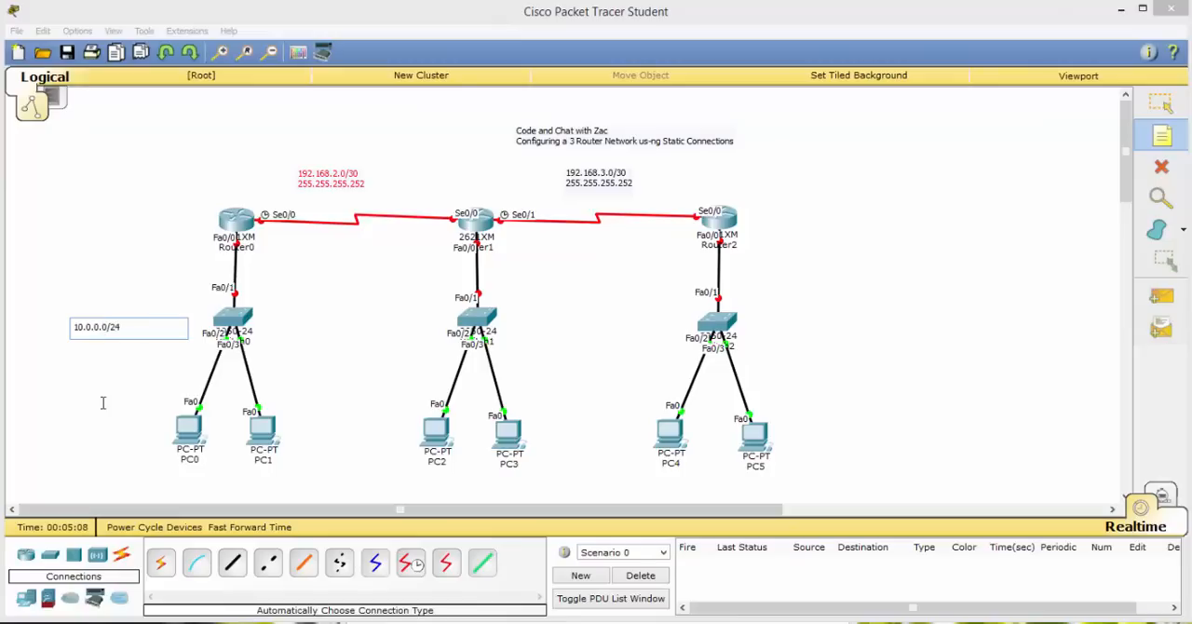
pyautogui.write('0/24')
pyautogui.press('Return')
pyautogui.write('255.255')
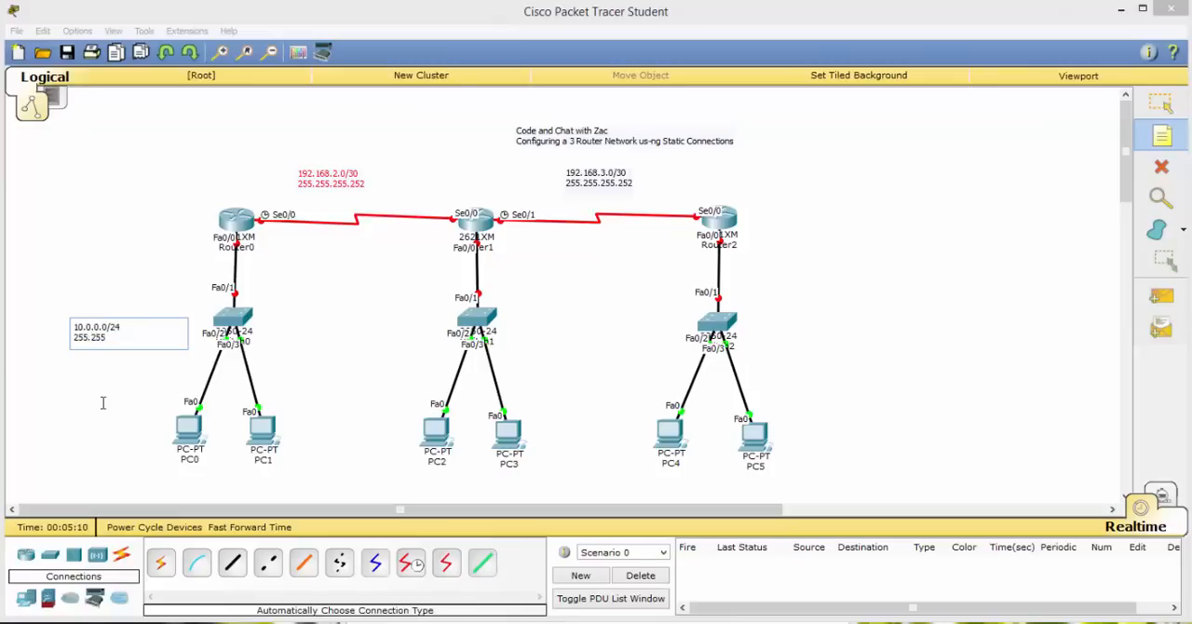
pyautogui.write('.255.0')
# Place a note between Switch0 and Switch1 reading 30.0.0.0/24 with 255.255.255.0 on the second line.
pyautogui.click(336, 325)
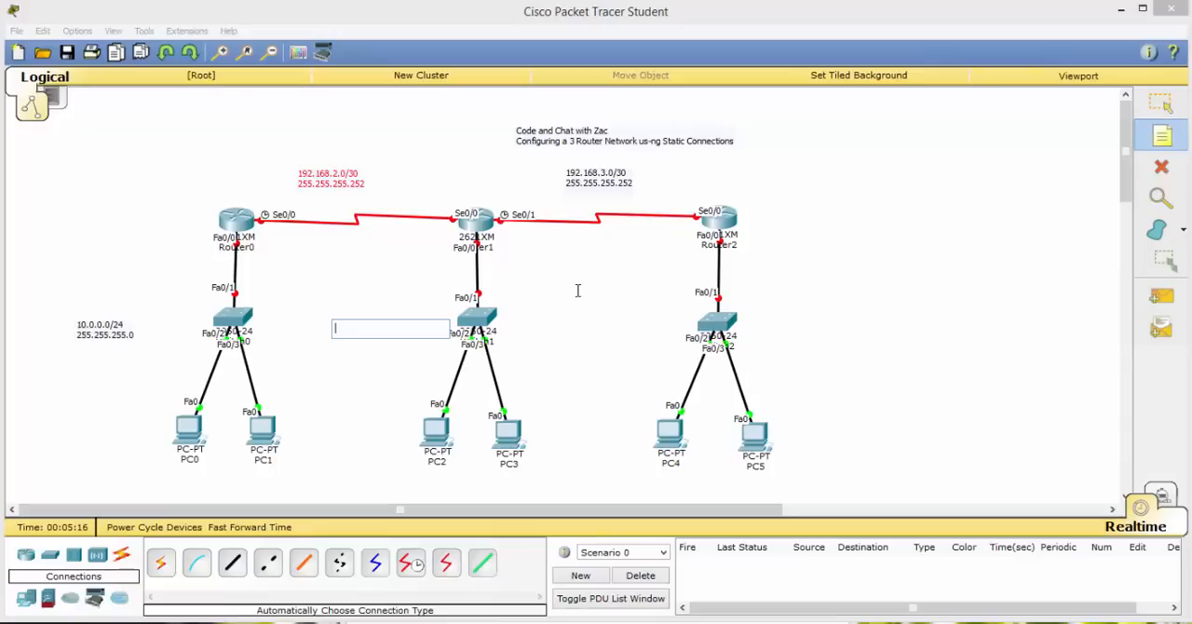
pyautogui.write('30')
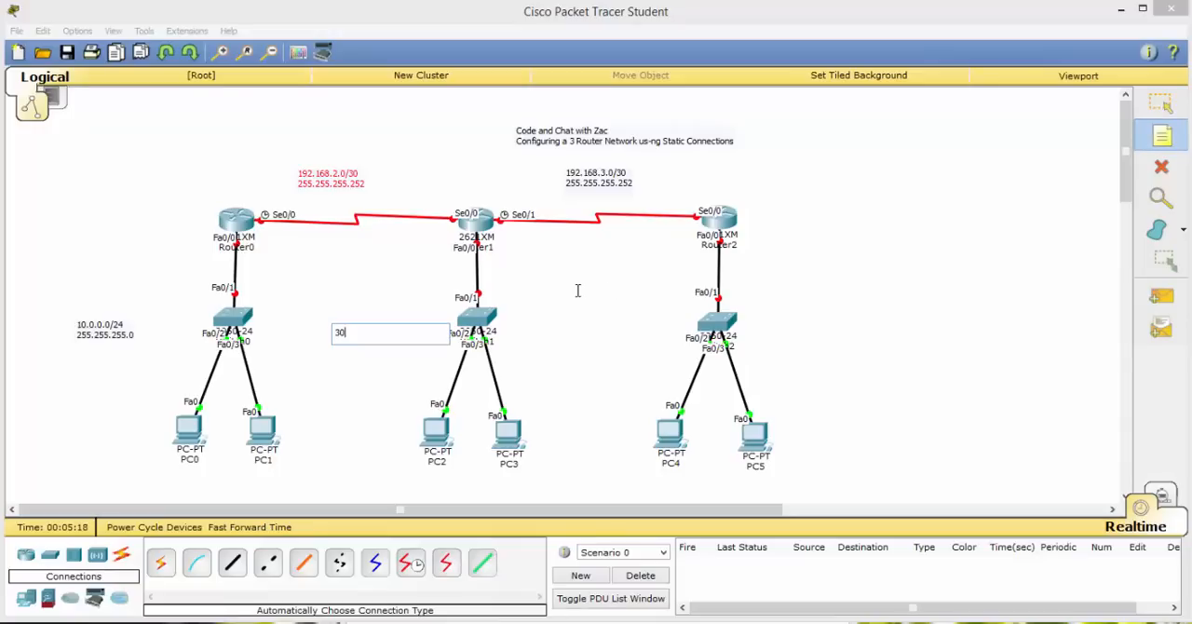
pyautogui.write('.0.0.0/24')
pyautogui.press('Return')
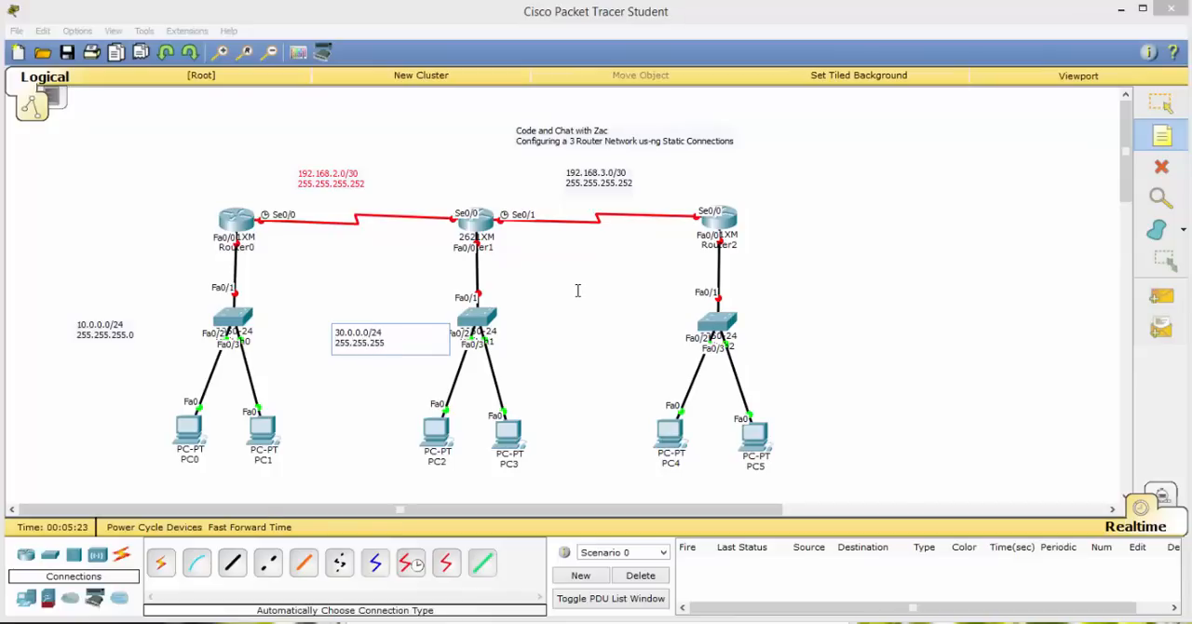
pyautogui.press('BackSpace')
pyautogui.press('BackSpace')
pyautogui.press('BackSpace')
# Place a note between Switch1 and Switch2 reading 50.0.0.0/24 with 255.255.255.0 on the second line, and leave note placement.
pyautogui.click(592, 319)
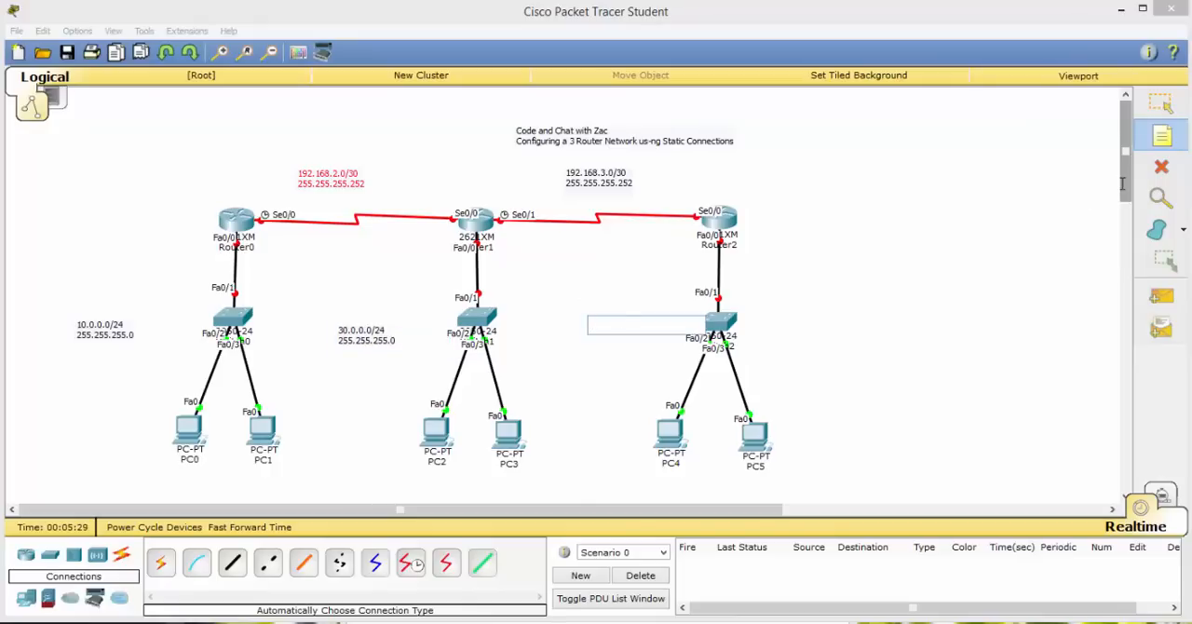
pyautogui.write('50.0.0.0')
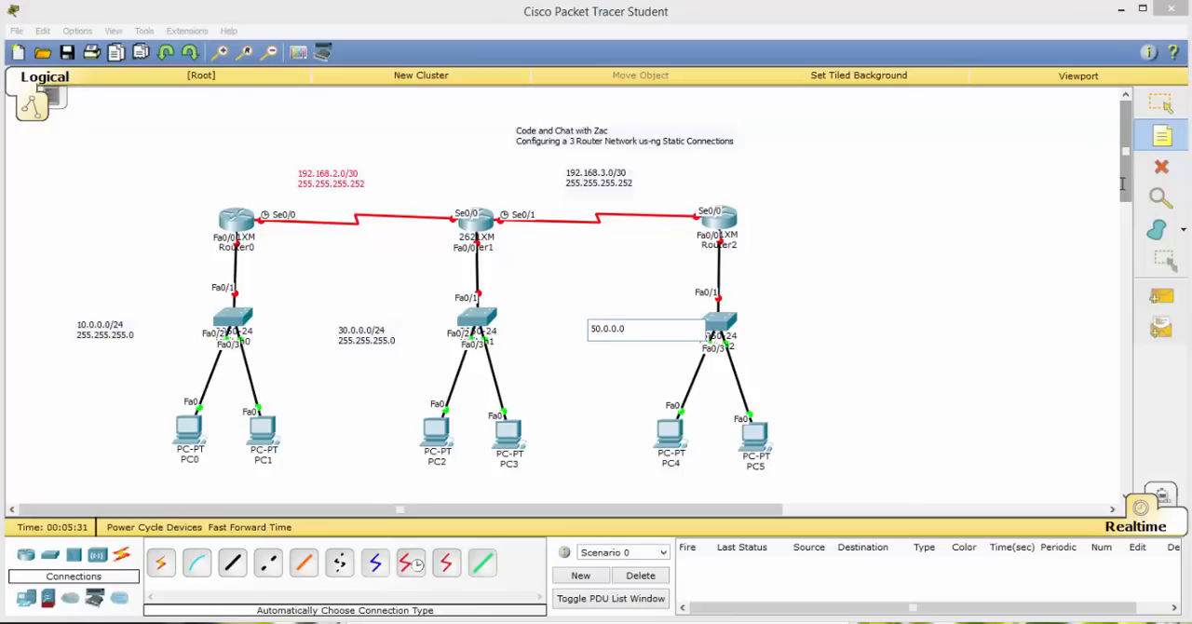
pyautogui.write('/24')
pyautogui.press('Return')
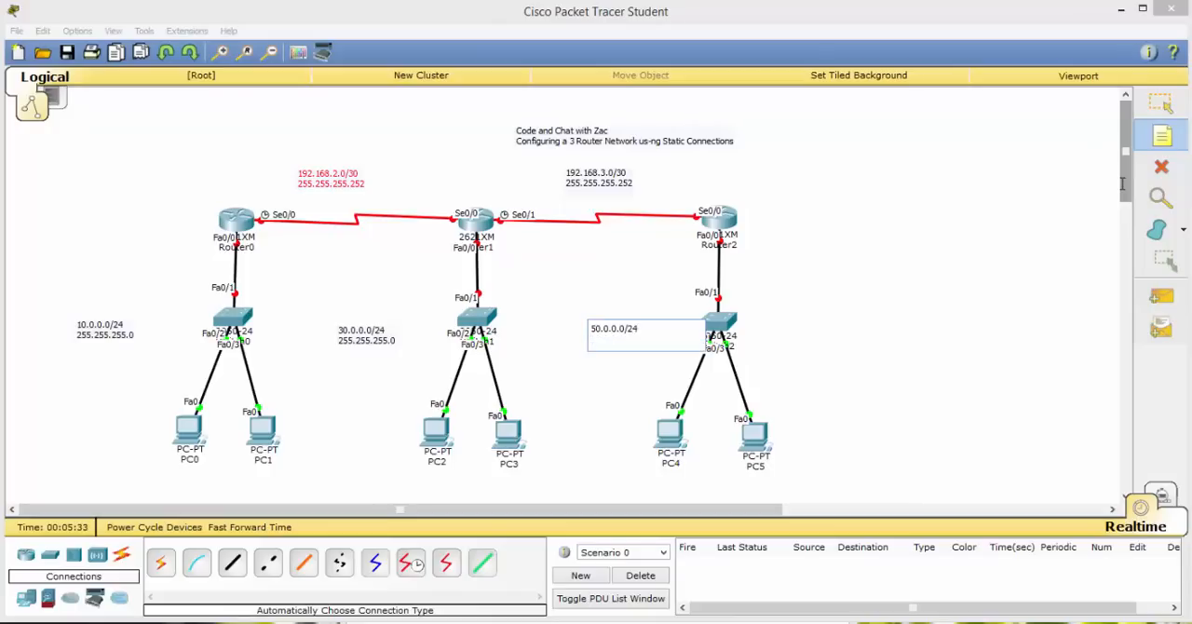
pyautogui.write('255.255.255.0')
pyautogui.click(910, 268)
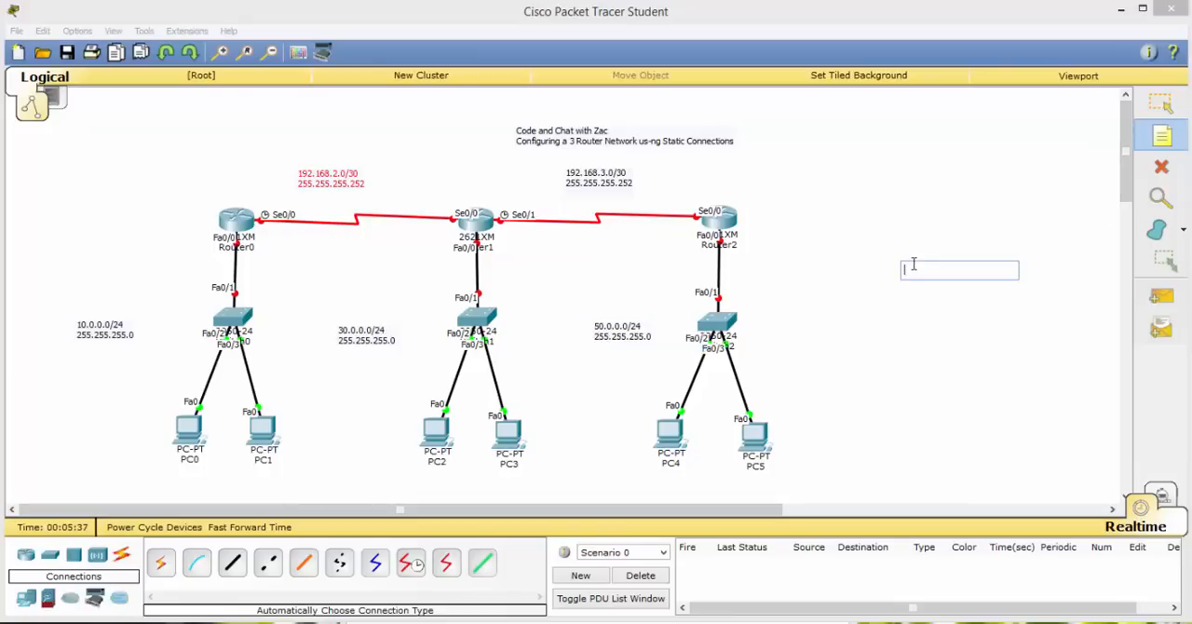
pyautogui.press('Escape')
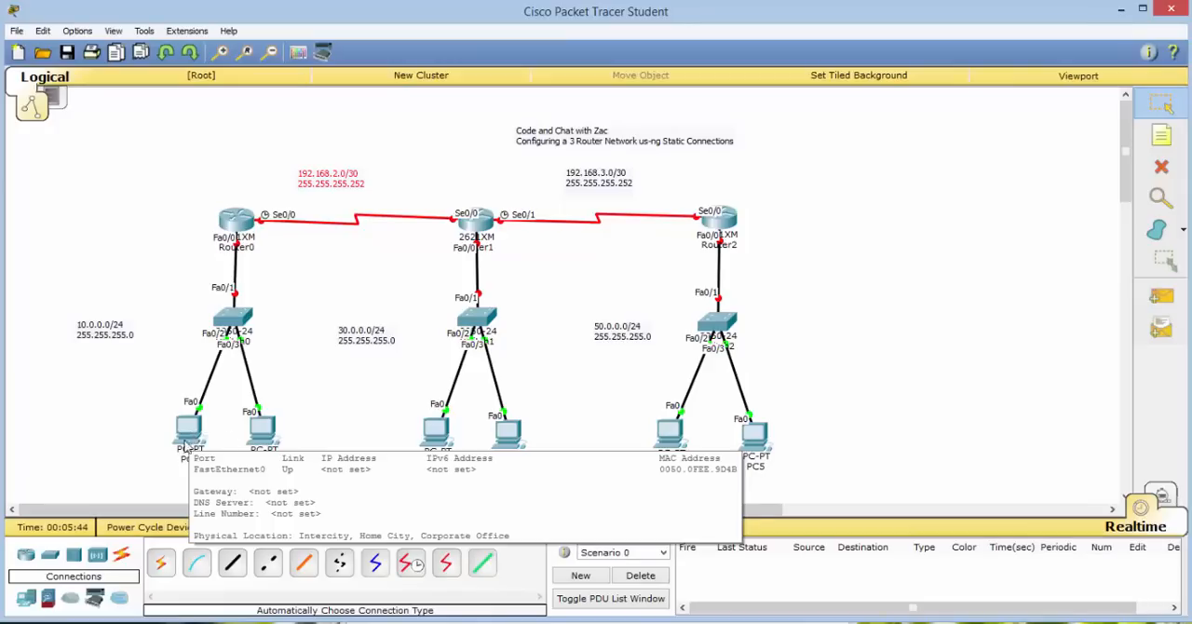
# Open PC0's IP configuration and give it the static IP address 10.0.0.10.
pyautogui.moveTo(262, 422)
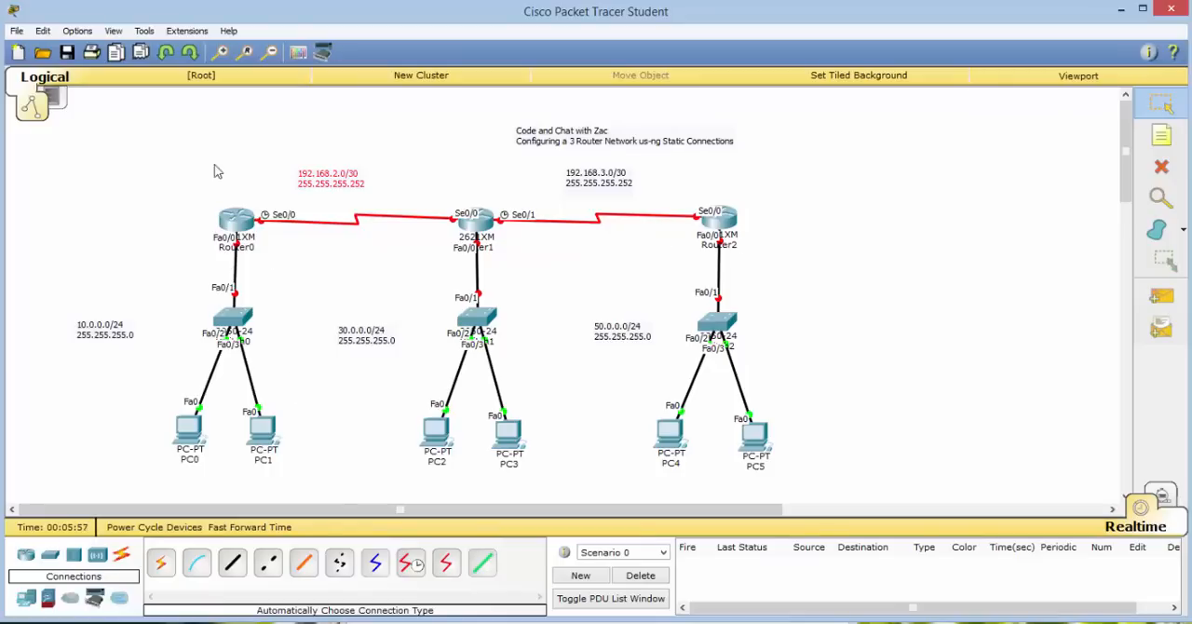
pyautogui.click(201, 421)
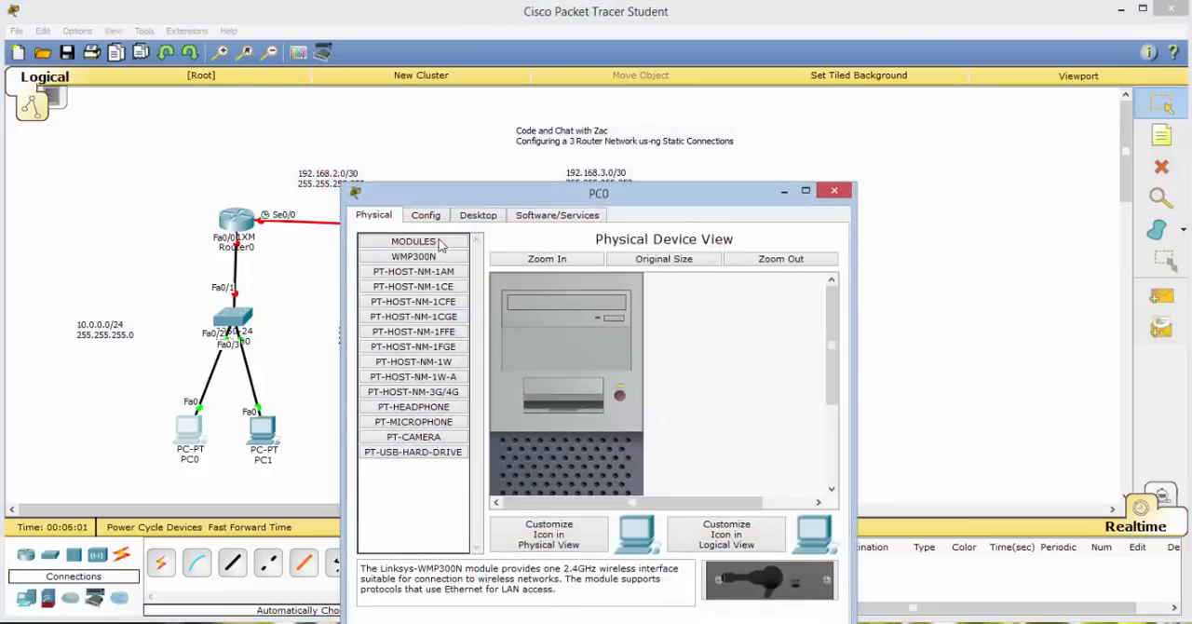
pyautogui.moveTo(488, 182); pyautogui.dragTo(737, 125)
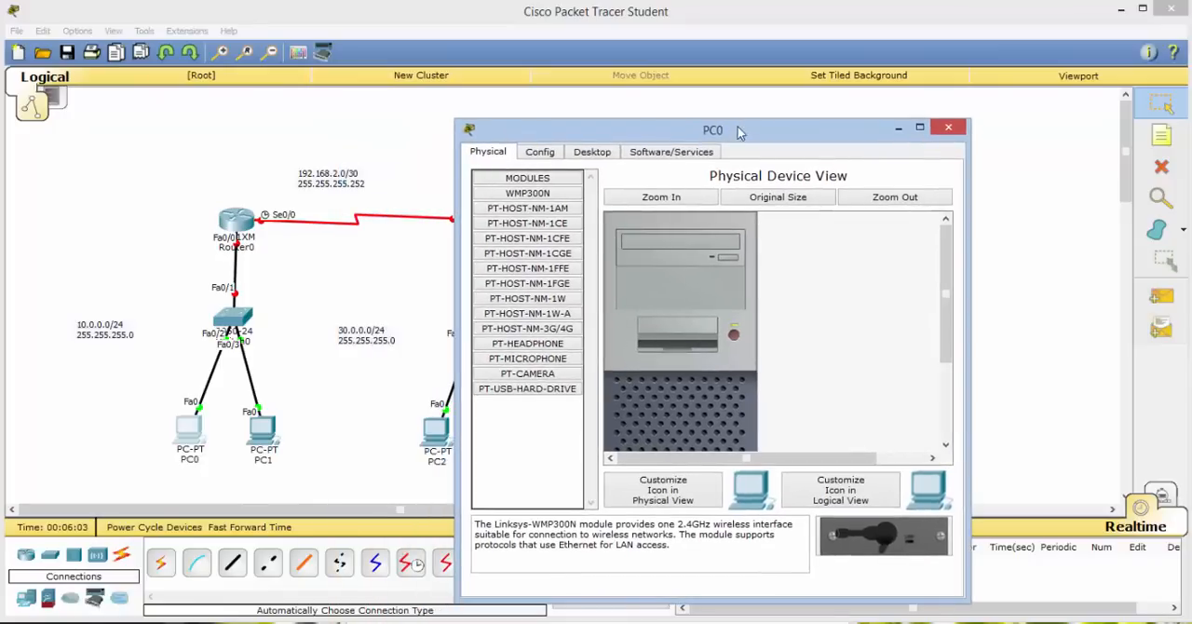
pyautogui.click(596, 152)
pyautogui.click(516, 206)
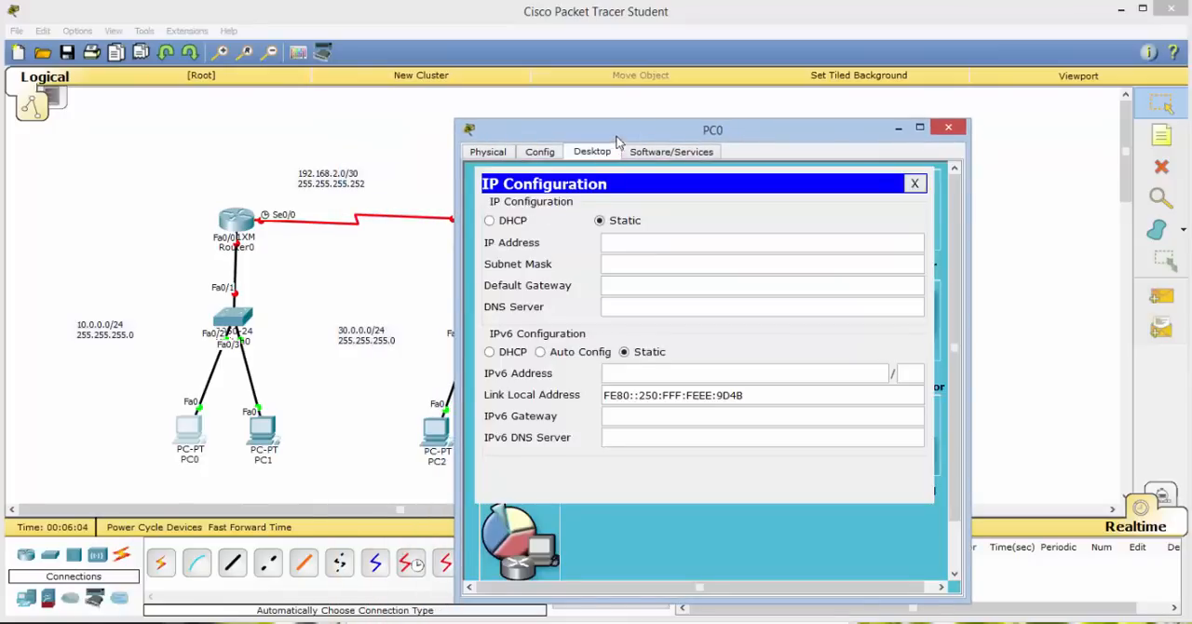
pyautogui.moveTo(617, 138); pyautogui.dragTo(691, 125)
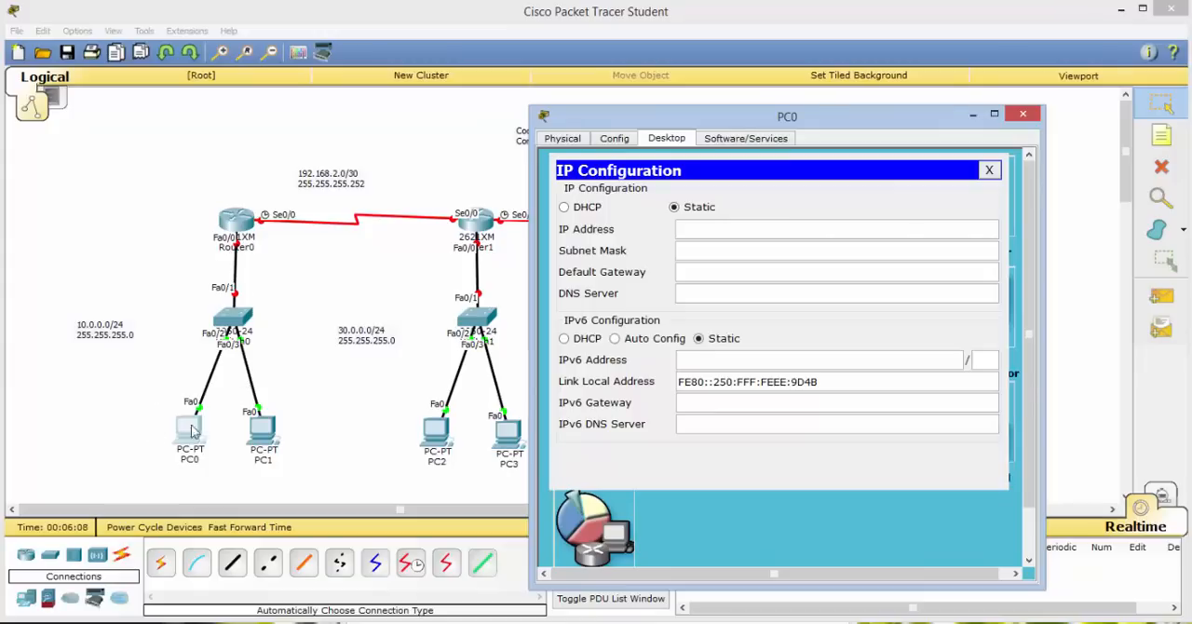
pyautogui.click(682, 234)
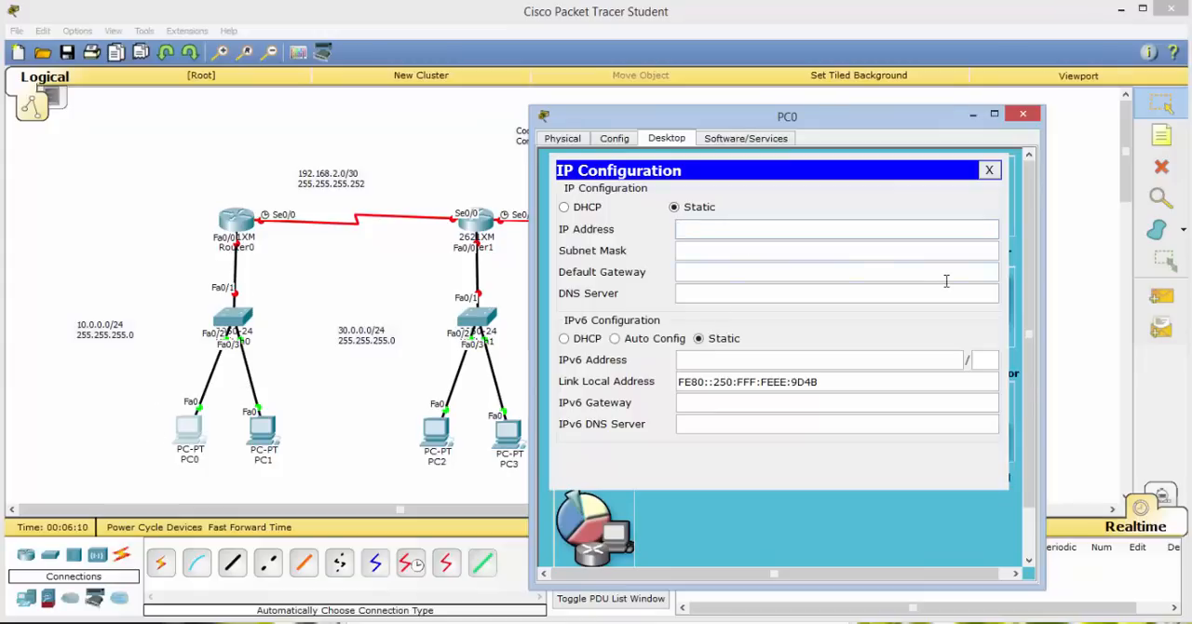
pyautogui.write('10.0.0.')
pyautogui.write('10')
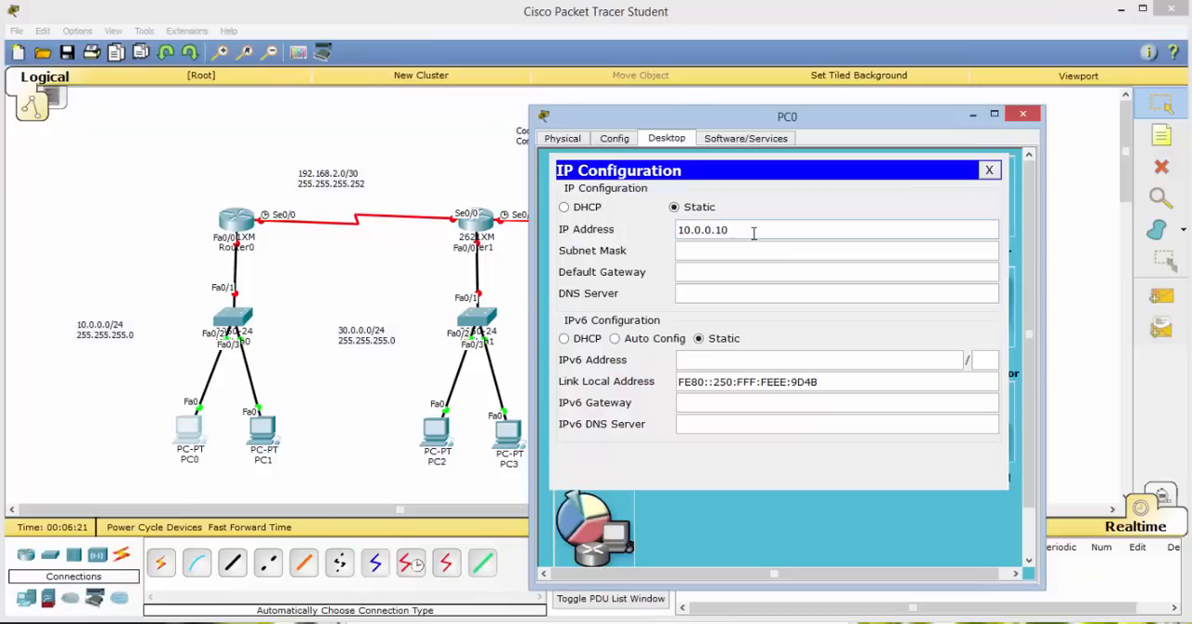
# Set PC0's subnet mask to 255.255.255.0, enter its default gateway on the 10.0.0.0/24 network, and close PC0.
pyautogui.press('Tab')
pyautogui.click(735, 250)
pyautogui.doubleClick(711, 251)
pyautogui.moveTo(711, 252); pyautogui.dragTo(705, 254)
pyautogui.write('255.255.255.0')
pyautogui.click(707, 269)
pyautogui.write('10.0.')
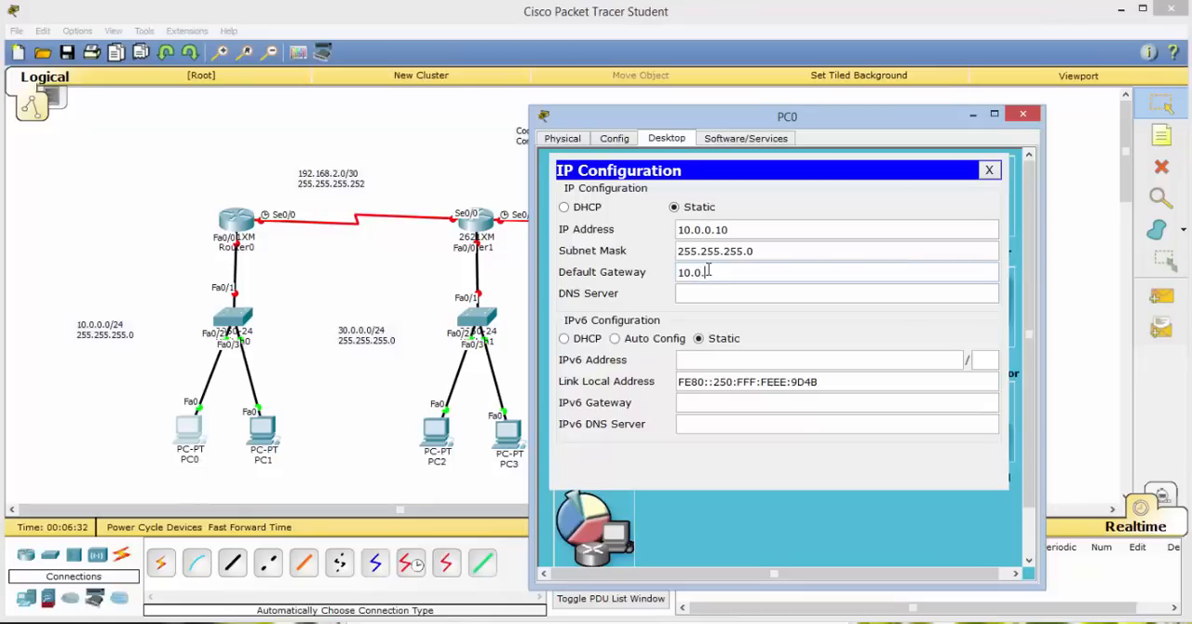
pyautogui.write('0.1')
pyautogui.press('Tab')
pyautogui.click(990, 171)
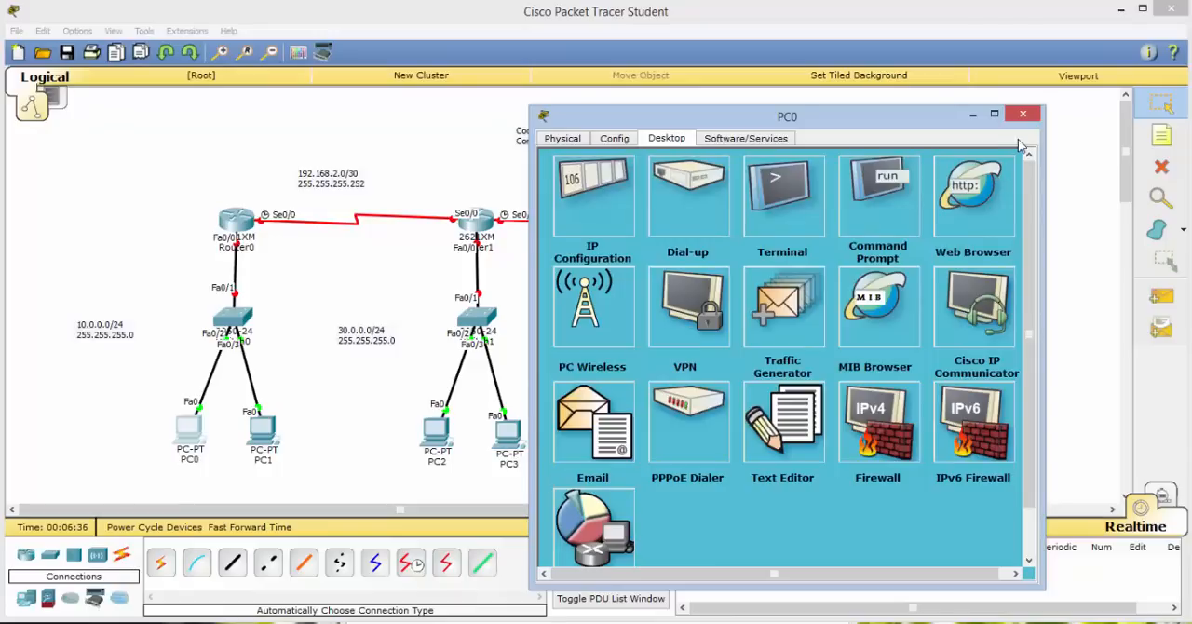
pyautogui.click(1022, 115)
# Open PC1's IP configuration and give it the static IP address 10.0.0.11.
pyautogui.click(264, 430)
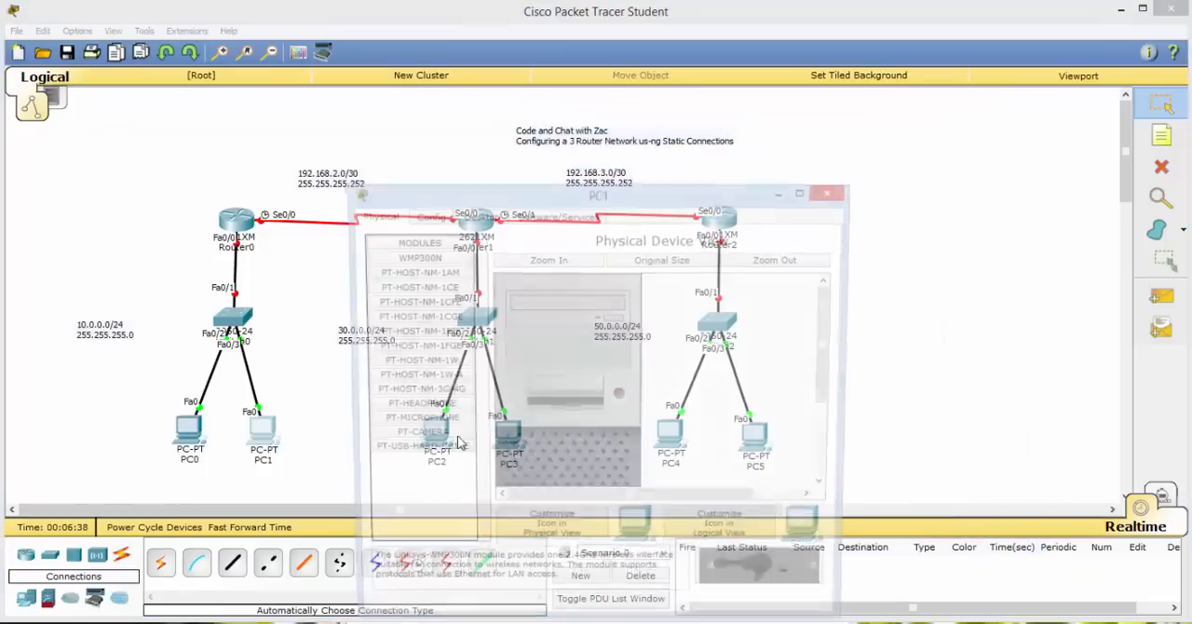
pyautogui.click(489, 218)
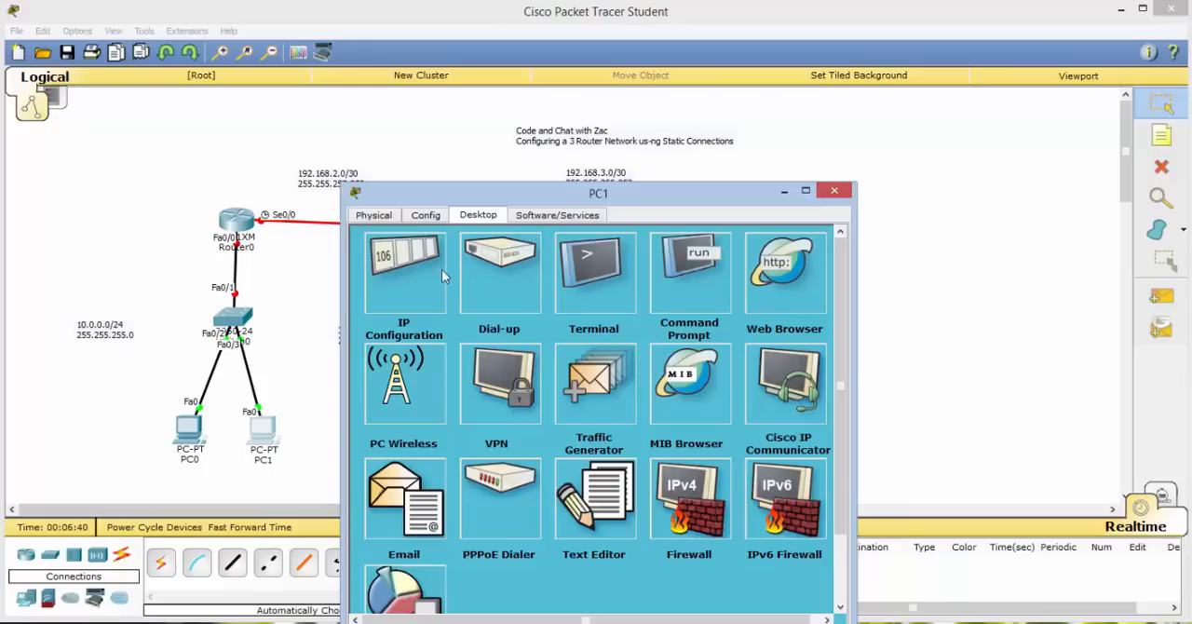
pyautogui.click(429, 272)
pyautogui.click(549, 215)
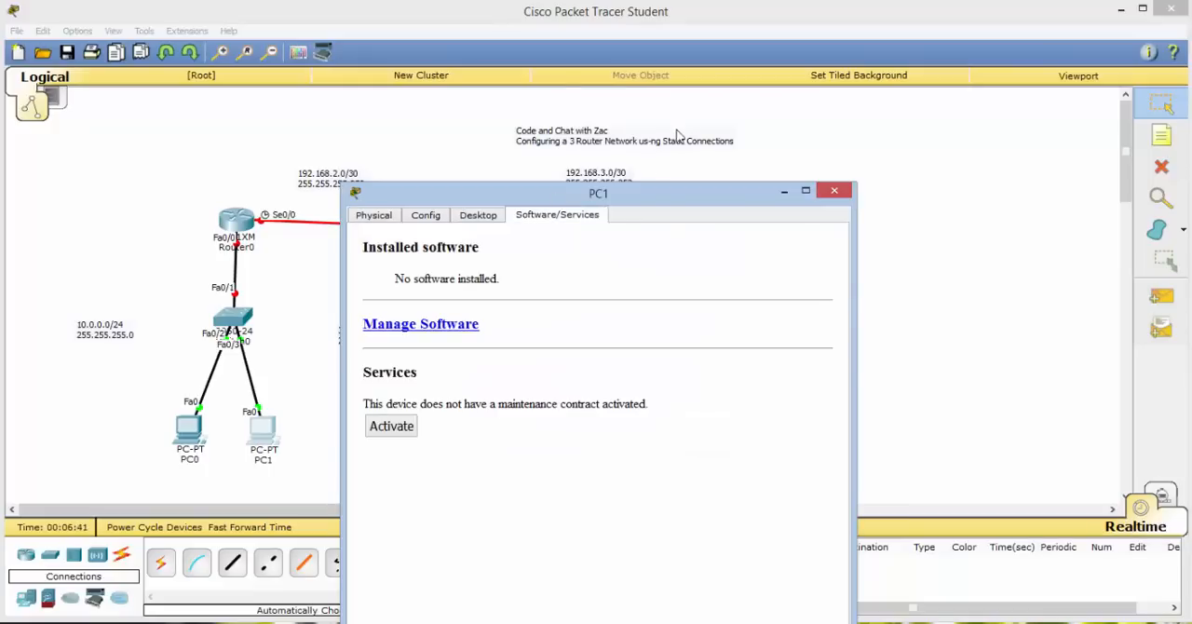
pyautogui.click(462, 218)
pyautogui.moveTo(529, 193); pyautogui.dragTo(630, 207)
pyautogui.click(618, 257)
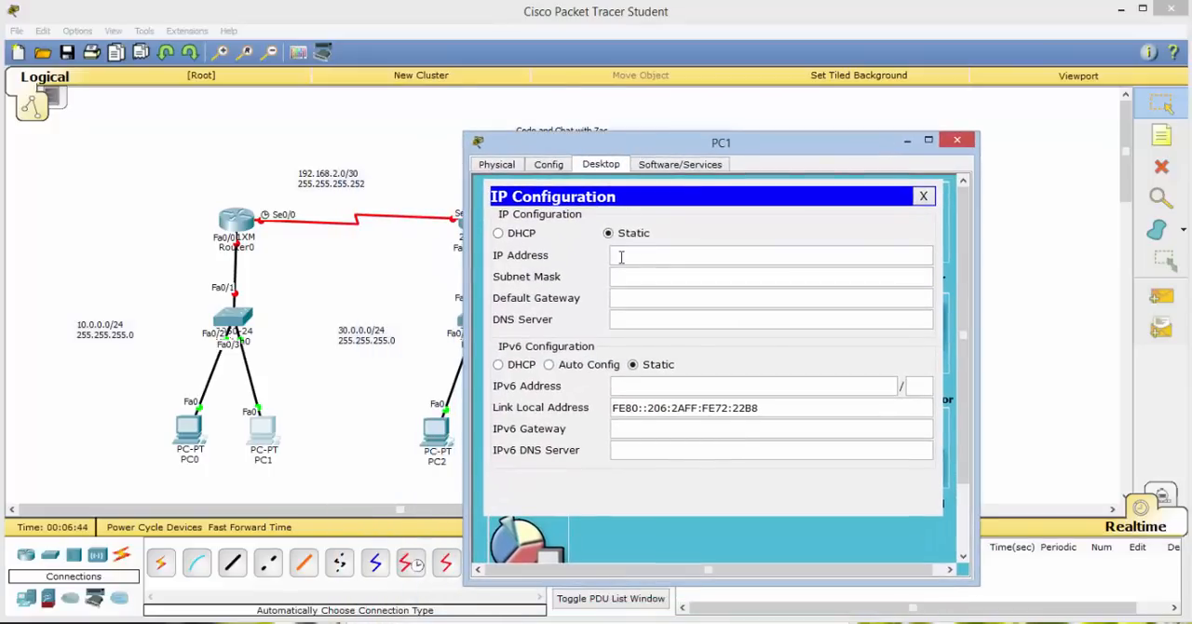
pyautogui.write('10.0.0')
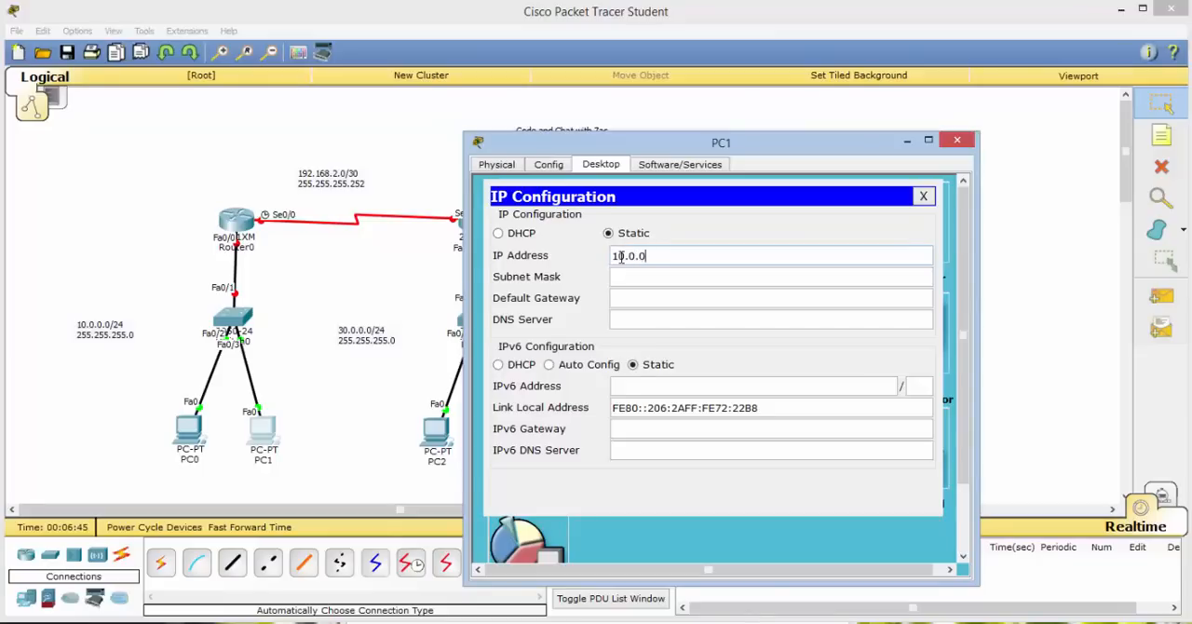
pyautogui.write('.11')
# Set PC1's subnet mask to 255.255.255.0, enter its default gateway on the 10.0.0.0/24 network, and close PC1.
pyautogui.click(654, 275)
pyautogui.moveTo(652, 276); pyautogui.dragTo(637, 276)
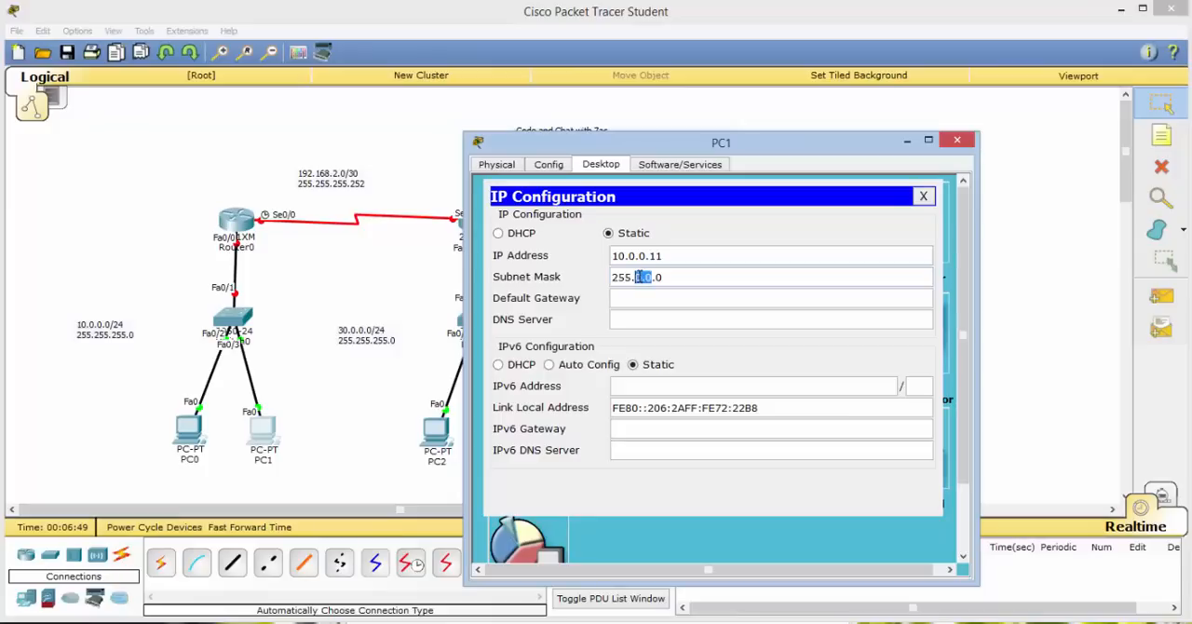
pyautogui.write('255.255')
pyautogui.write('10')
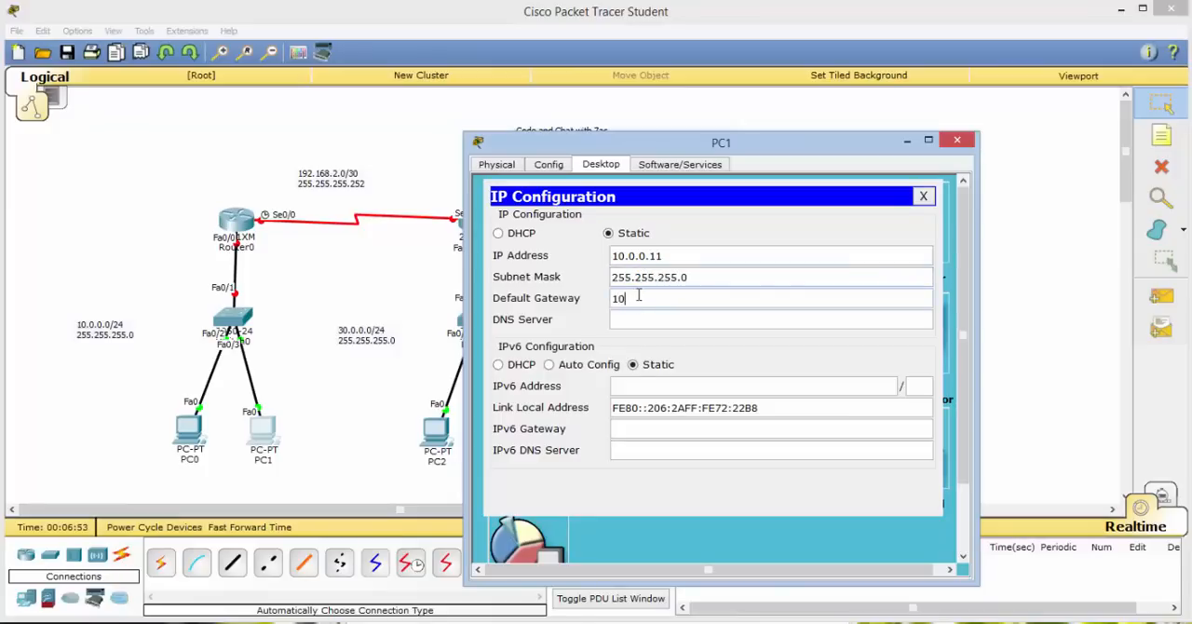
pyautogui.write('.00')
pyautogui.write('.0.0.1')
pyautogui.click(923, 196)
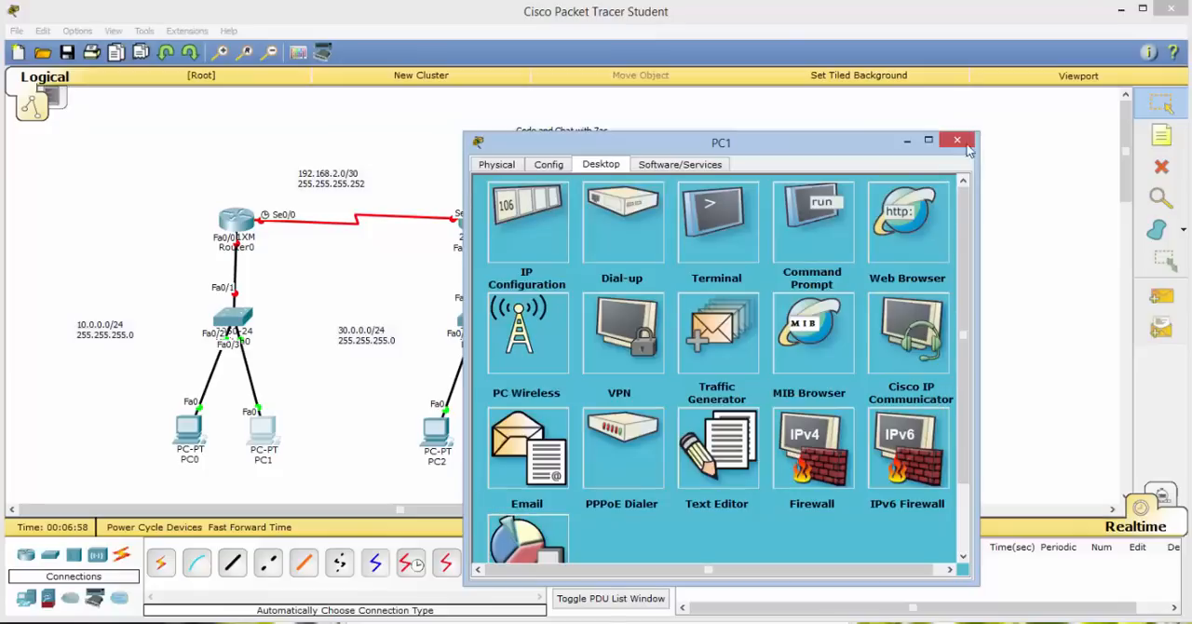
pyautogui.click(956, 140)
# Open PC2's IP configuration and give it the static IP address 30.0.0.10.
pyautogui.click(435, 430)
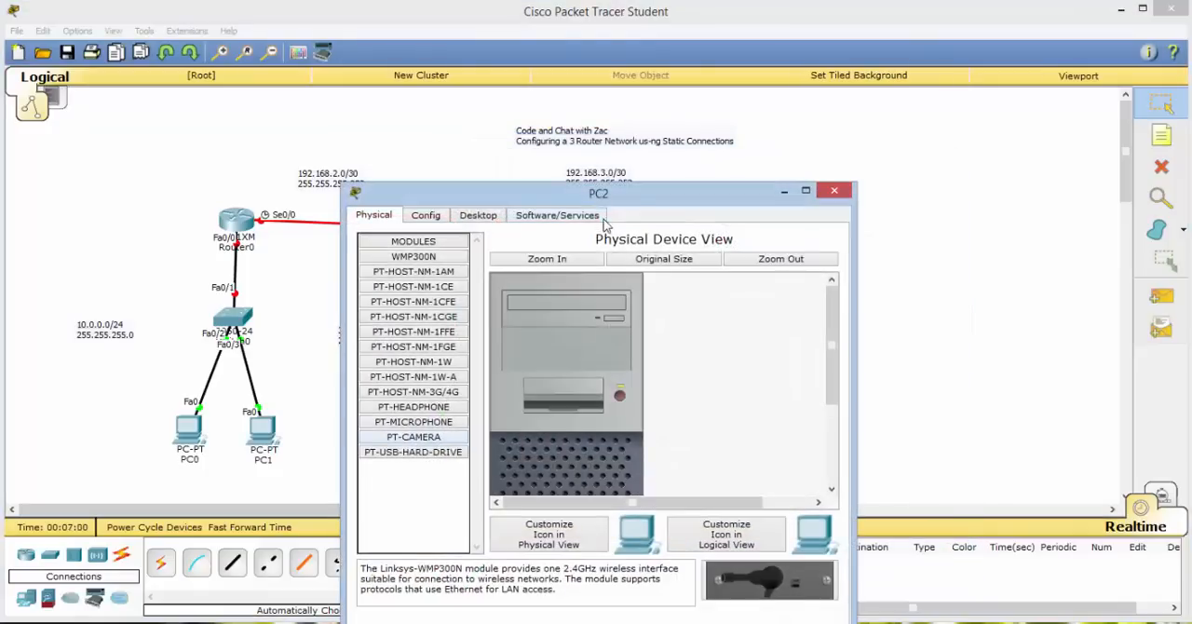
pyautogui.moveTo(691, 192); pyautogui.dragTo(826, 104)
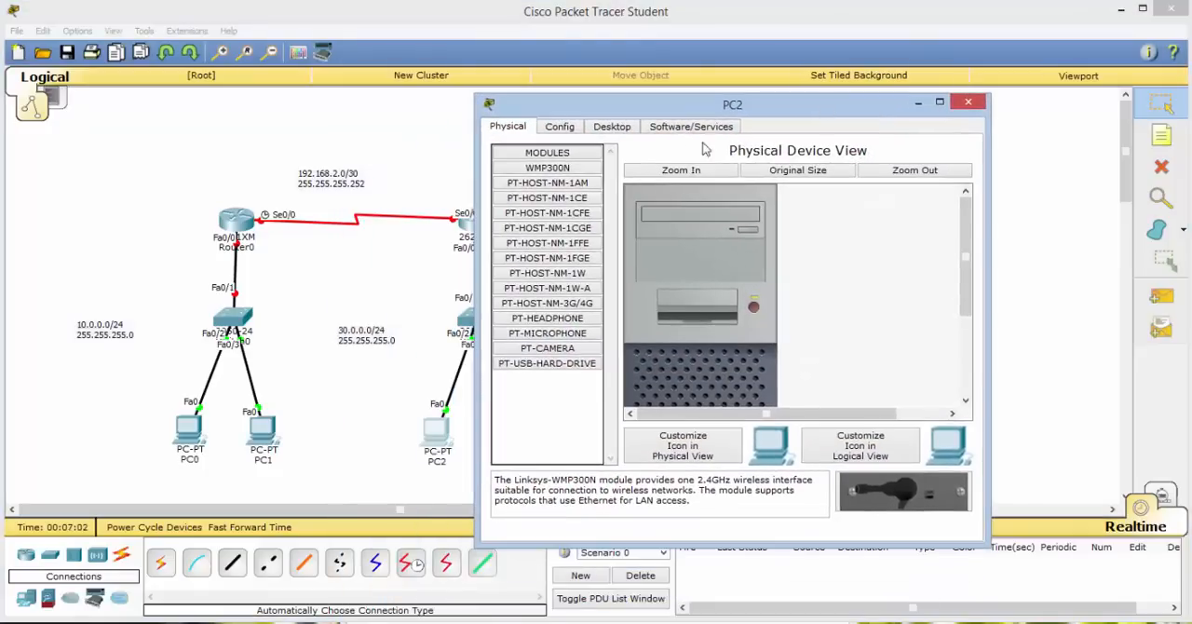
pyautogui.click(613, 128)
pyautogui.click(538, 186)
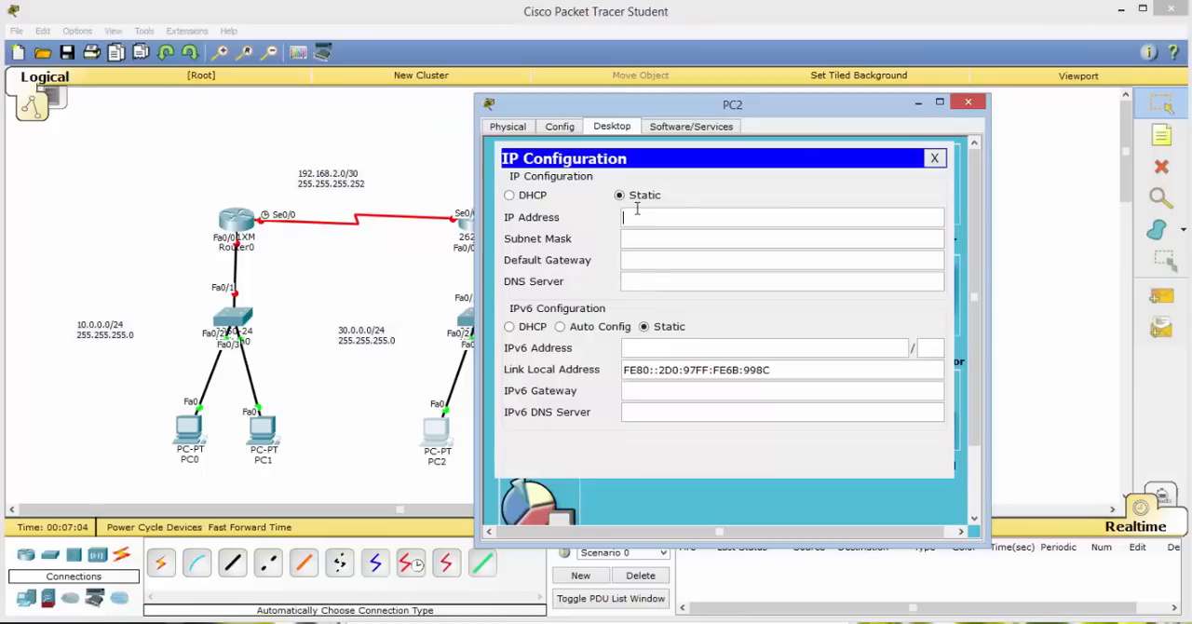
pyautogui.click(637, 211)
pyautogui.write('30.0.0.10')
# Set PC2's subnet mask to 255.255.255.0 and its default gateway to 30.0.0.1, and close PC2.
pyautogui.press('Tab')
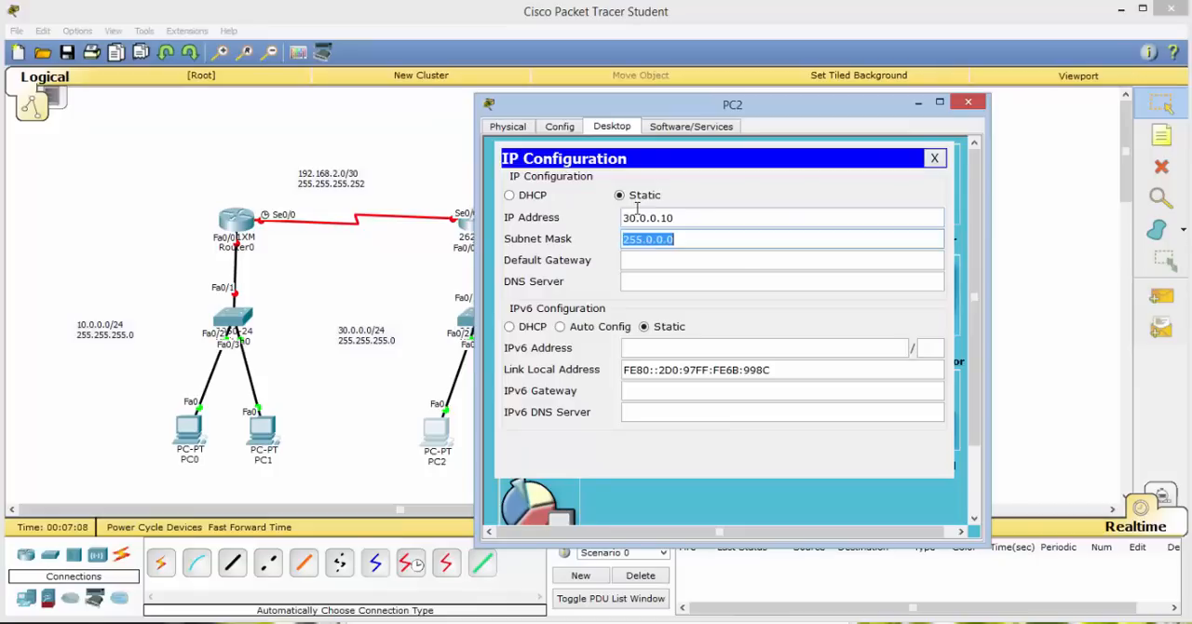
pyautogui.press('End')
pyautogui.press('BackSpace')
pyautogui.press('BackSpace')
pyautogui.press('BackSpace')
pyautogui.press('BackSpace')
pyautogui.press('BackSpace')
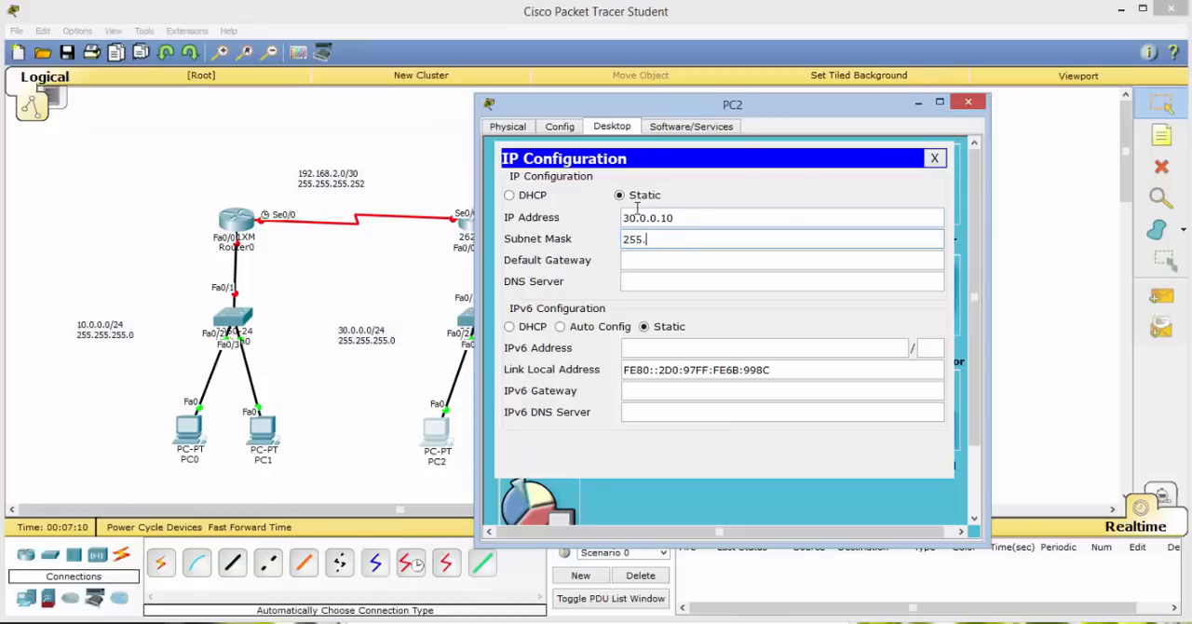
pyautogui.write('255.255.0')
pyautogui.press('Tab')
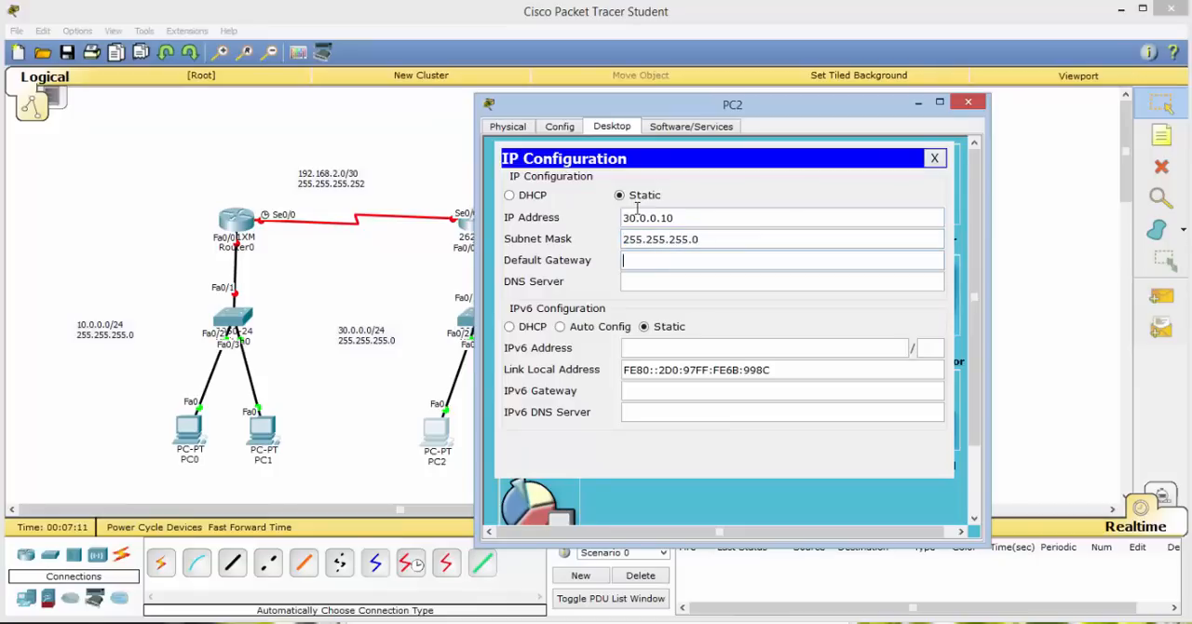
pyautogui.write('30.0.012')
pyautogui.press('BackSpace')
pyautogui.click(934, 158)
pyautogui.click(975, 101)
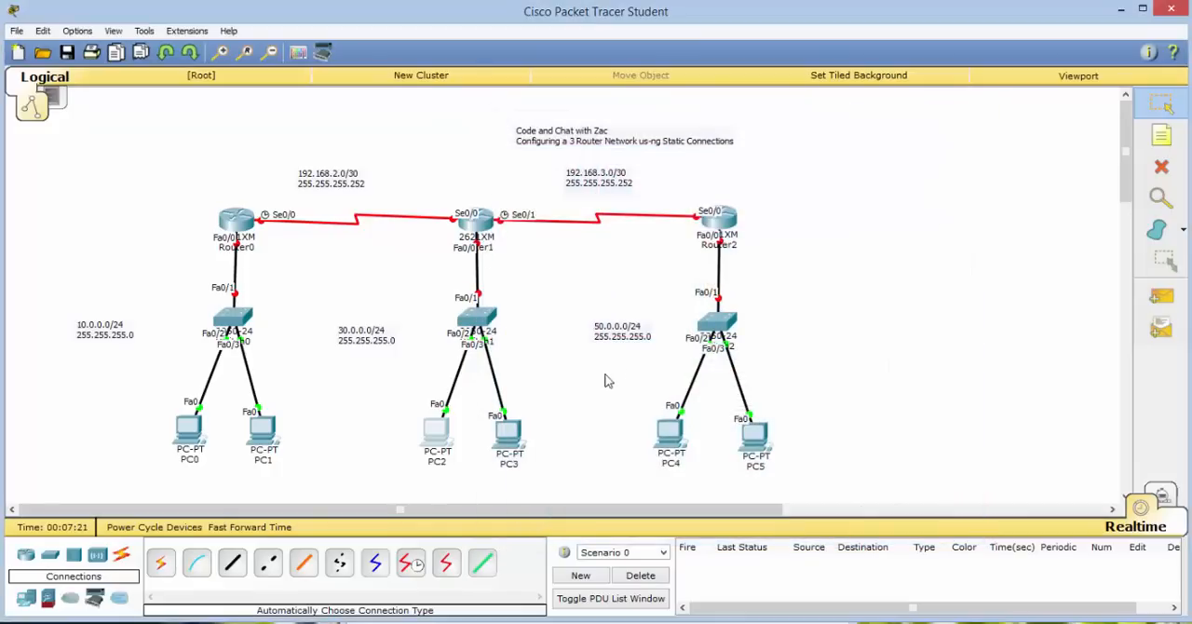
# Open PC3's IP configuration and give it the static IP address 30.0.0.11.
pyautogui.click(500, 432)
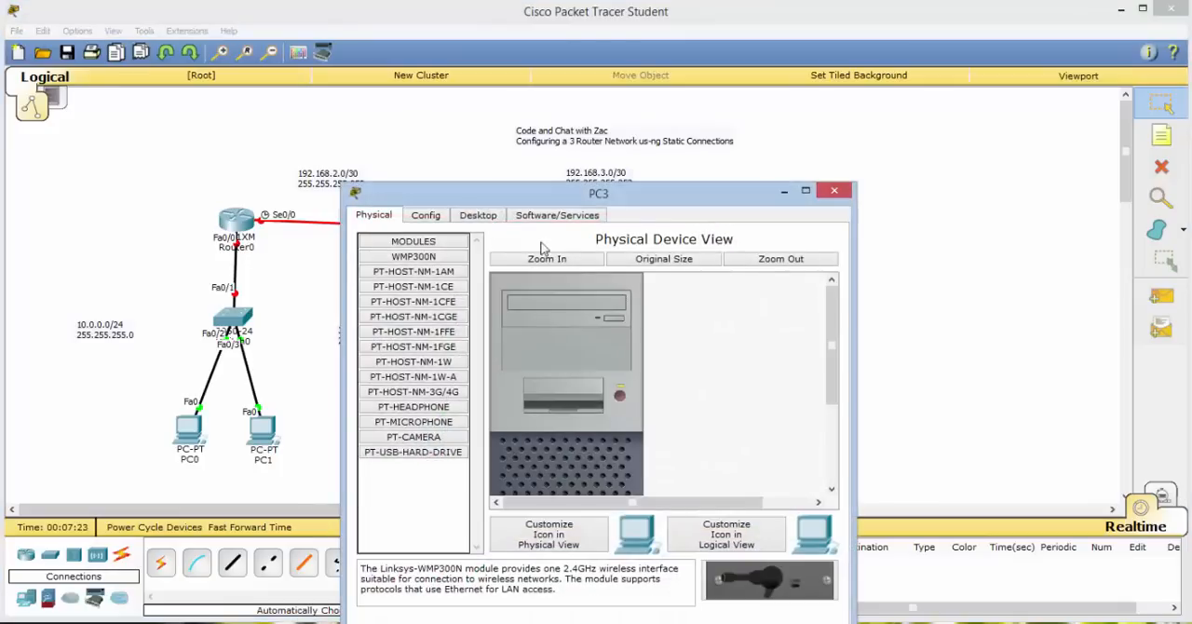
pyautogui.click(478, 215)
pyautogui.click(423, 245)
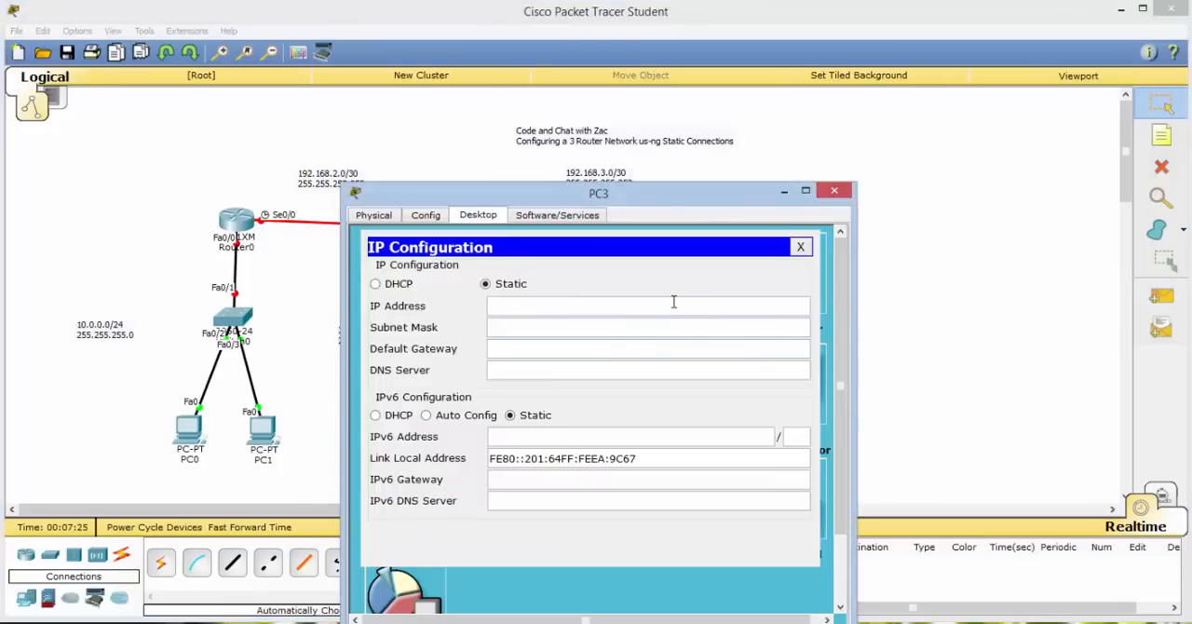
pyautogui.write('30.0.0.11')
# Set PC3's subnet mask to 255.255.255.0 and its default gateway to 30.0.0.1, and close PC3.
pyautogui.press('Tab')
pyautogui.write('255.2')
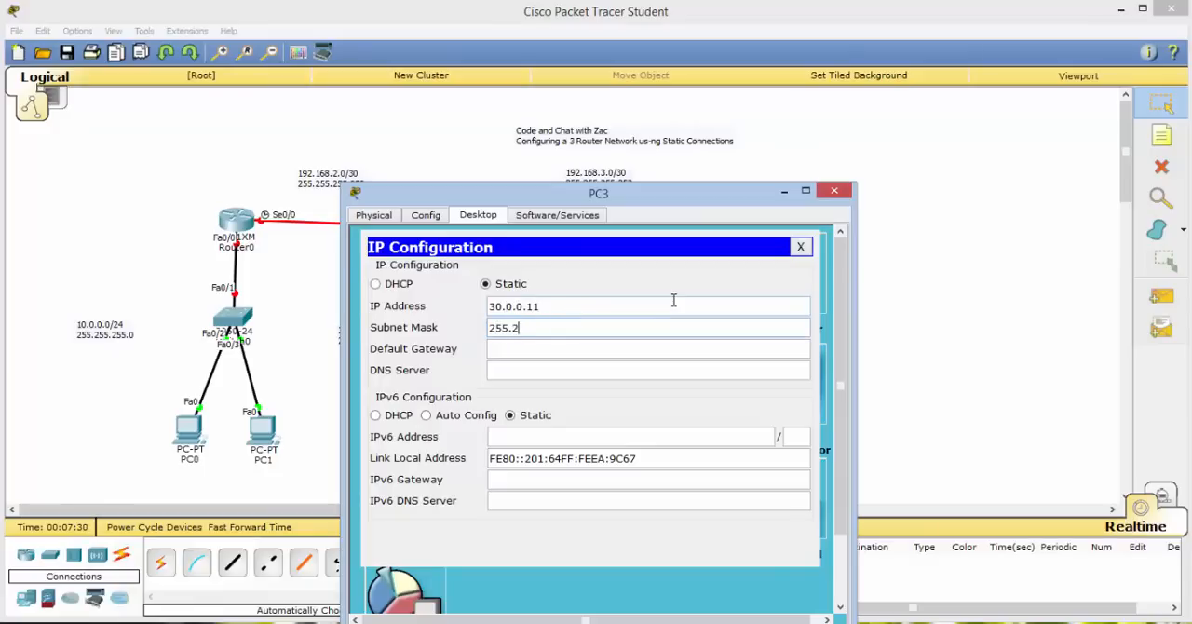
pyautogui.write('55.255.0')
pyautogui.press('Tab')
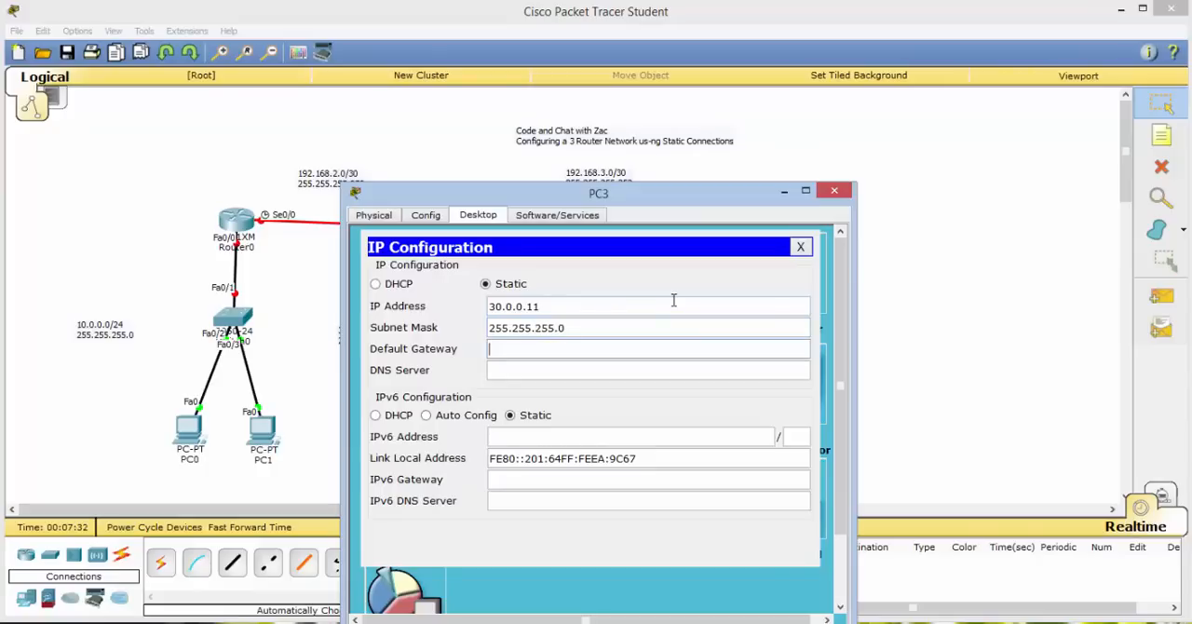
pyautogui.write('30.0.0.1')
pyautogui.click(801, 247)
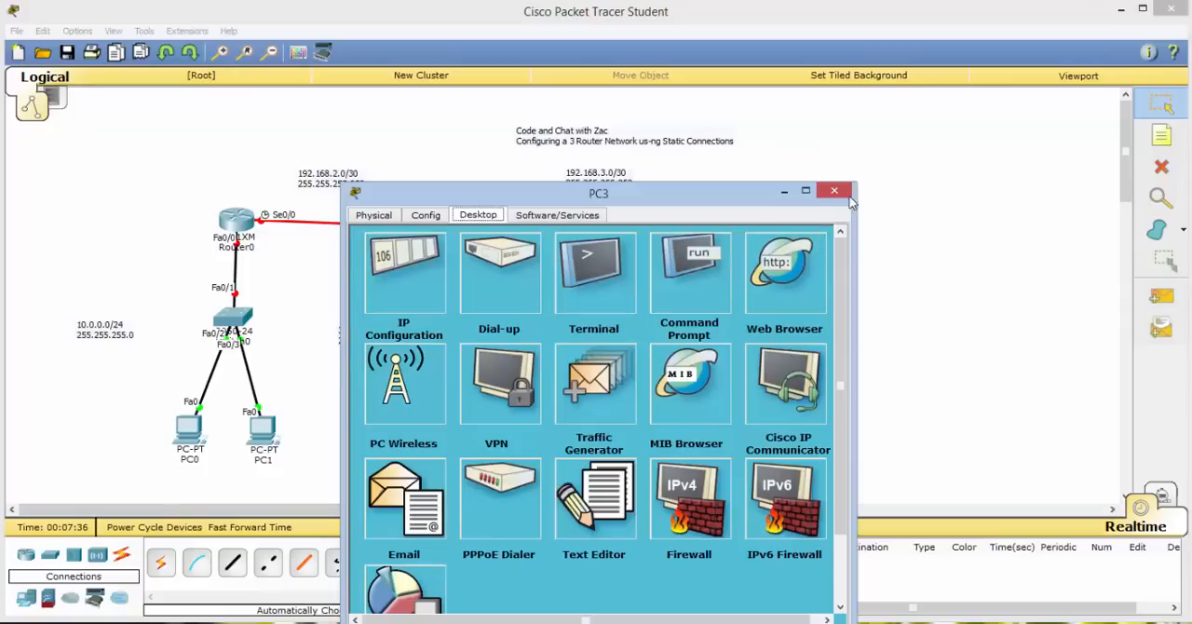
pyautogui.click(838, 191)
# Open PC4's IP configuration and give it the static IP address 50.0.0.10.
pyautogui.click(657, 450)
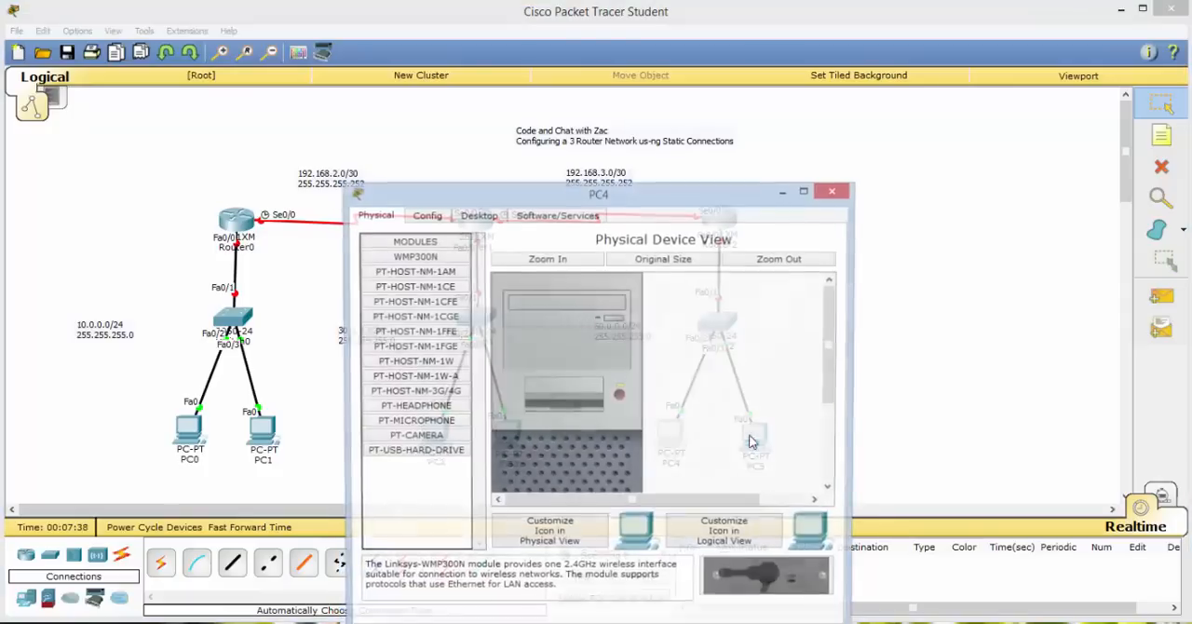
pyautogui.click(477, 215)
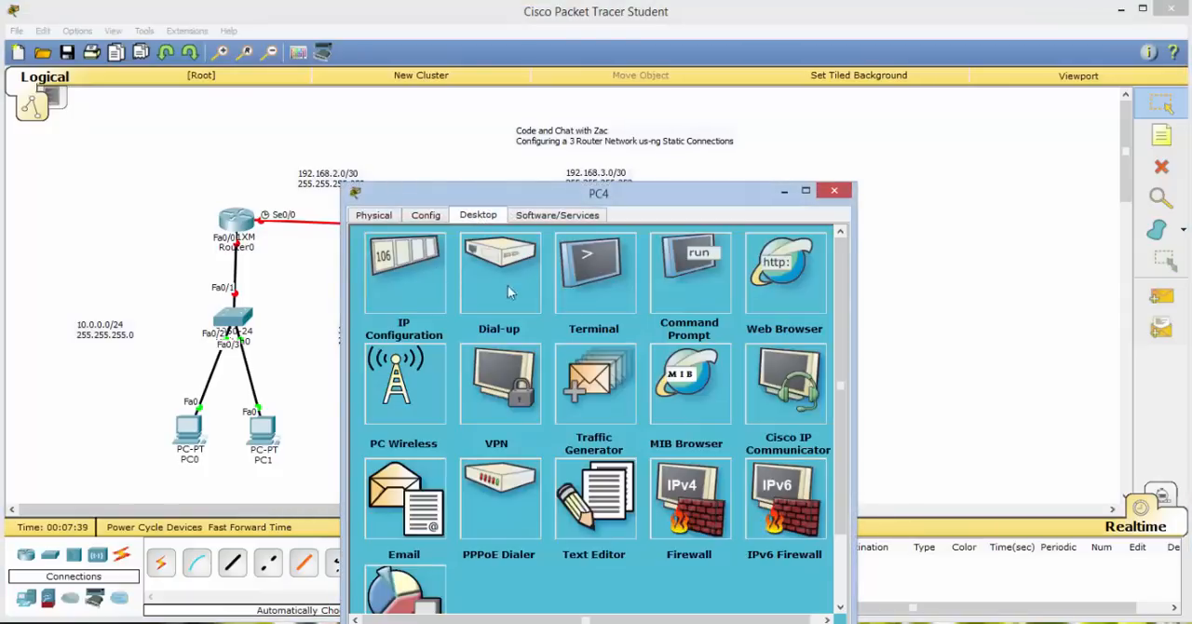
pyautogui.click(404, 272)
pyautogui.write('50.0.0.10')
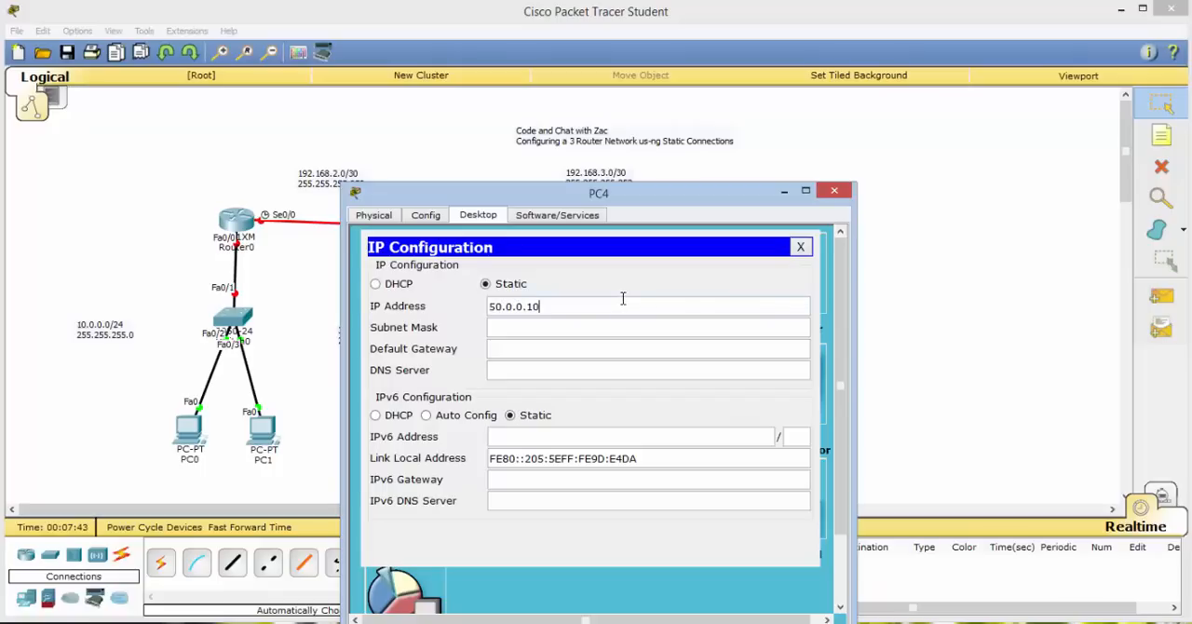
# Set PC4's subnet mask to 255.255.255.0 and its default gateway to 50.0.0.1, and leave its IP configuration.
pyautogui.press('Tab')
pyautogui.write('255.25')
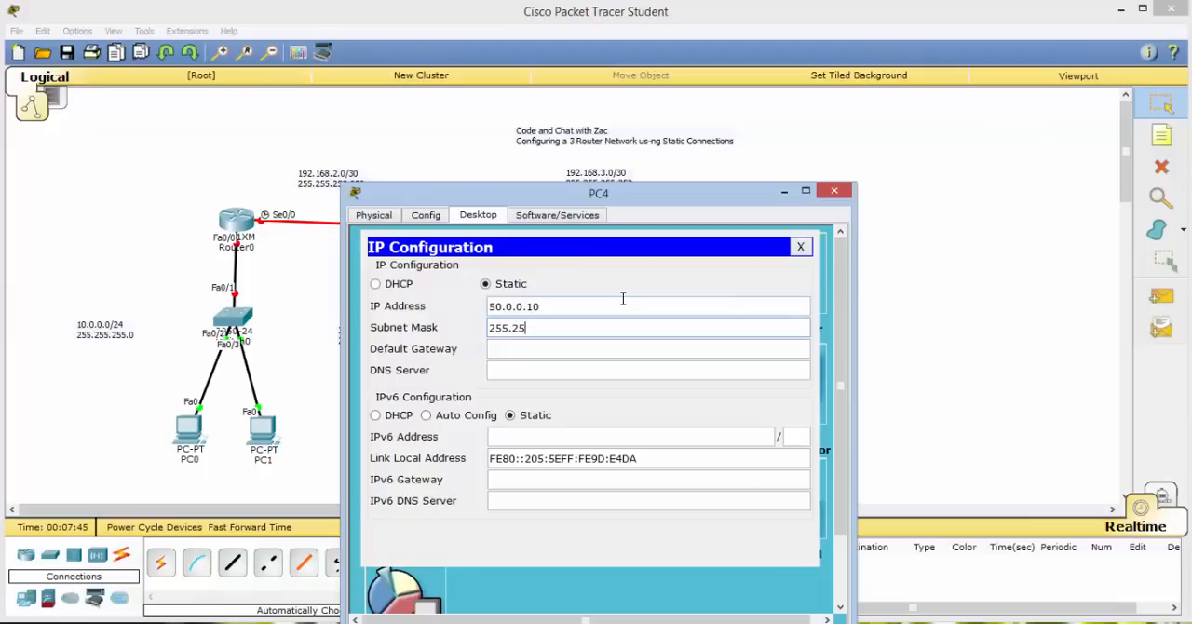
pyautogui.write('5.255.0')
pyautogui.press('Tab')
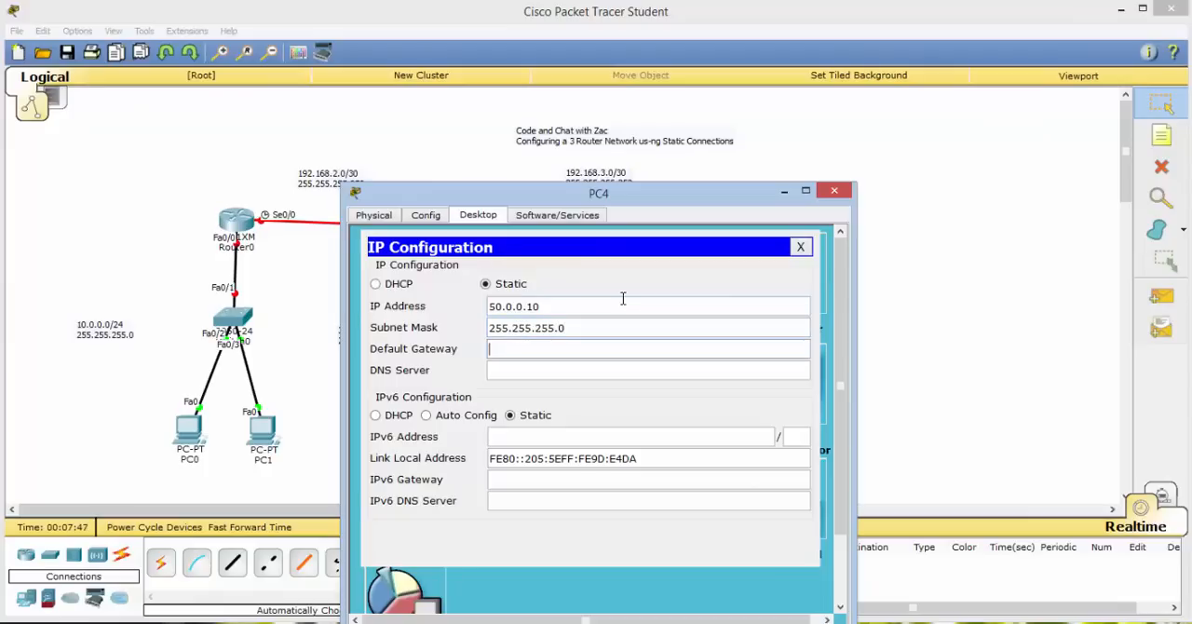
pyautogui.write('50.0.0.1')
pyautogui.click(800, 247)
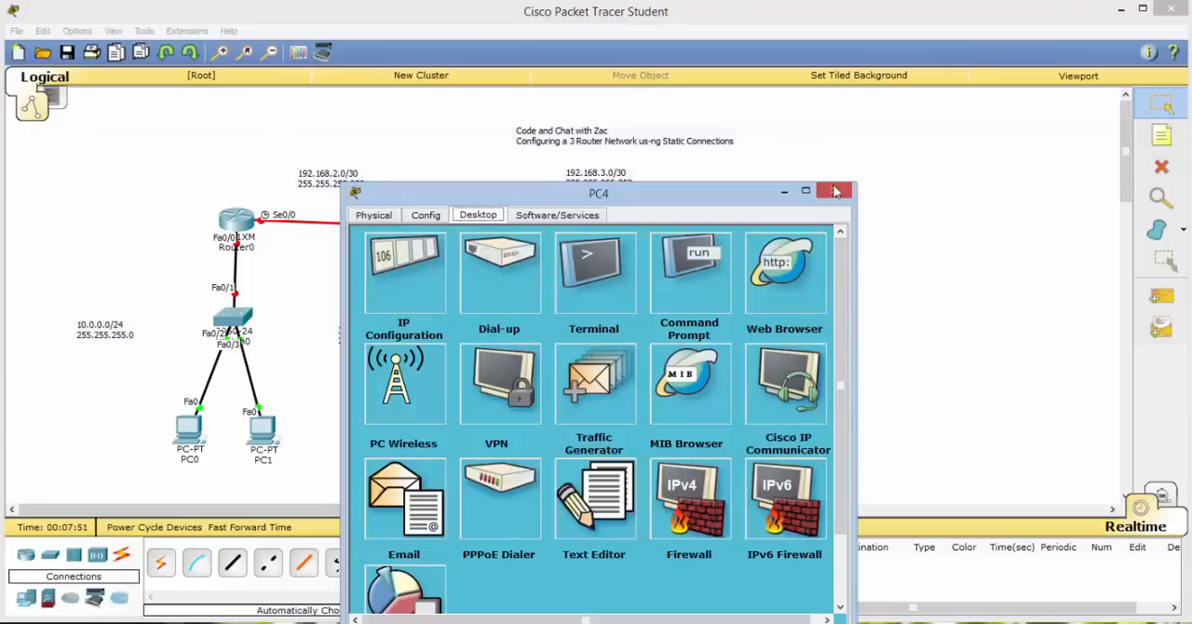
# Close PC4, open PC5's IP configuration and give it the static IP address 50.0.0.11.
pyautogui.click(835, 191)
pyautogui.click(752, 431)
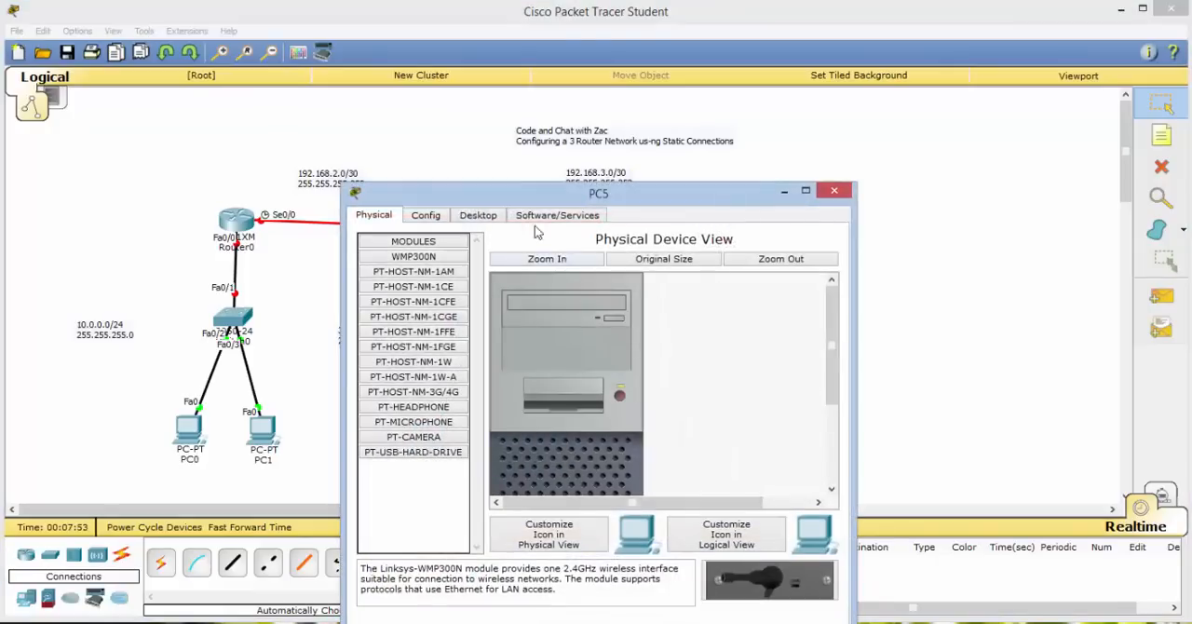
pyautogui.click(488, 219)
pyautogui.click(400, 268)
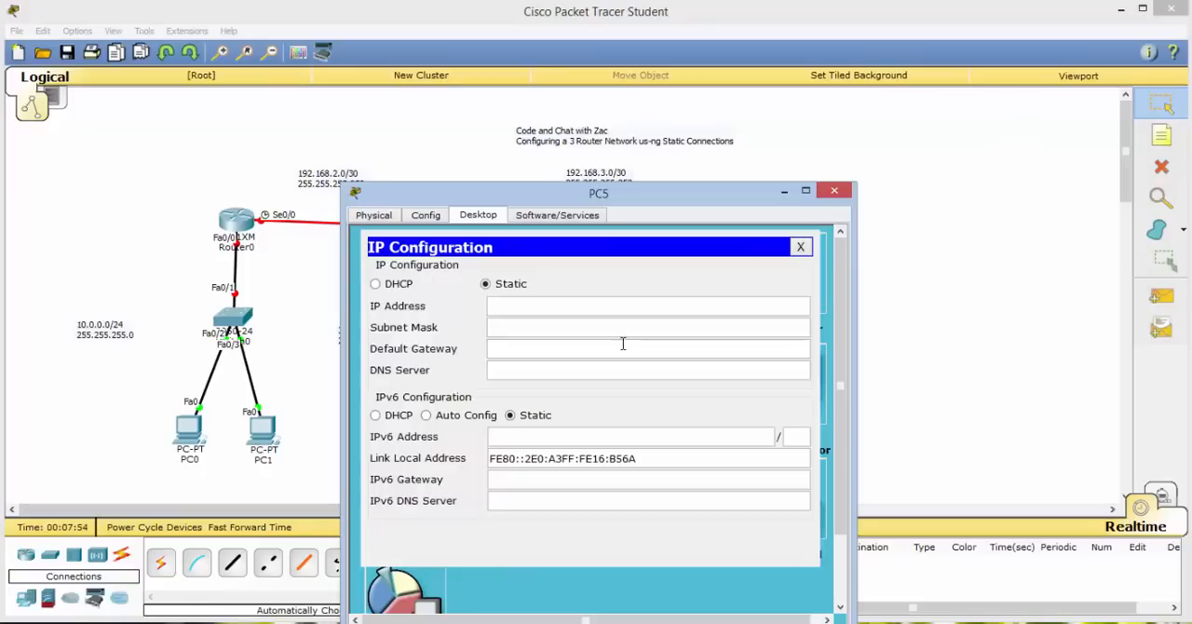
pyautogui.click(590, 303)
pyautogui.write('50.0.0.11')
# Set PC5's subnet mask to 255.255.255.0 and its default gateway to 50.0.0.1, and close PC5.
pyautogui.press('Tab')
pyautogui.write('255.2')
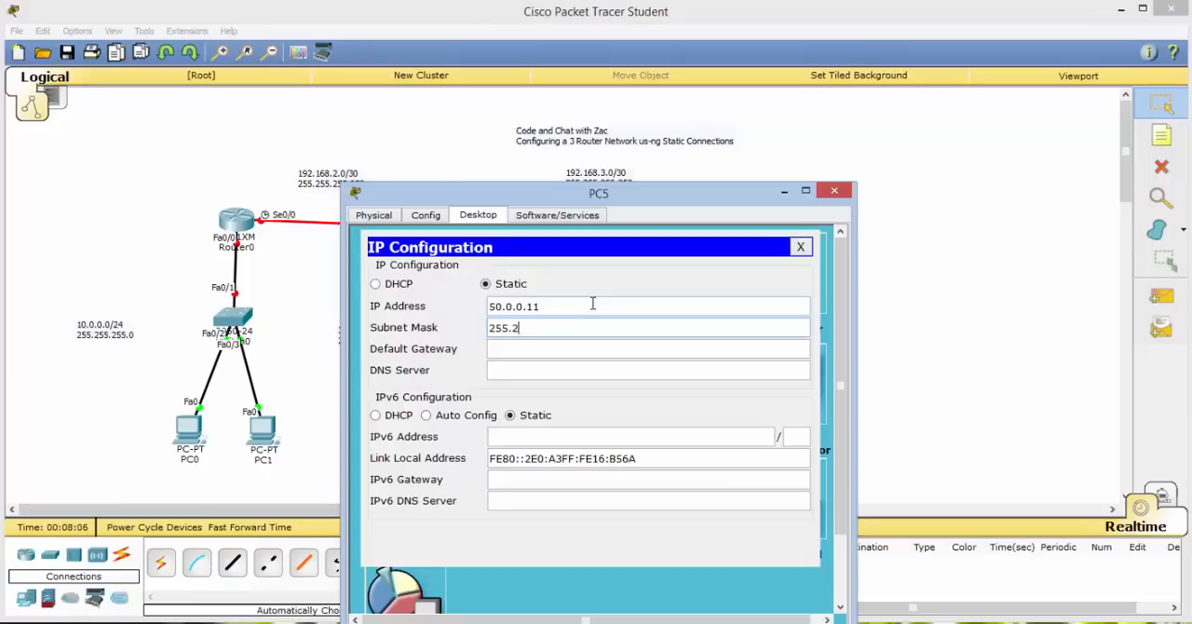
pyautogui.write('55.255.0')
pyautogui.press('Tab')
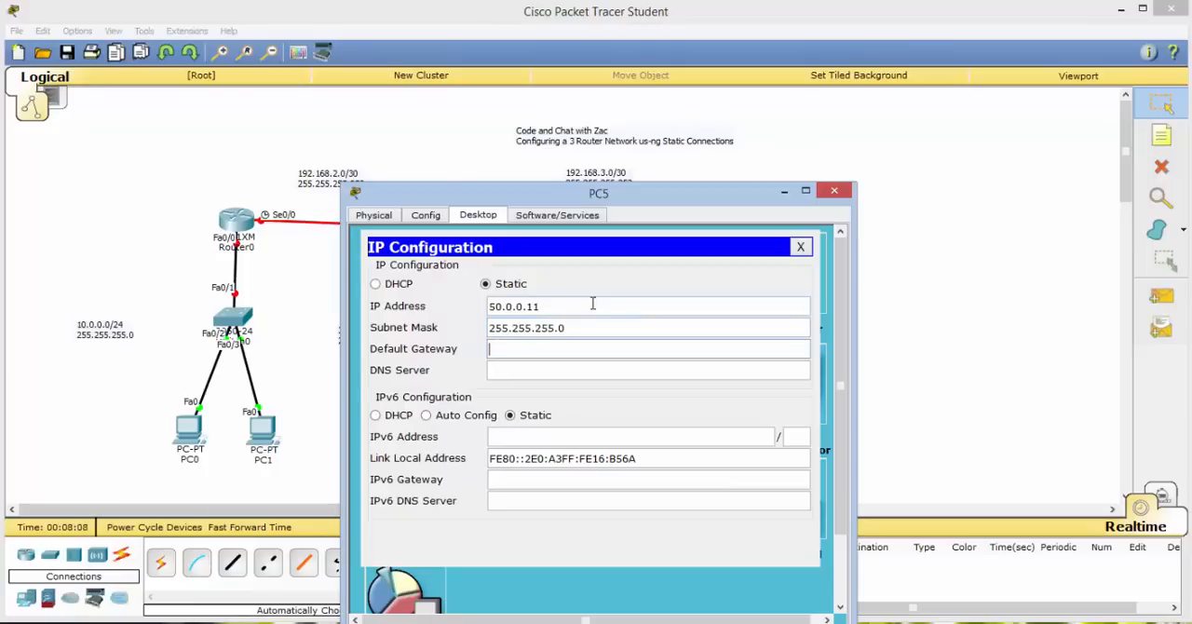
pyautogui.write('50.0.0.1')
pyautogui.click(799, 247)
pyautogui.click(833, 191)
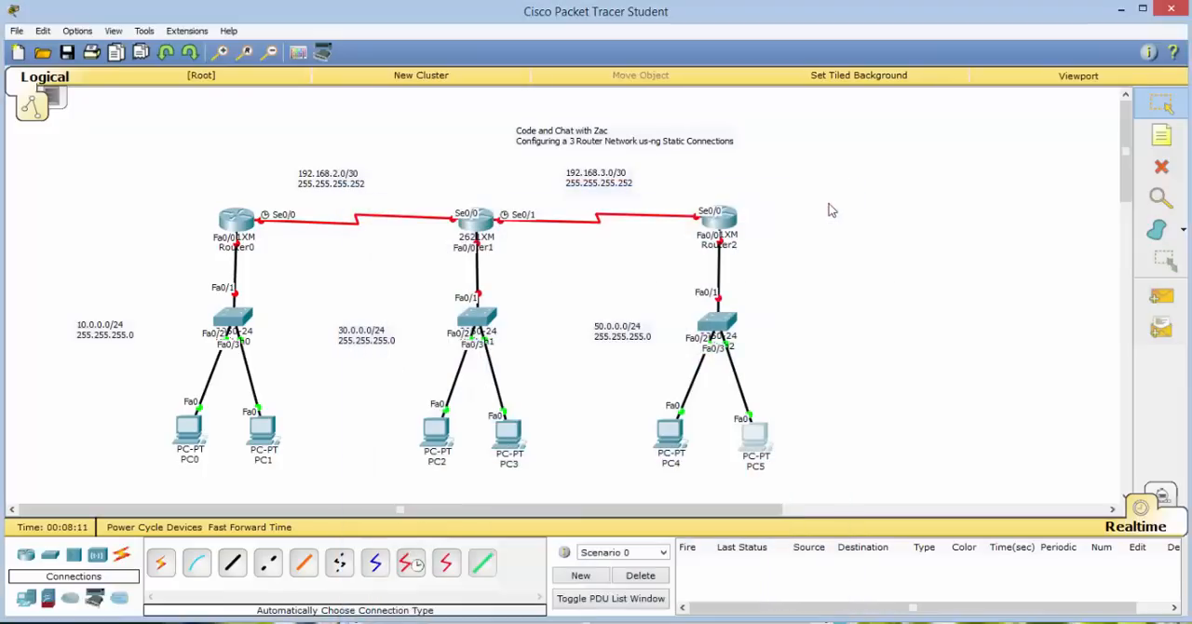
# Review PC4's saved IP configuration and close PC4.
pyautogui.click(677, 444)
pyautogui.click(387, 284)
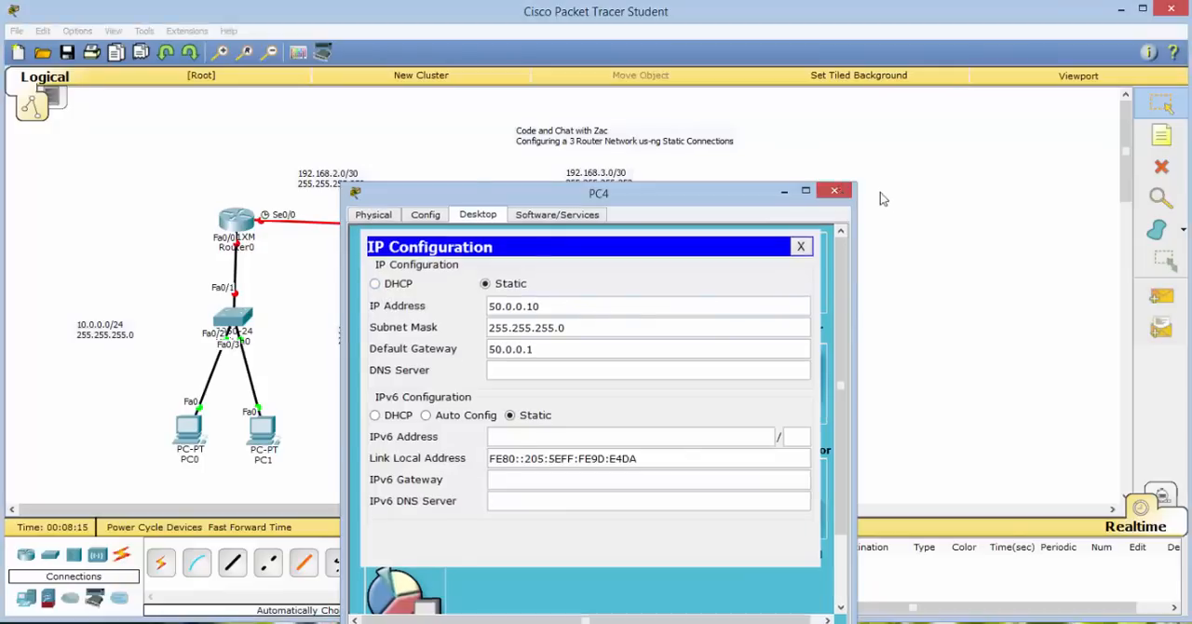
pyautogui.click(833, 191)
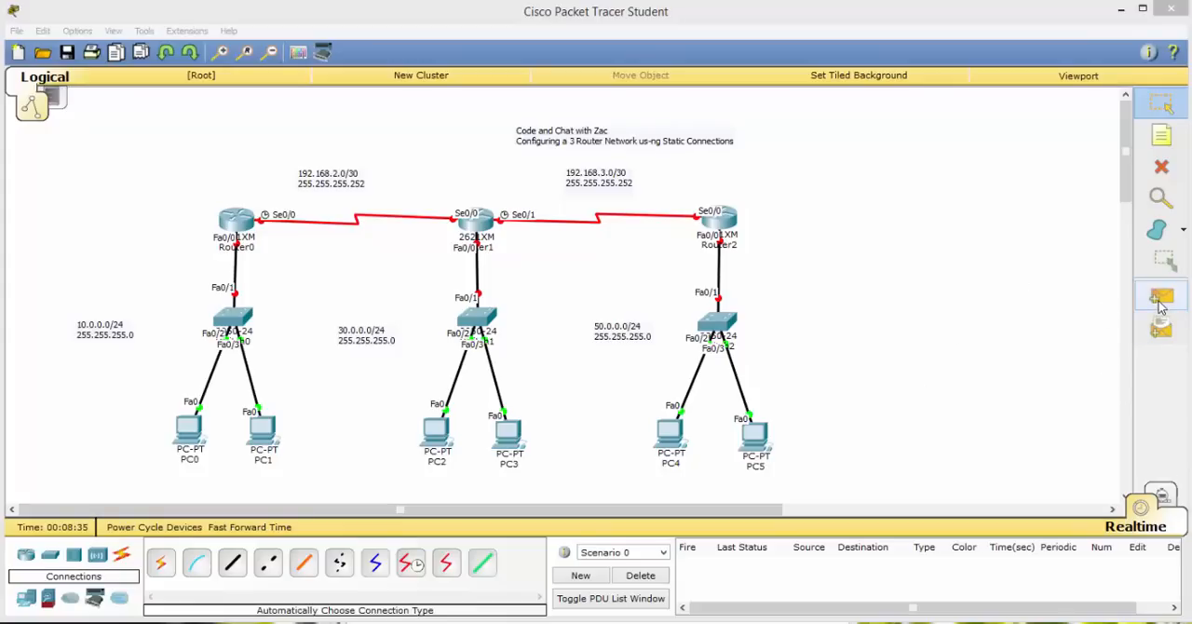
# Test connectivity with simple PDUs from PC5 to PC4 and from PC3 to PC2.
pyautogui.click(1159, 303)
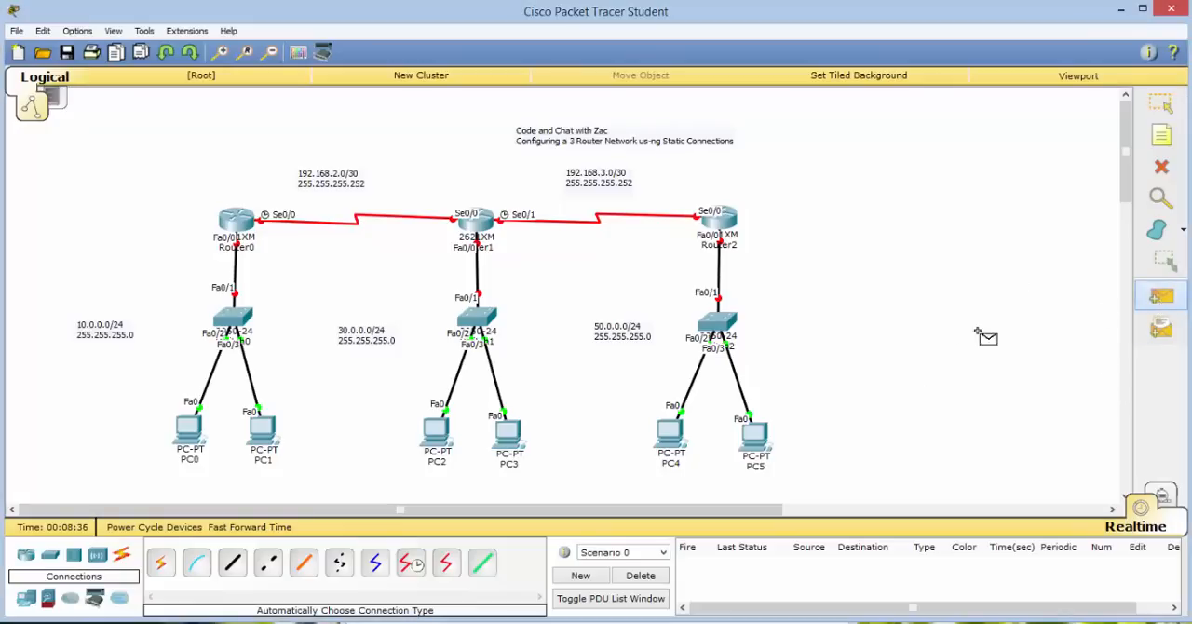
pyautogui.click(756, 445)
pyautogui.click(669, 430)
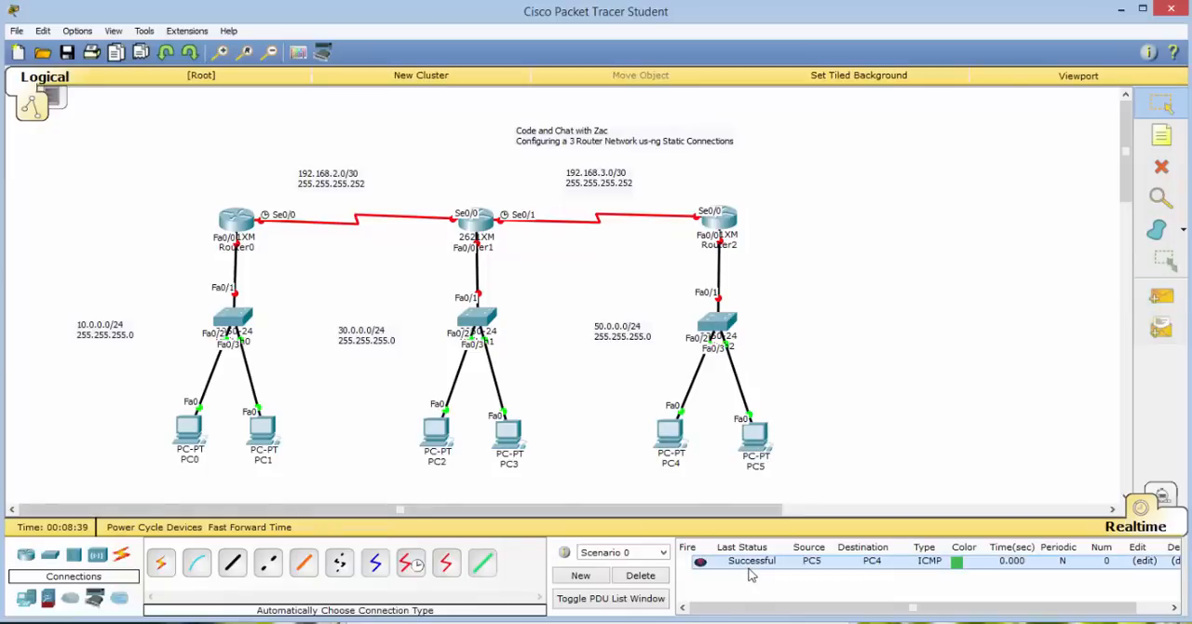
pyautogui.click(1171, 307)
pyautogui.click(508, 434)
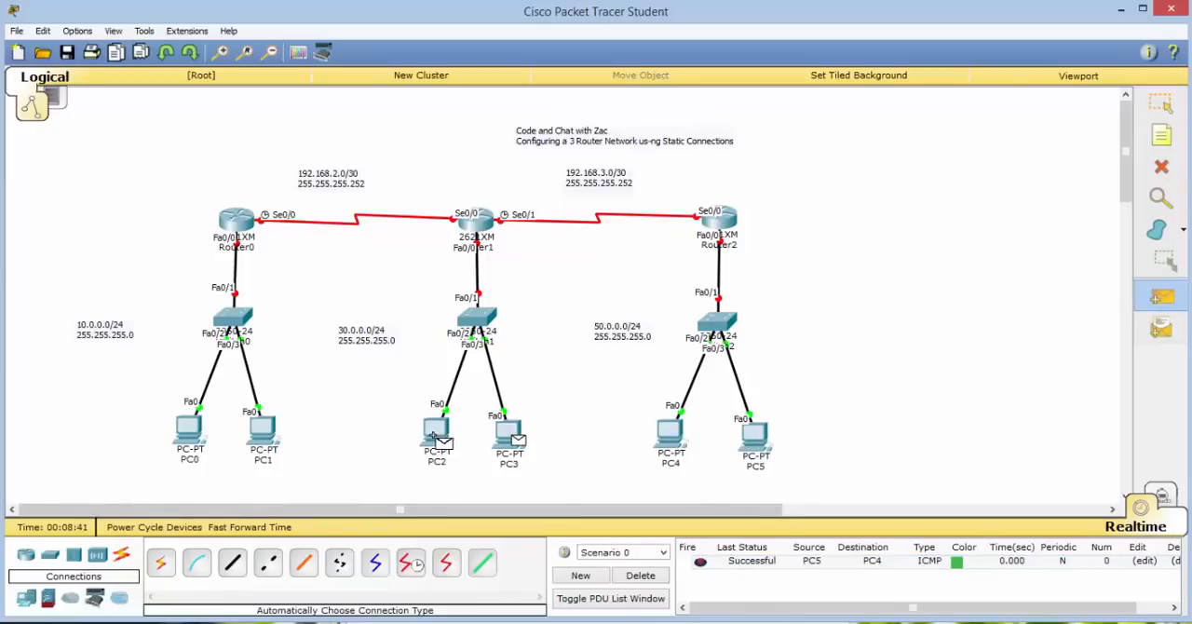
pyautogui.click(436, 431)
# Test connectivity with a simple PDU from PC1 to PC0, and delete the scenario's test PDUs.
pyautogui.click(1161, 296)
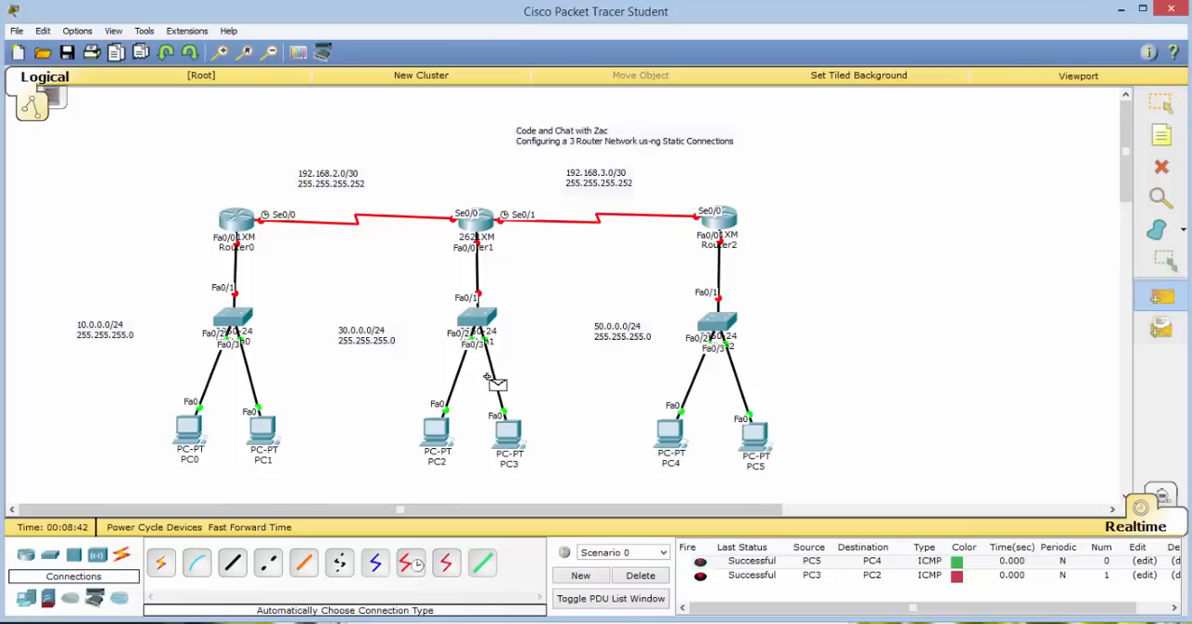
pyautogui.click(263, 430)
pyautogui.click(189, 429)
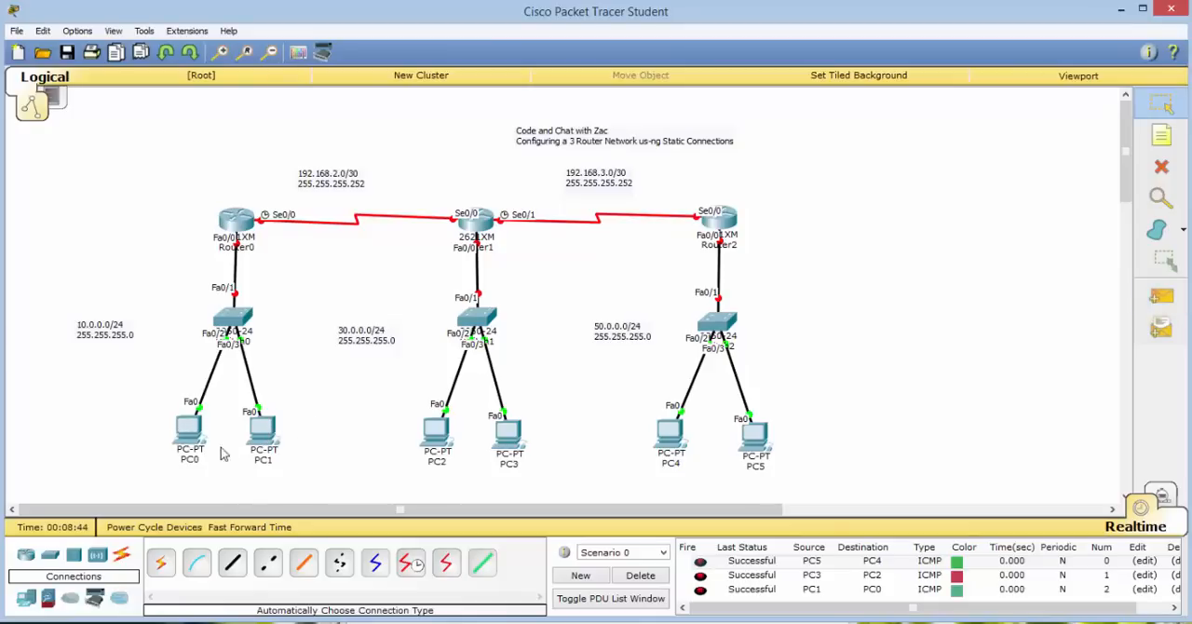
pyautogui.click(641, 575)
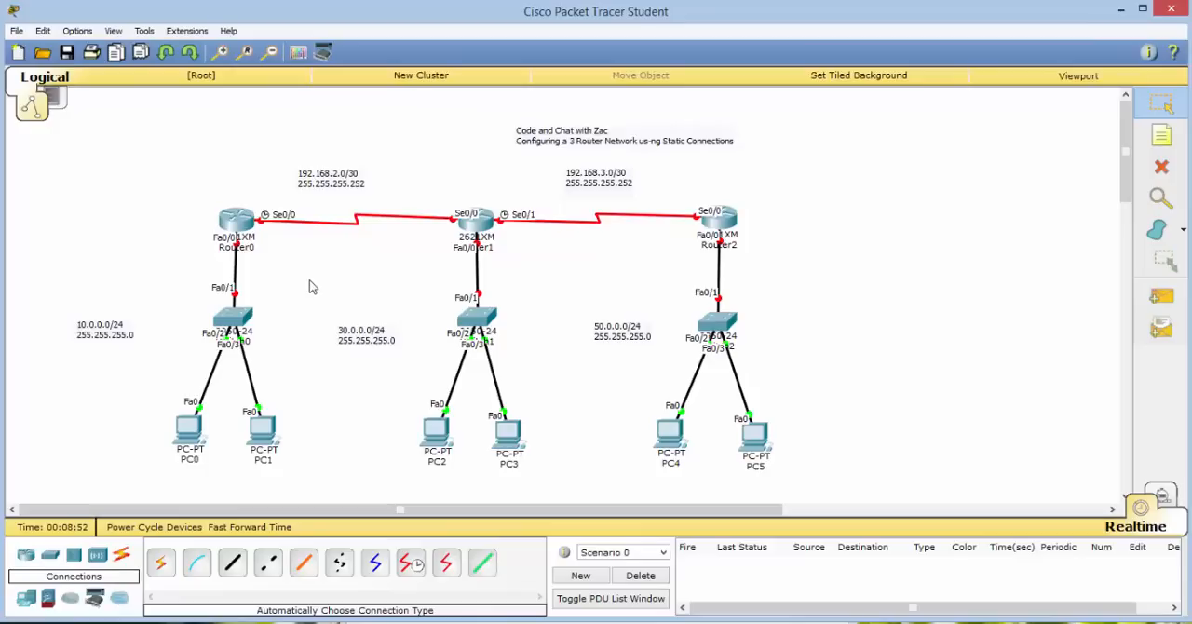
# Open Router0's command line, decline the initial configuration dialog and enter privileged mode with en.
pyautogui.click(230, 222)
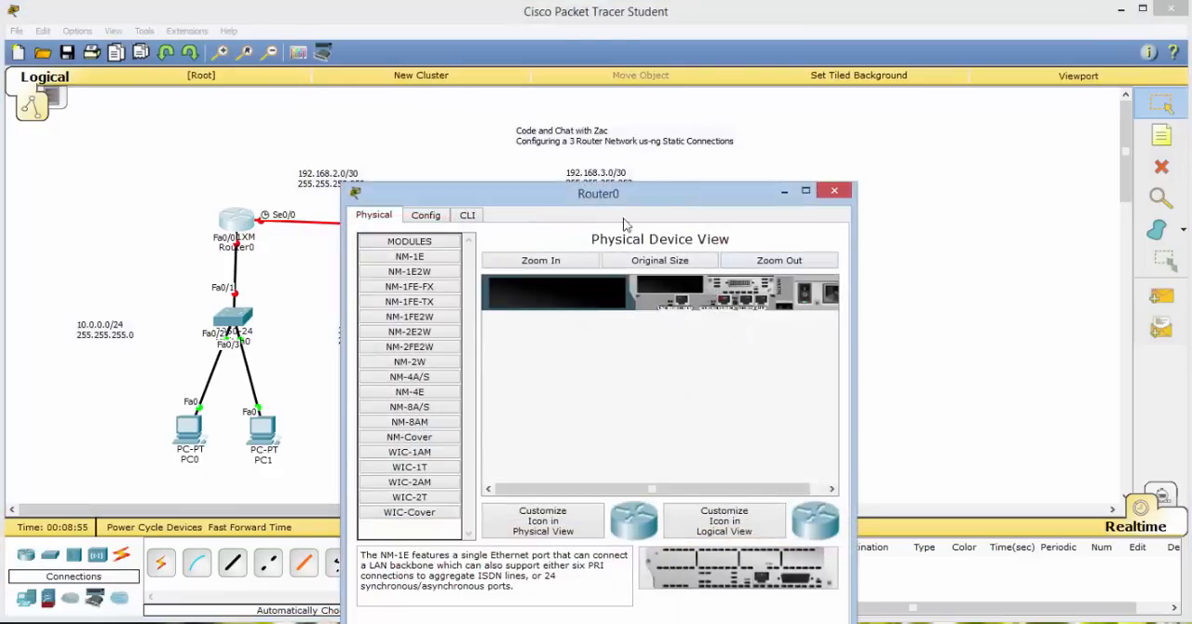
pyautogui.click(470, 215)
pyautogui.moveTo(543, 192); pyautogui.dragTo(665, 111)
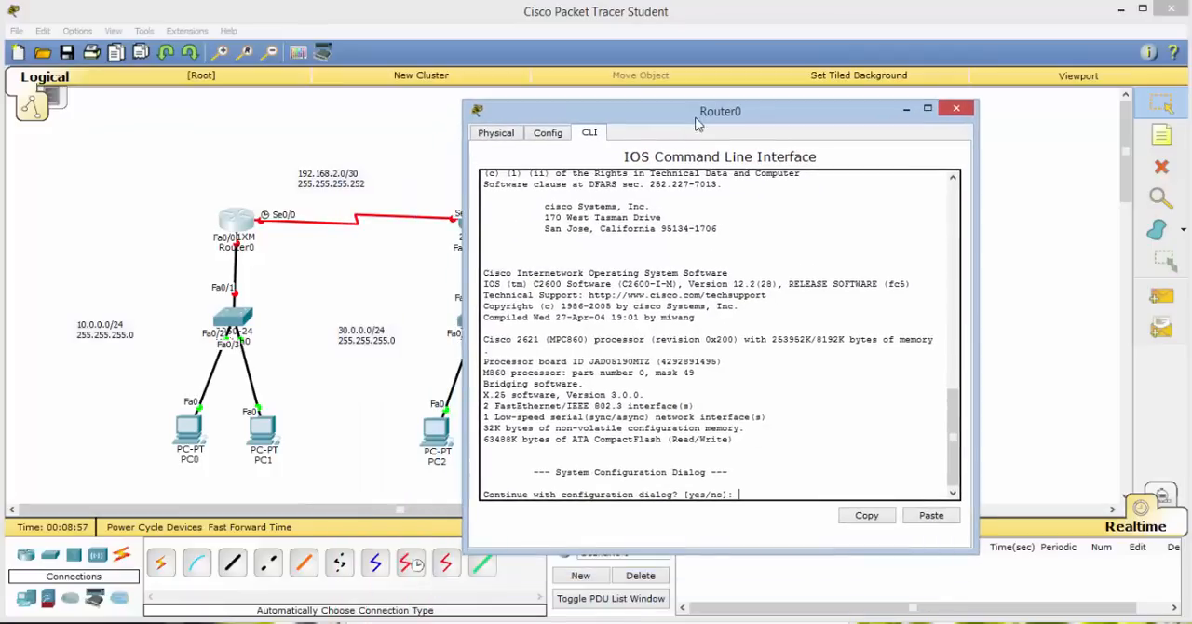
pyautogui.write('n')
pyautogui.press('Return')
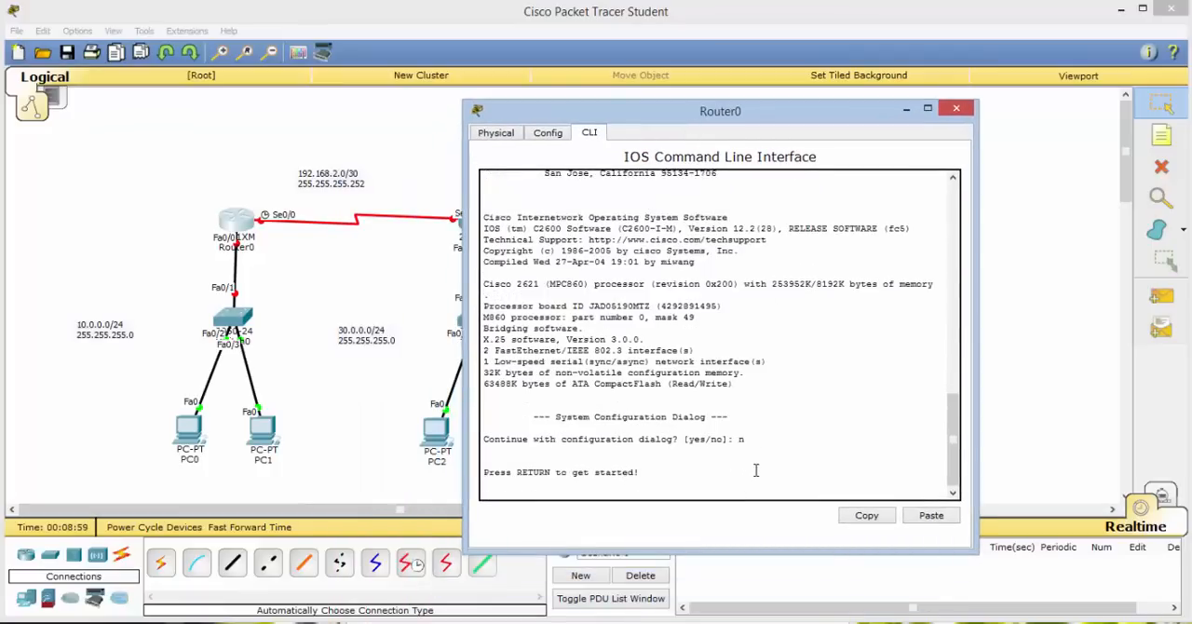
pyautogui.press('Return')
pyautogui.write('en')
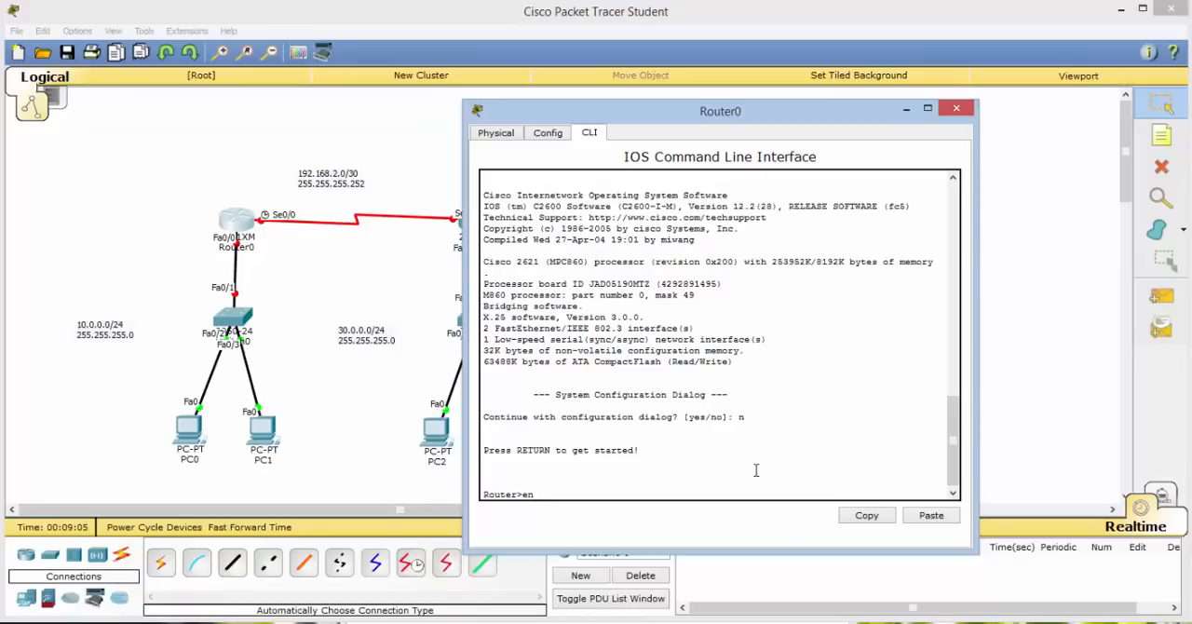
pyautogui.press('Return')
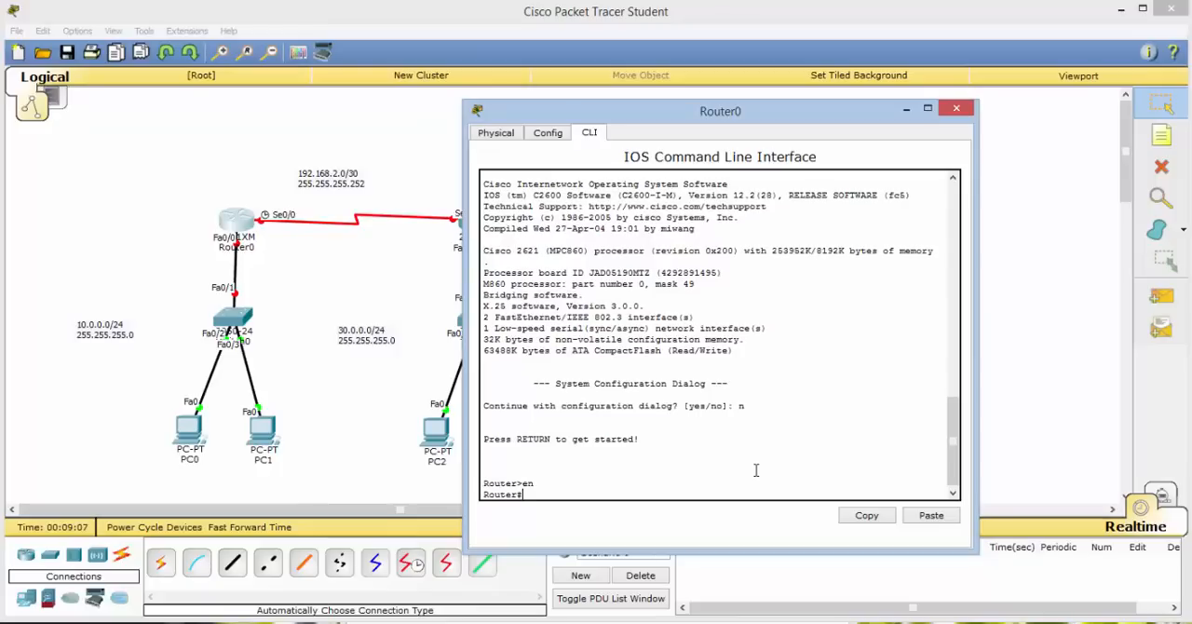
# Enter global configuration mode on Router0 with conf t and set its hostname to R0.
pyautogui.write('cpon')
pyautogui.write('t')
pyautogui.press('Return')
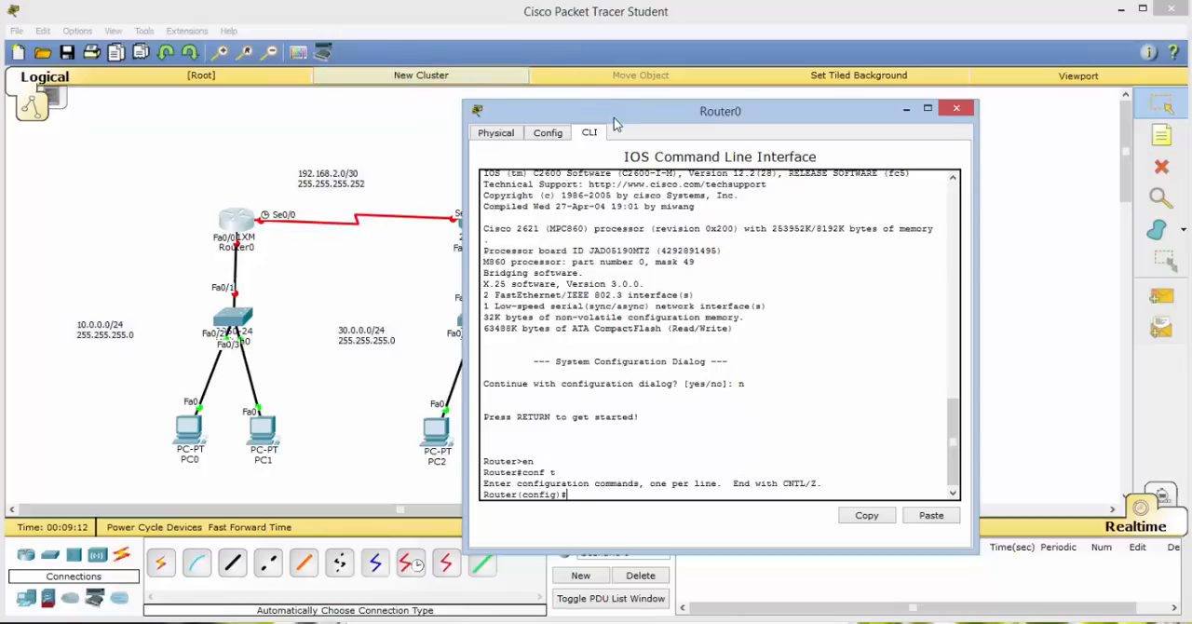
pyautogui.moveTo(618, 116); pyautogui.dragTo(707, 81)
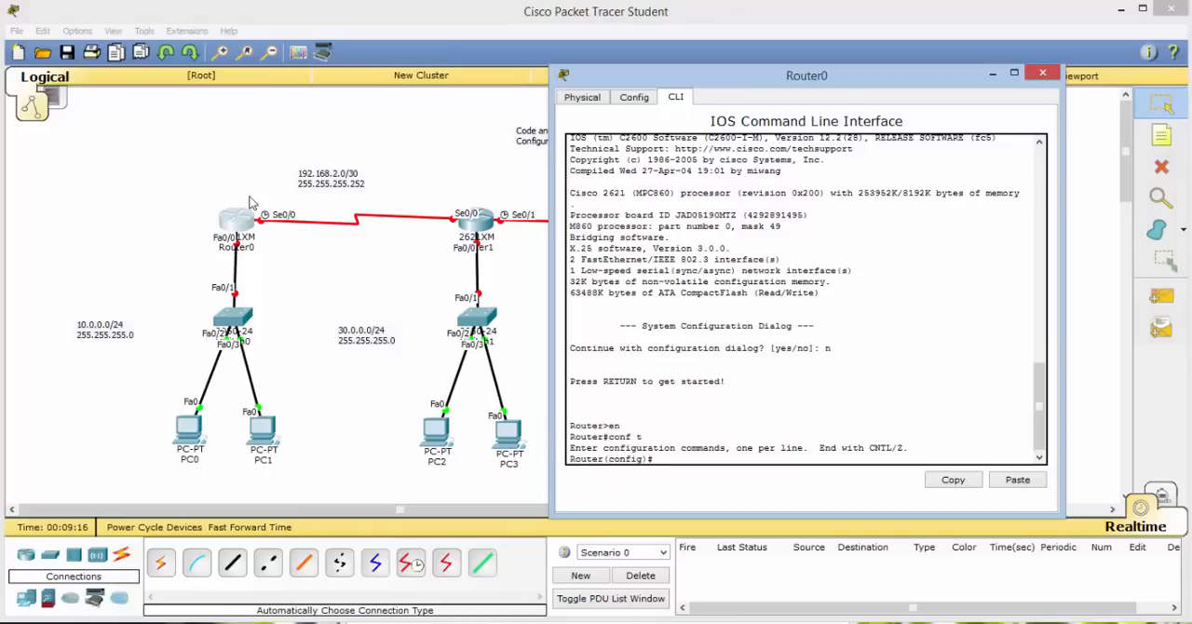
pyautogui.write('stname R0')
pyautogui.press('Return')
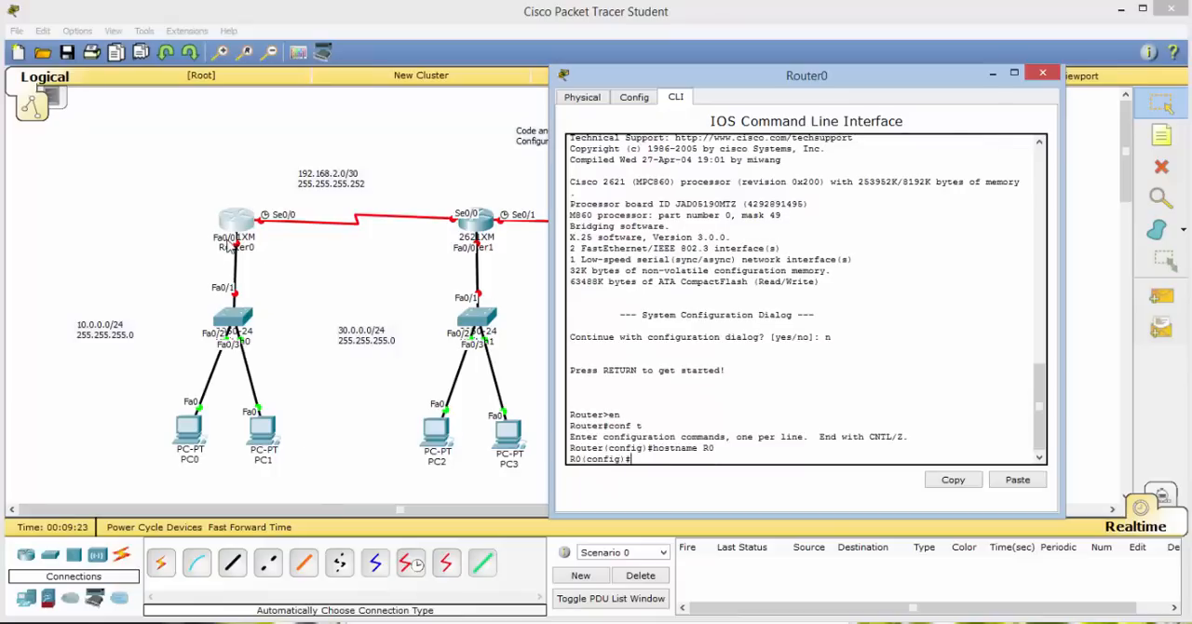
# Give R0's interface f0/0 the IP address 10.0.0.1 with subnet mask 255.255.255.0.
pyautogui.write('int f0/0')
pyautogui.press('Return')
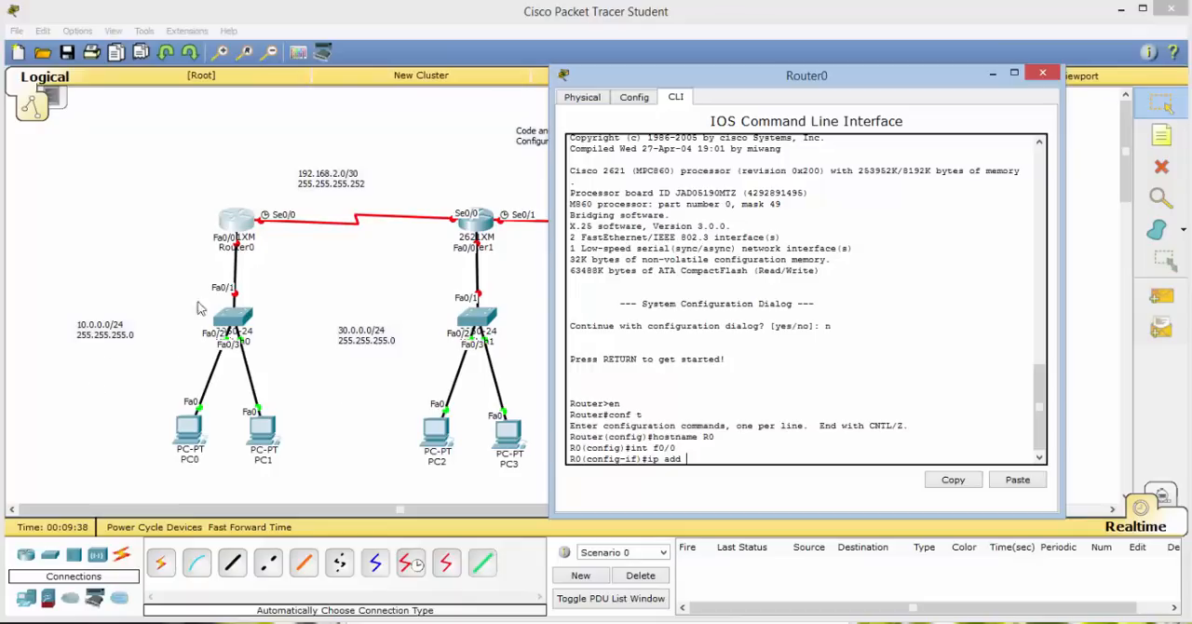
pyautogui.write('10.0.0.1 255.255.255.0')
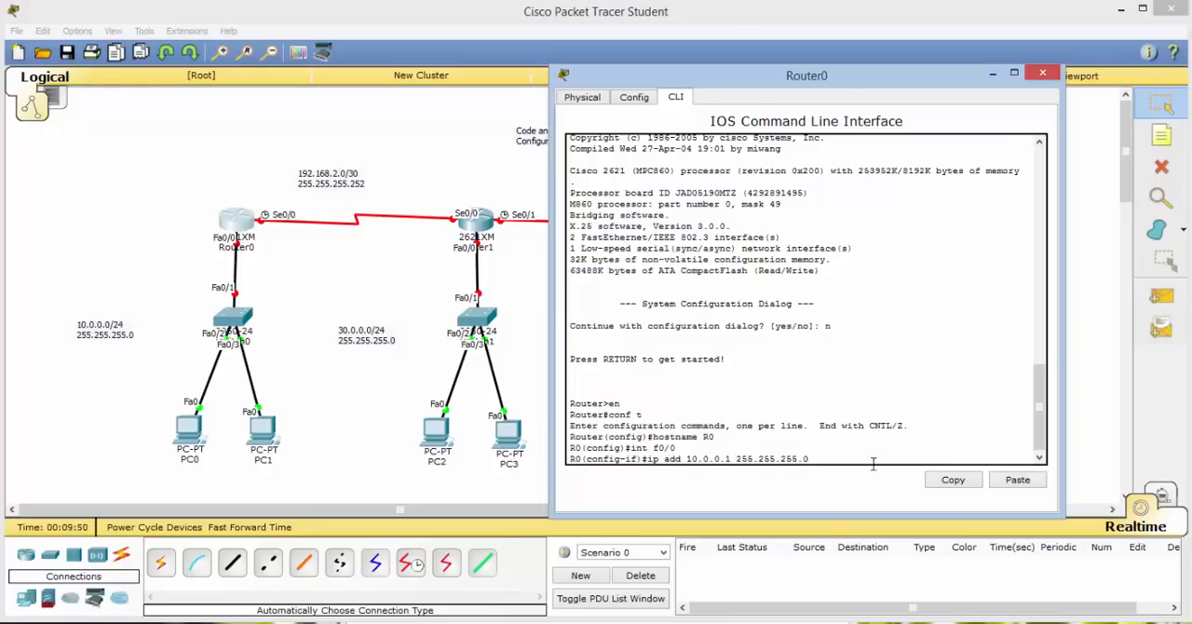
pyautogui.press('Return')
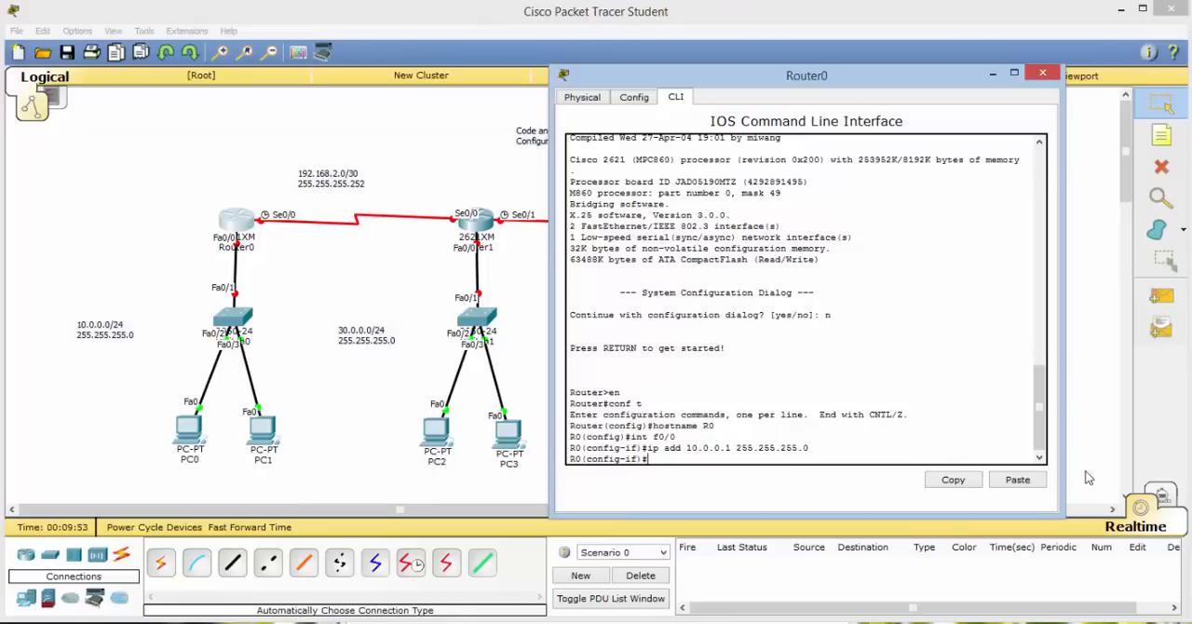
# Enable R0's interface f0/0 with no shut and exit its interface configuration.
pyautogui.write('no shut')
pyautogui.press('Return')
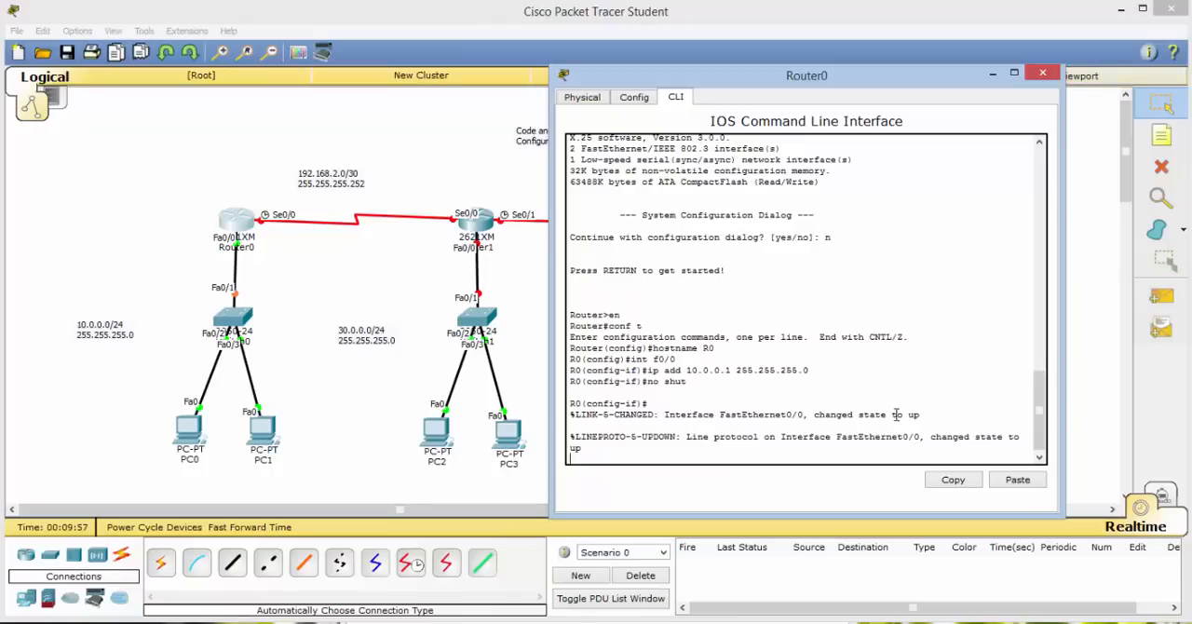
pyautogui.moveTo(809, 415); pyautogui.dragTo(965, 421)
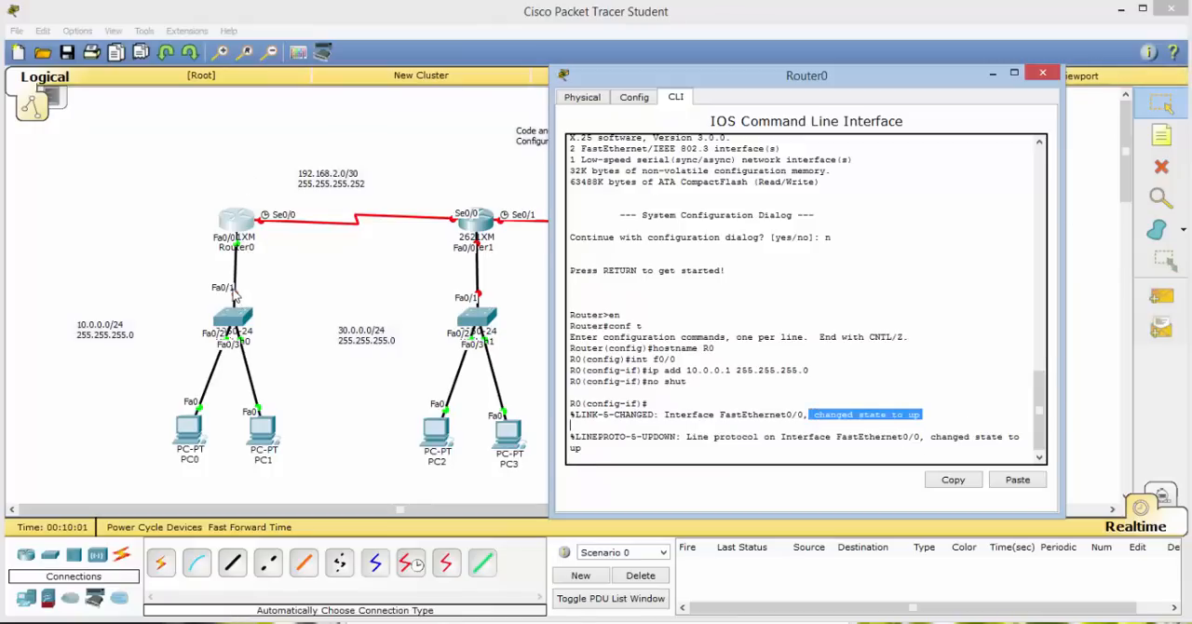
pyautogui.click(755, 448)
pyautogui.press('Return')
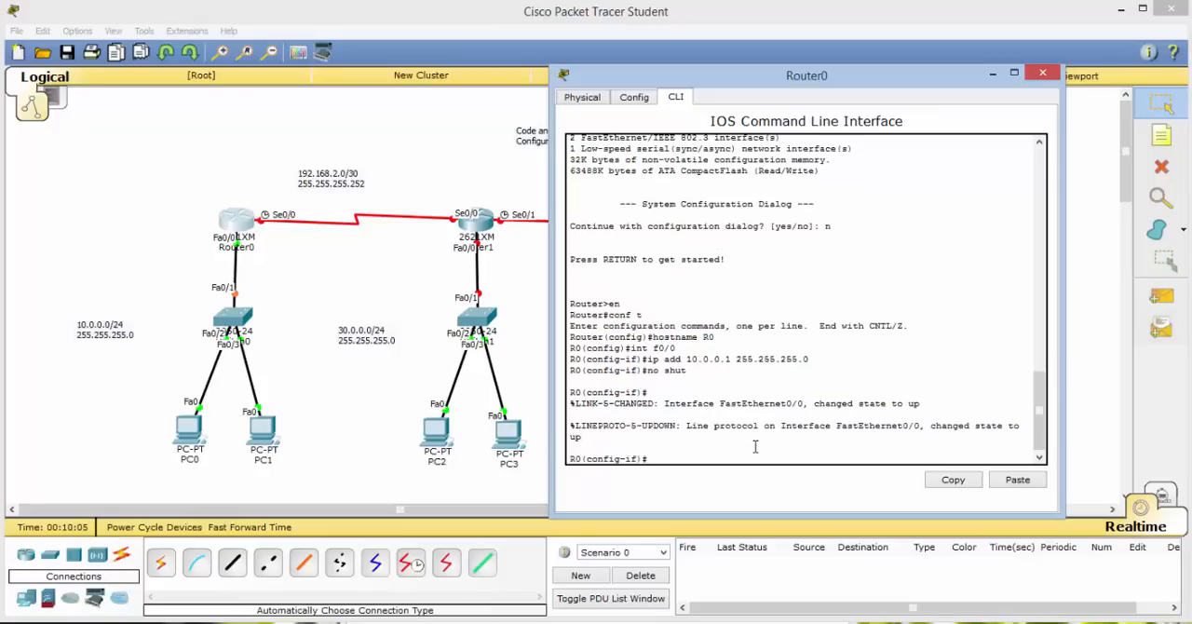
pyautogui.write('exit')
pyautogui.press('Return')
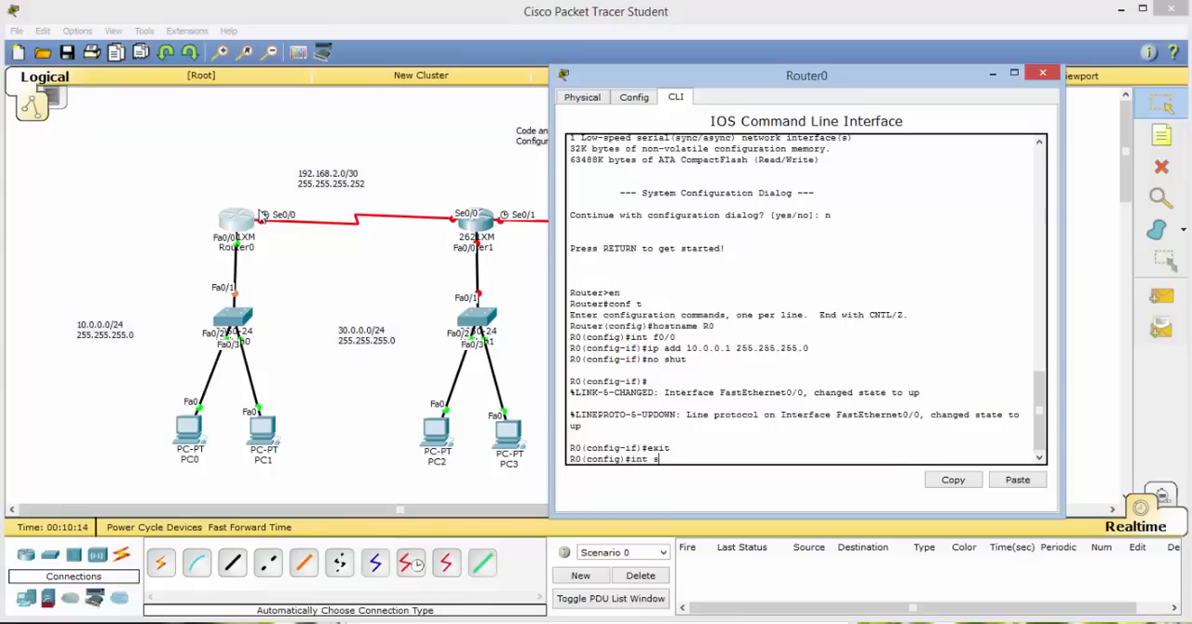
# Enter R0's serial interface s0/0 configuration and set its clock rate to 128000.
pyautogui.write('int s0/0')
pyautogui.press('Return')
pyautogui.write('cl')
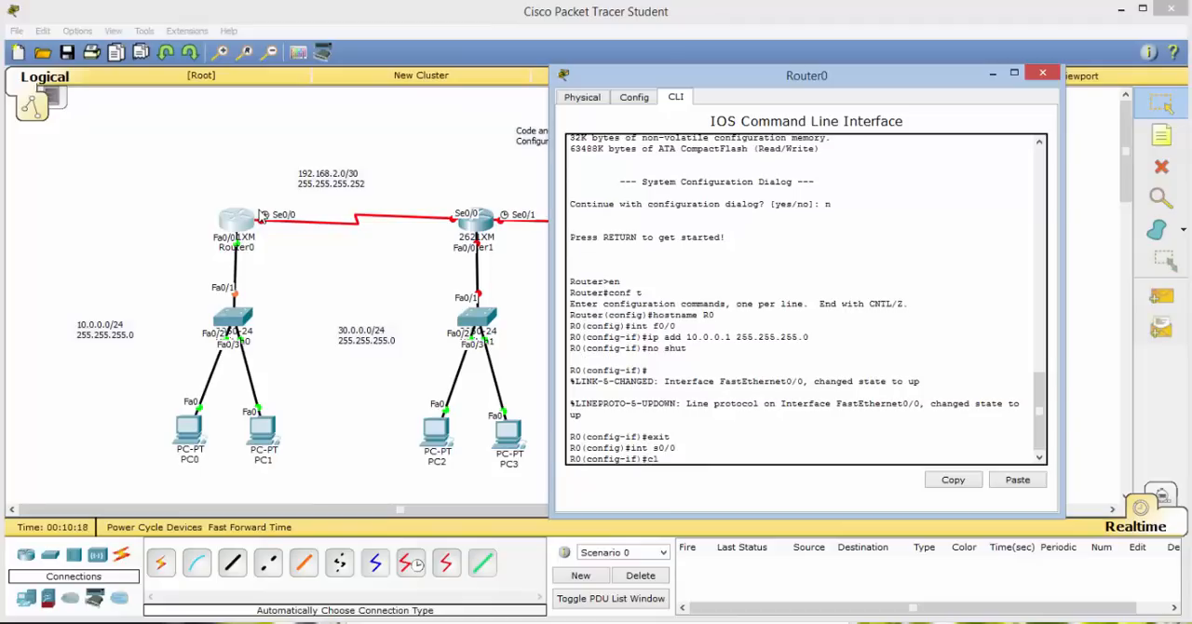
pyautogui.write('ock rate 128000')
pyautogui.press('Return')
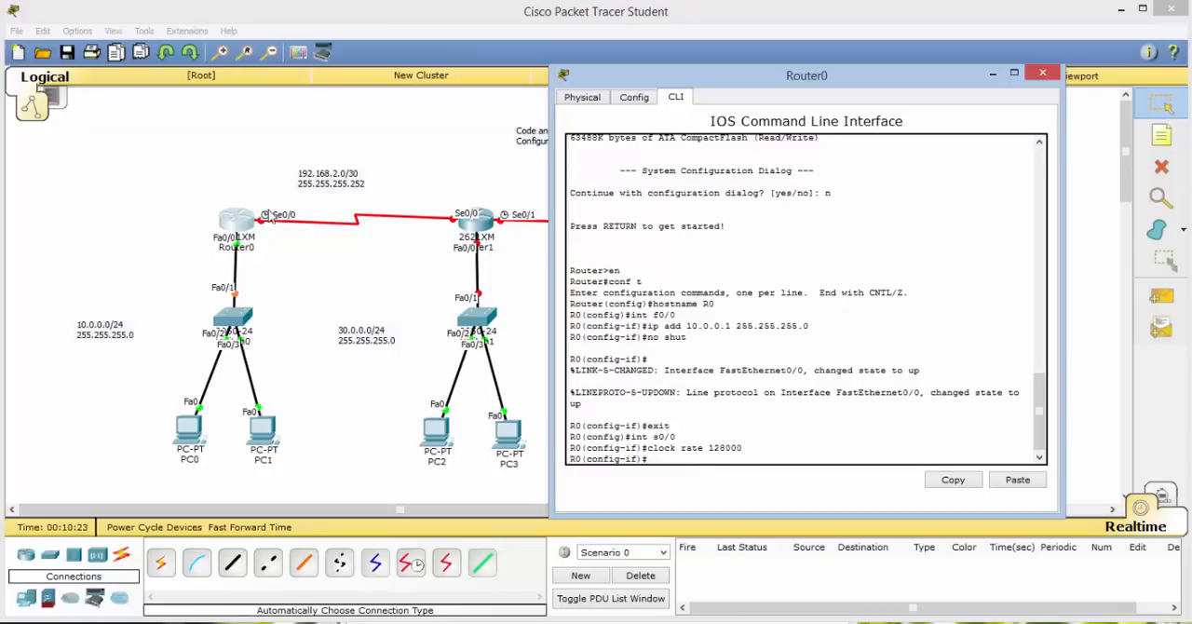
# Give R0's interface s0/0 the IP address 192.168.2.1 with mask 255.255.255.252 and enable it with no shut.
pyautogui.write('ip add 192.168.2.1 255.255.255.252')
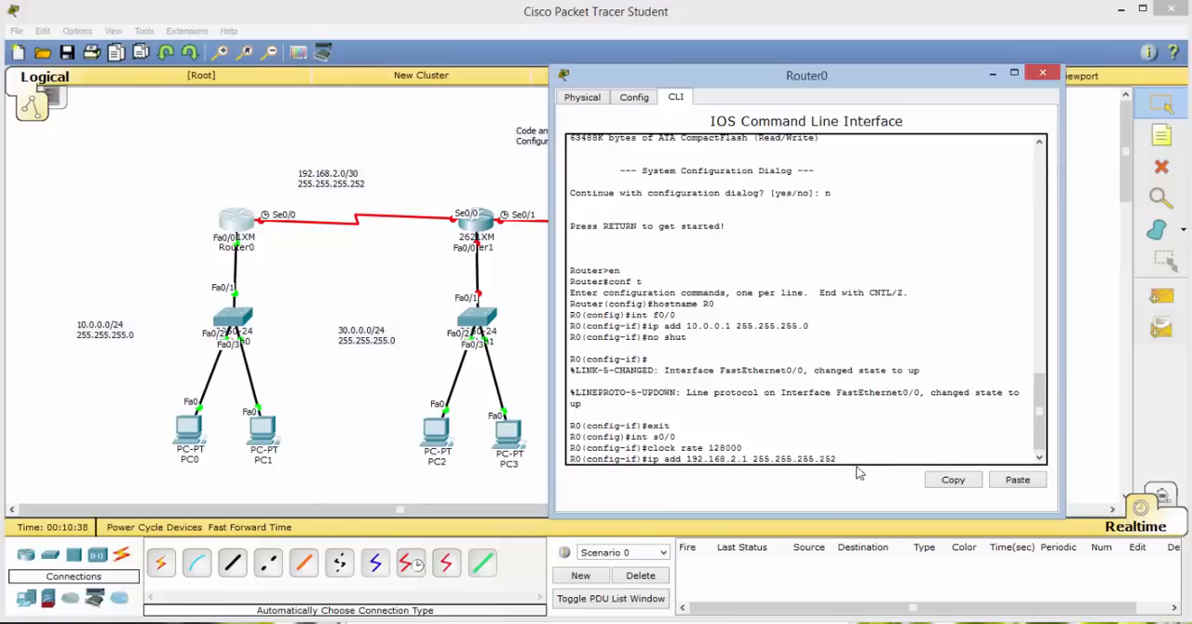
pyautogui.press('Return')
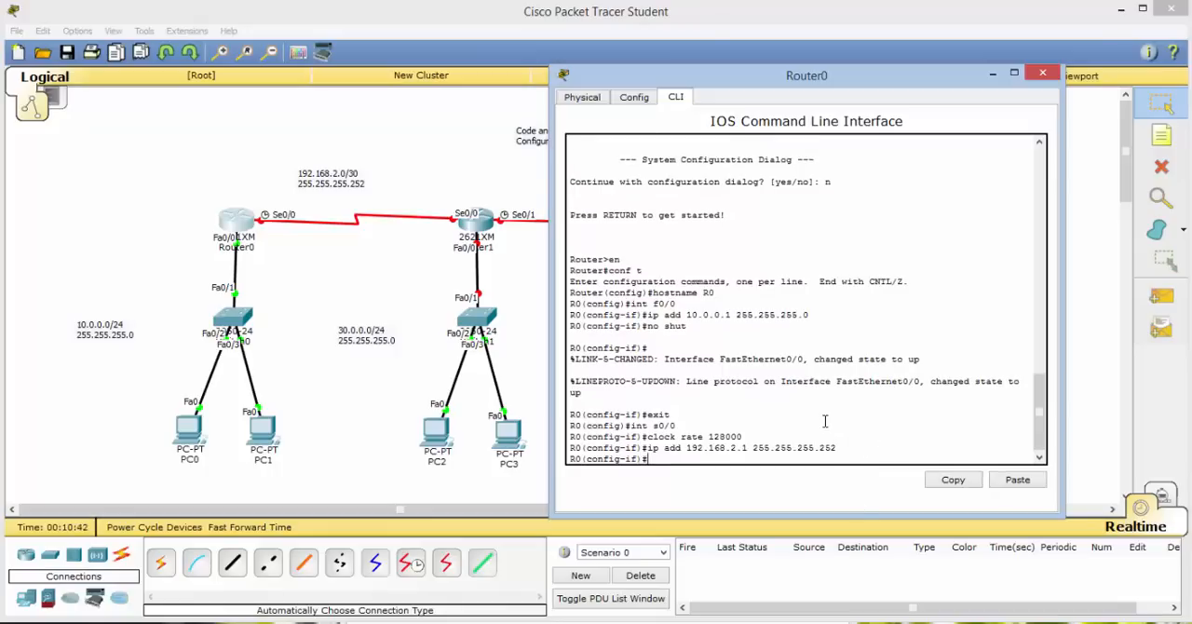
pyautogui.write('no shut')
pyautogui.press('Return')
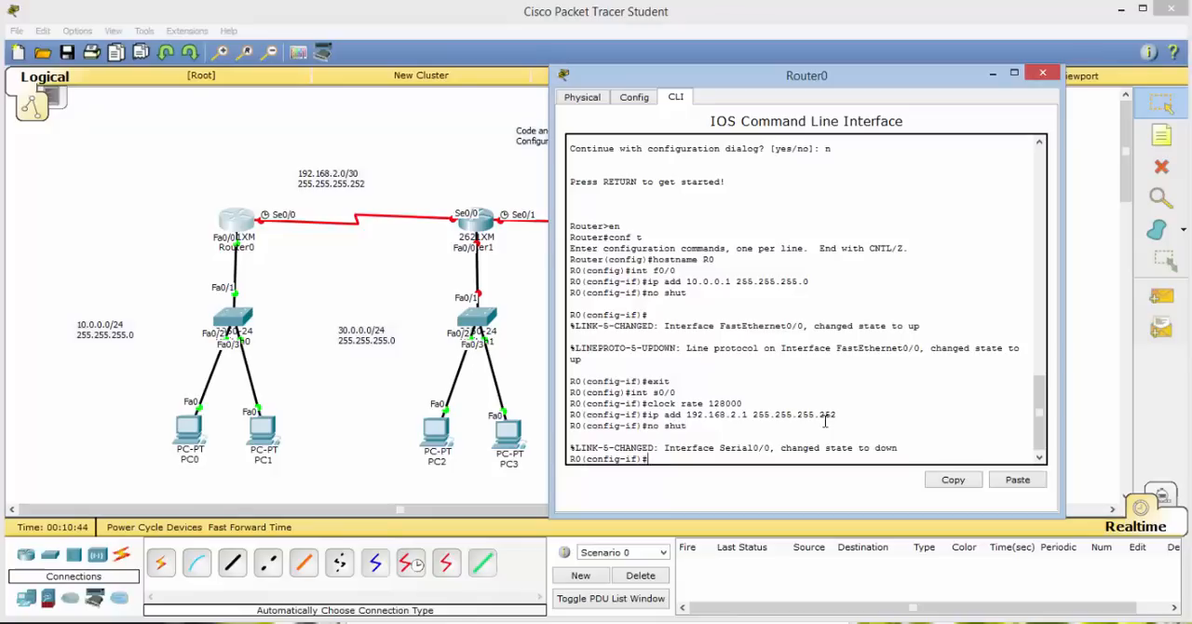
pyautogui.press('Return')
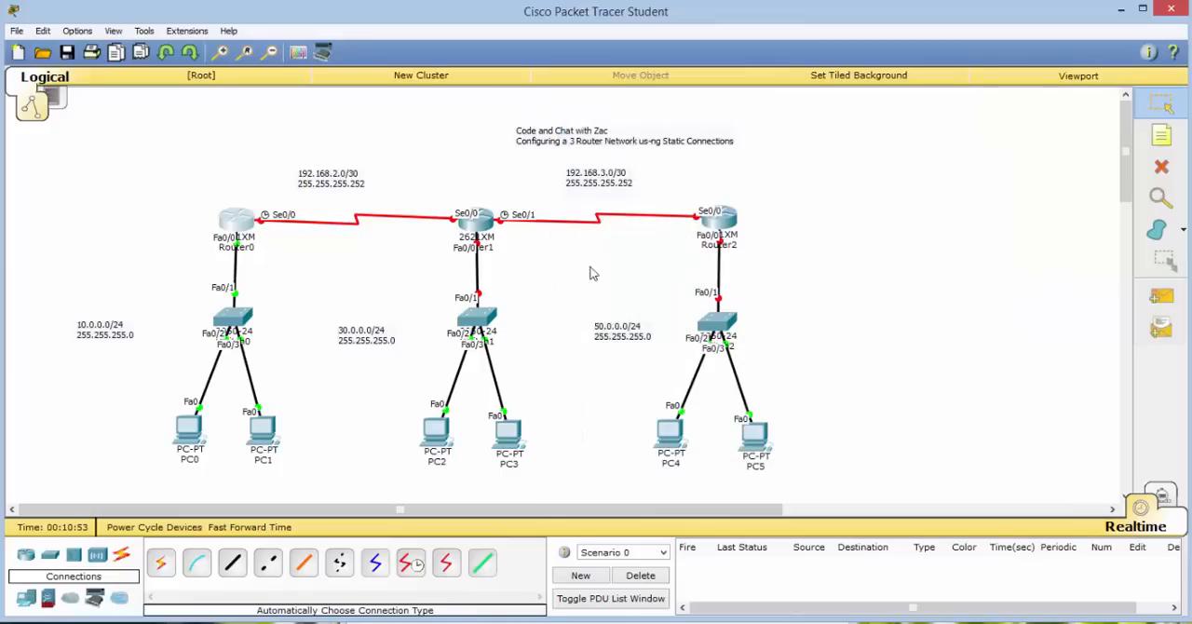
# Open Router1's command line and decline the initial configuration dialog.
pyautogui.click(480, 224)
pyautogui.moveTo(574, 194); pyautogui.dragTo(751, 85)
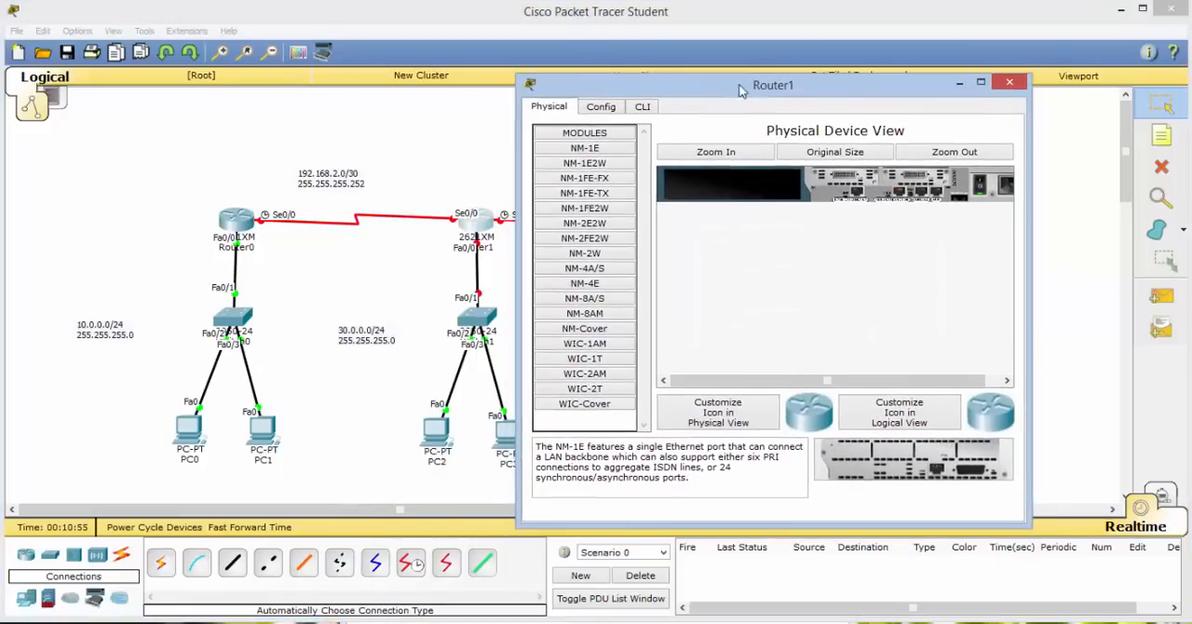
pyautogui.click(642, 107)
pyautogui.write('n')
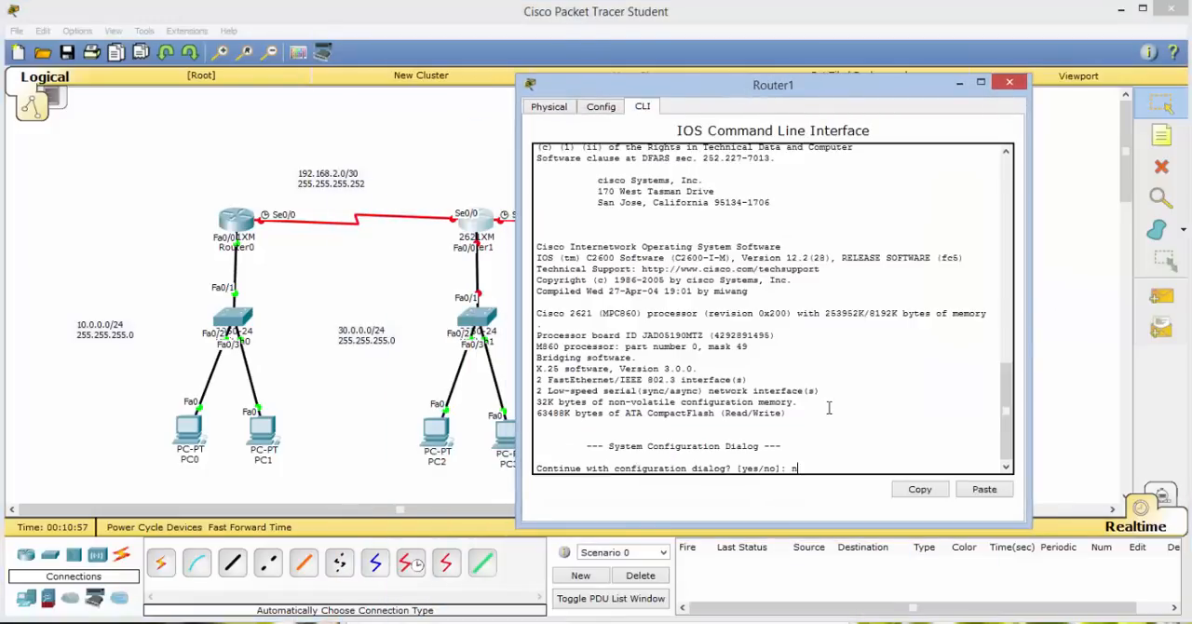
pyautogui.press('Return')
pyautogui.press('Return')
# Enter global configuration mode on Router1 and set its hostname to R1.
pyautogui.write('en')
pyautogui.press('Return')
pyautogui.write('conf t')
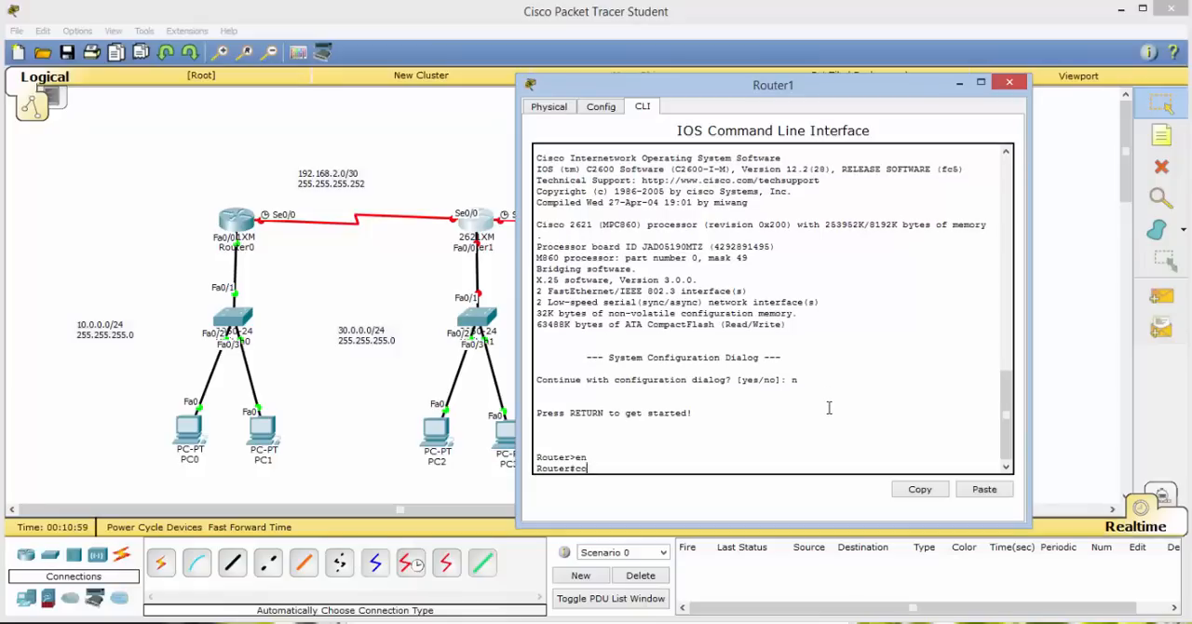
pyautogui.press('Return')
pyautogui.write('host')
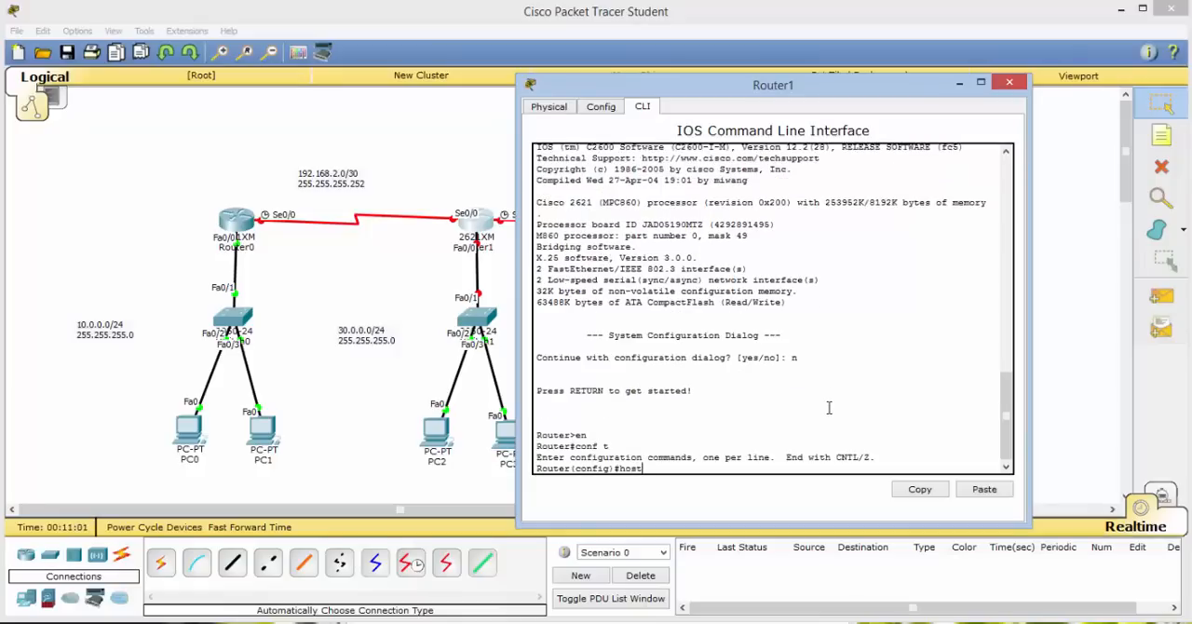
pyautogui.write('name R1')
pyautogui.press('Return')
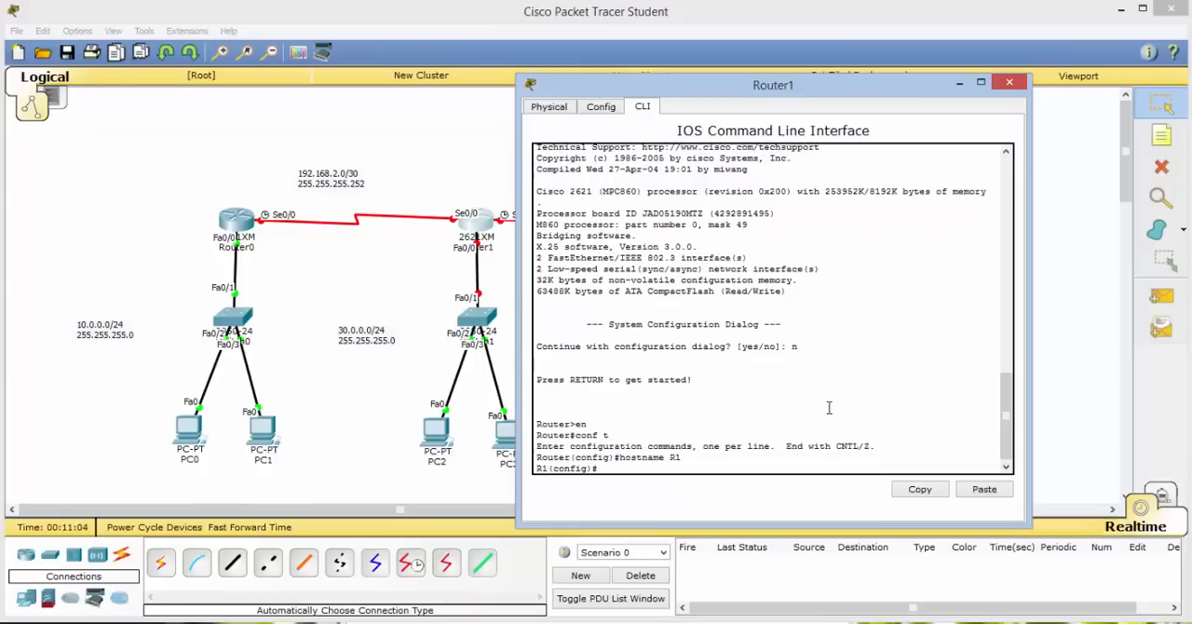
# Give R1's interface f0/0 the IP address 30.0.0.1 with subnet mask 255.255.255.0.
pyautogui.write('int f0/0')
pyautogui.press('Return')
pyautogui.write('ip a')
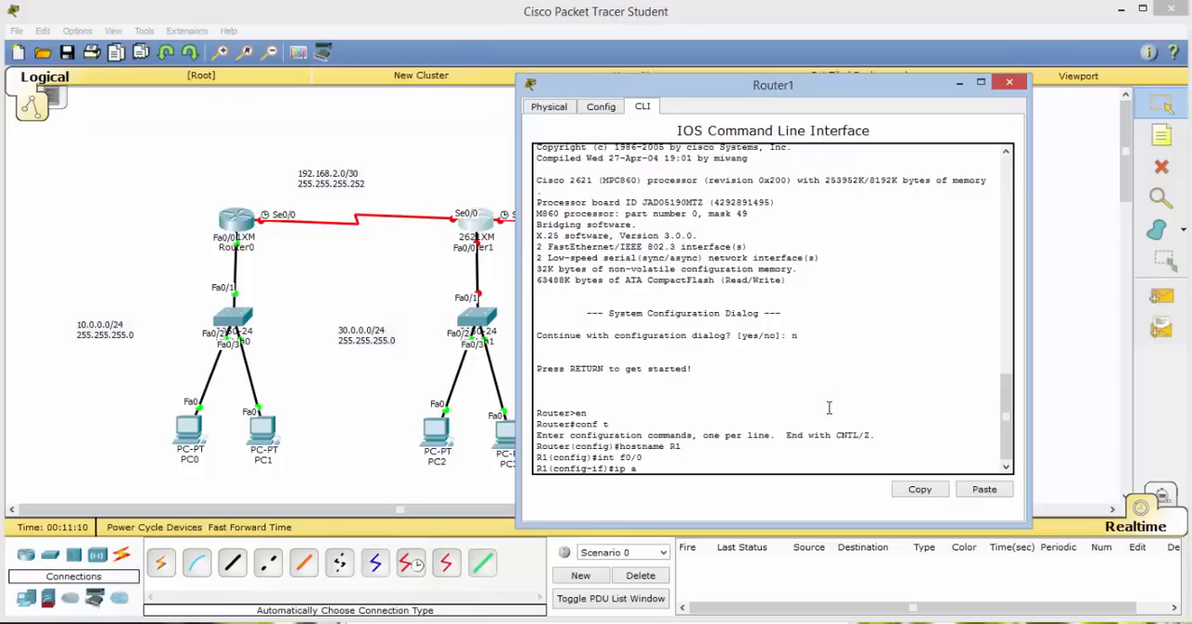
pyautogui.write('dd 30.0.0.1 255.255.255.')
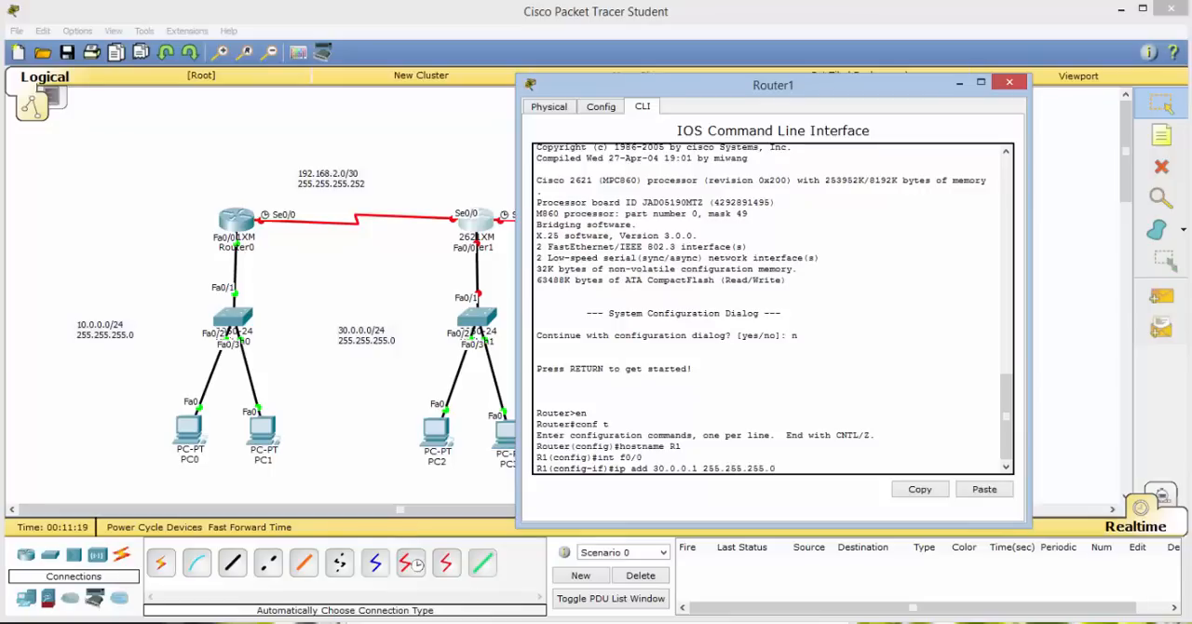
pyautogui.write('0')
pyautogui.press('Return')
# Enable R1's interface f0/0 with no shut and exit its interface configuration.
pyautogui.write('no shut')
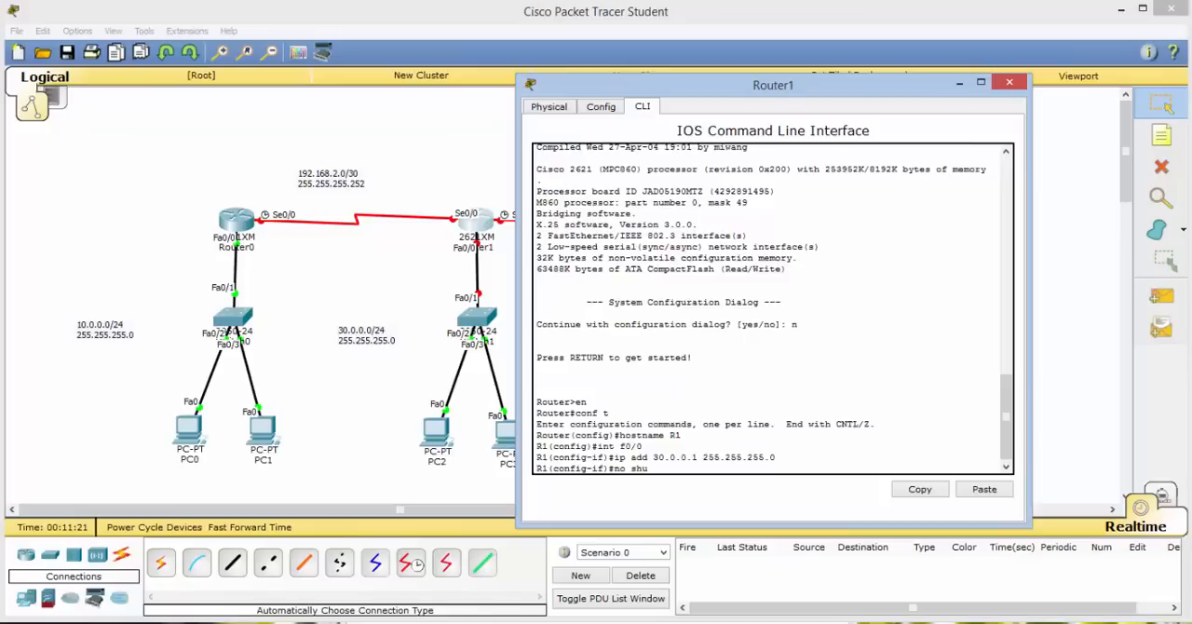
pyautogui.press('Return')
pyautogui.press('Return')
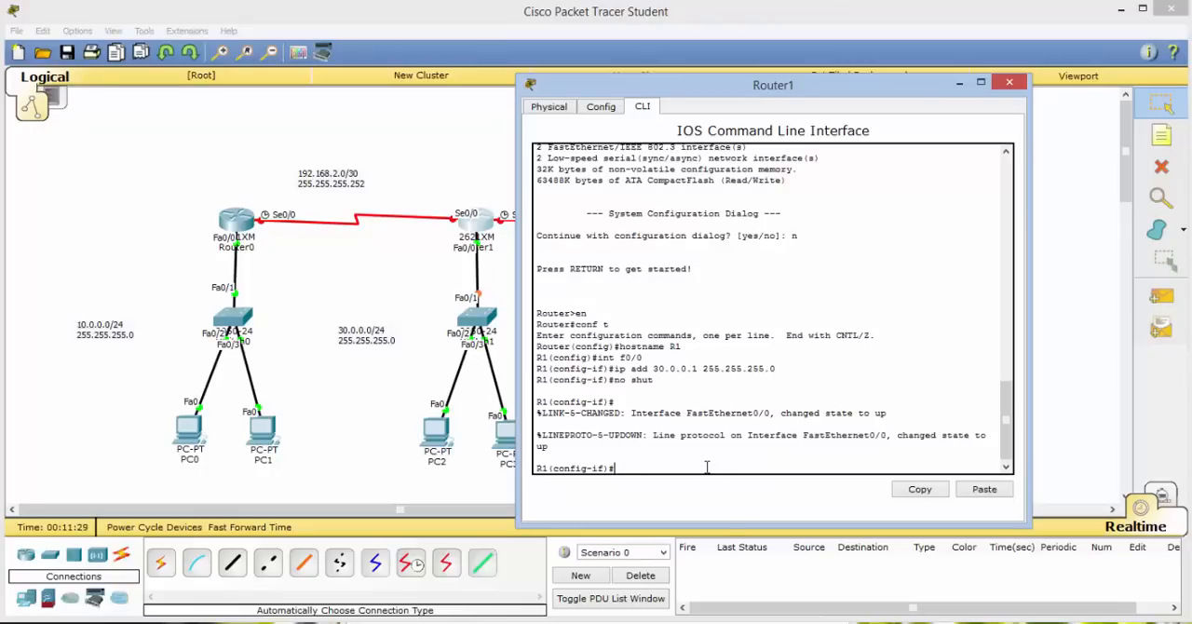
pyautogui.write('enabl')
pyautogui.press('BackSpace')
pyautogui.press('BackSpace')
pyautogui.press('BackSpace')
pyautogui.press('BackSpace')
pyautogui.write('xit')
pyautogui.press('Return')
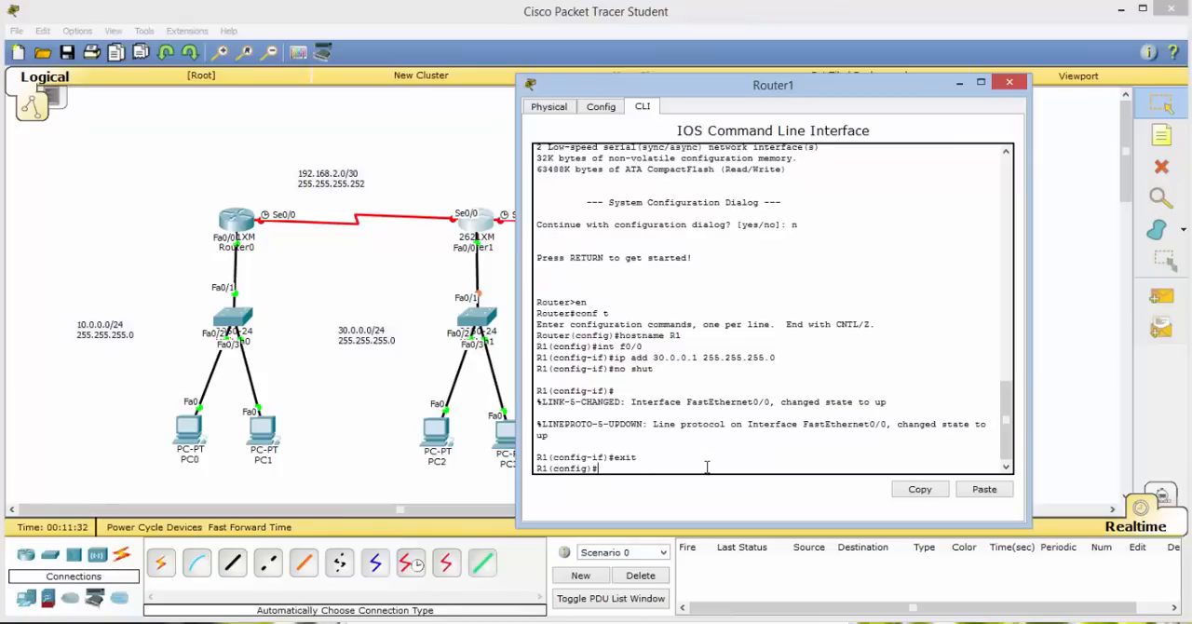
# Give R1's serial interface s0/0 the IP address 192.168.2.2 with mask 255.255.255.252.
pyautogui.write('int s0/0')
pyautogui.press('Return')
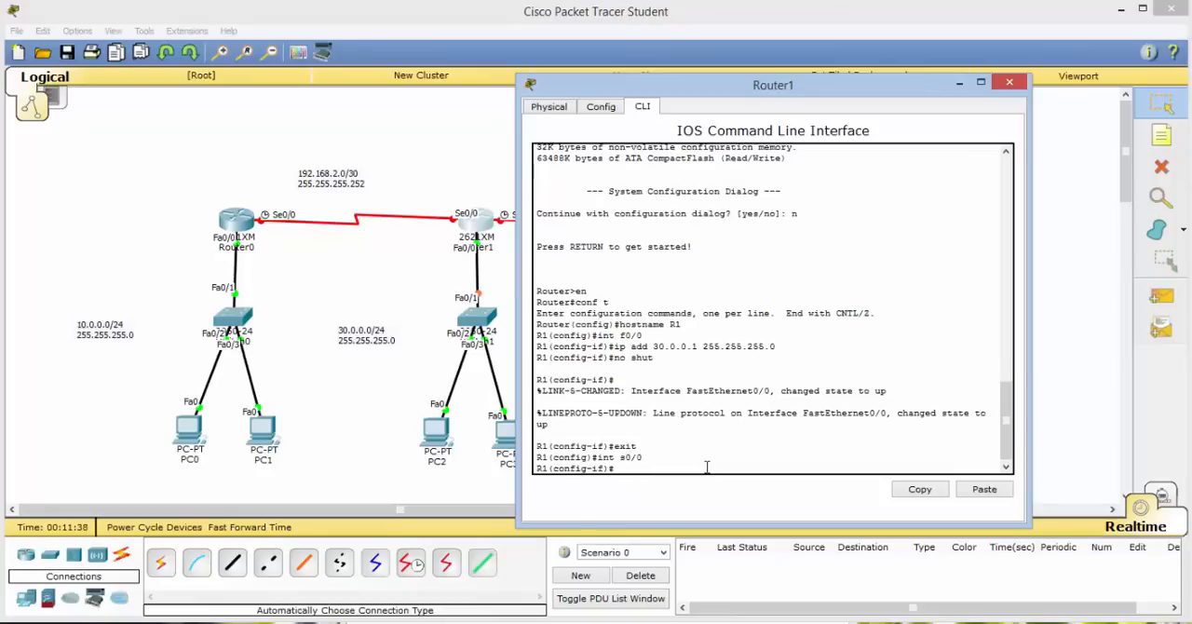
pyautogui.write('ip add 192.168.2.2 255')
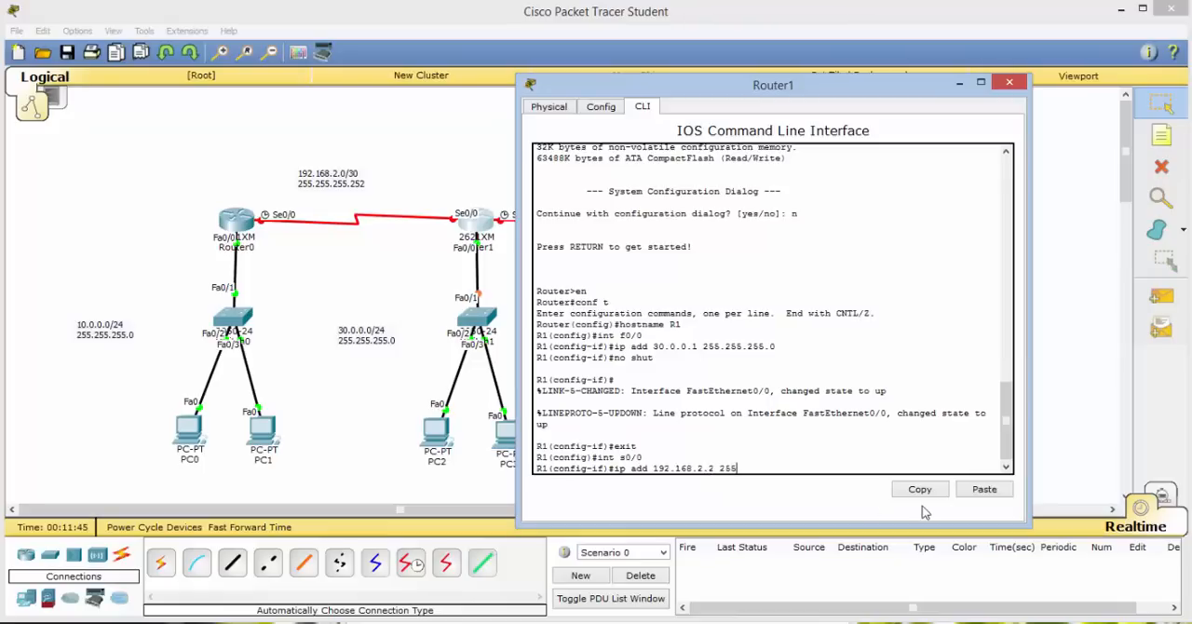
pyautogui.write('.255.255.252')
pyautogui.press('Return')
# Enable R1's interface s0/0 with no shut, exit its configuration and close the Router1 window.
pyautogui.write('no shut')
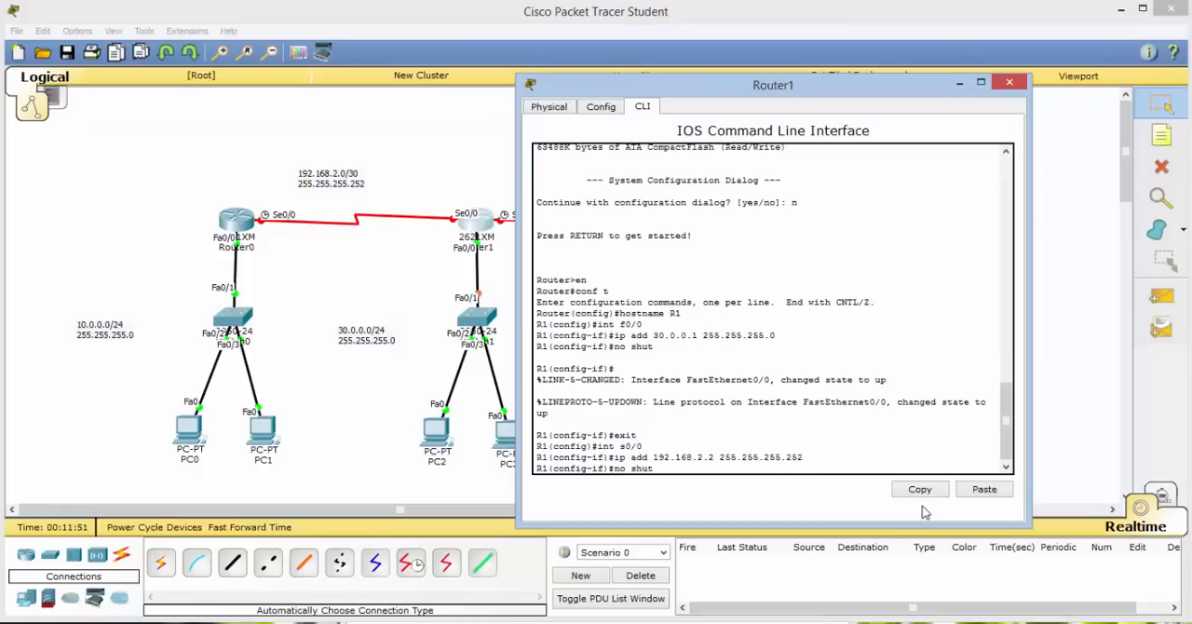
pyautogui.press('Return')
pyautogui.press('Return')
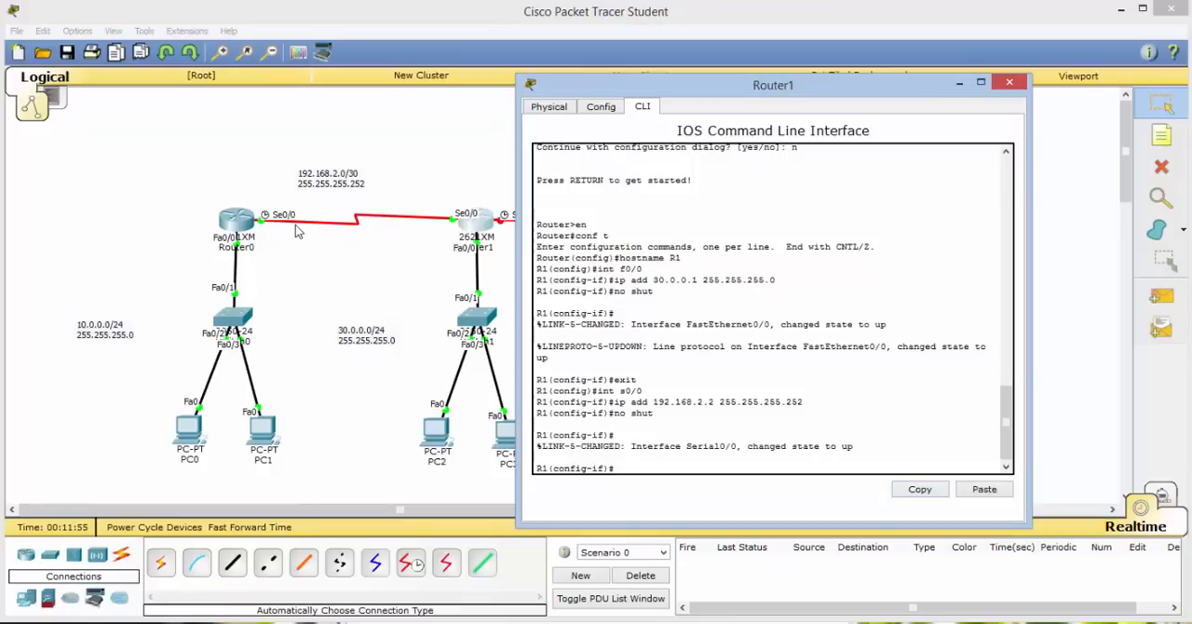
pyautogui.write('exit')
pyautogui.press('Return')
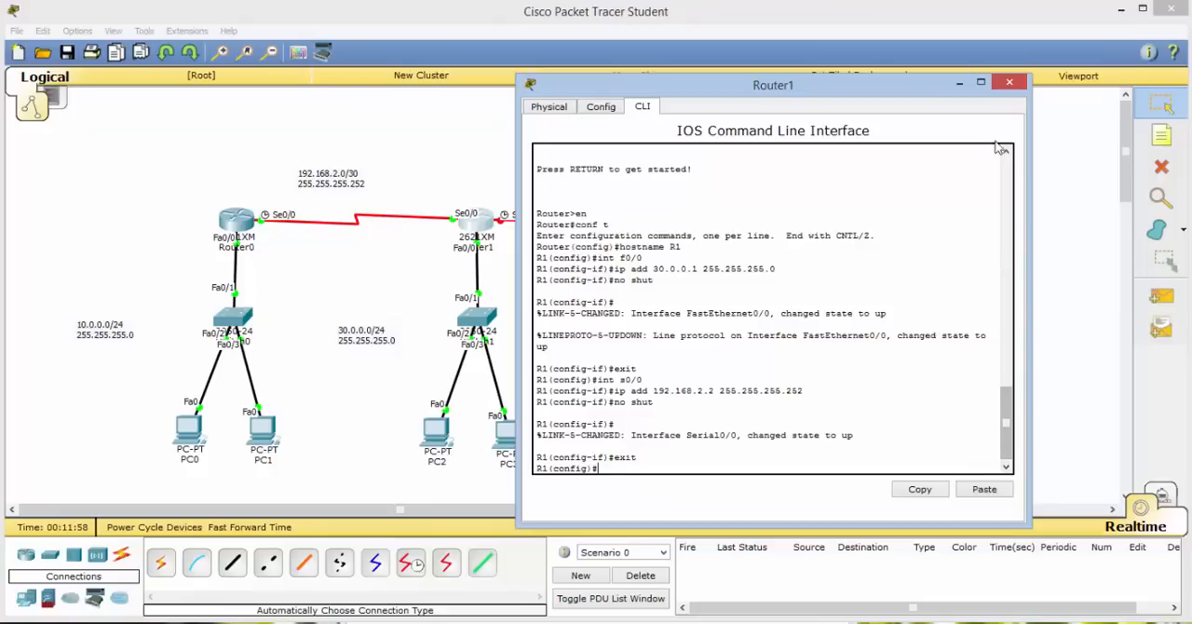
pyautogui.click(1009, 81)
# Open Router2's command line and decline the initial configuration dialog.
pyautogui.click(716, 230)
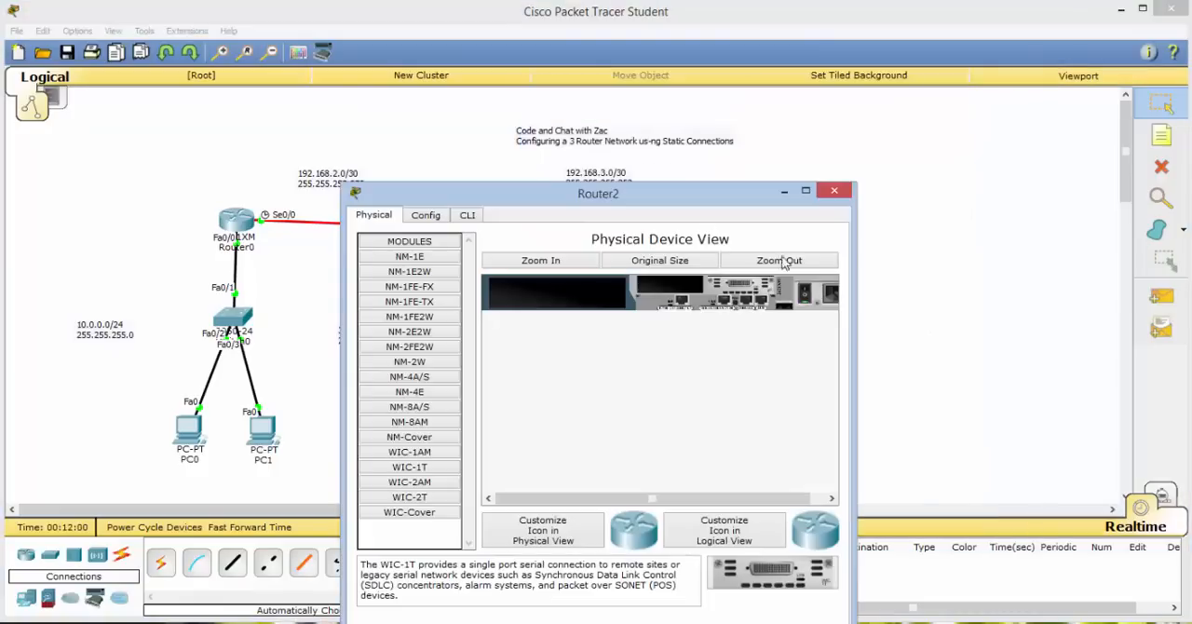
pyautogui.moveTo(679, 192); pyautogui.dragTo(965, 81)
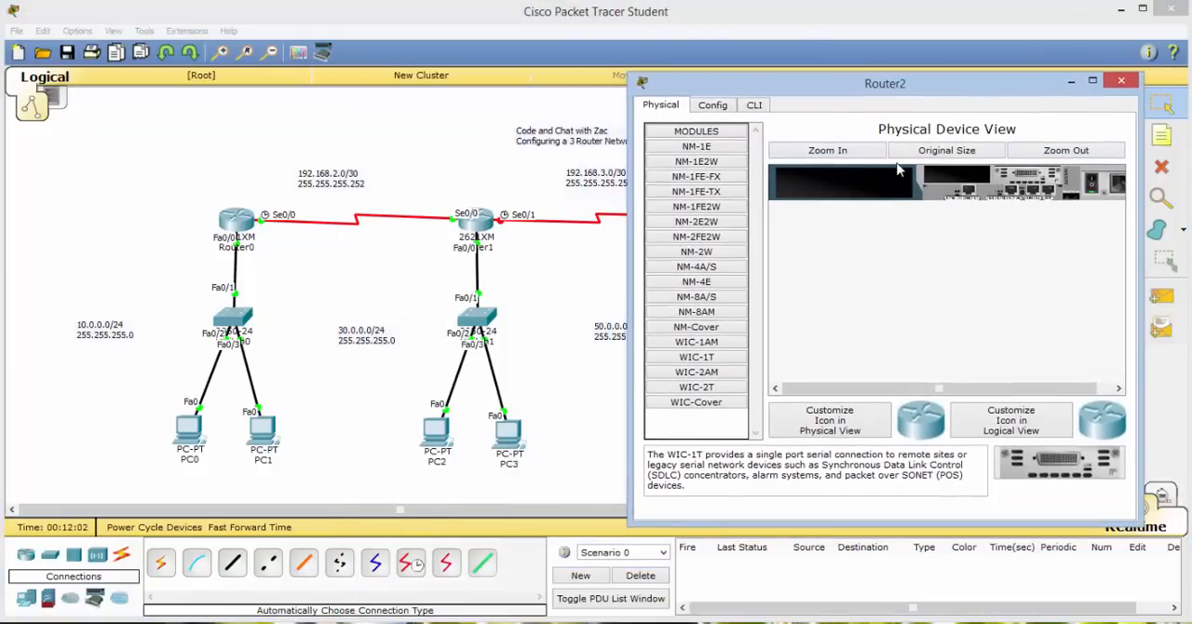
pyautogui.click(755, 107)
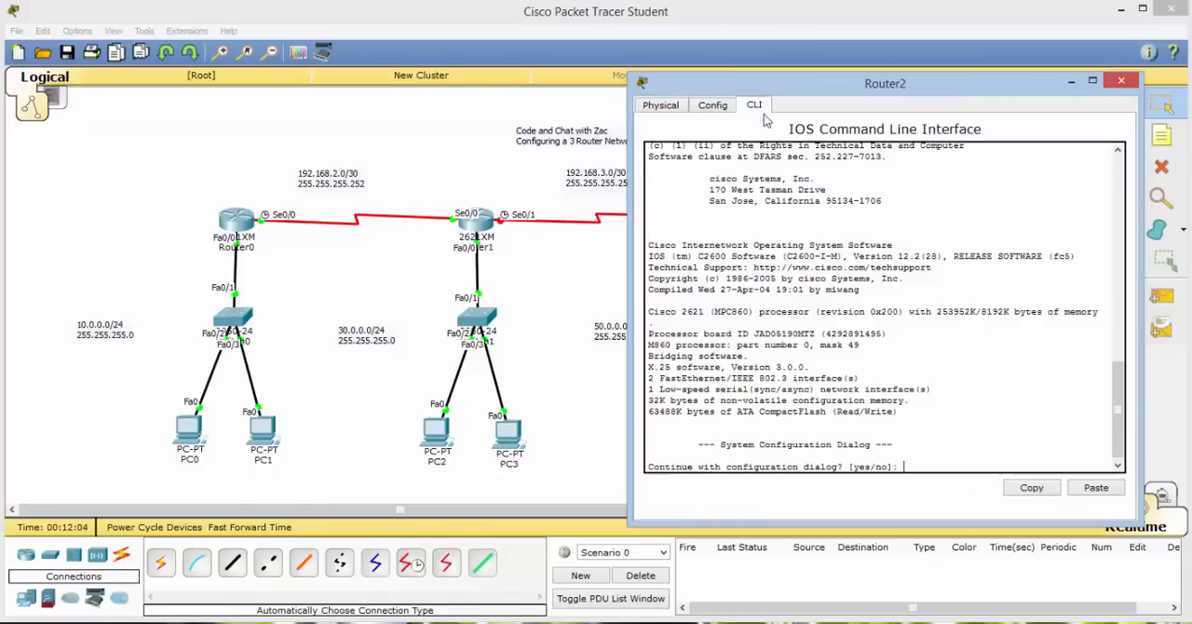
pyautogui.write('n')
pyautogui.press('Return')
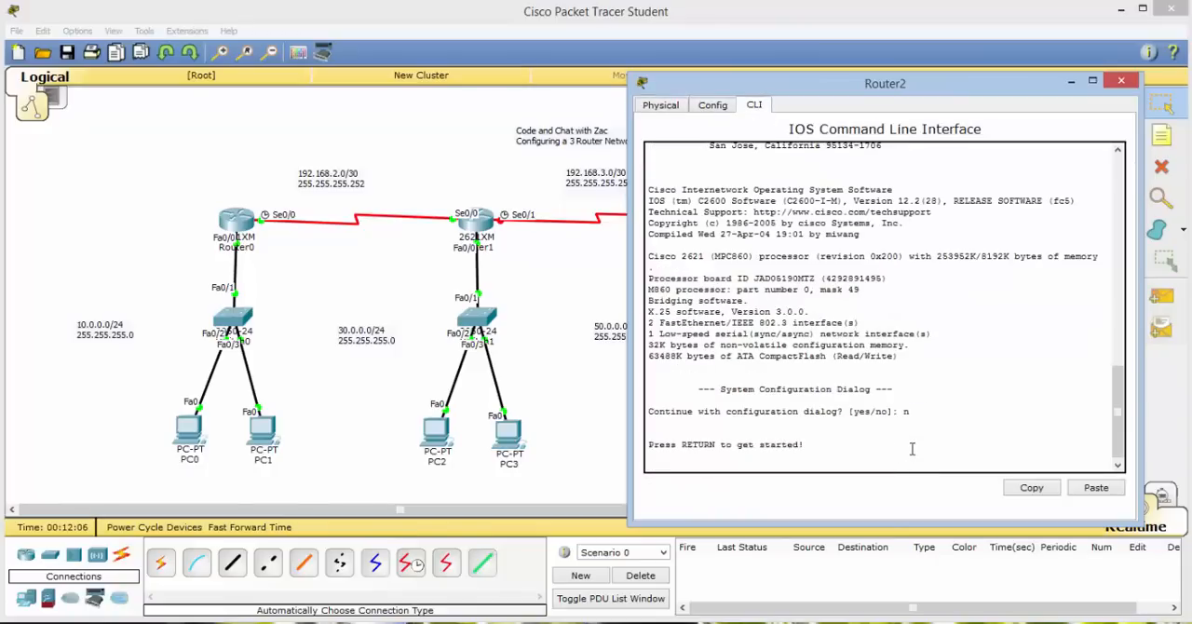
pyautogui.press('Return')
# Enter privileged mode and global configuration mode on Router2.
pyautogui.write('en')
pyautogui.press('Return')
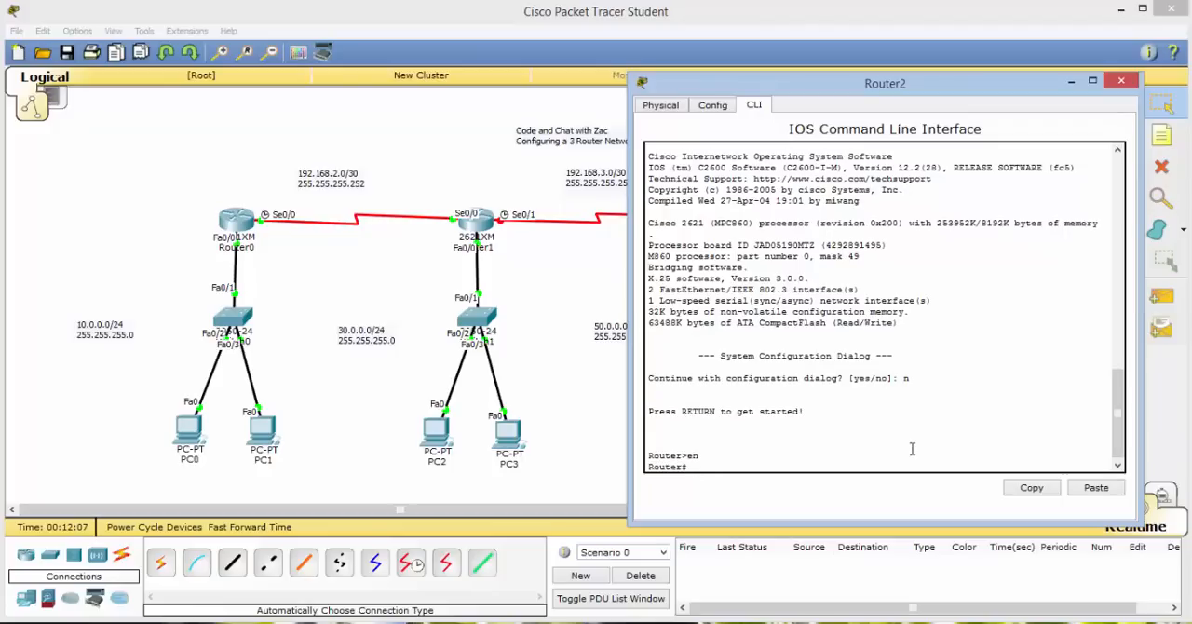
pyautogui.write('conf t')
pyautogui.press('Return')
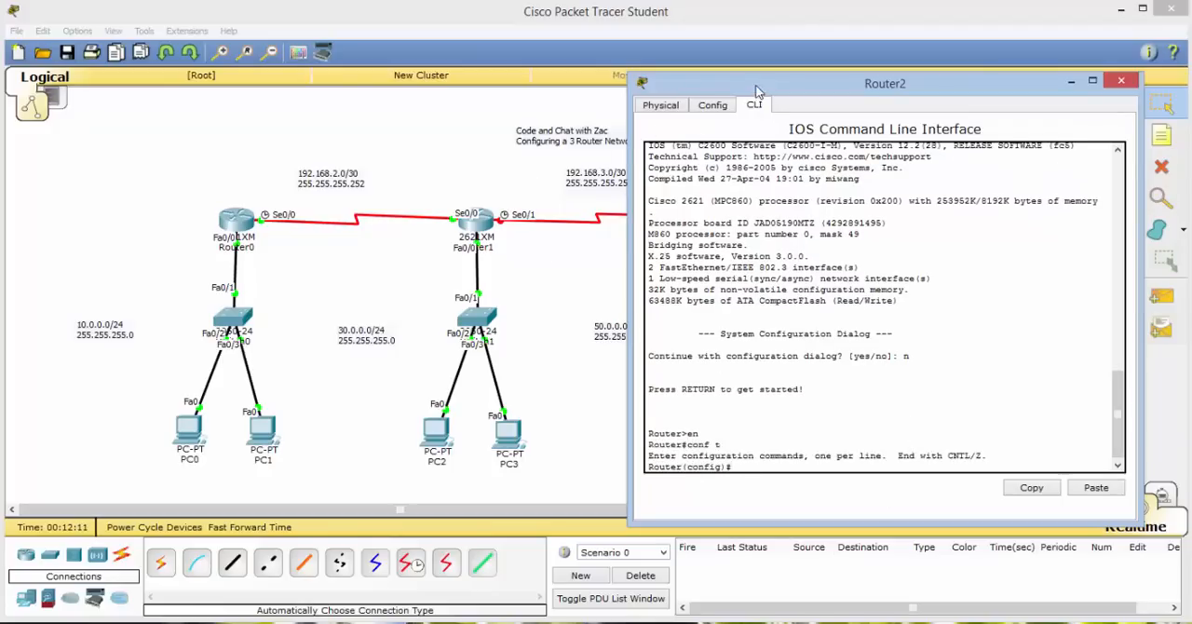
# Give Router2's interface f0/0 the IP address 50.0.0.1 with subnet mask 255.255.255.0.
pyautogui.moveTo(752, 88); pyautogui.dragTo(176, 93)
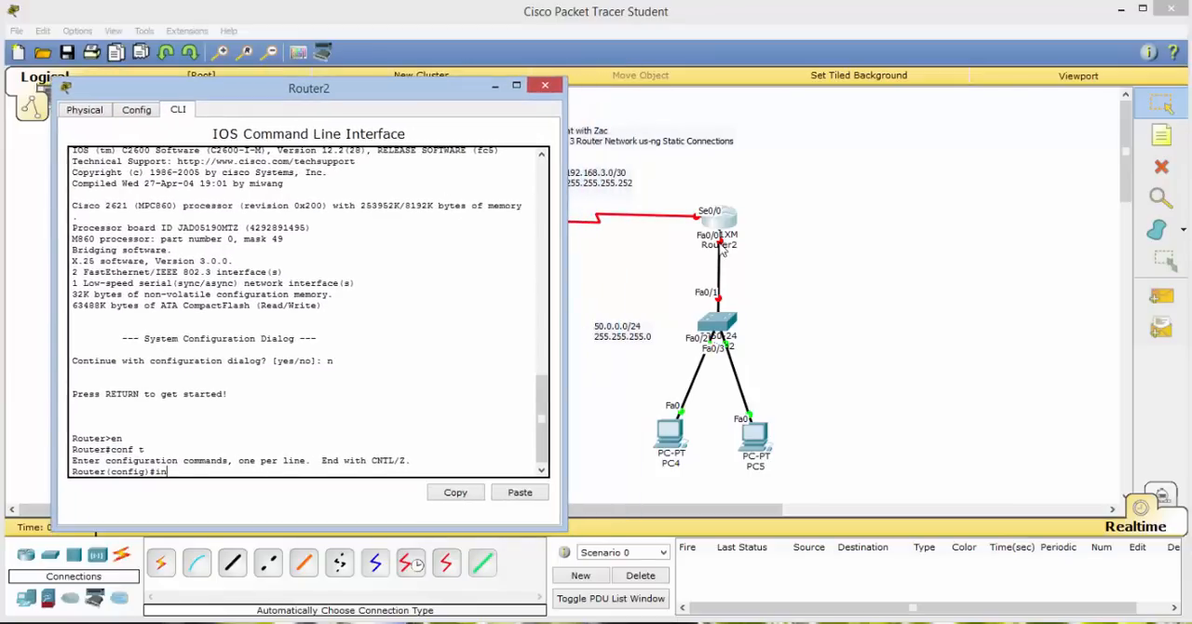
pyautogui.write('int f0/0')
pyautogui.press('Return')
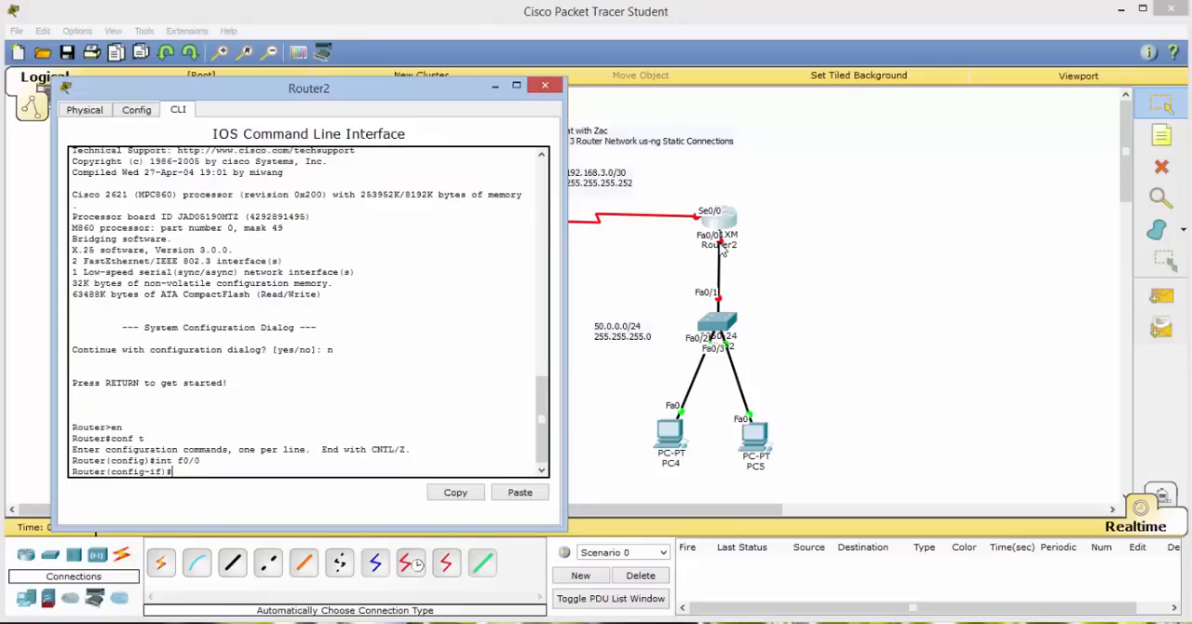
pyautogui.write('ip')
pyautogui.write(' add 50.0')
pyautogui.write('.0.1 255.255.255.2')
pyautogui.write('55.0')
pyautogui.press('Return')
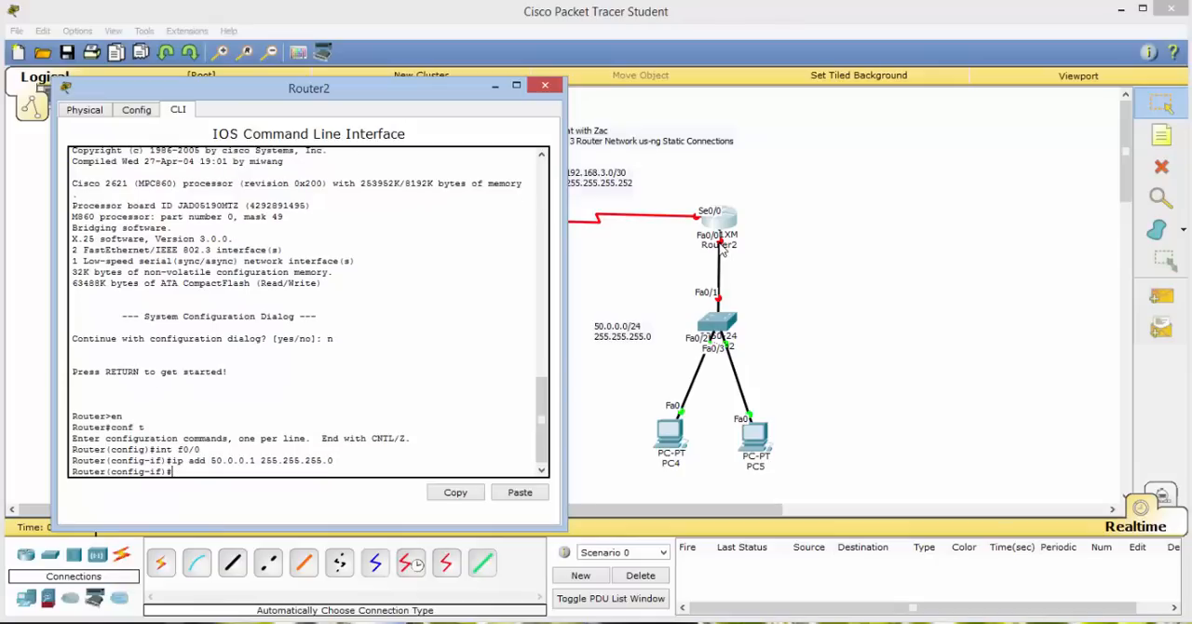
# Enable Router2's interface f0/0 with no shut, exit its configuration and close the Router2 window.
pyautogui.write('no shut')
pyautogui.press('Return')
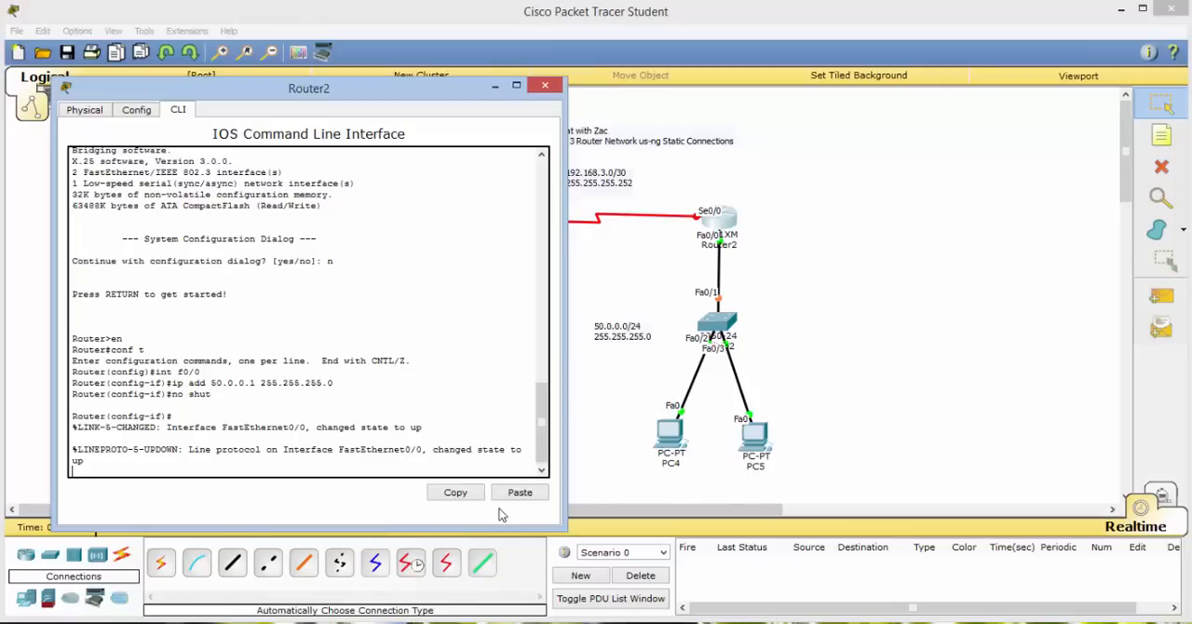
pyautogui.press('Return')
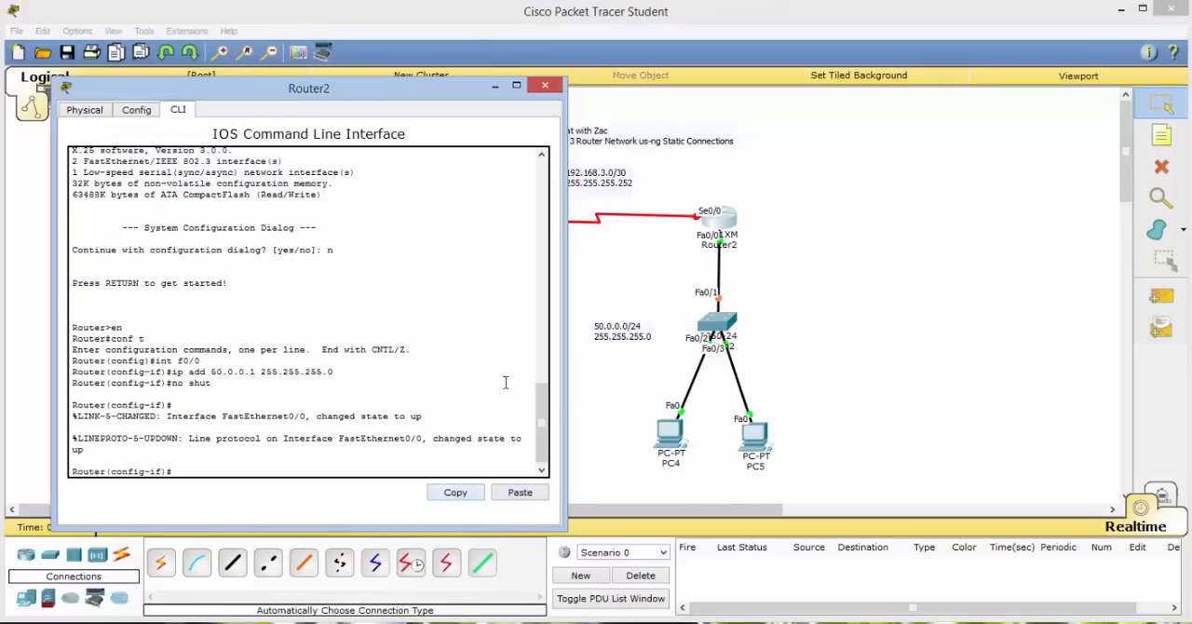
pyautogui.moveTo(443, 91); pyautogui.dragTo(820, 92)
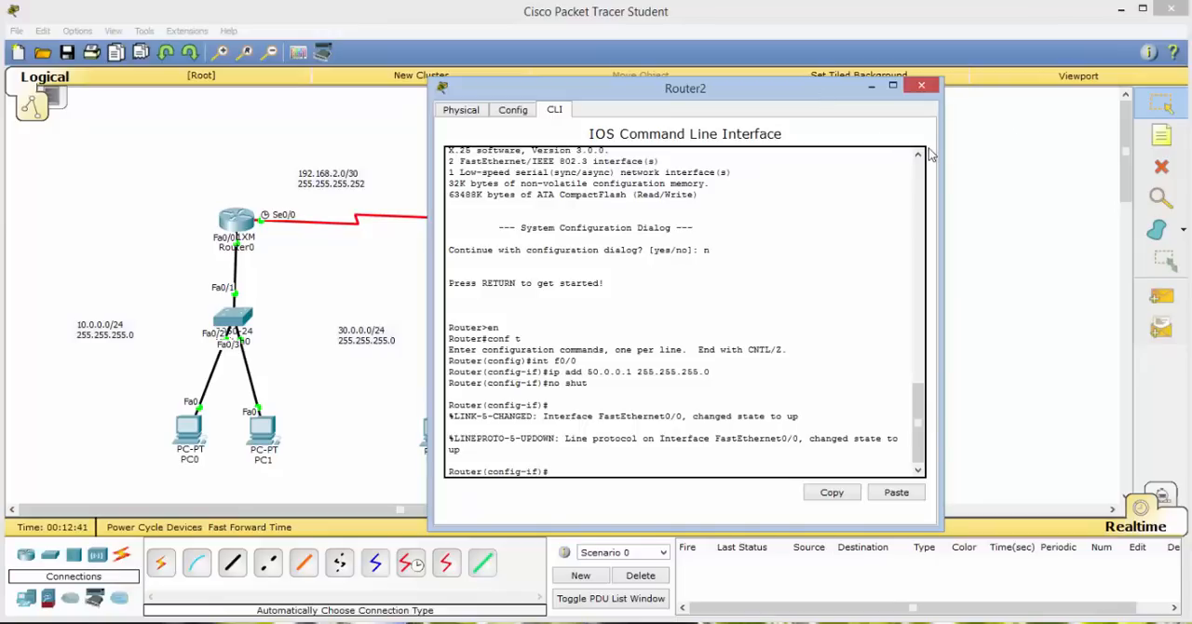
pyautogui.write('exit')
pyautogui.press('Return')
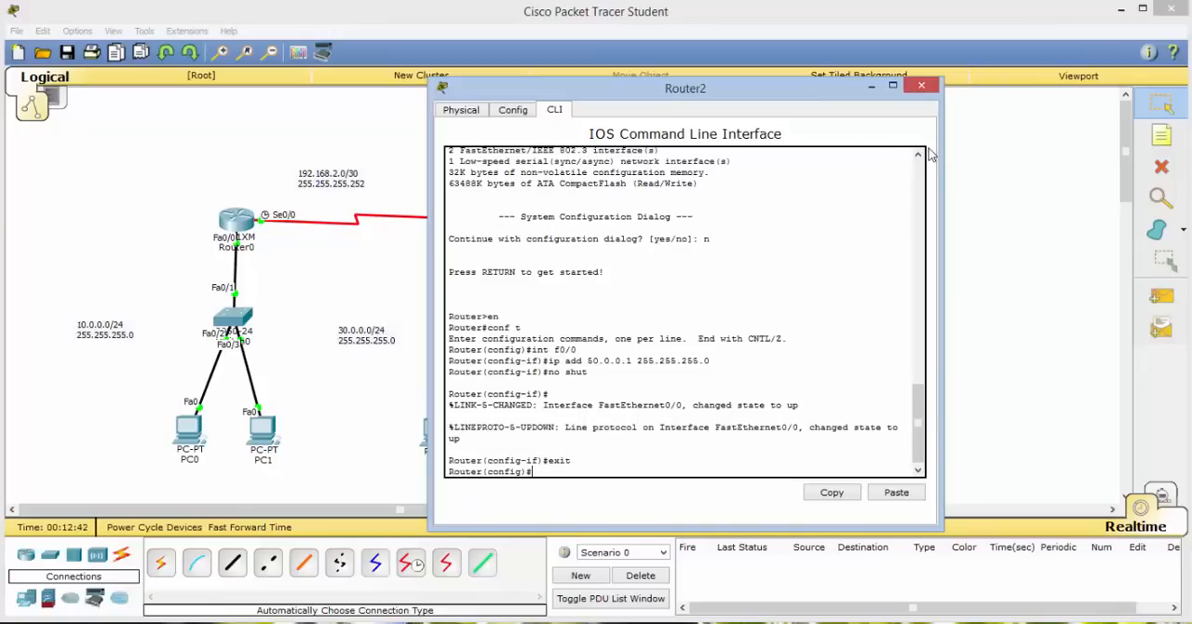
pyautogui.click(921, 85)
pyautogui.click(898, 78)
pyautogui.click(816, 121)
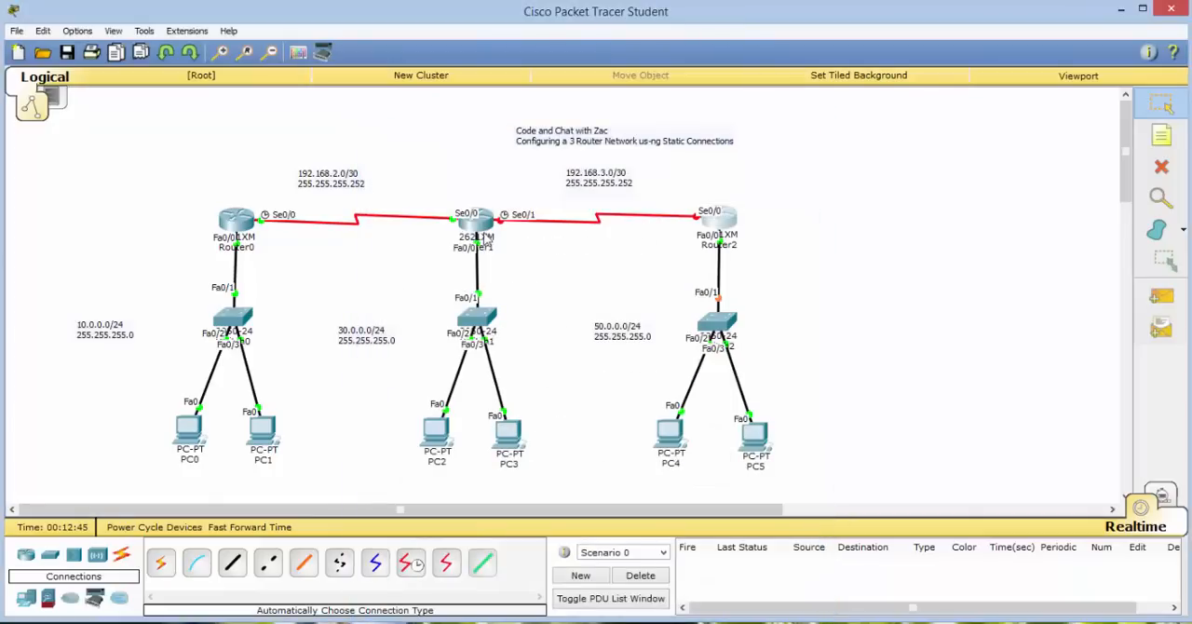
# Reopen Router1's command line, enter serial interface s0/1 configuration and set its clock rate to 128000.
pyautogui.click(479, 229)
pyautogui.moveTo(549, 194); pyautogui.dragTo(789, 135)
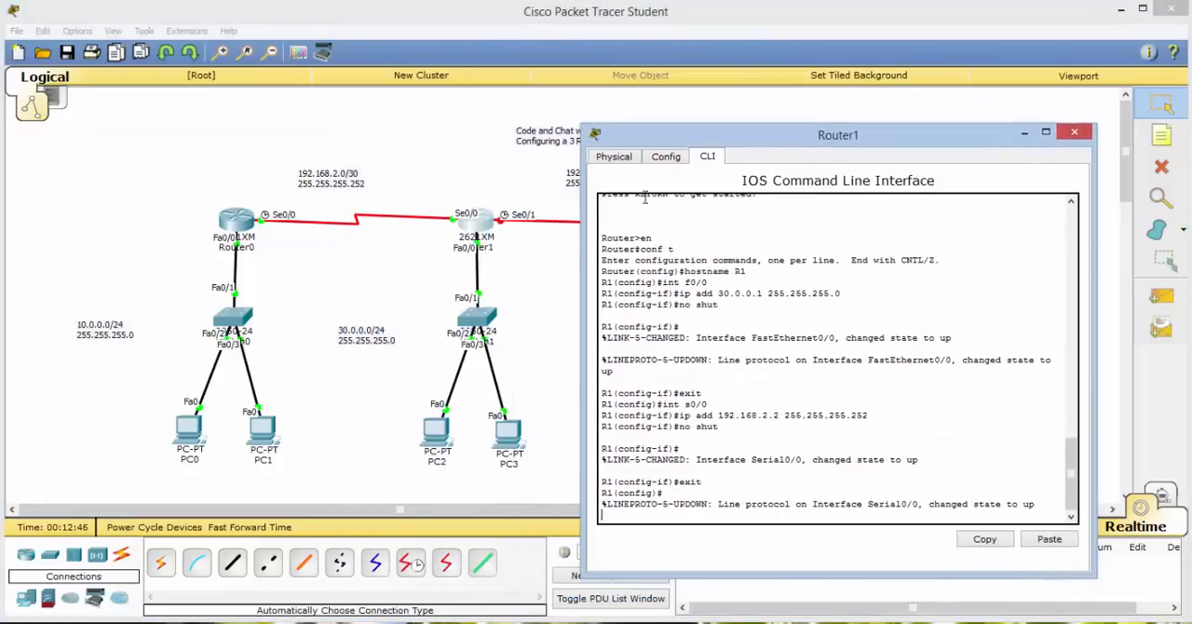
pyautogui.press('Return')
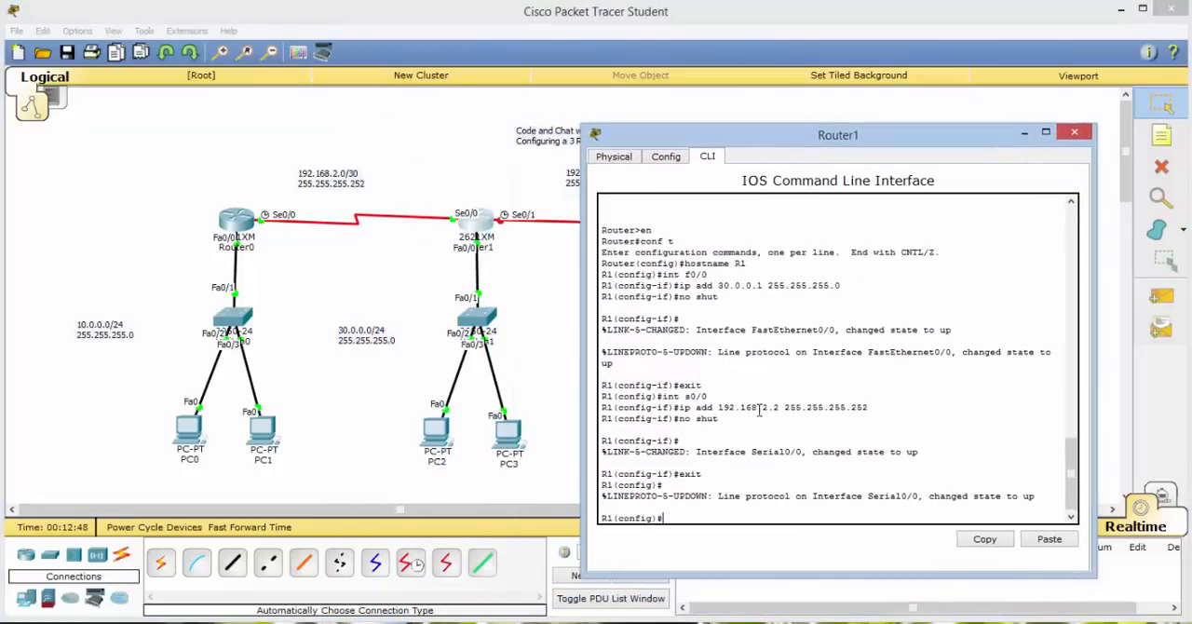
pyautogui.write('int s0/1')
pyautogui.press('Return')
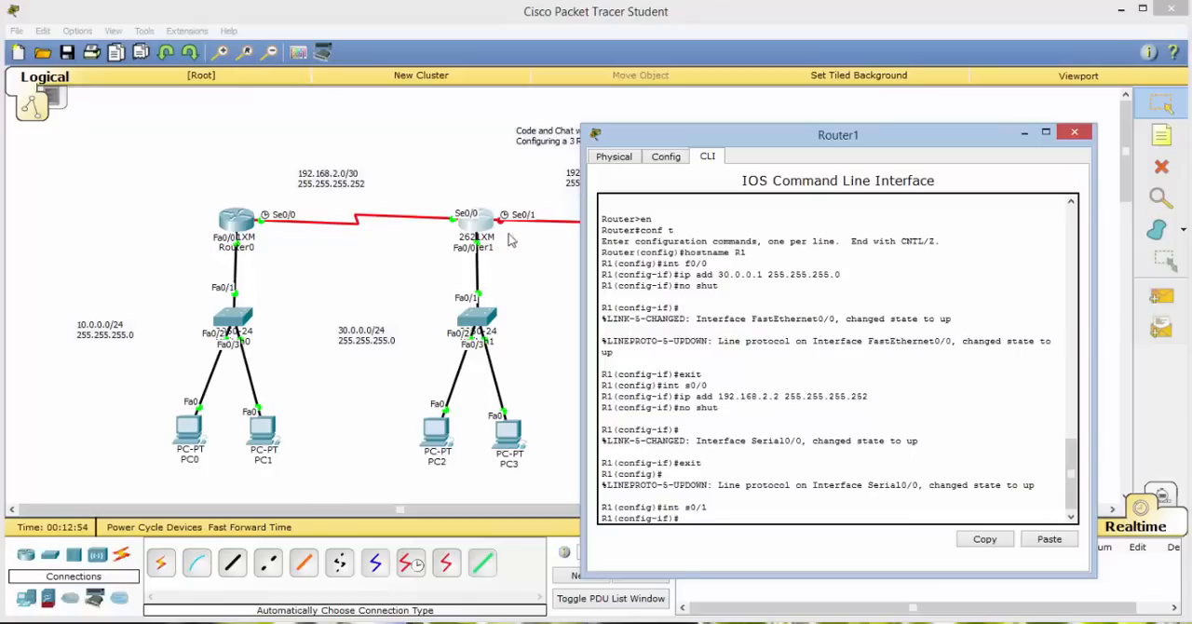
pyautogui.write('clock rate 128000')
pyautogui.press('Return')
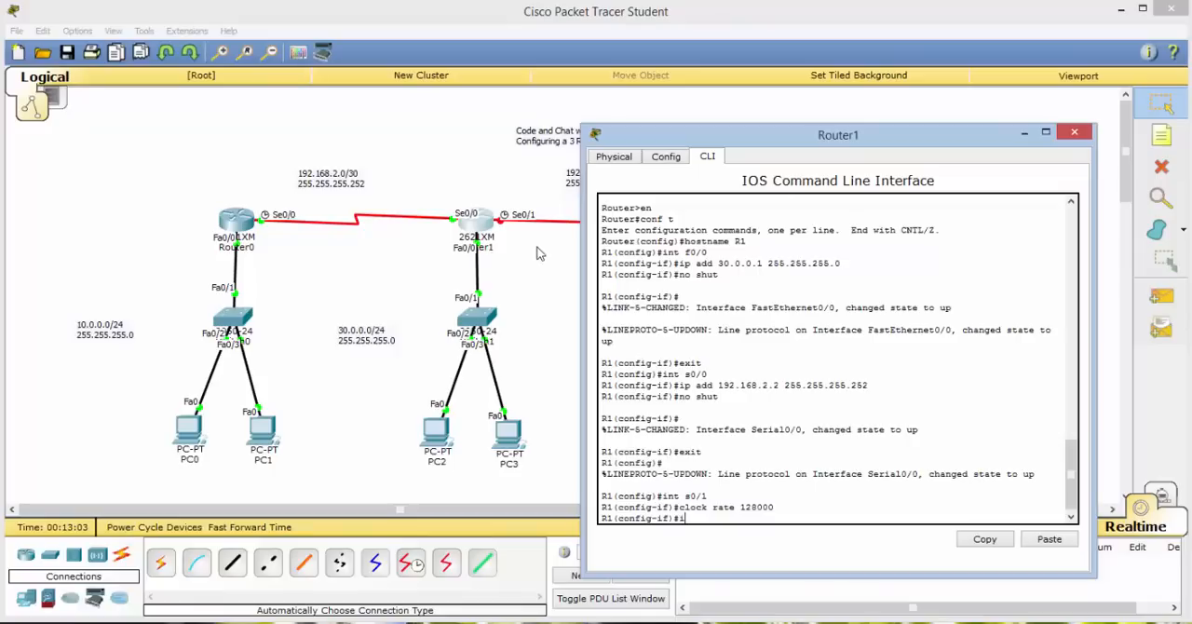
# Give R1's interface s0/1 the IP address 192.198.3.1 with mask 255.255.255.252.
pyautogui.write('ip add 192.168')
pyautogui.moveTo(826, 139); pyautogui.dragTo(814, 98)
pyautogui.write('.3')
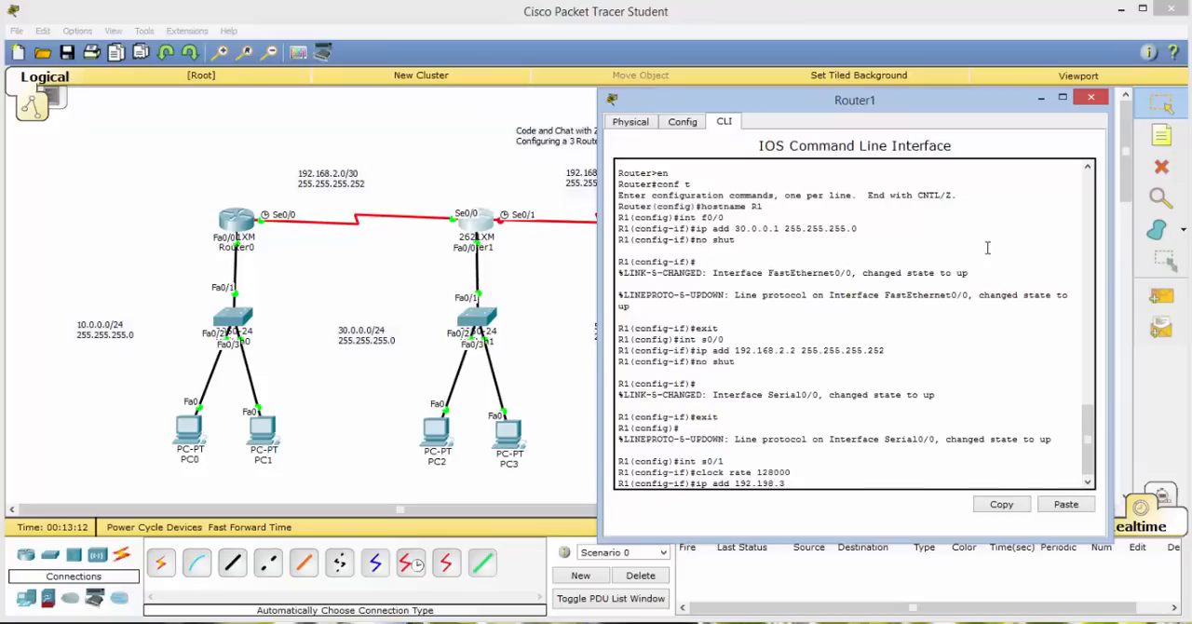
pyautogui.write('.1 255.255.255.252')
pyautogui.press('Return')
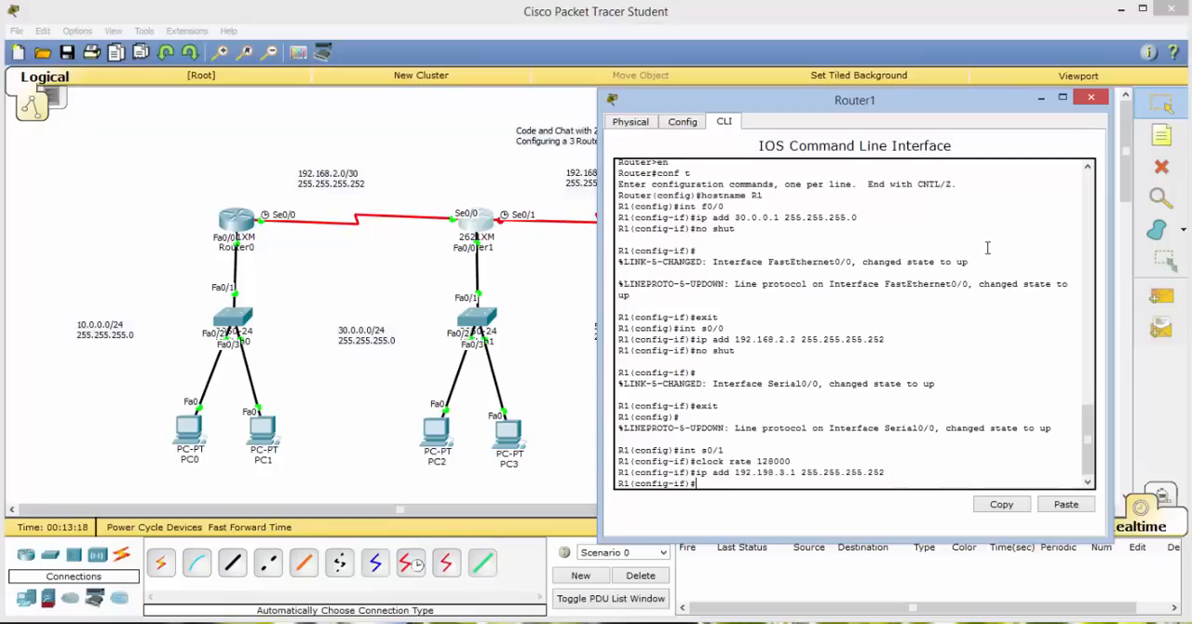
# Enable R1's interface s0/1 with no shut and close the Router1 window.
pyautogui.write('no shut')
pyautogui.press('Return')
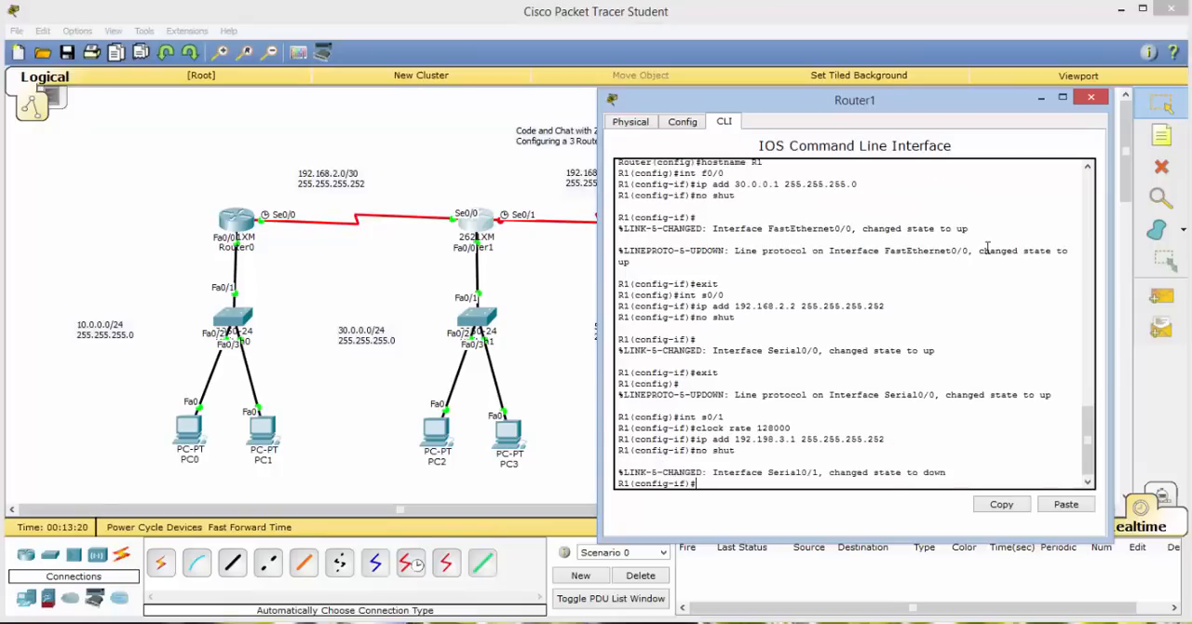
pyautogui.click(1090, 97)
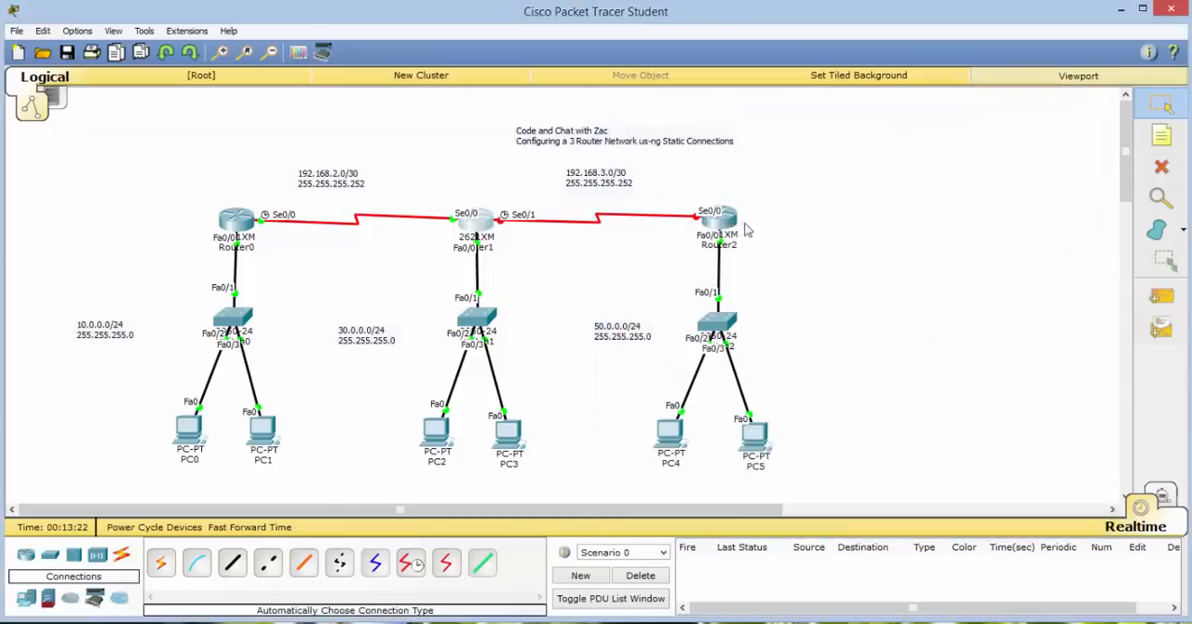
# Reopen Router2's command line and give interface s0/0 the IP address 192.168.3.2 with mask 255.255.255.252.
pyautogui.click(735, 223)
pyautogui.moveTo(682, 97); pyautogui.dragTo(400, 103)
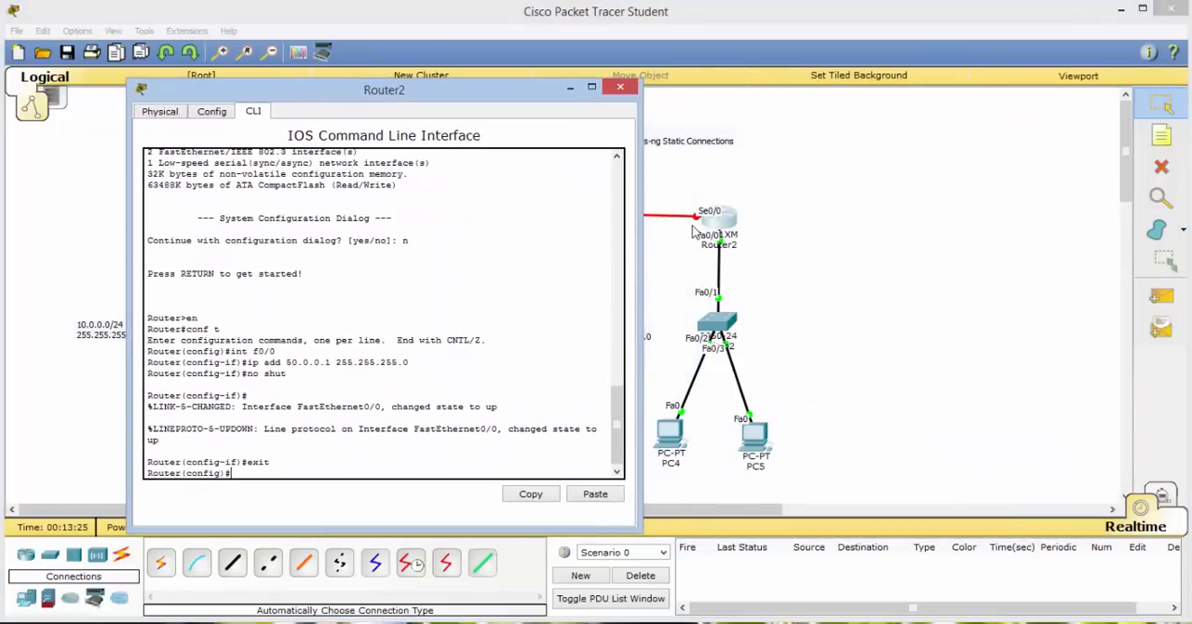
pyautogui.write('int s0/0')
pyautogui.press('Return')
pyautogui.write('ip add')
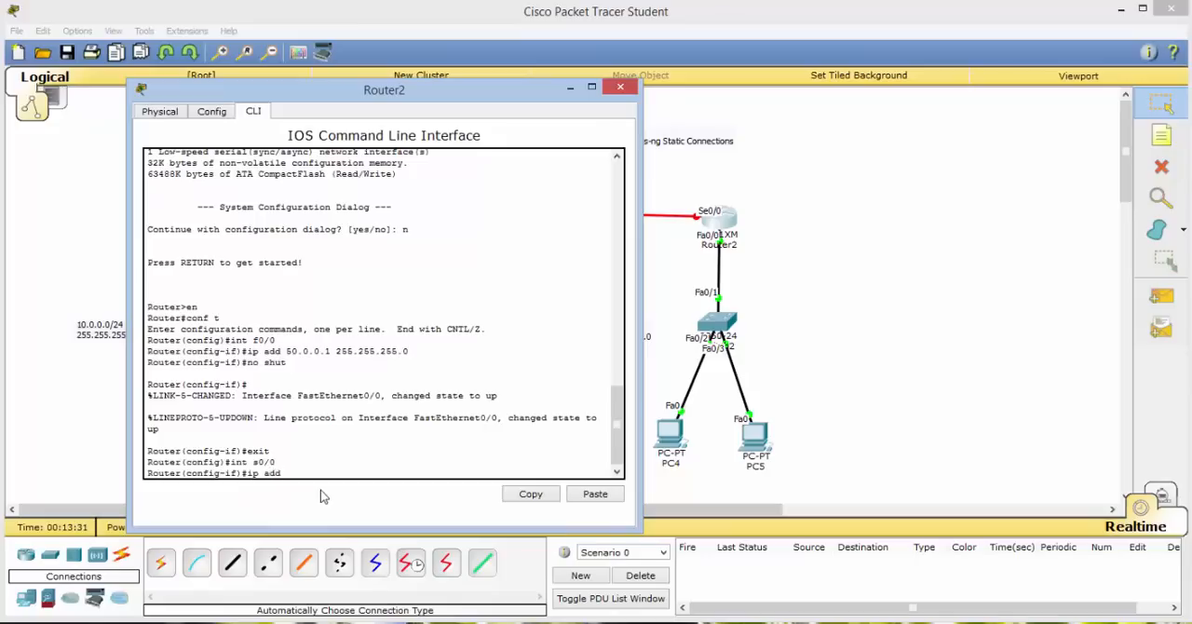
pyautogui.write(' 192.168.3.2 255.255.255.252')
pyautogui.press('Return')
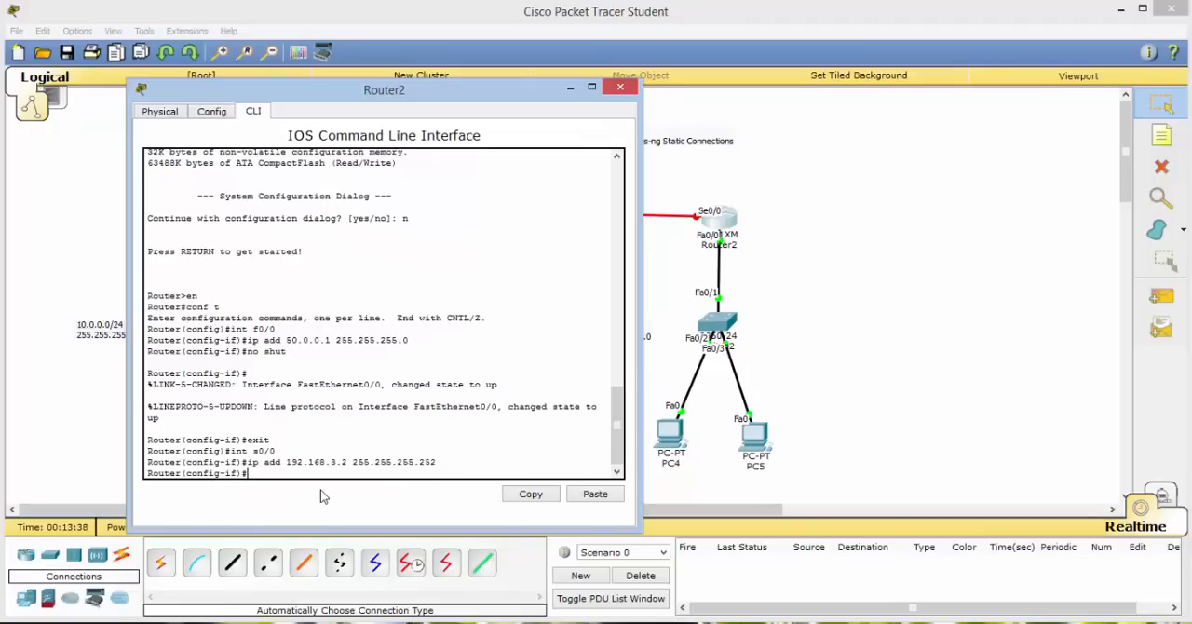
# Enable Router2's interface s0/0 with no shut and close the Router2 window.
pyautogui.write('no shut')
pyautogui.press('Return')
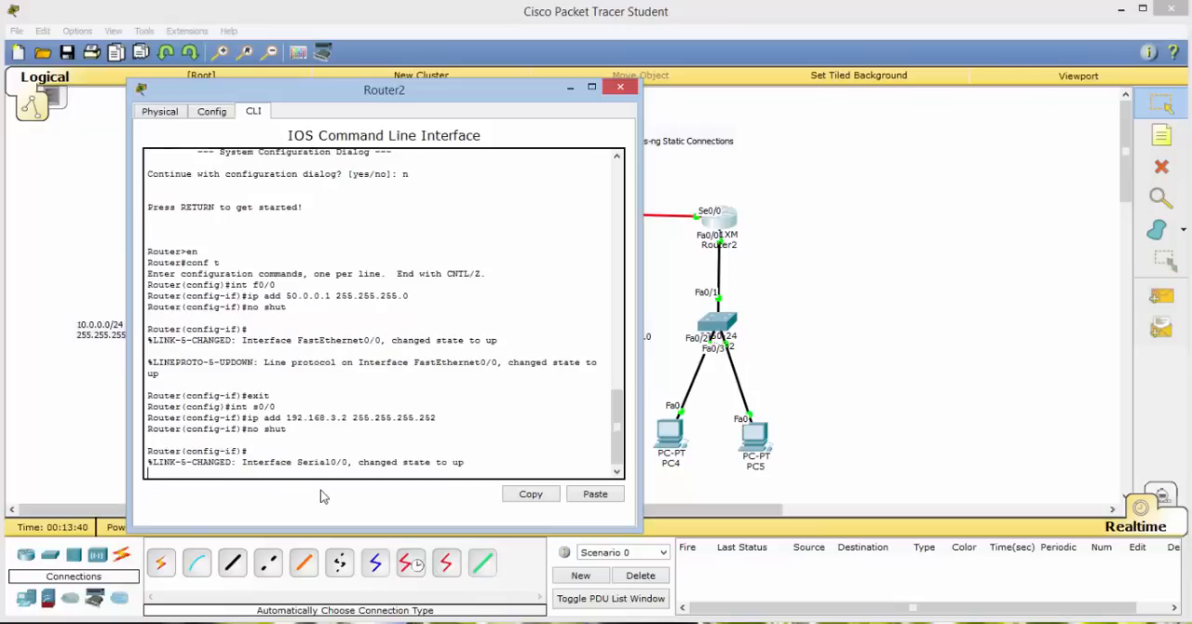
pyautogui.press('Return')
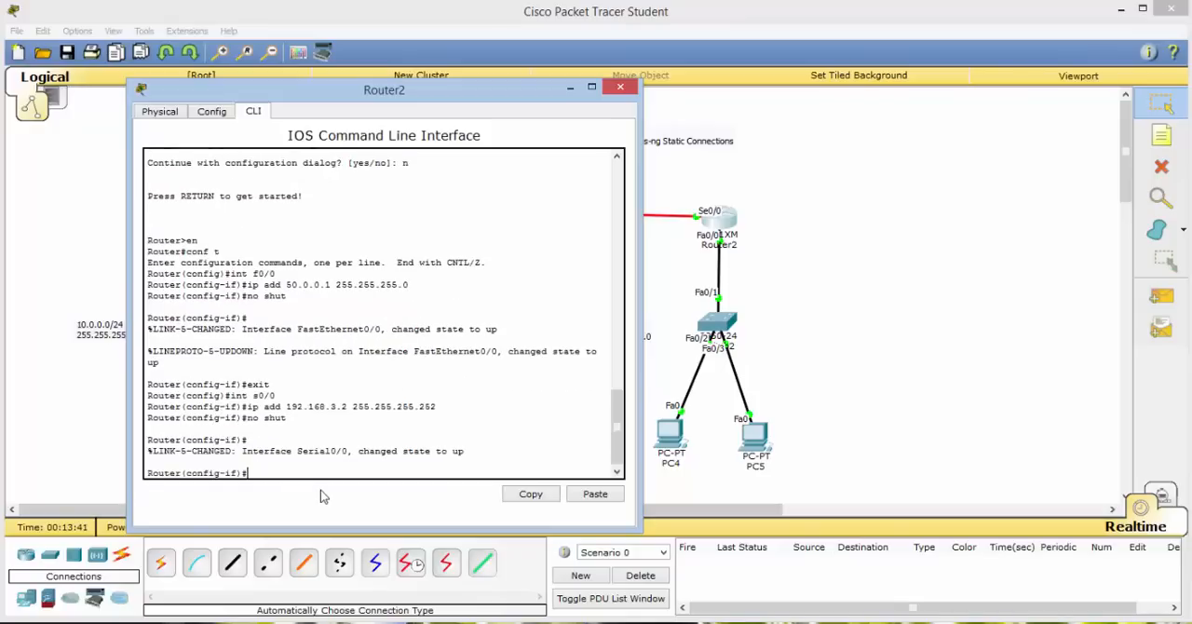
pyautogui.click(620, 90)
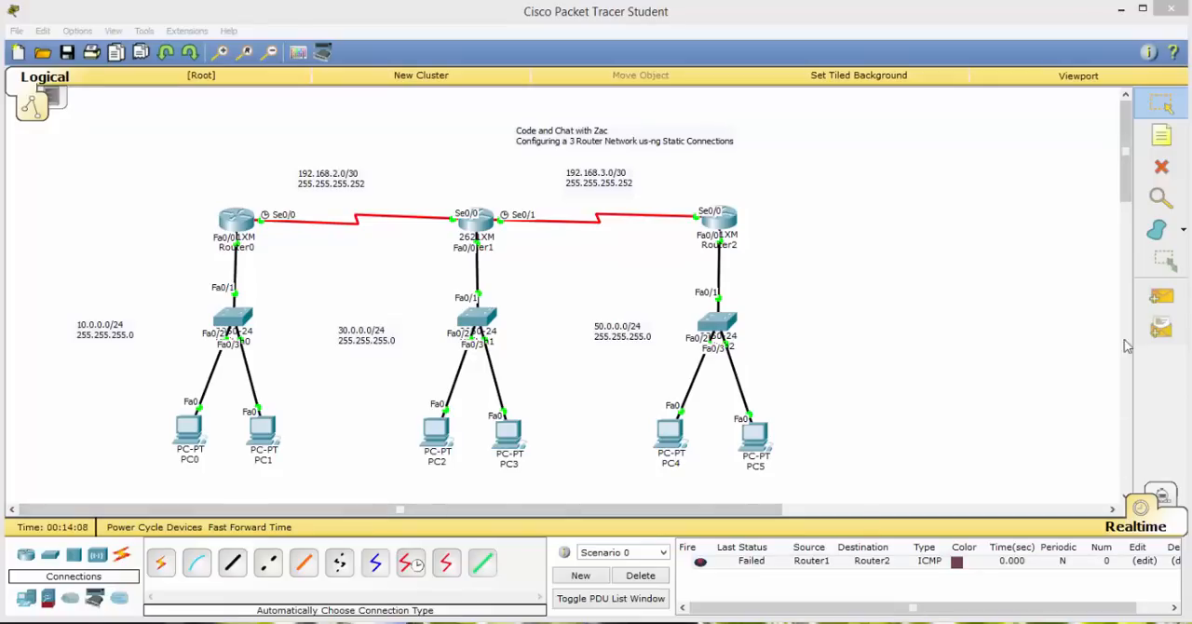
# Send a simple PDU from Router2 to Router1 to test the serial link.
pyautogui.click(1161, 296)
pyautogui.click(716, 219)
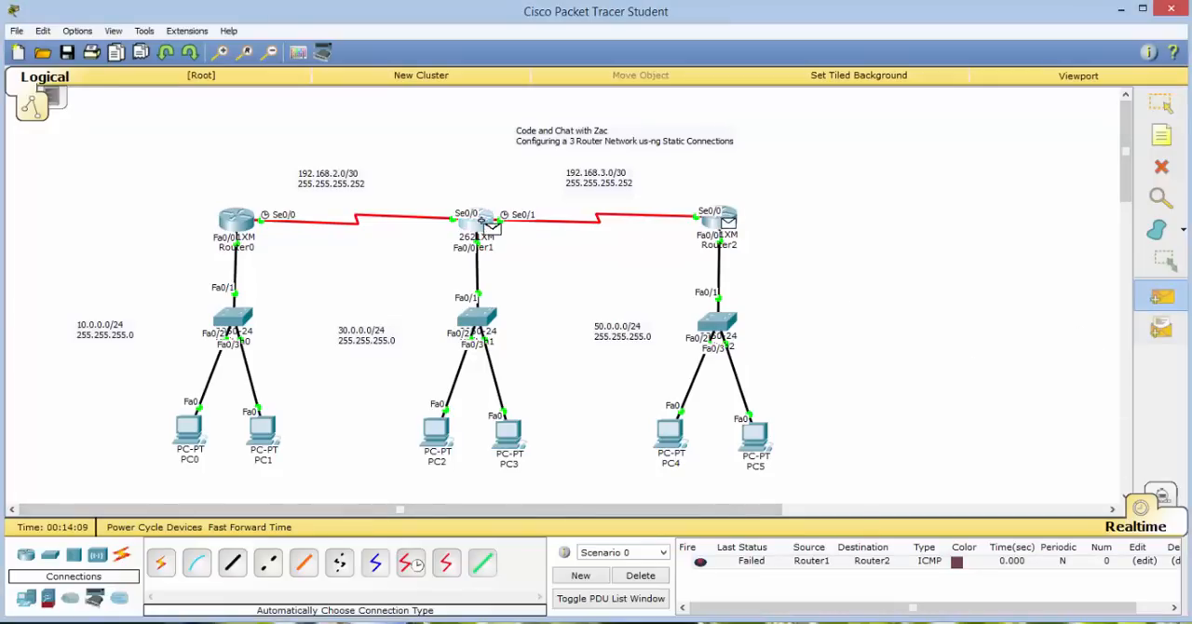
pyautogui.click(479, 221)
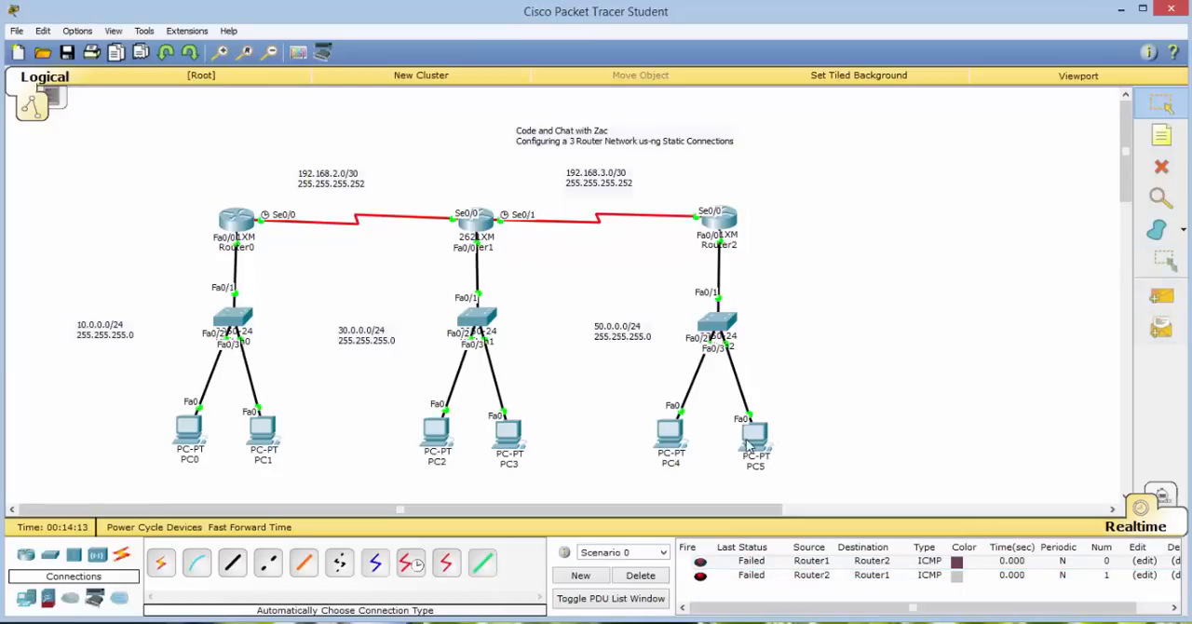
# Ping 50.0.0.11 from PC0's Command Prompt, inspect the first reply and close the PC0 window.
pyautogui.click(188, 428)
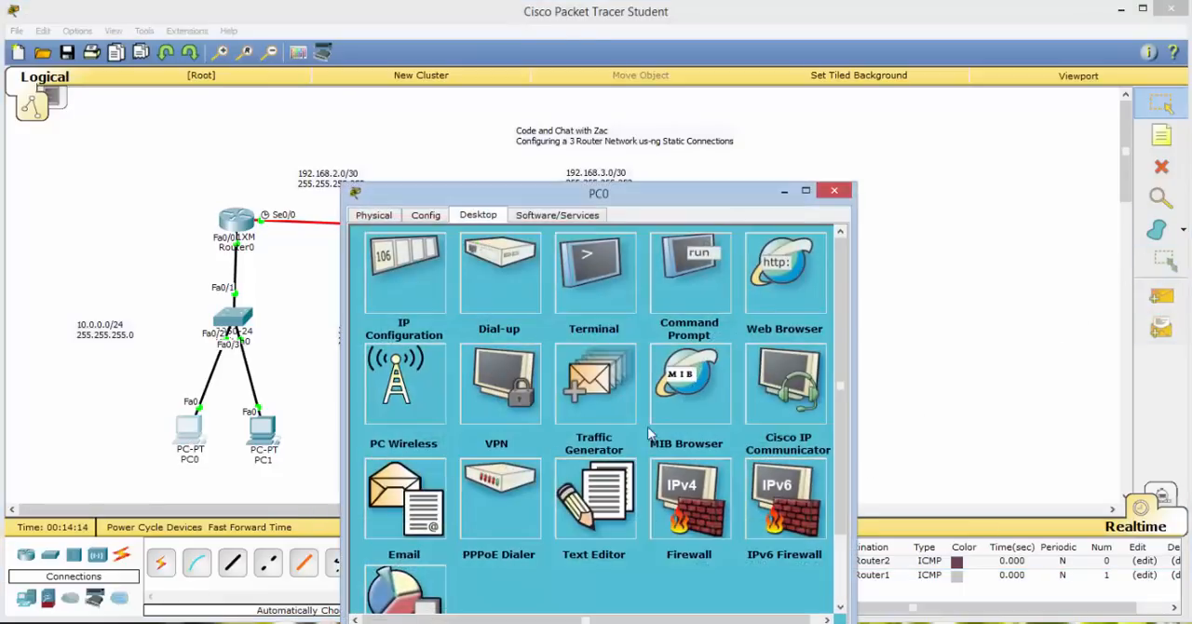
pyautogui.click(671, 272)
pyautogui.moveTo(671, 190); pyautogui.dragTo(699, 74)
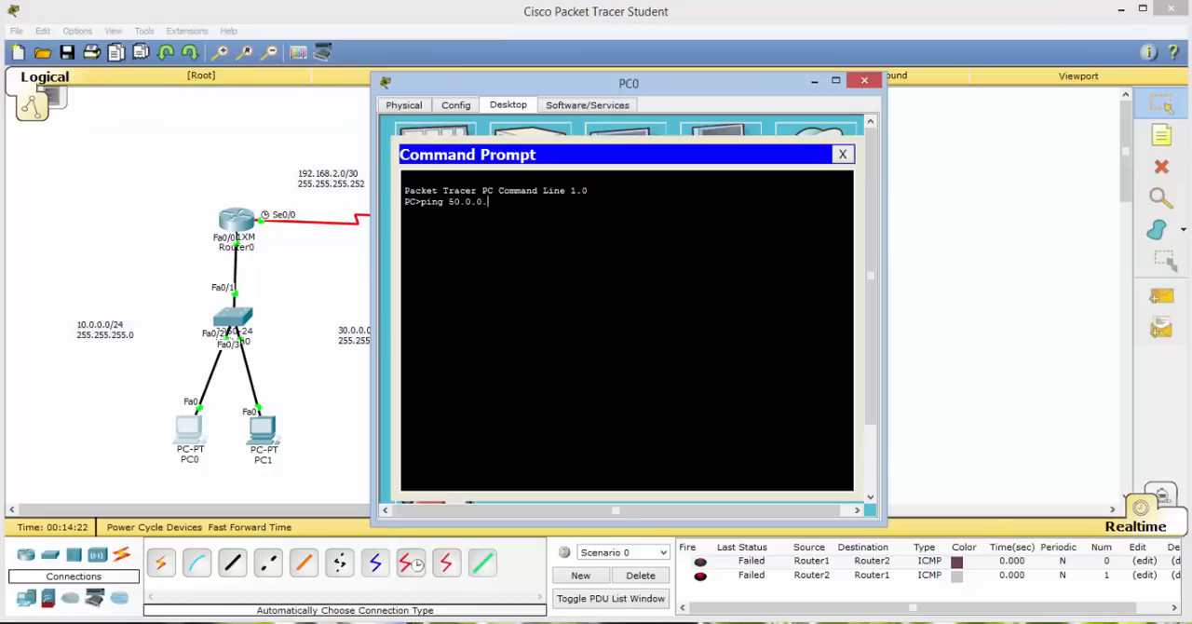
pyautogui.write('ping 50.0.0.11')
pyautogui.press('Return')
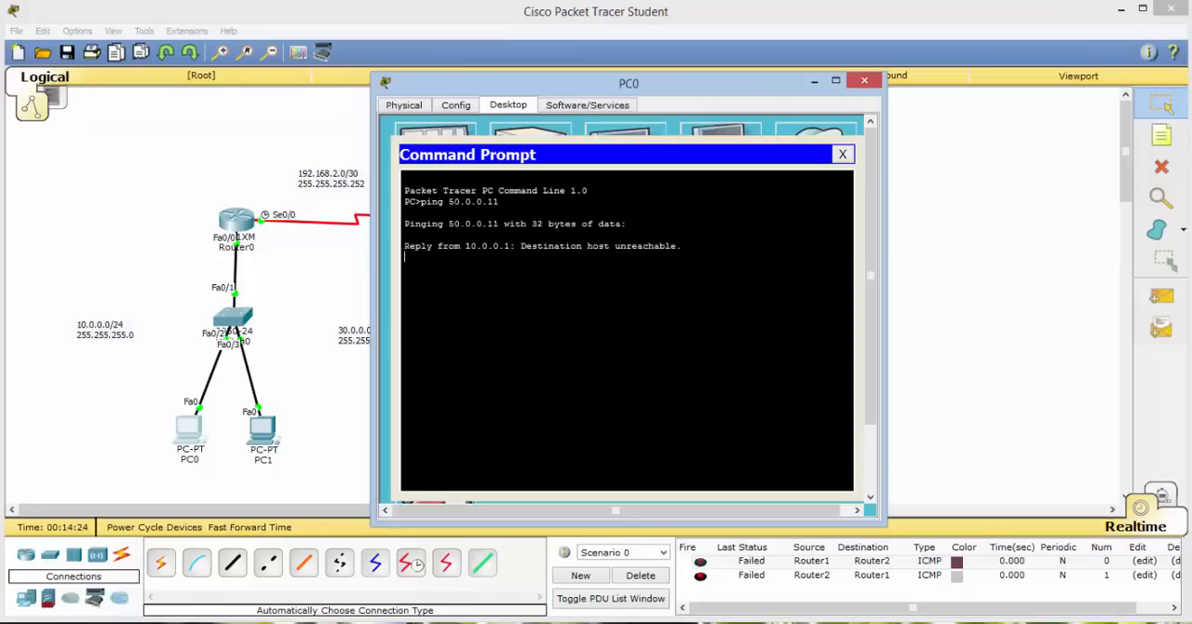
pyautogui.moveTo(521, 246); pyautogui.dragTo(682, 246)
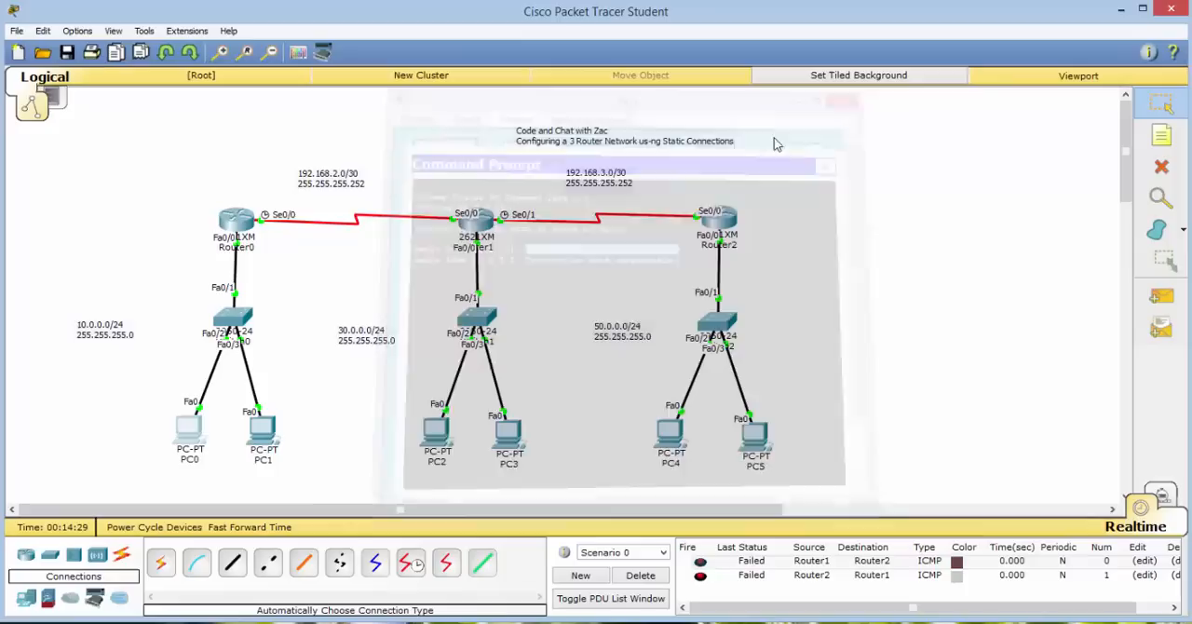
pyautogui.click(864, 81)
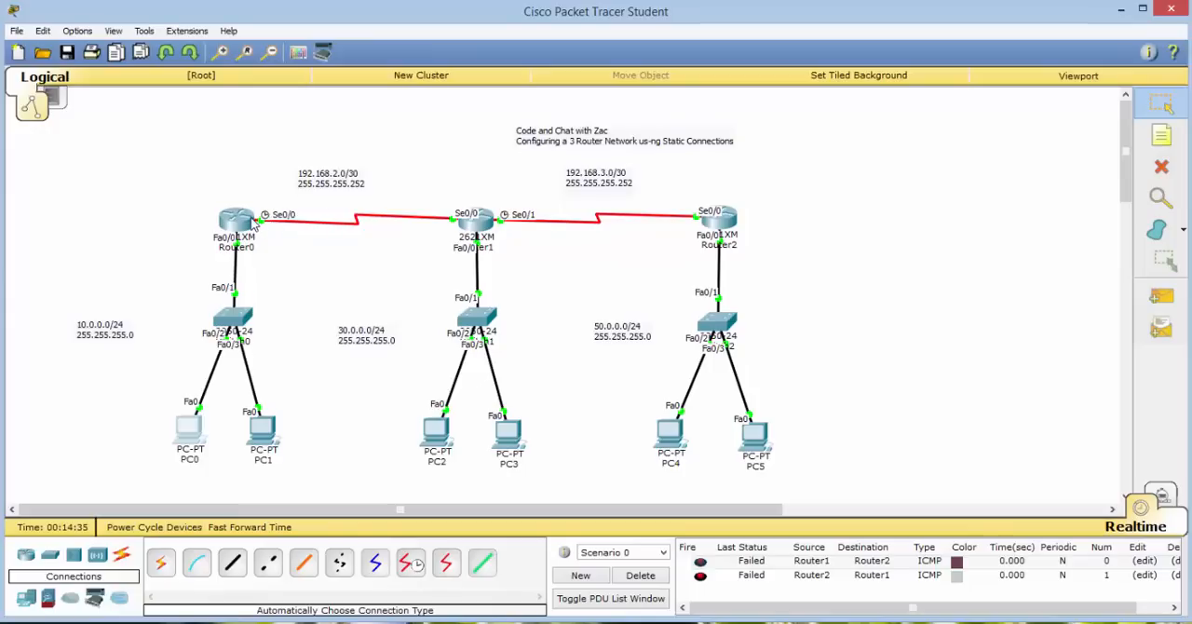
# Open Router0's command line, leave configuration mode with end and display the routing table with sho ip rou.
pyautogui.moveTo(761, 431)
pyautogui.click(237, 228)
pyautogui.moveTo(573, 196); pyautogui.dragTo(776, 91)
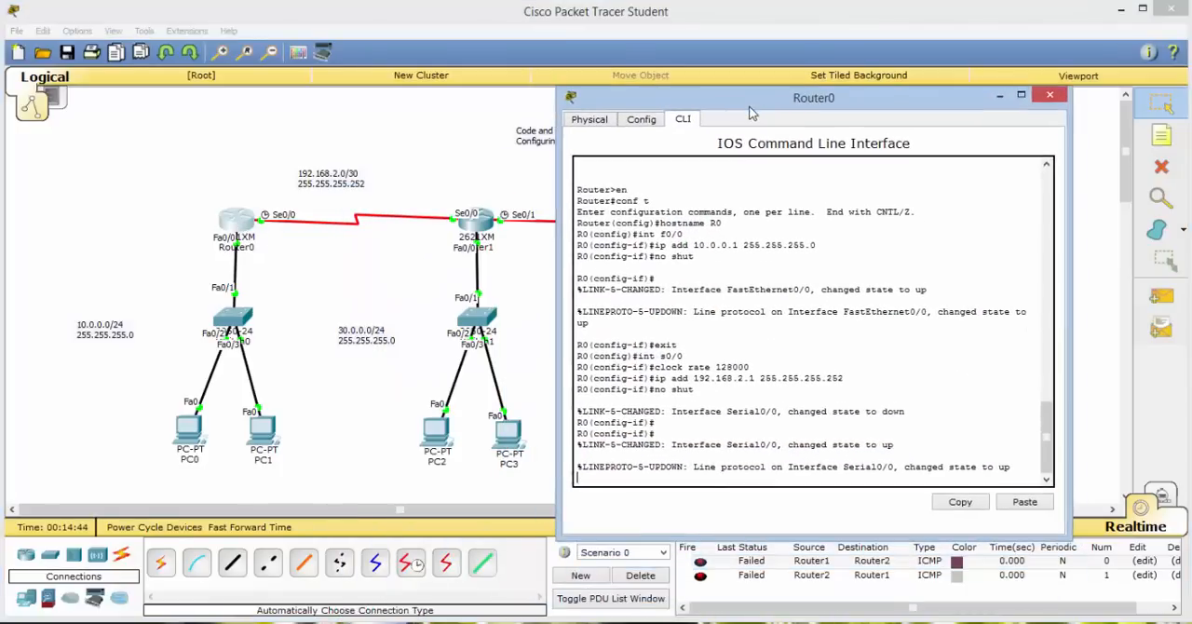
pyautogui.write('d')
pyautogui.press('Return')
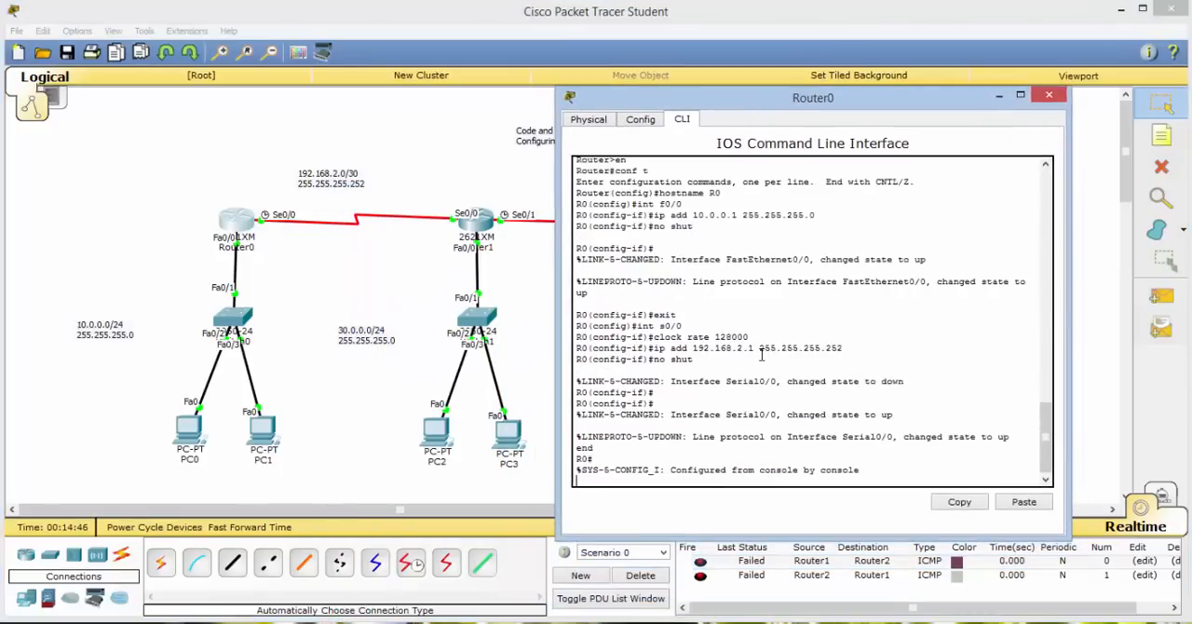
pyautogui.write('sho')
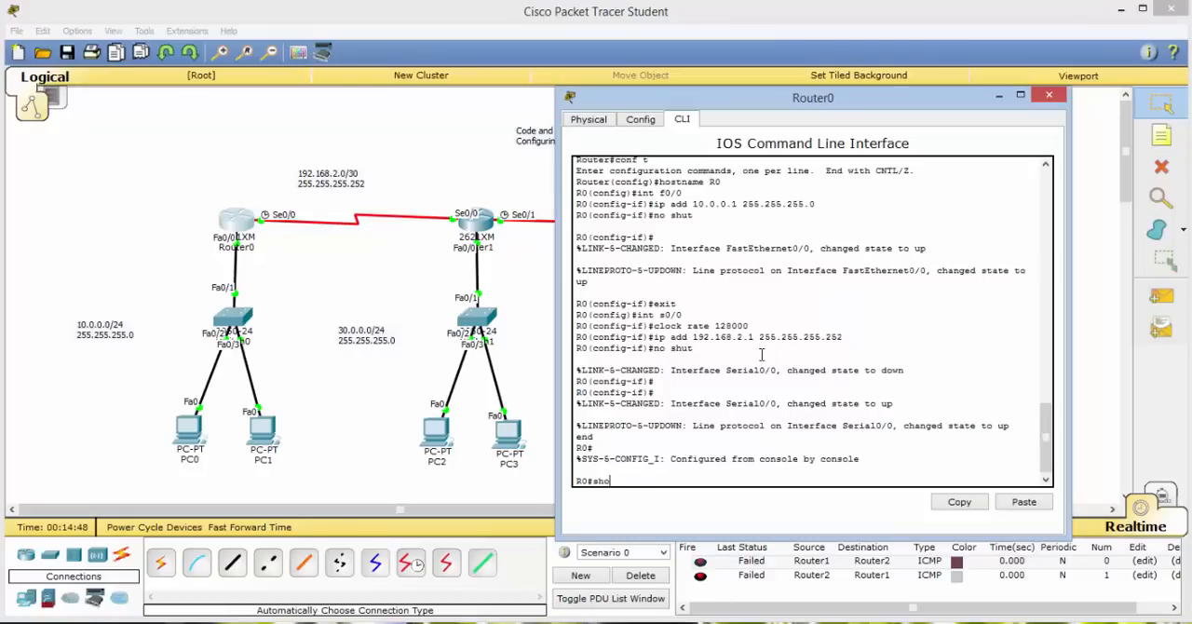
pyautogui.press('BackSpace')
pyautogui.press('Return')
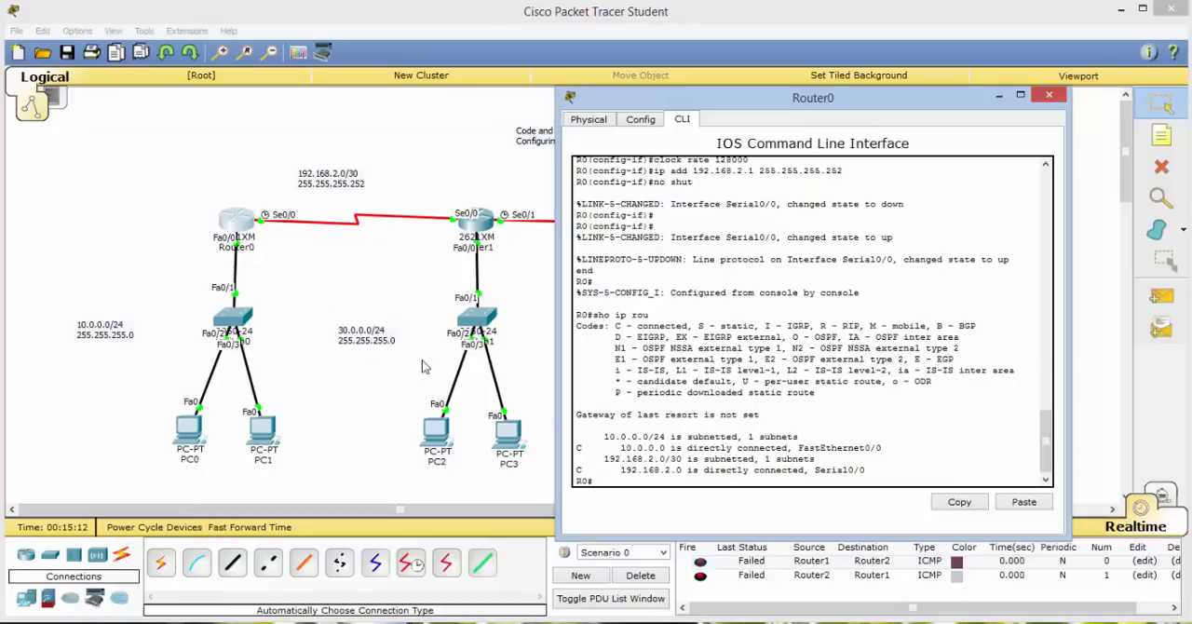
# Compare the 10.0.0.0/24 and 192.168.2.0/30 entries in Router0's routing table with the networks in the topology.
pyautogui.moveTo(605, 436); pyautogui.dragTo(667, 437)
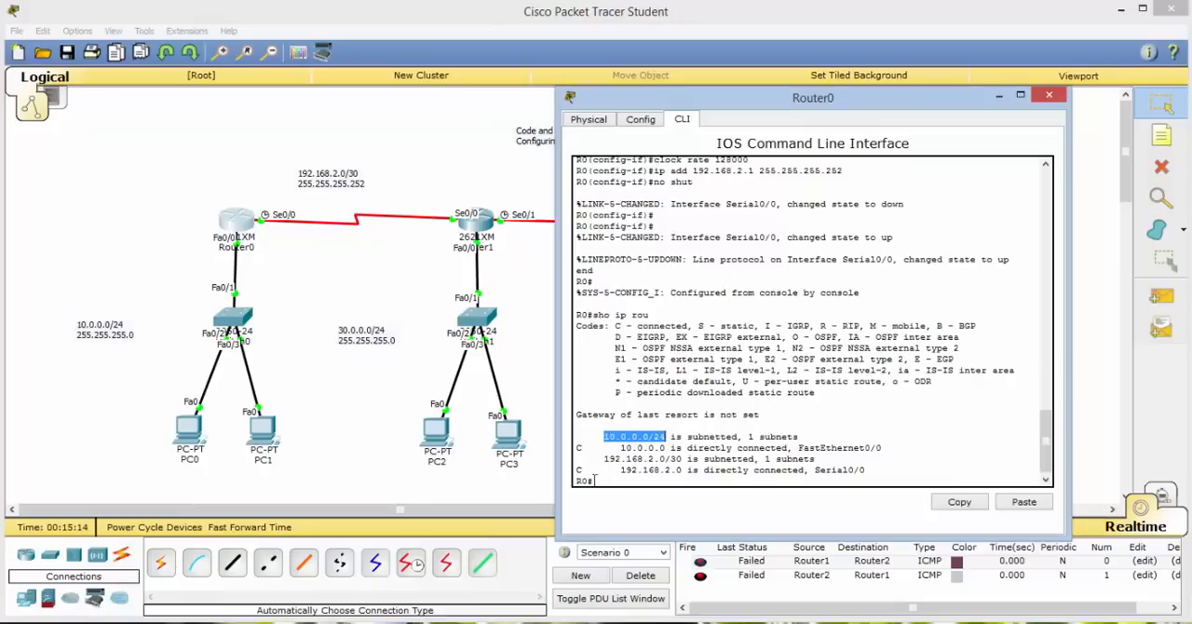
pyautogui.moveTo(604, 458); pyautogui.dragTo(683, 462)
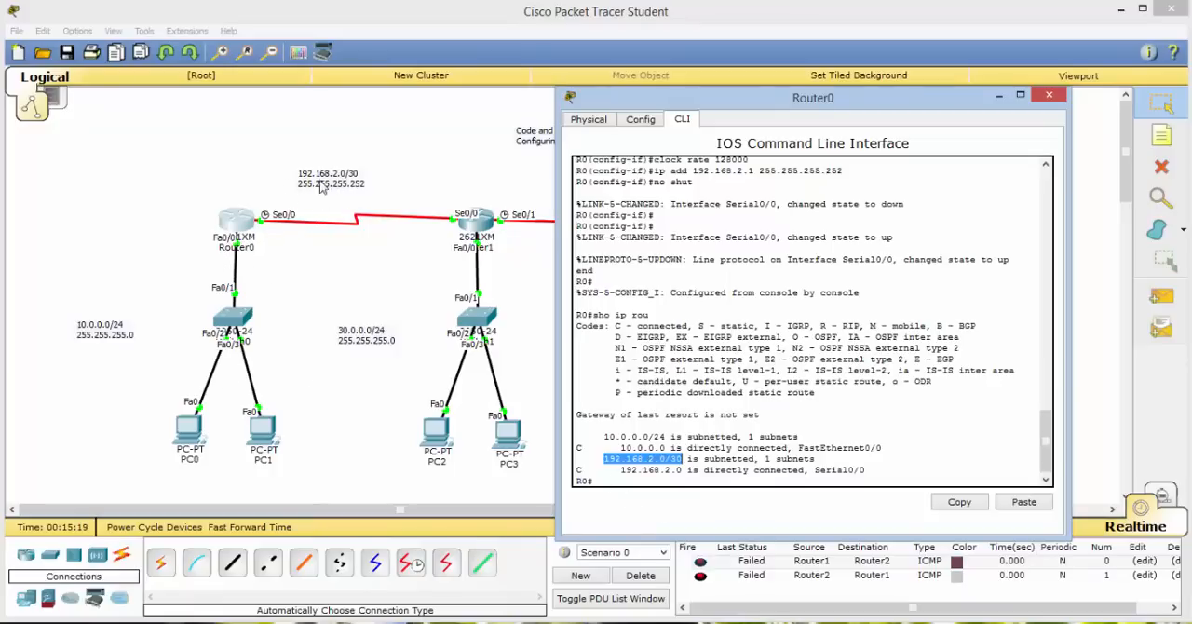
pyautogui.click(278, 221)
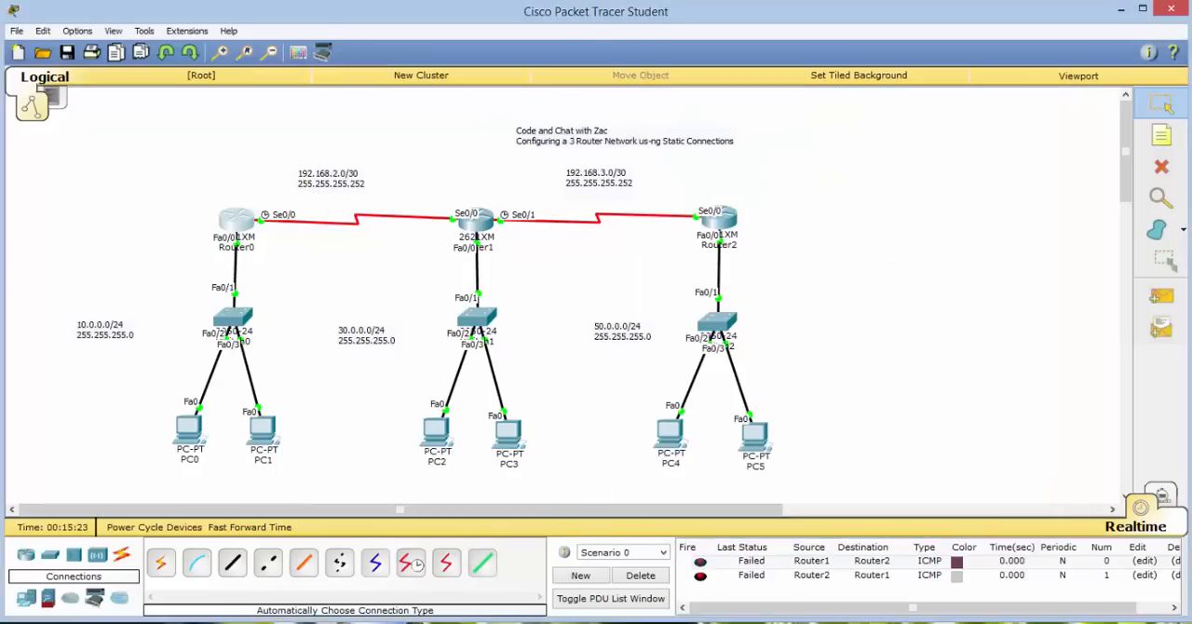
pyautogui.click(648, 540)
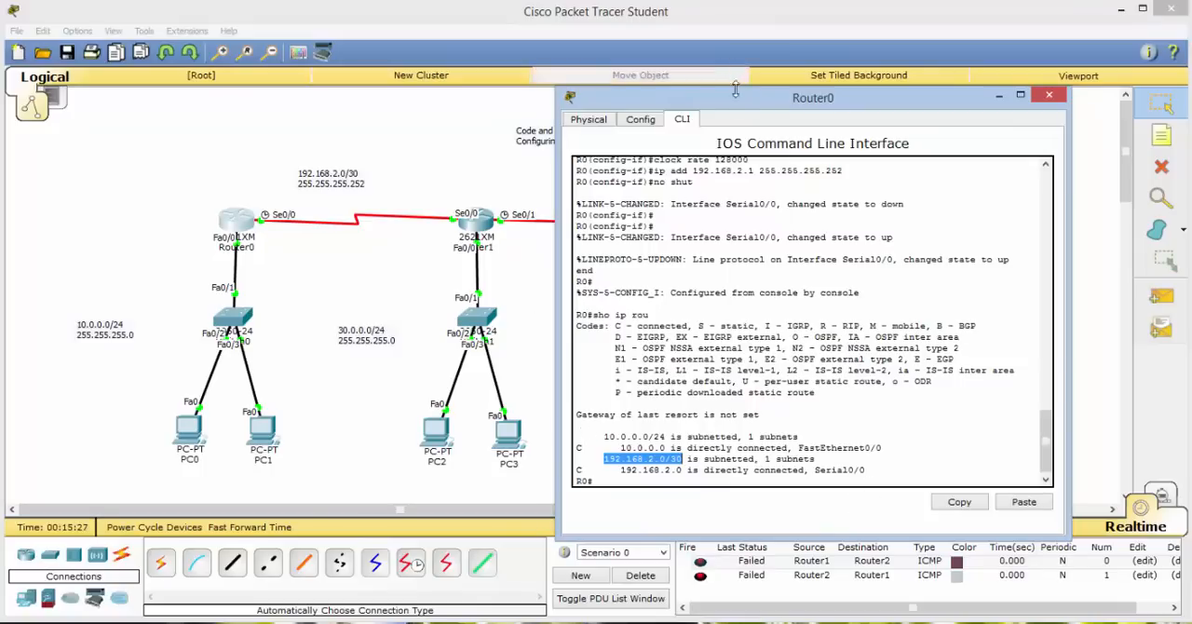
pyautogui.moveTo(736, 89); pyautogui.dragTo(836, 141)
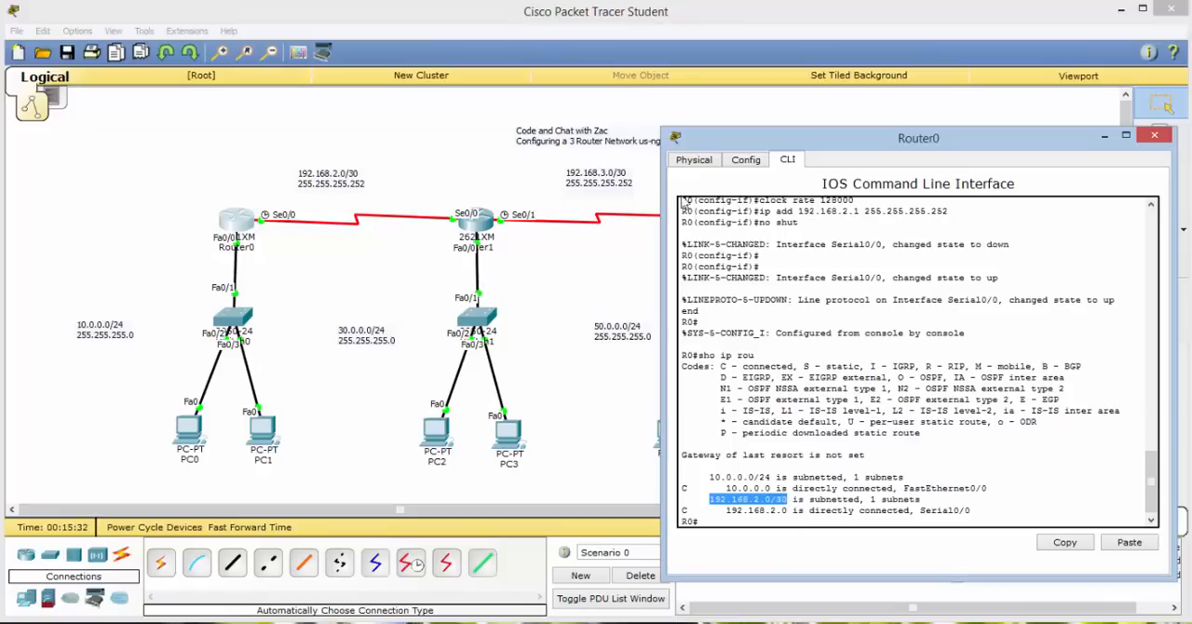
pyautogui.moveTo(759, 141); pyautogui.dragTo(240, 119)
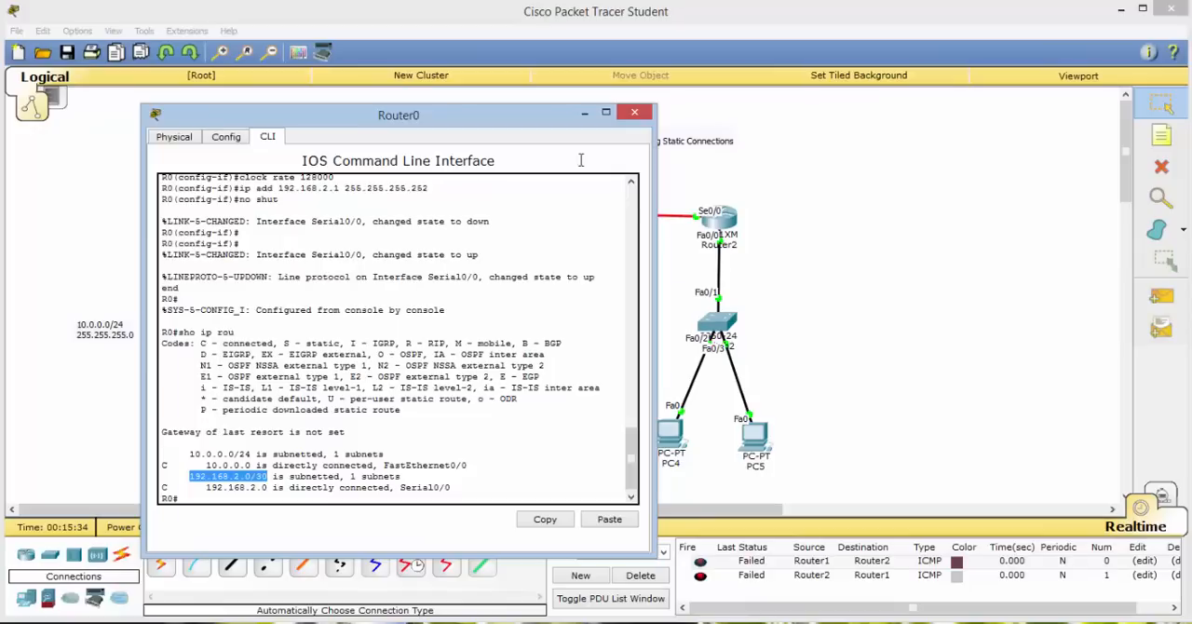
pyautogui.moveTo(447, 118); pyautogui.dragTo(766, 89)
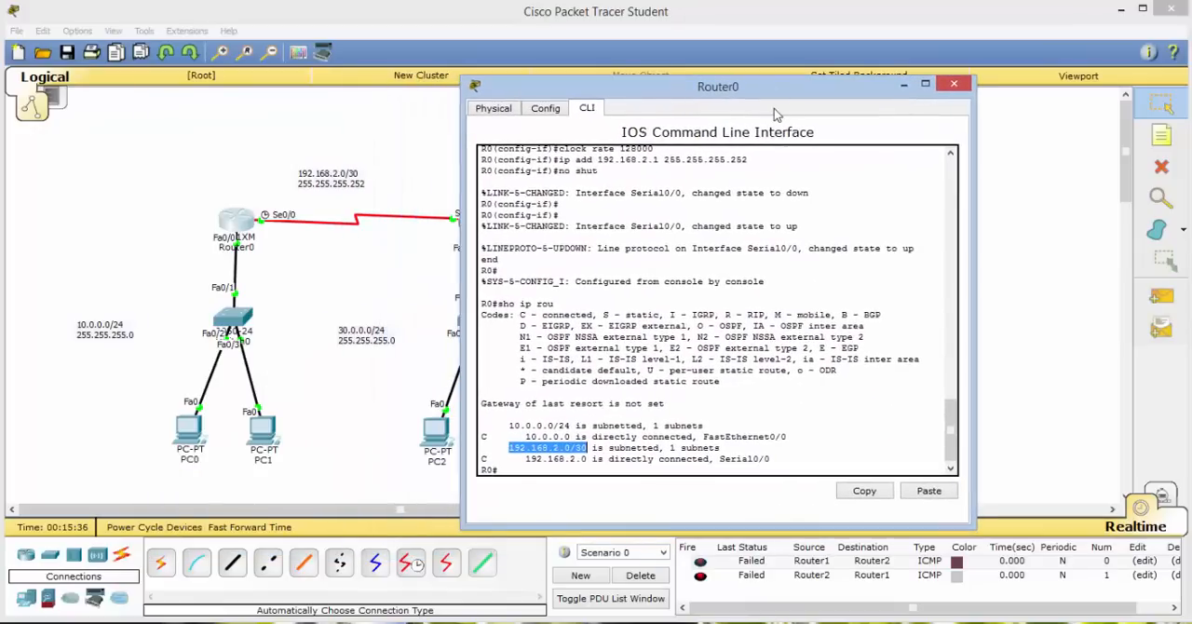
# Discard the ip route text at R0's privileged prompt and enter global configuration mode with conf t.
pyautogui.click(553, 470)
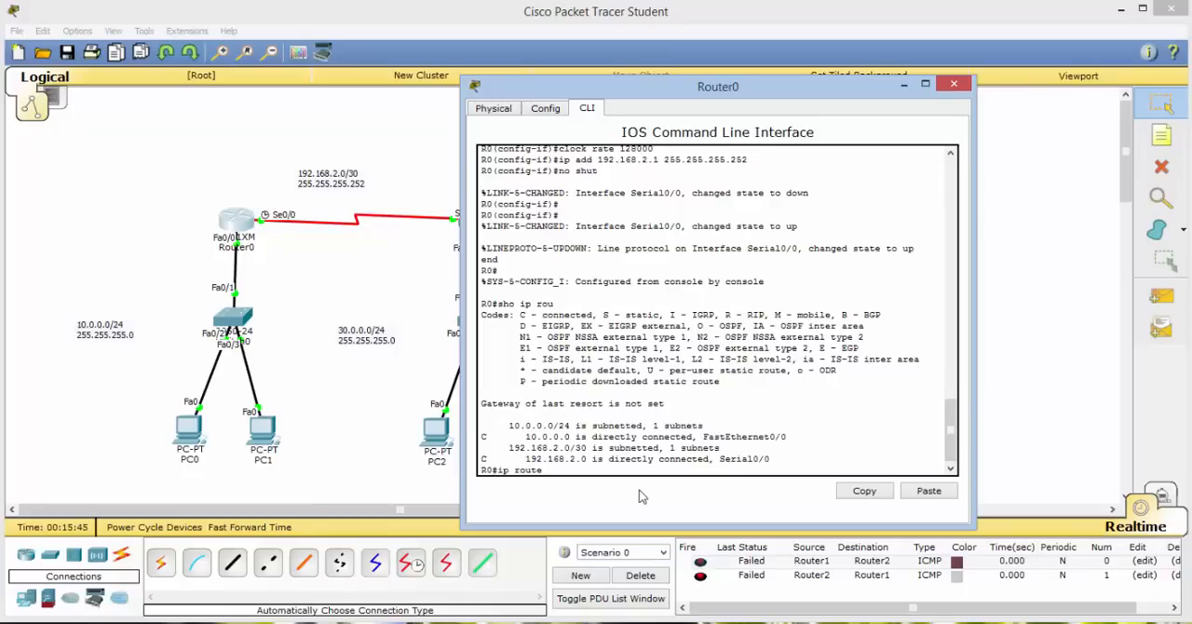
pyautogui.press('BackSpace')
pyautogui.press('BackSpace')
pyautogui.press('BackSpace')
pyautogui.press('BackSpace')
pyautogui.press('BackSpace')
pyautogui.press('BackSpace')
pyautogui.press('BackSpace')
pyautogui.press('BackSpace')
pyautogui.press('BackSpace')
pyautogui.write('conf t')
pyautogui.press('Return')
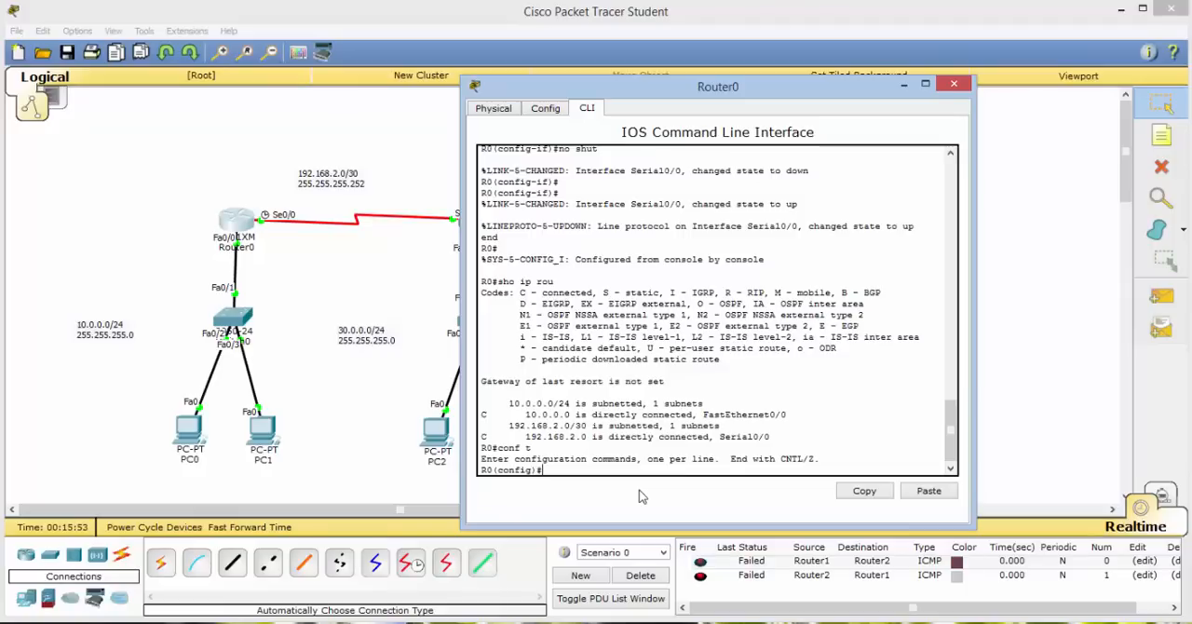
# Begin a static route on R0 to network 30.0.0.0 with mask 255.255.255.0 using ip route.
pyautogui.write('ip route')
pyautogui.moveTo(736, 91); pyautogui.dragTo(937, 88)
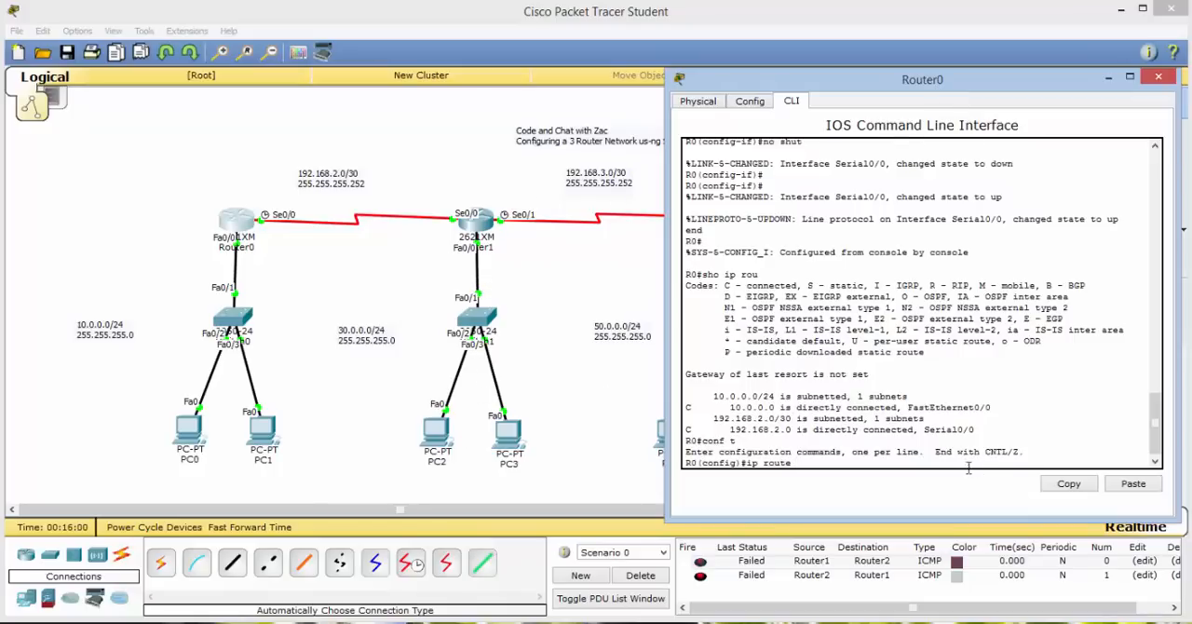
pyautogui.write('30.0.0.0 255.255.255.0 192.168.2.2')
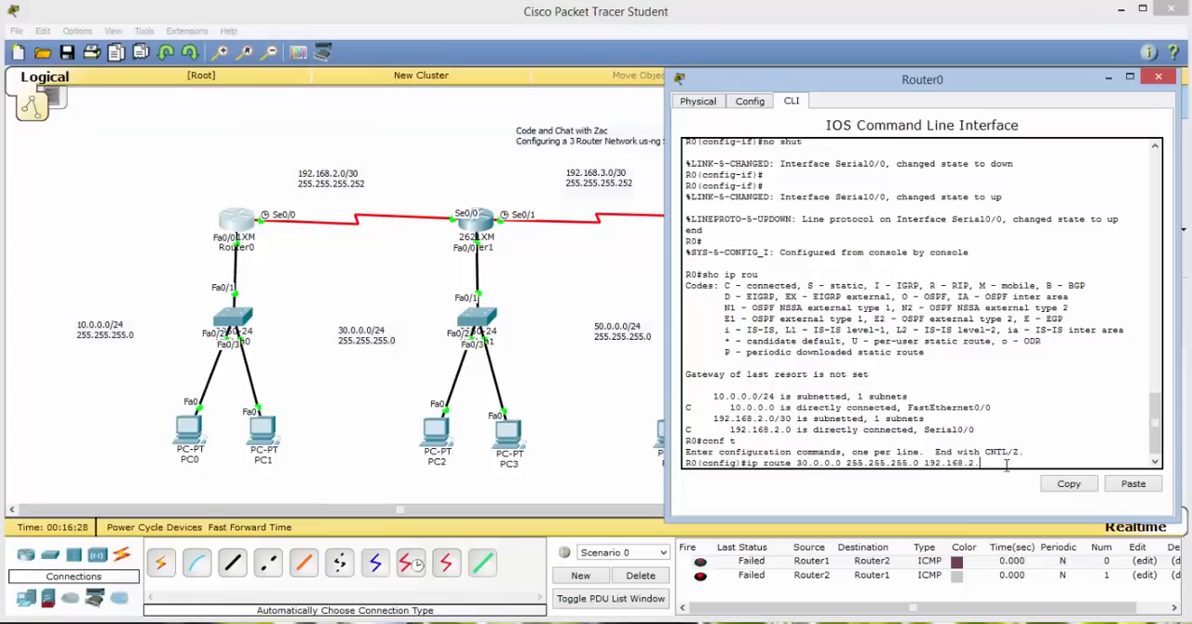
# Finish R0's 30.0.0.0 route with next hop 192.168.2.2 and add a static route to 192.168.3.0 with mask 255.255.255.252 via 192.168.2.2.
pyautogui.press('Return')
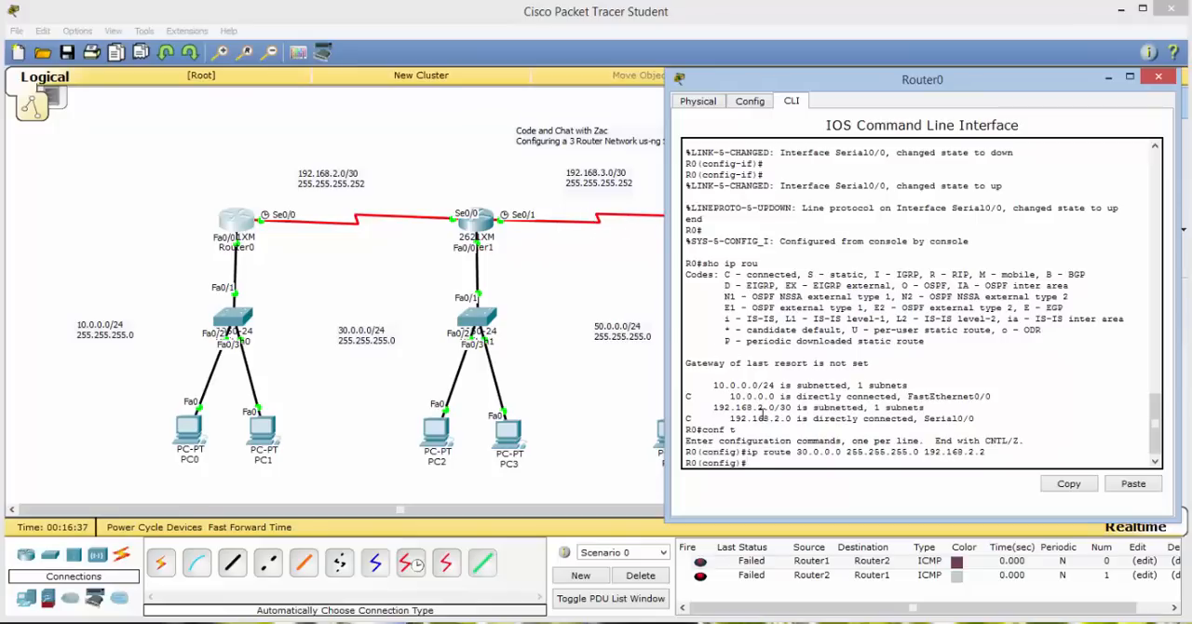
pyautogui.write('p route 192.168.3.0 255.255.')
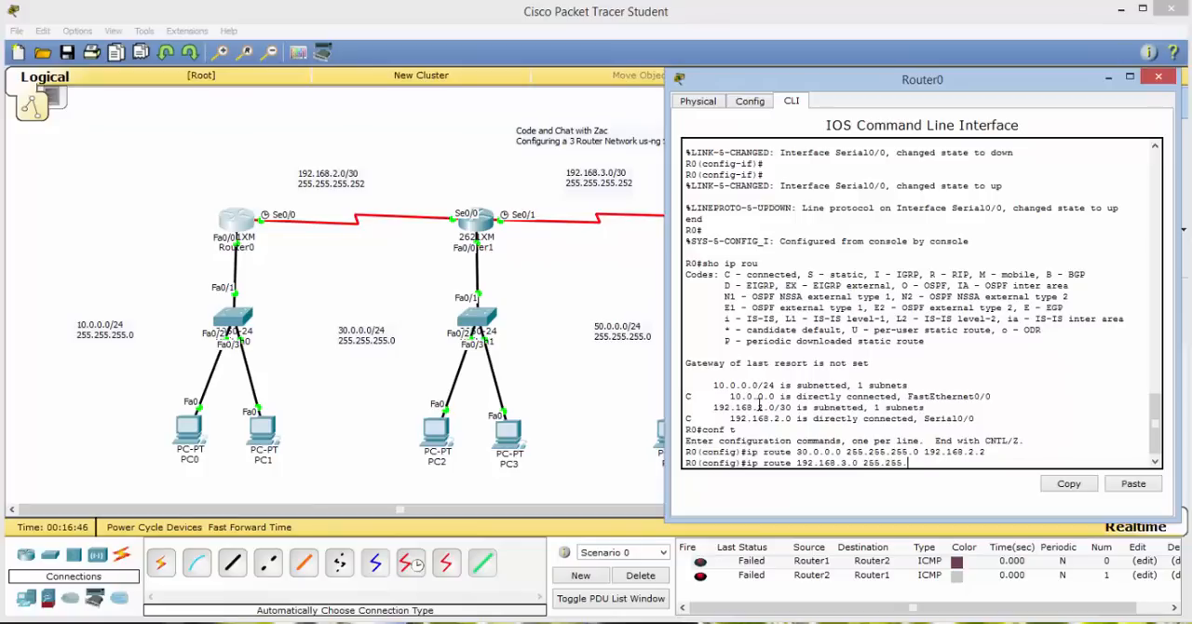
pyautogui.write('255.252')
pyautogui.write('192.168.3')
pyautogui.press('Return')
# Add a static route on R0 to network 50.0.0.0 with mask 255.255.255.0 via next hop 192.168.2.2.
pyautogui.write('ip route')
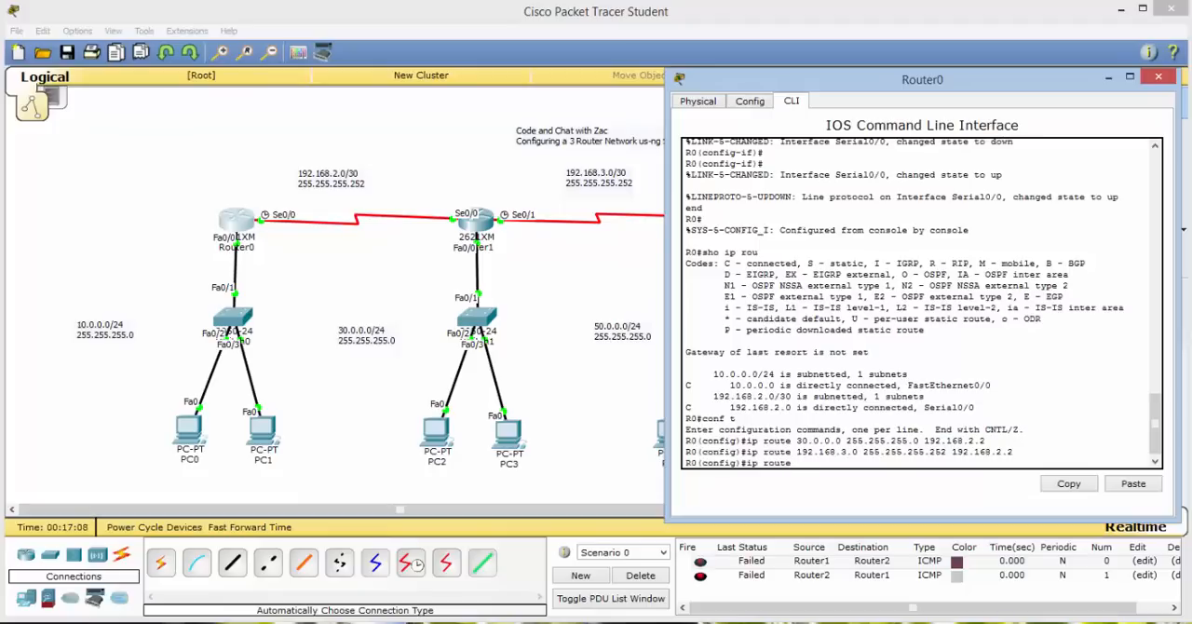
pyautogui.moveTo(1024, 87); pyautogui.dragTo(1036, 110)
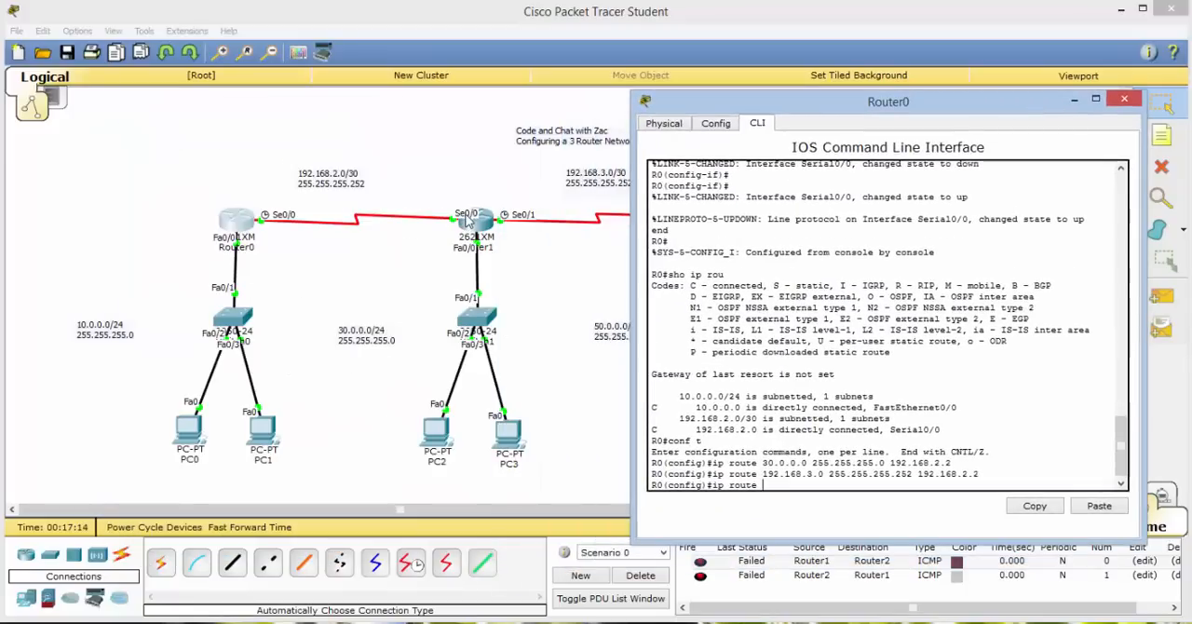
pyautogui.write('50.0.0.0 255.255.2')
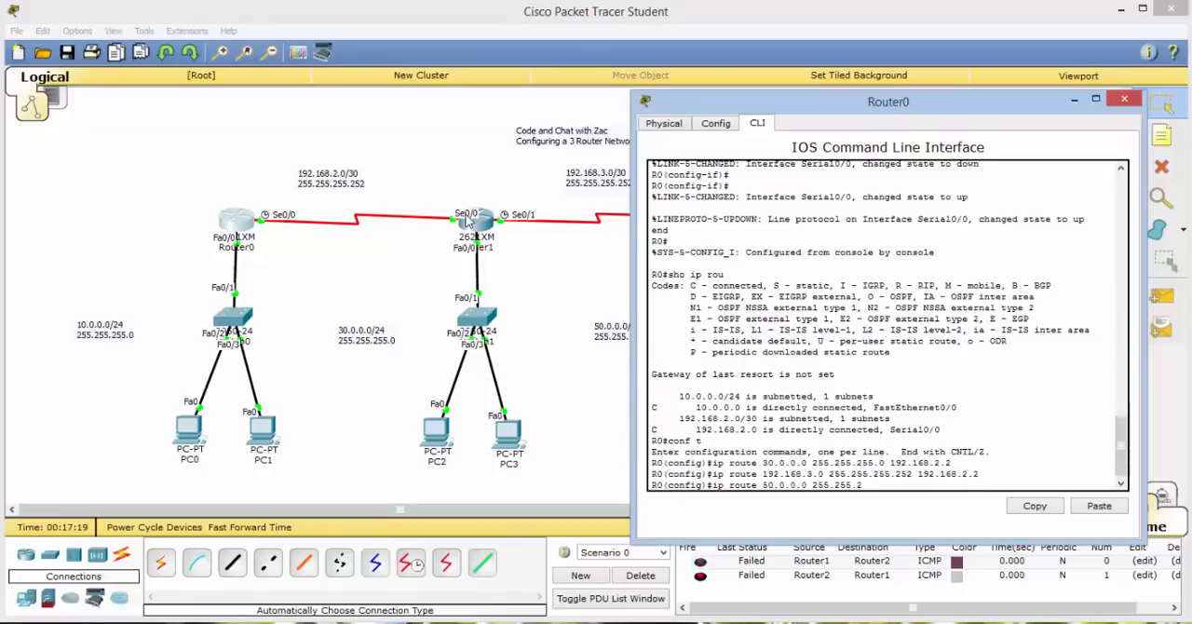
pyautogui.write('55.0 192.168.2.2')
pyautogui.press('Return')
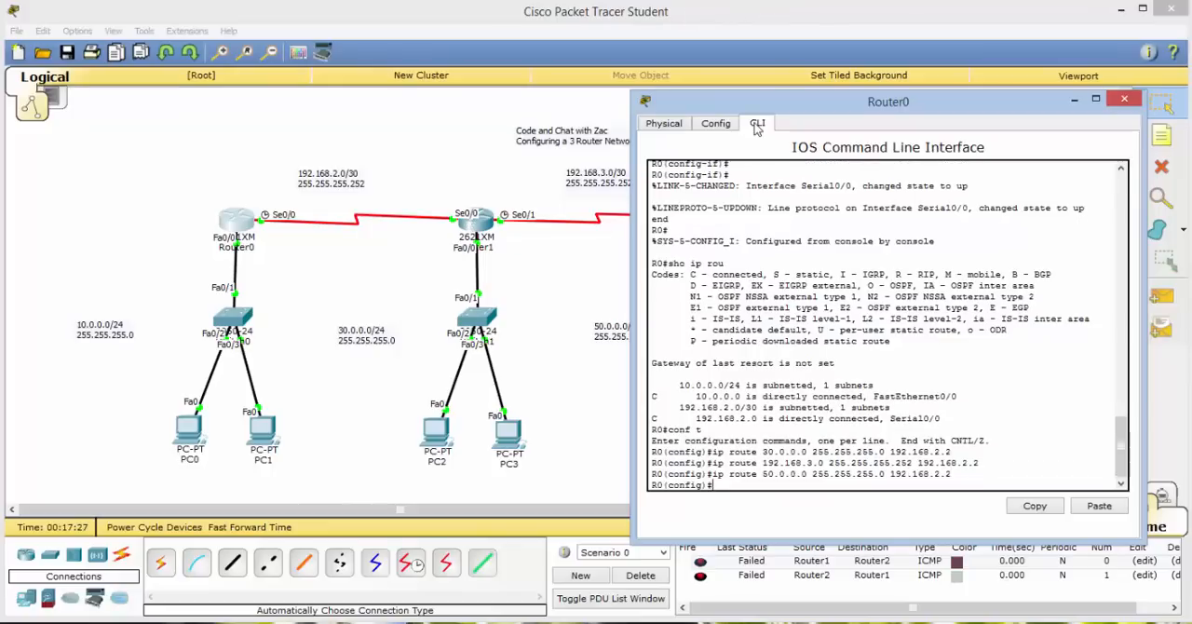
# Leave configuration mode on R0 with end, display its routing table with sh ip rou and close Router0's window.
pyautogui.write("end'")
pyautogui.press('Return')
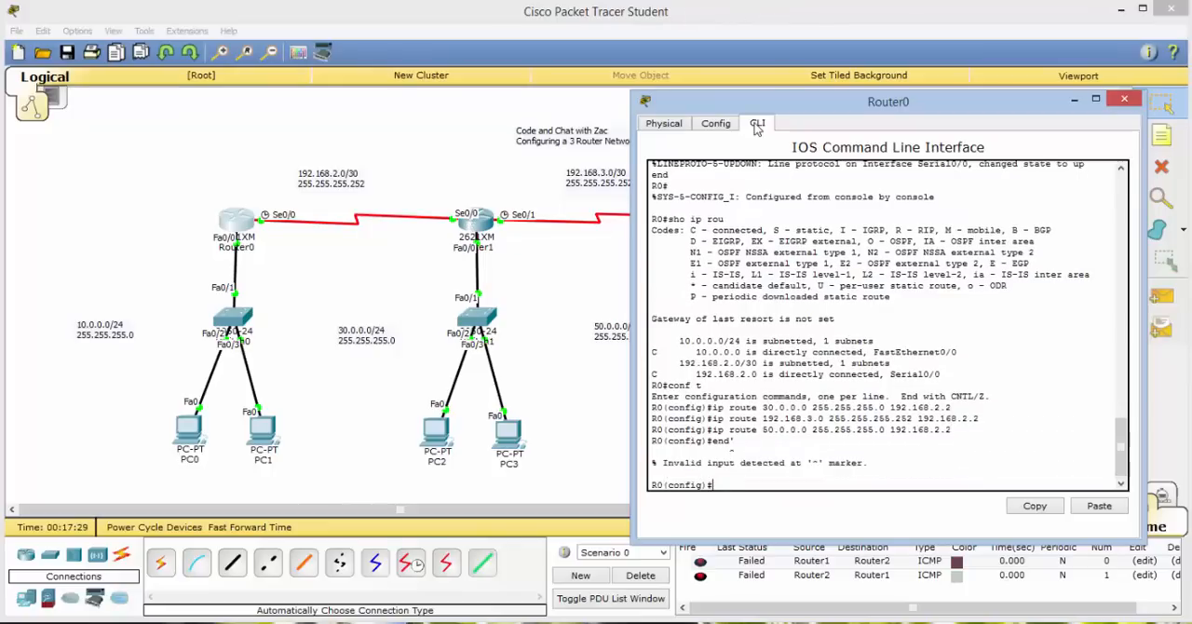
pyautogui.write('end')
pyautogui.press('Return')
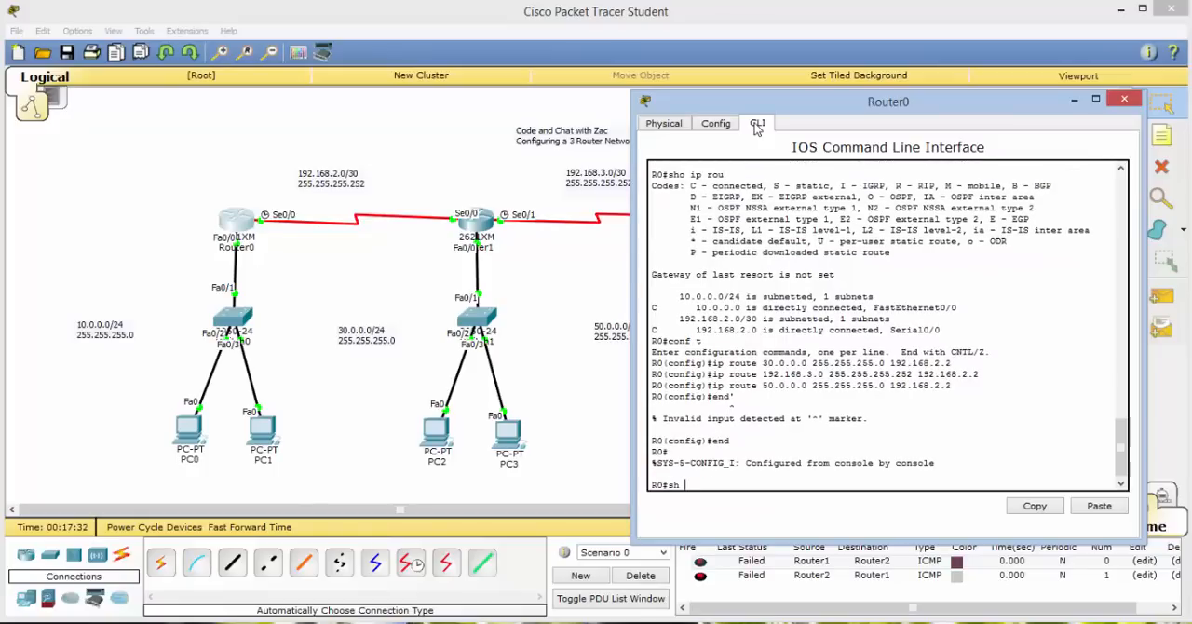
pyautogui.write('sh ip rou')
pyautogui.press('Return')
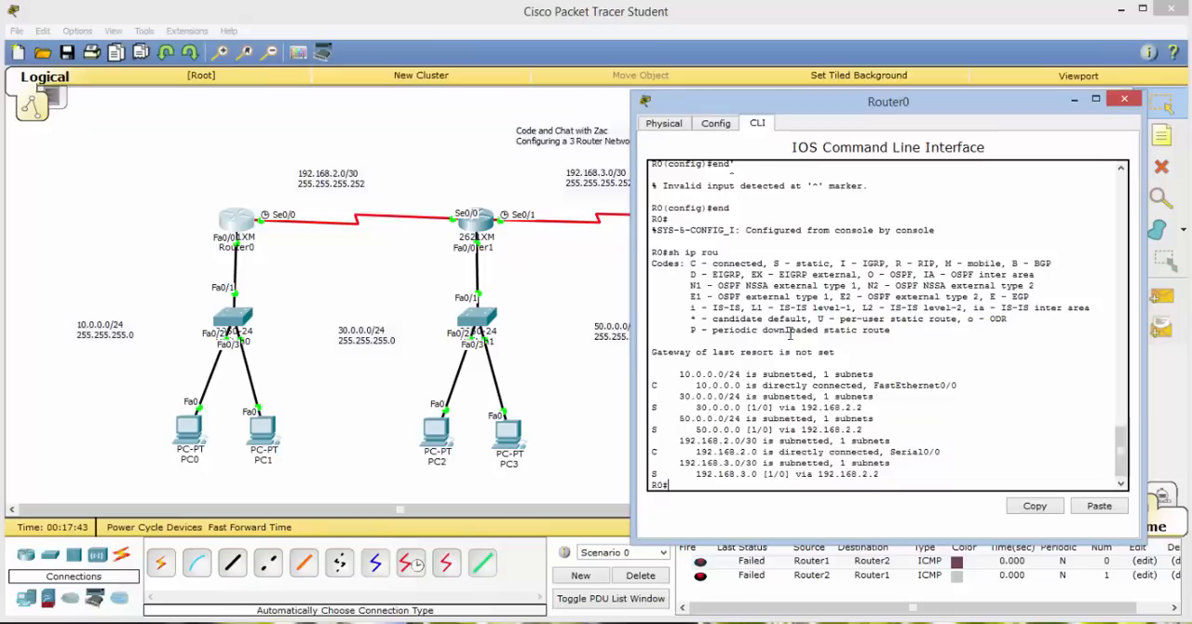
pyautogui.click(1124, 99)
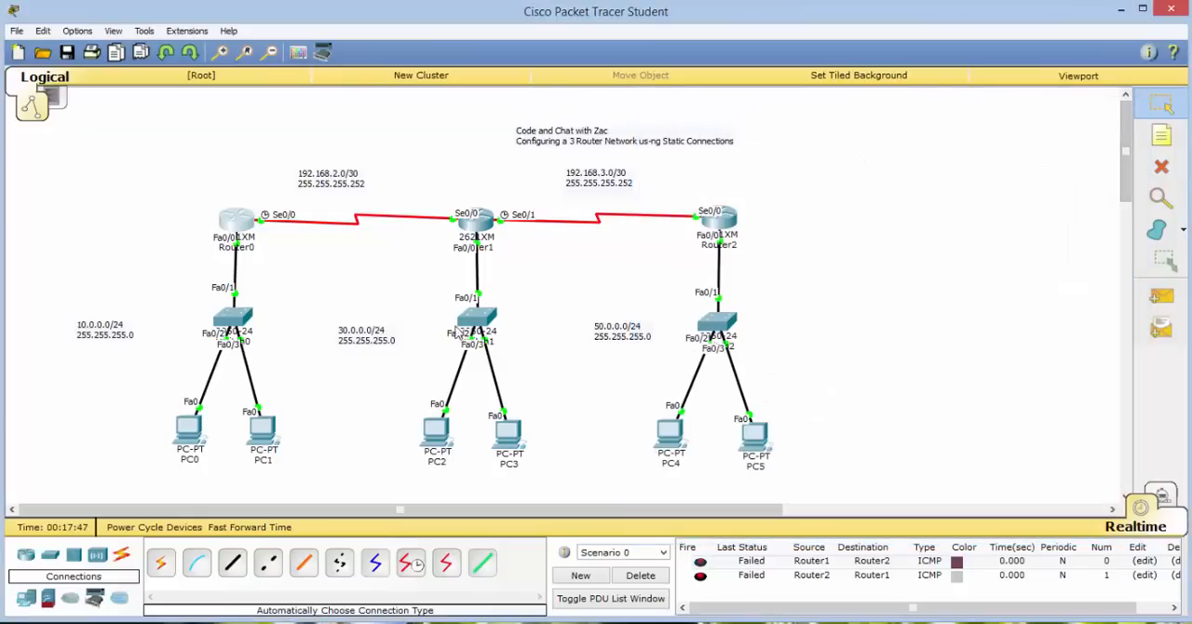
# Open Router1's command line, leave configuration mode with end and display its routing table with sh ip rou beside the topology.
pyautogui.click(483, 236)
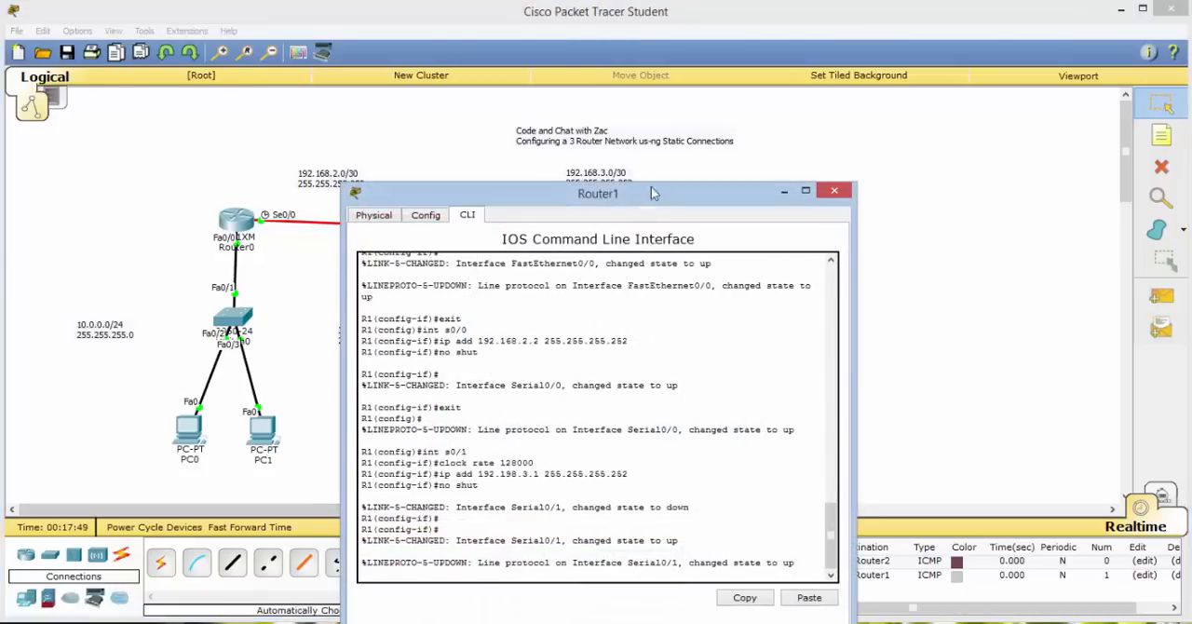
pyautogui.moveTo(735, 202); pyautogui.dragTo(789, 163)
pyautogui.press('Return')
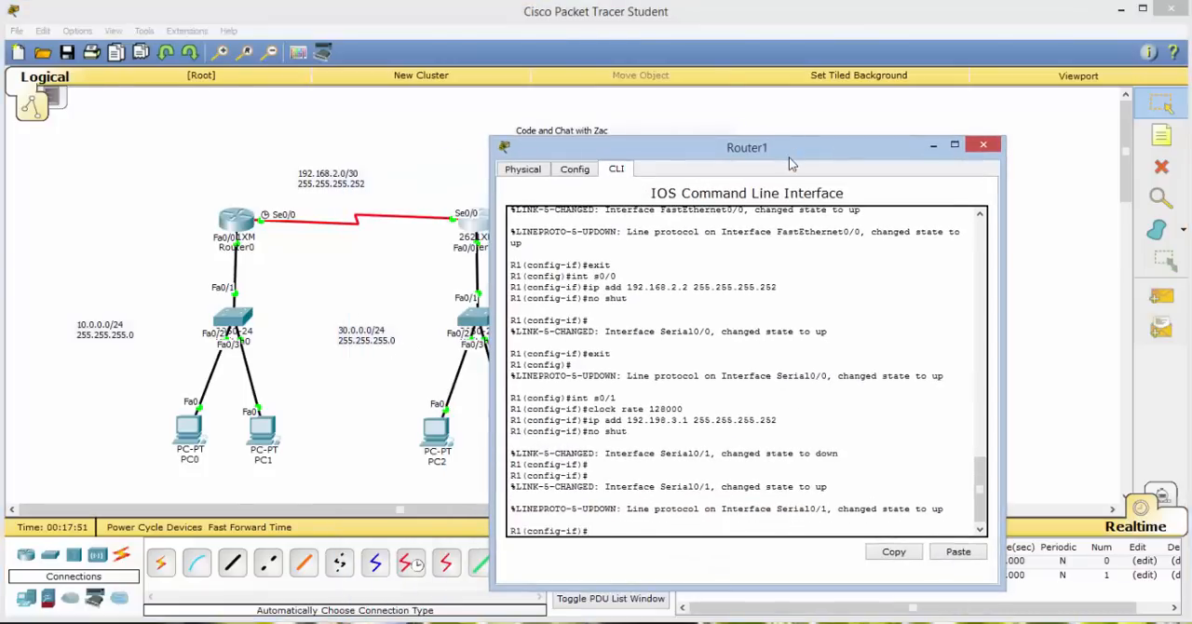
pyautogui.write('ebnd')
pyautogui.press('Return')
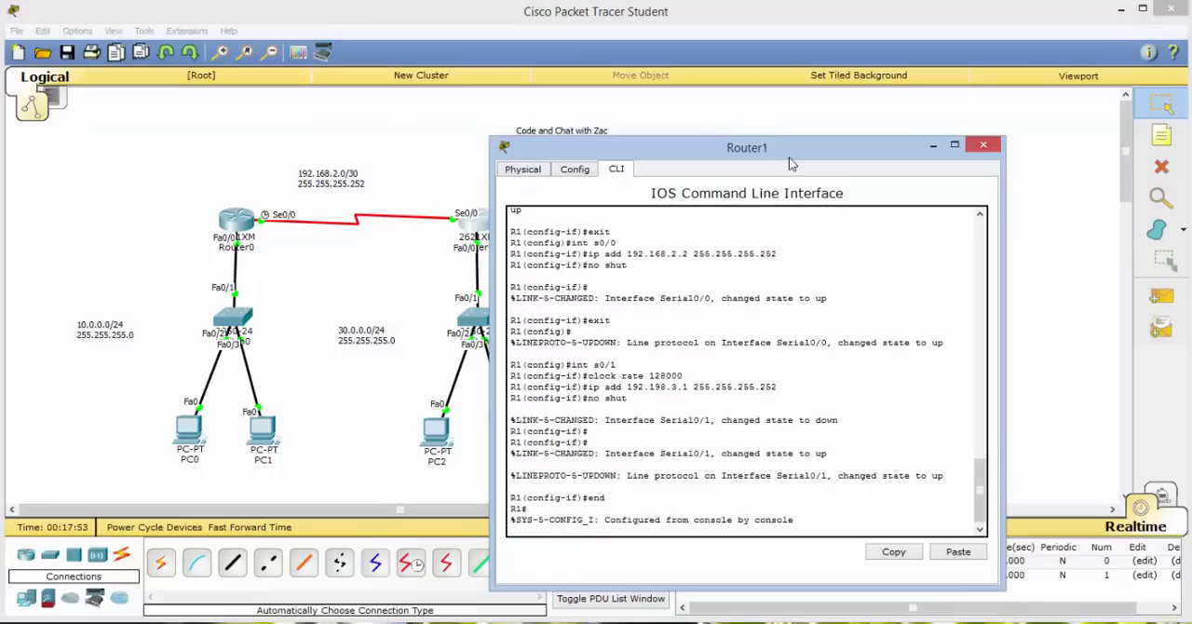
pyautogui.press('Return')
pyautogui.write('sh i')
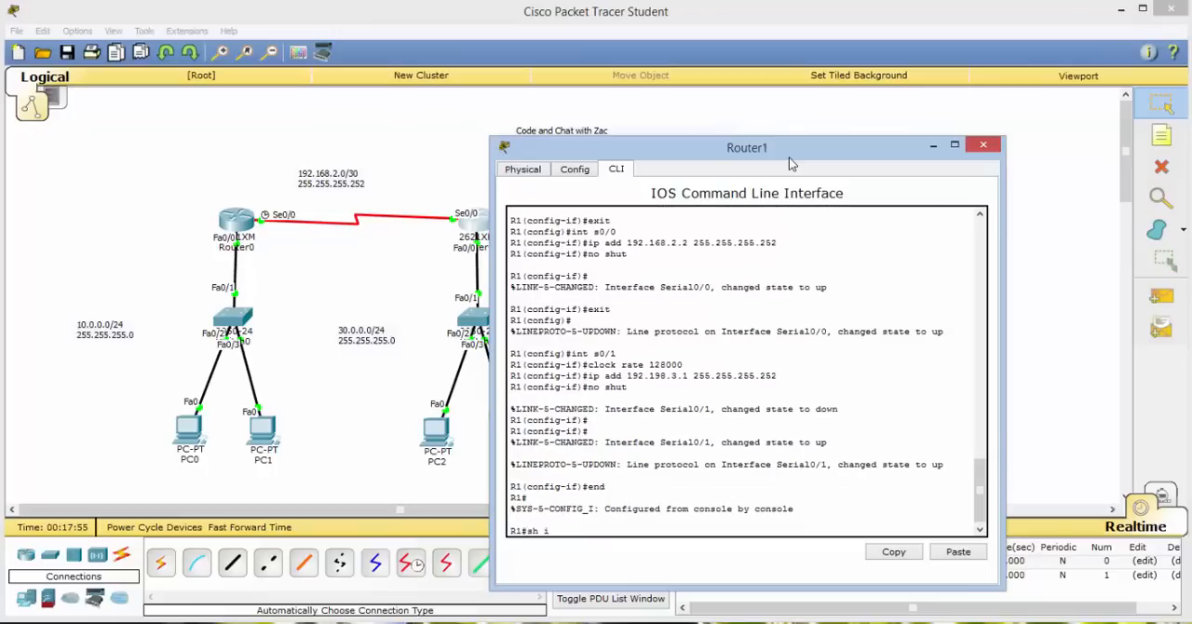
pyautogui.write('p rou')
pyautogui.press('Return')
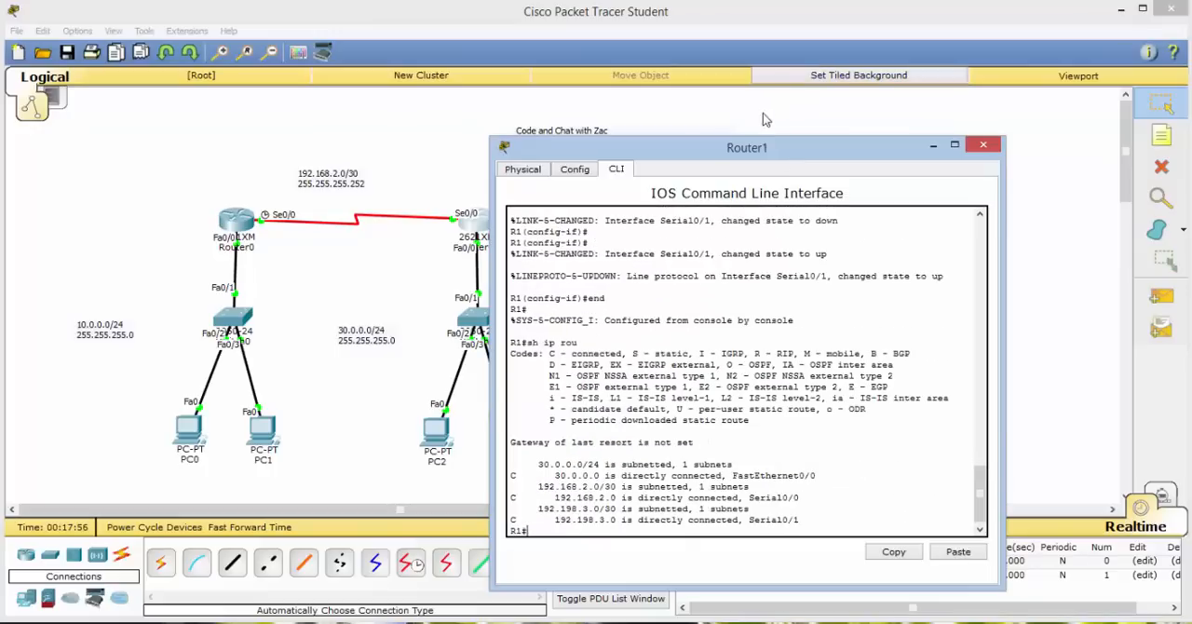
pyautogui.moveTo(794, 142); pyautogui.dragTo(1029, 96)
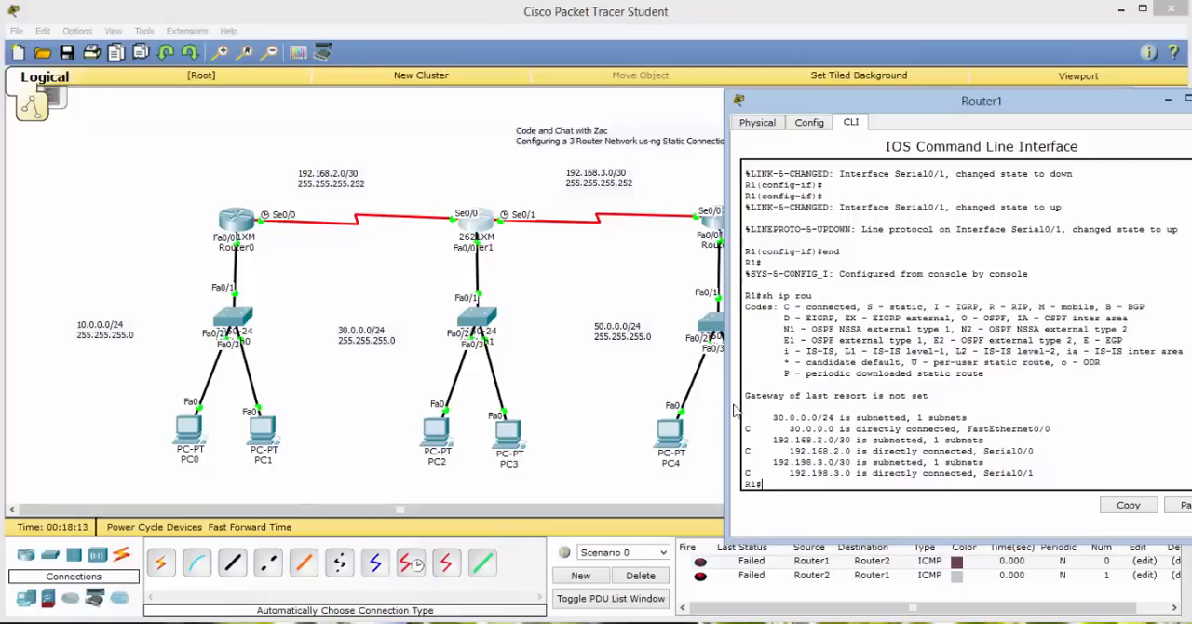
# Enter global configuration mode on R1 and add a static route to 10.0.0.0 with mask 255.255.255.0 via 192.168.2.1.
pyautogui.write('conf t')
pyautogui.press('Return')
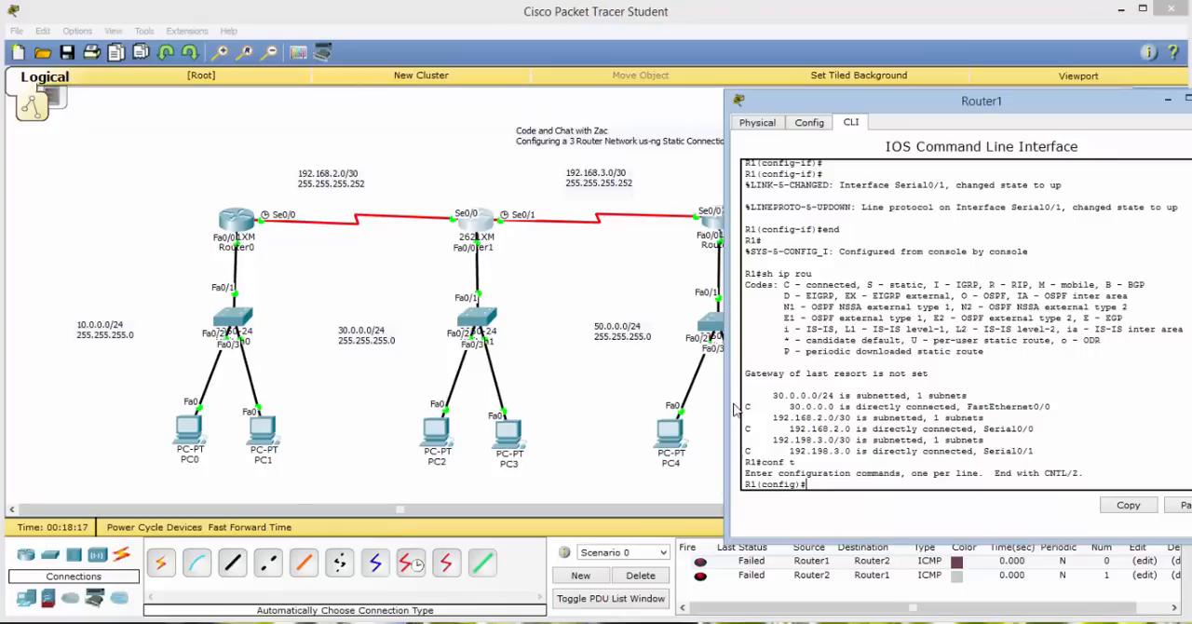
pyautogui.write('ip route')
pyautogui.write('10.0.0.0 255.255')
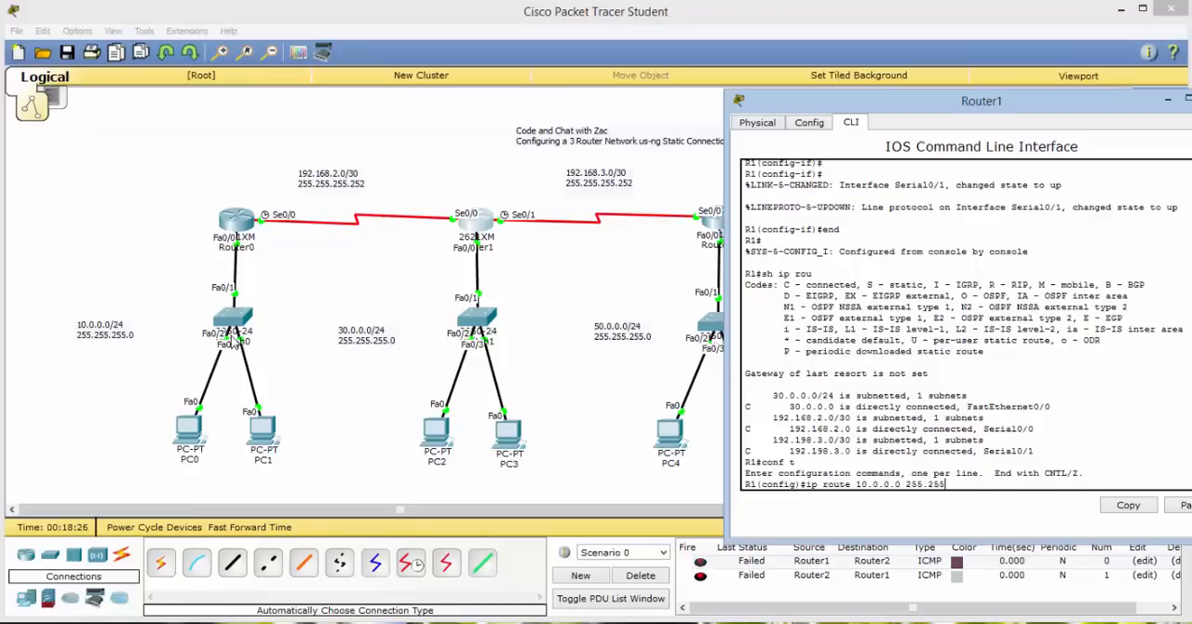
pyautogui.write('.255.0')
pyautogui.write('192.168')
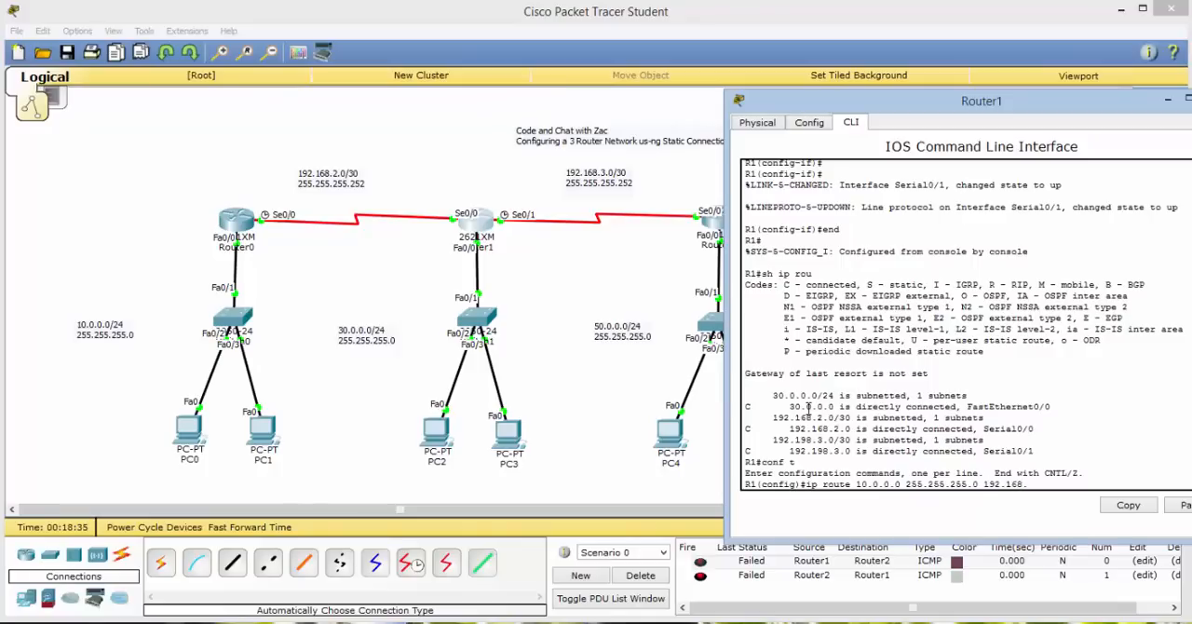
pyautogui.write('.2.1')
pyautogui.press('Return')
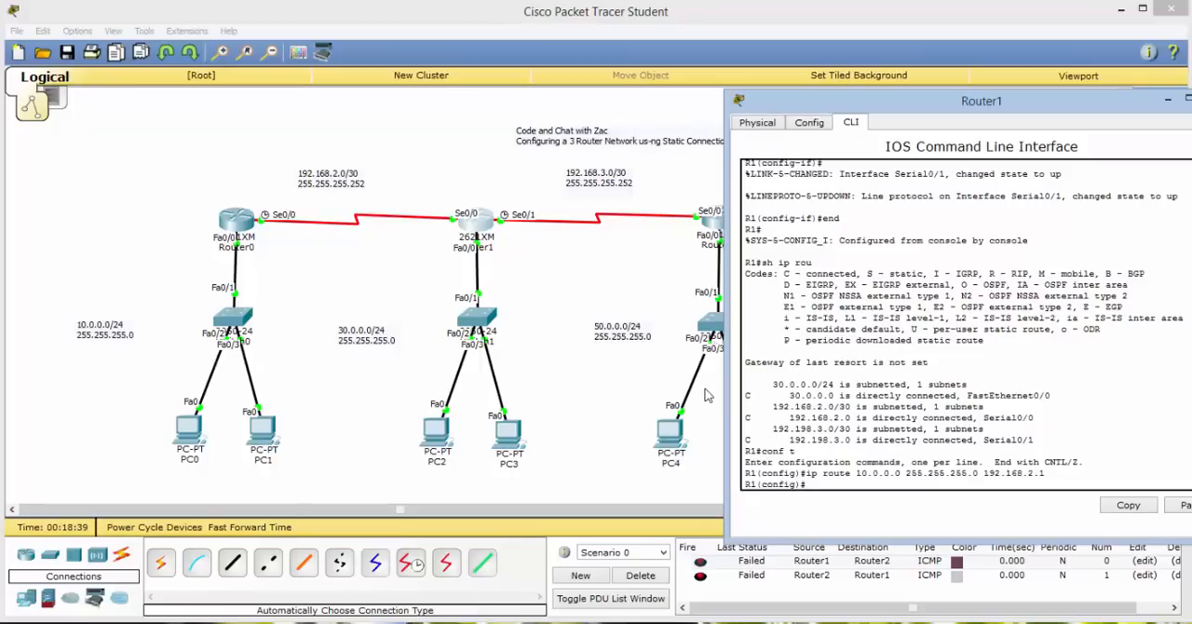
# Add a static route on R1 to network 50.0.0.0 with mask 255.255.255.0 via next hop 192.168.3.2.
pyautogui.write('ip route 50.0.0.0 255.255.255.0')
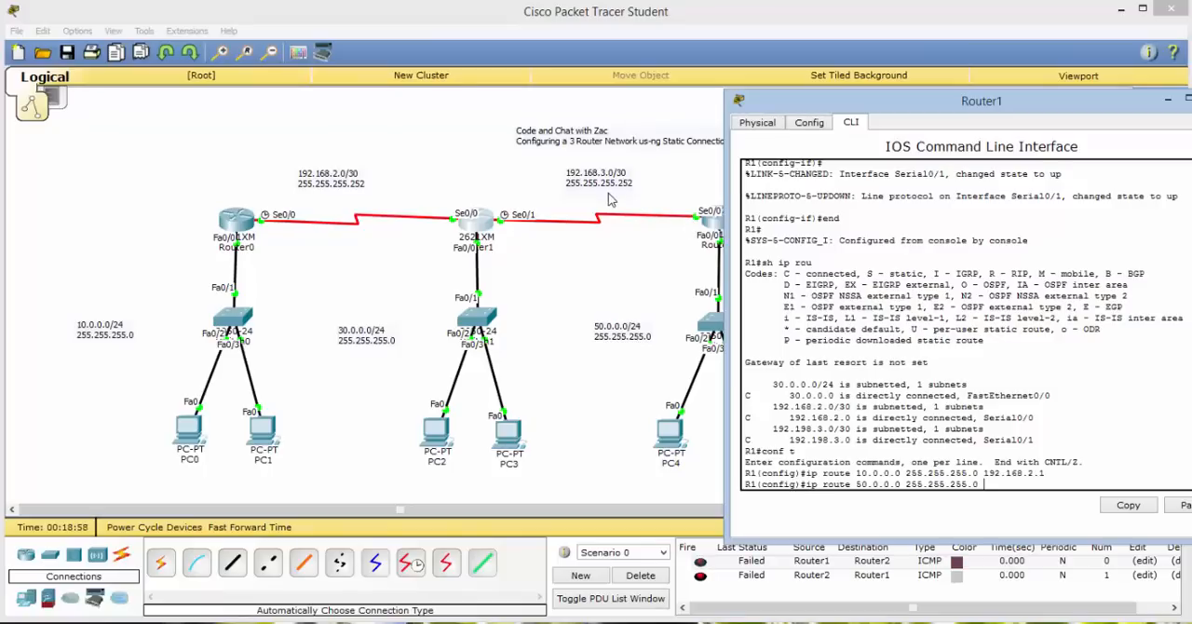
pyautogui.write('168.3.2')
pyautogui.press('Return')
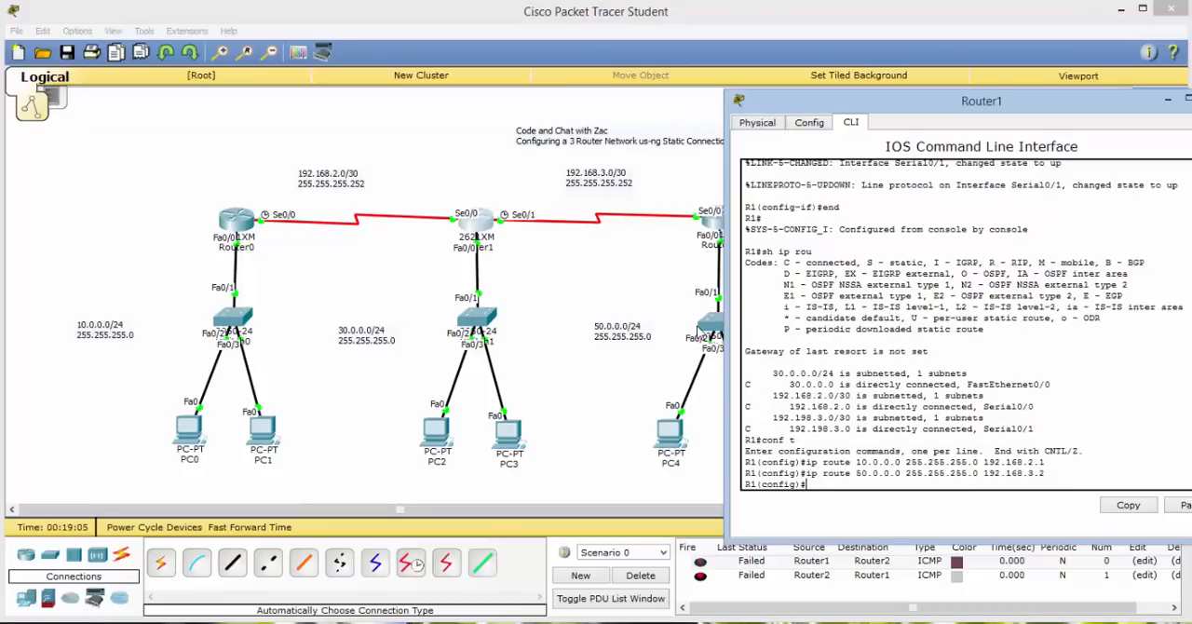
# Leave R1's configuration mode with end and check its routing table for the new static routes using sh ip rou.
pyautogui.write('end')
pyautogui.press('Return')
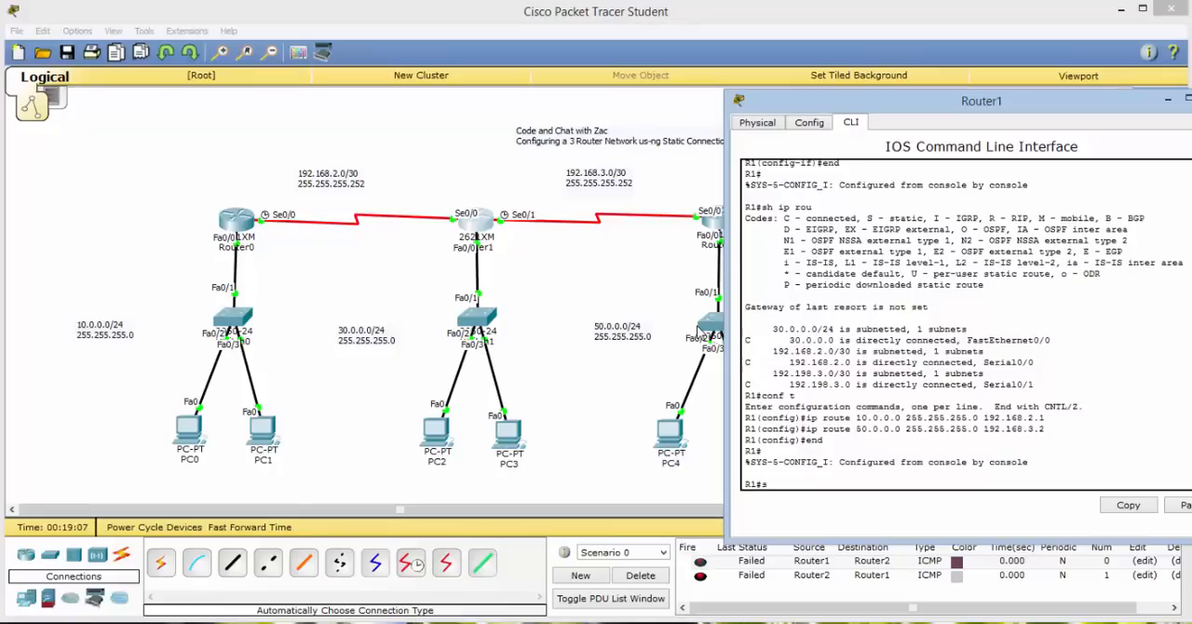
pyautogui.write('sh ip rou')
pyautogui.press('Return')
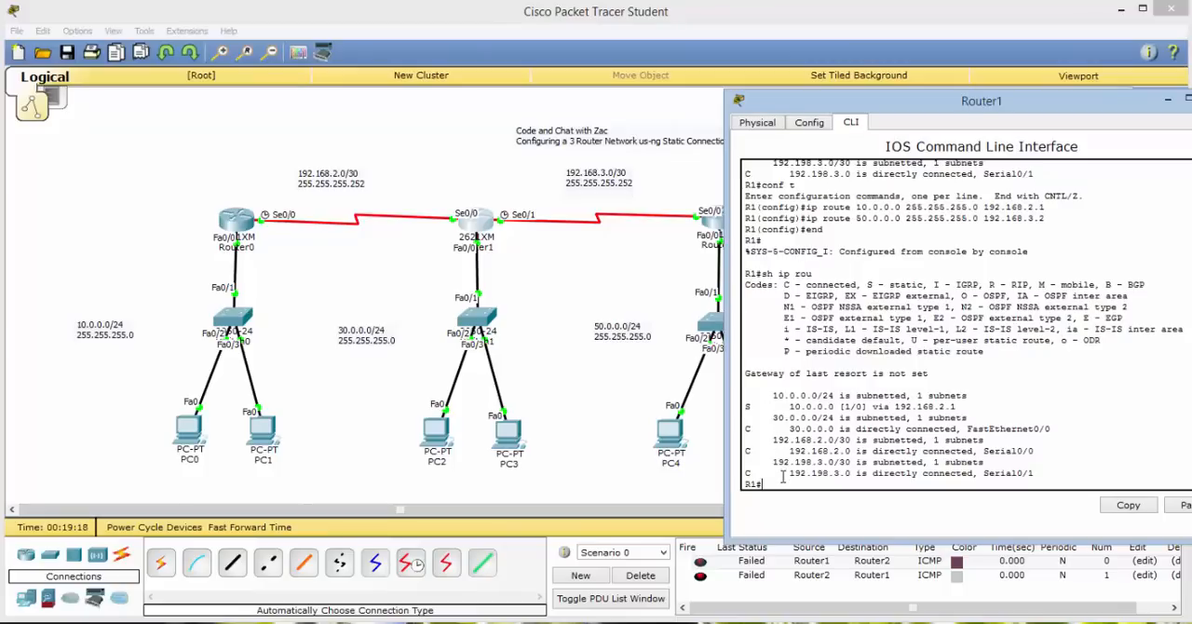
# Enter R1's static route to 50.0.0.0 255.255.255.0 via 192.168.3.2 again from configuration mode, and close Router1's window.
pyautogui.write('ioonf t')
pyautogui.press('Return')
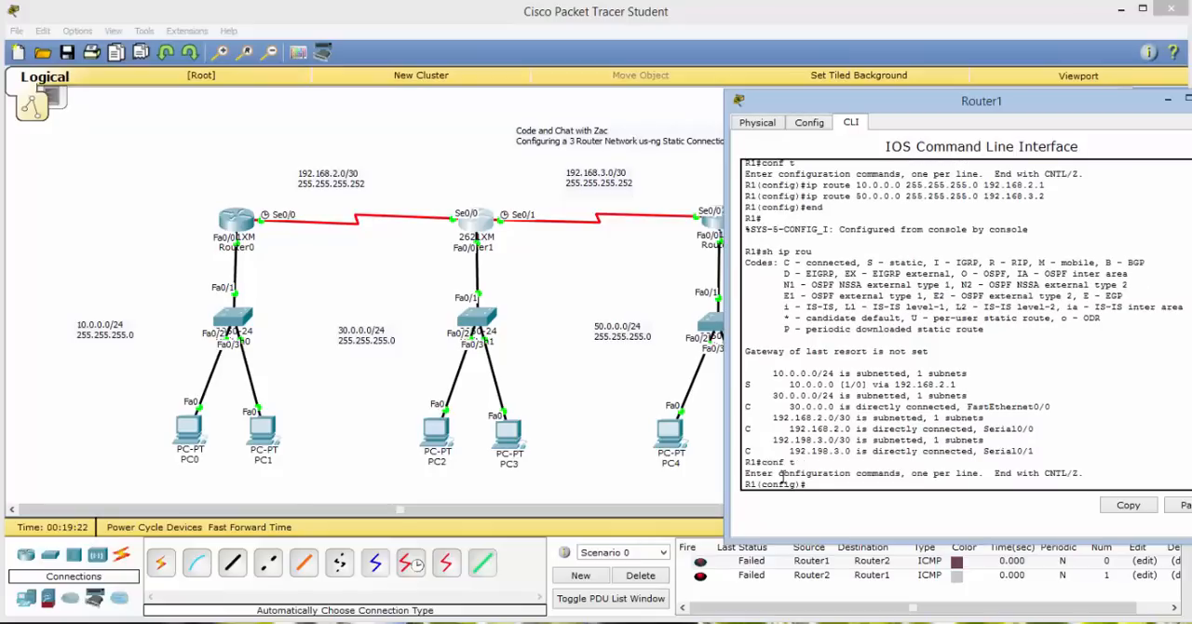
pyautogui.write('ip route 50.0.0.0 255.255.255.0')
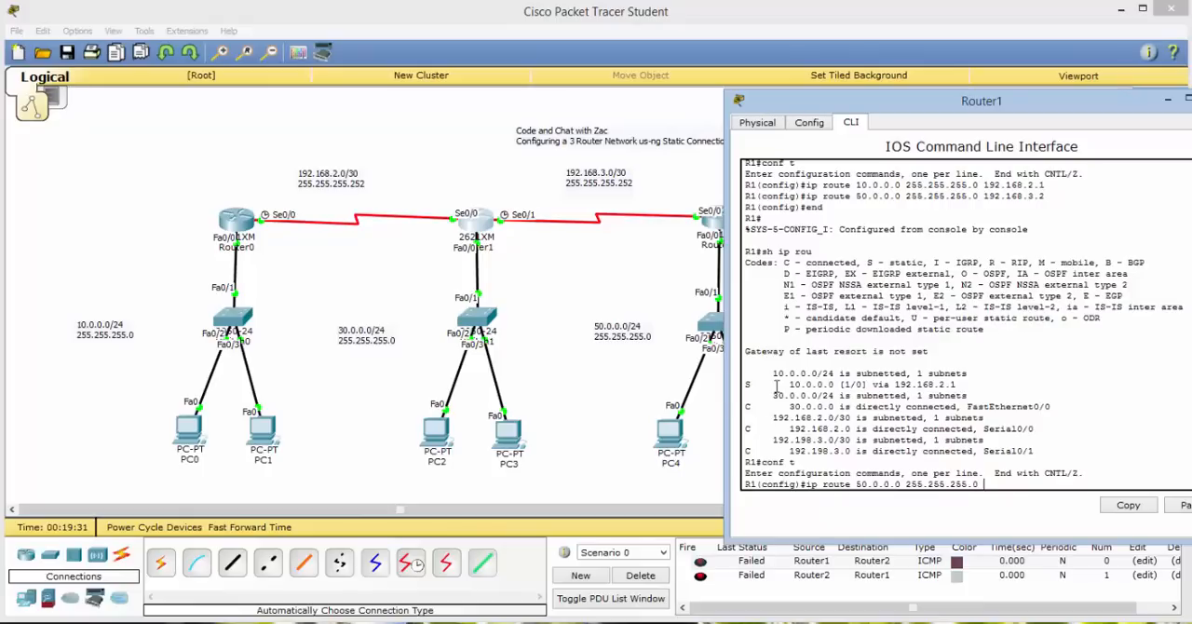
pyautogui.write(' 192.168.3.2')
pyautogui.press('Return')
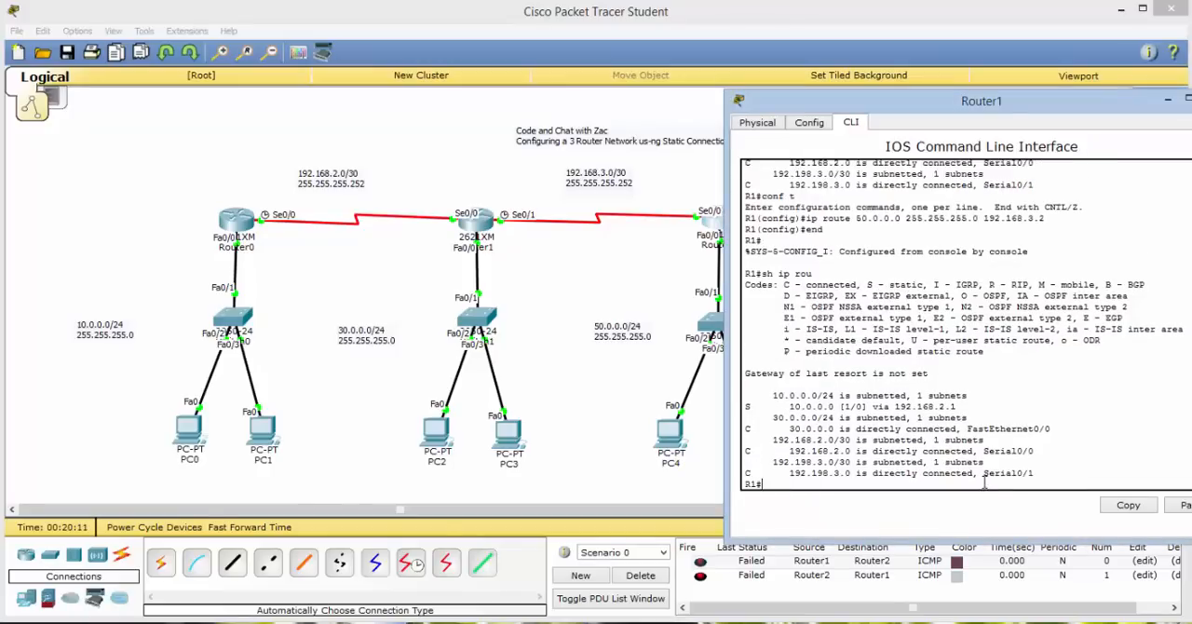
pyautogui.write('end')
pyautogui.press('Return')
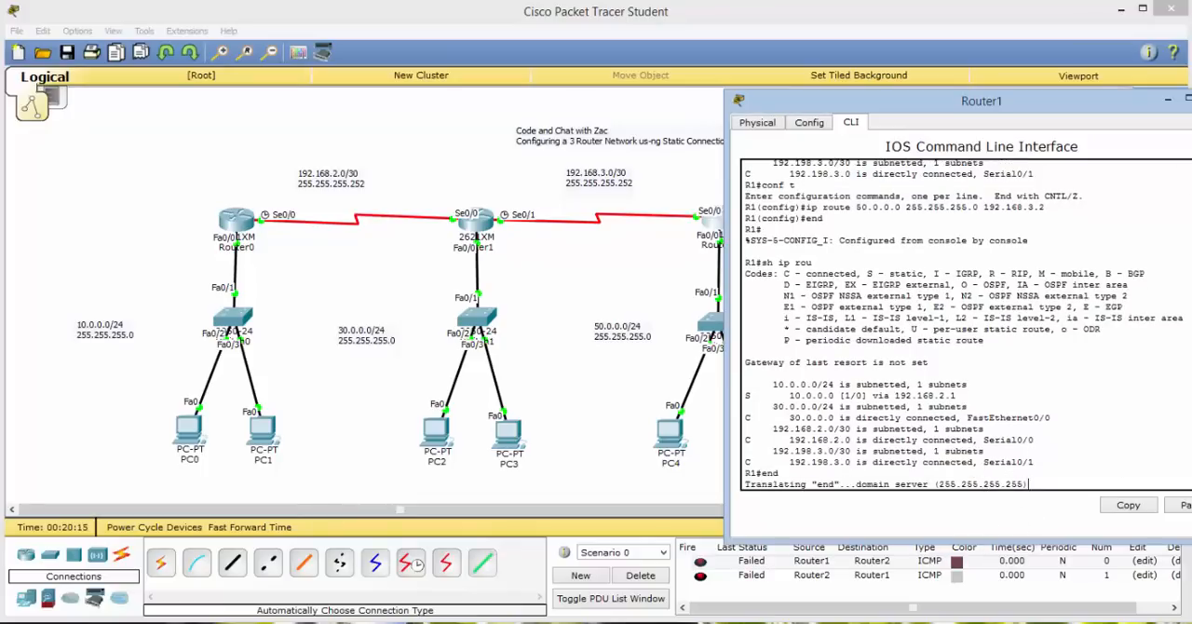
pyautogui.click(1167, 100)
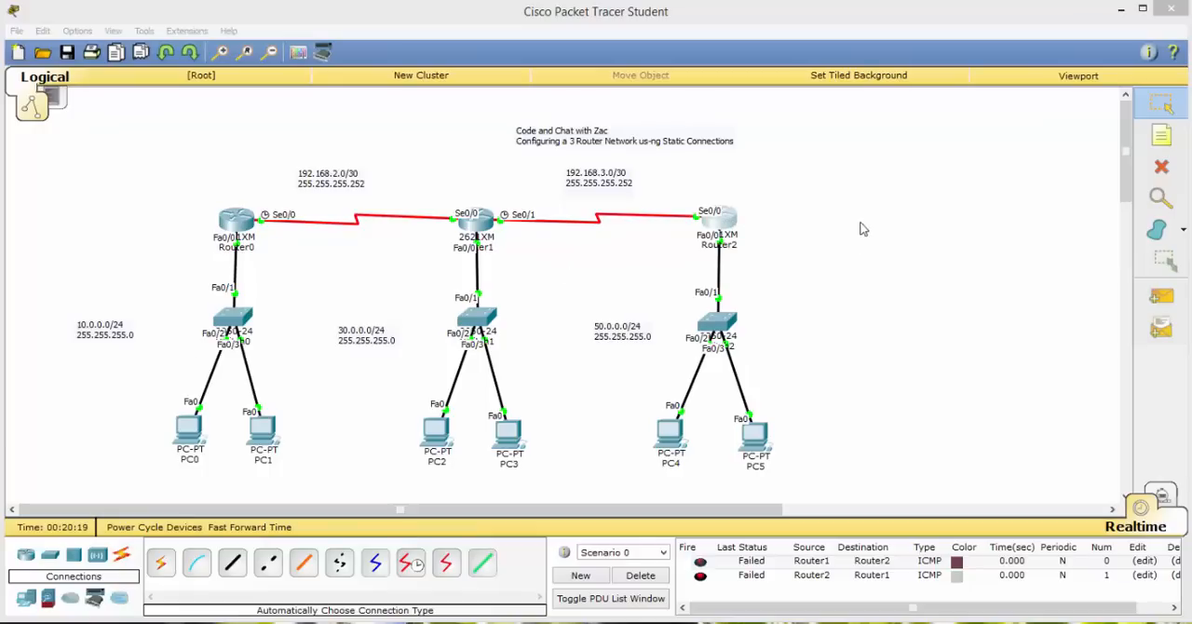
# Open Router2's command line, leave interface configuration with end and display its routing table with sh ip rou beside the topology.
pyautogui.click(727, 222)
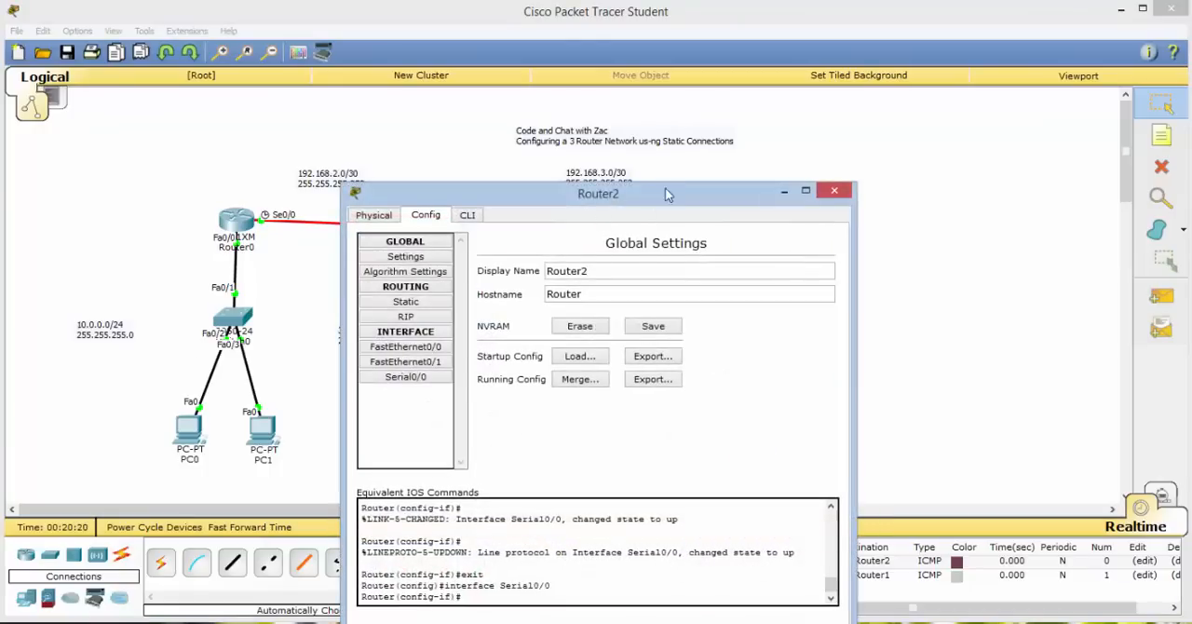
pyautogui.moveTo(665, 192); pyautogui.dragTo(798, 127)
pyautogui.click(613, 156)
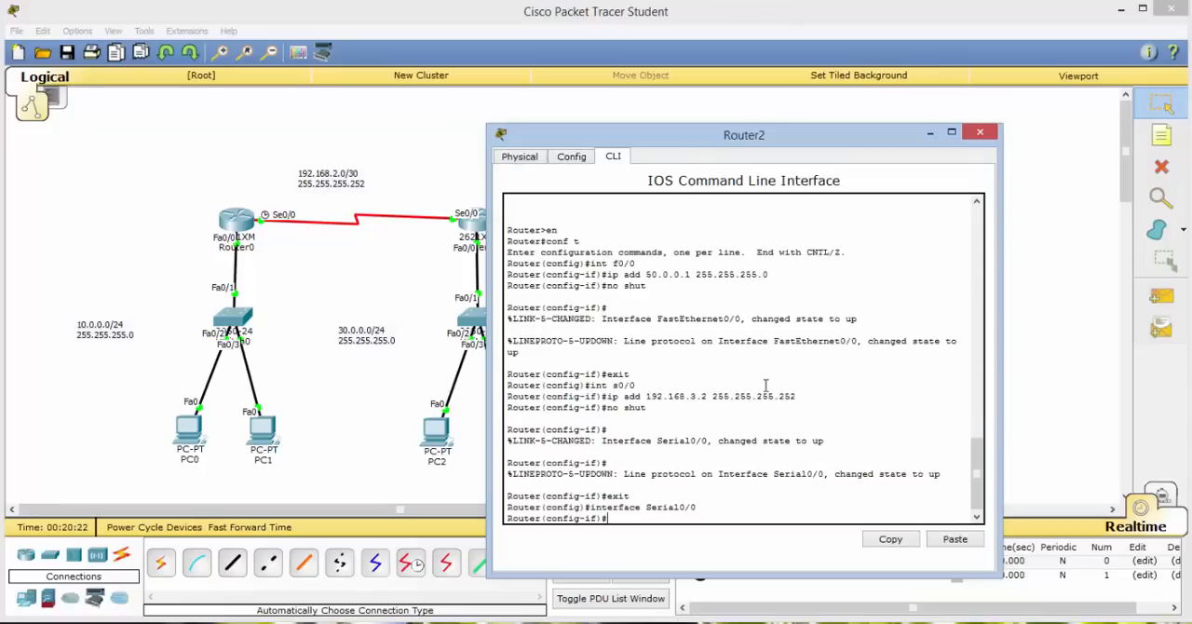
pyautogui.write('end')
pyautogui.press('Return')
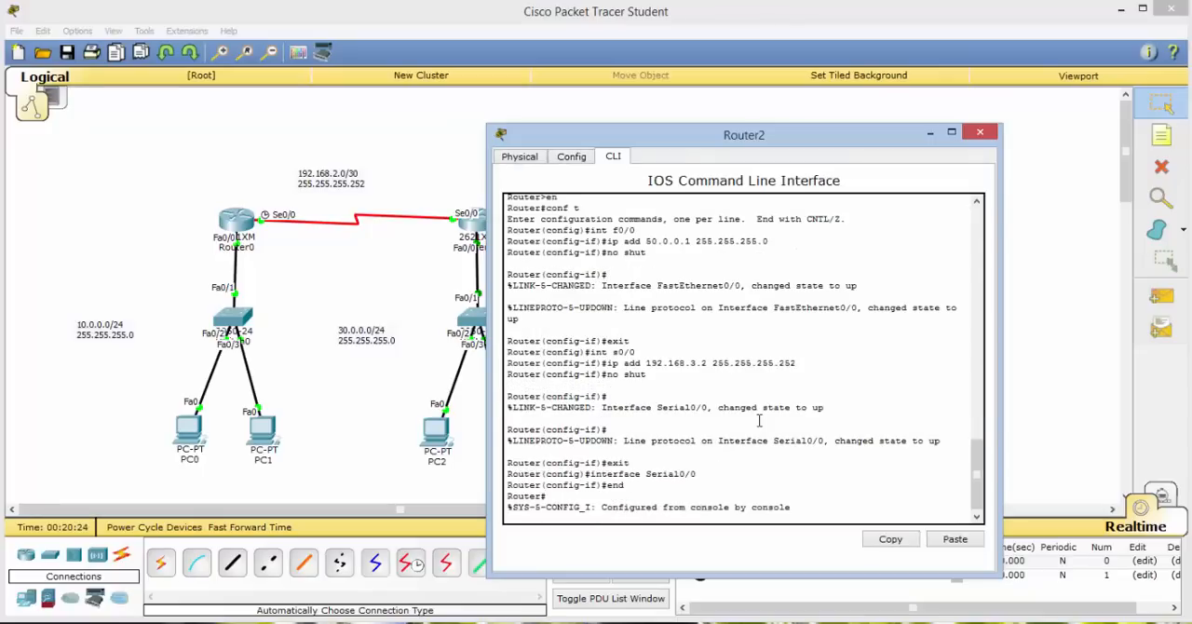
pyautogui.write('sh')
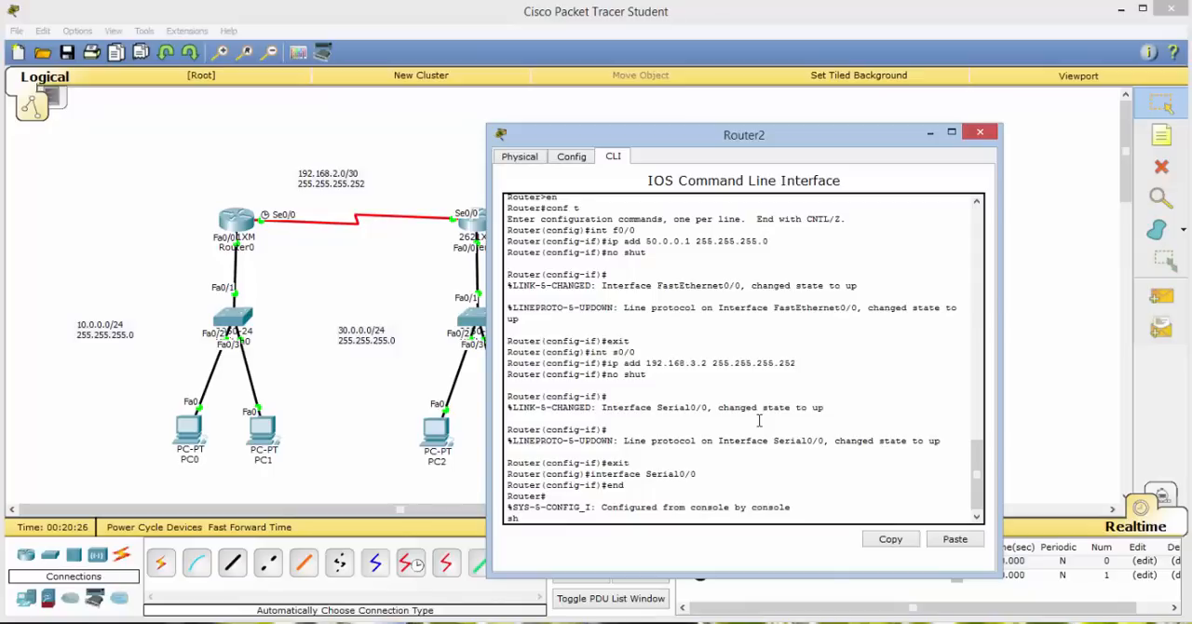
pyautogui.write(' ip rou')
pyautogui.press('Return')
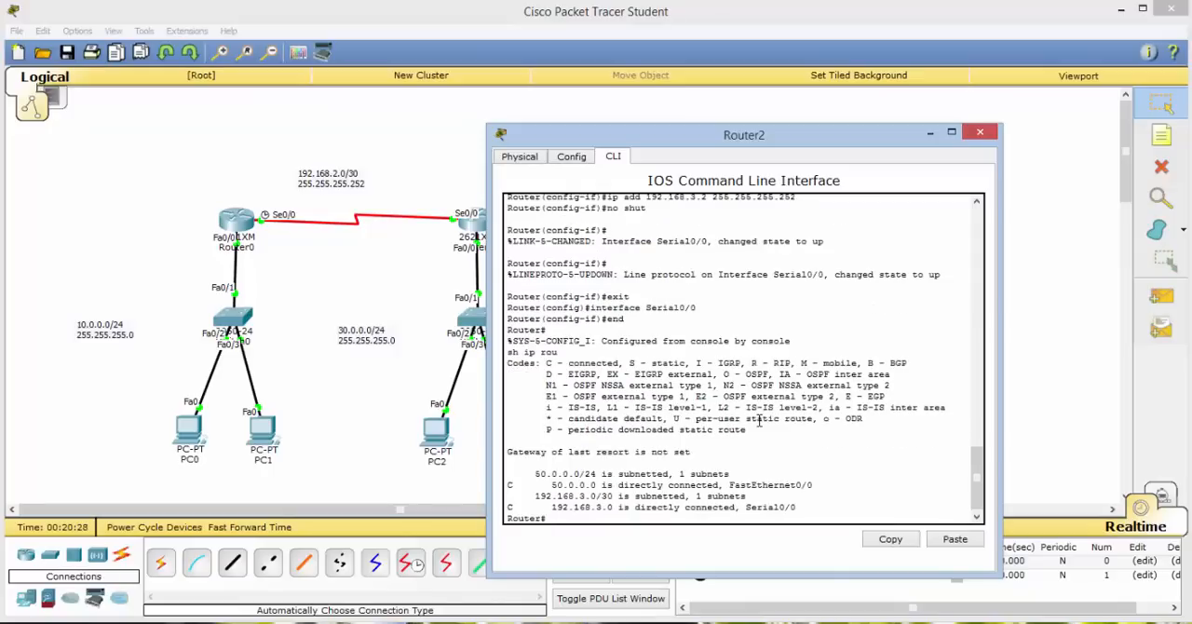
pyautogui.moveTo(735, 143); pyautogui.dragTo(971, 140)
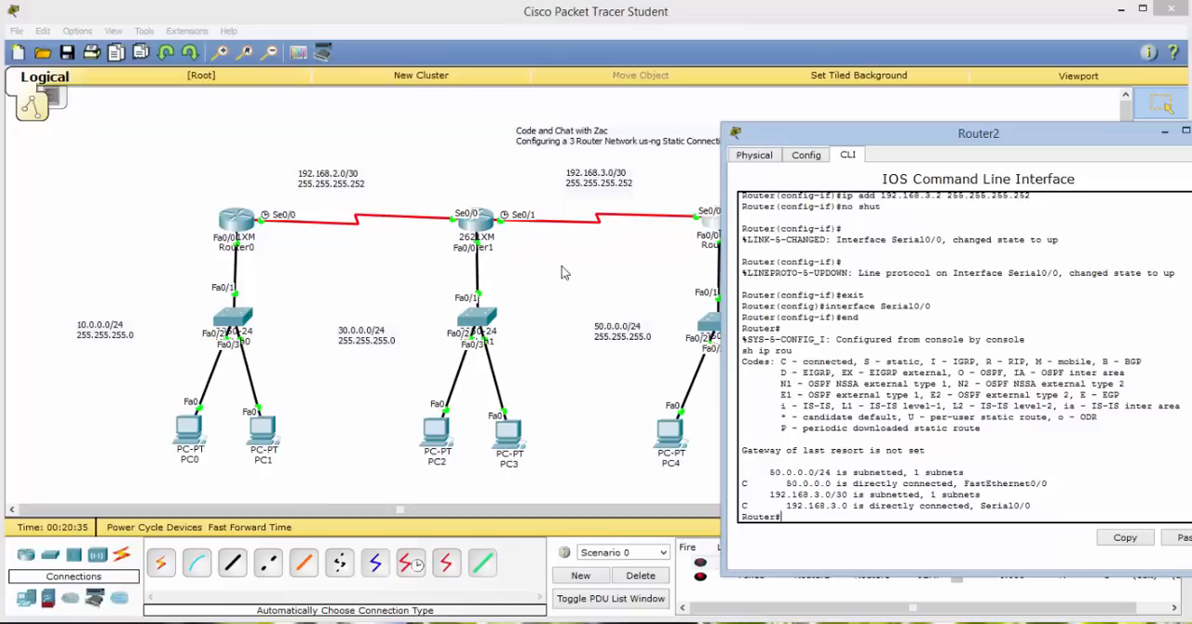
# Enter Router2's configuration mode with conf t and add a static route to 30.0.0.0 255.255.255.0 via 192.168.3.1.
pyautogui.moveTo(817, 135); pyautogui.dragTo(689, 96)
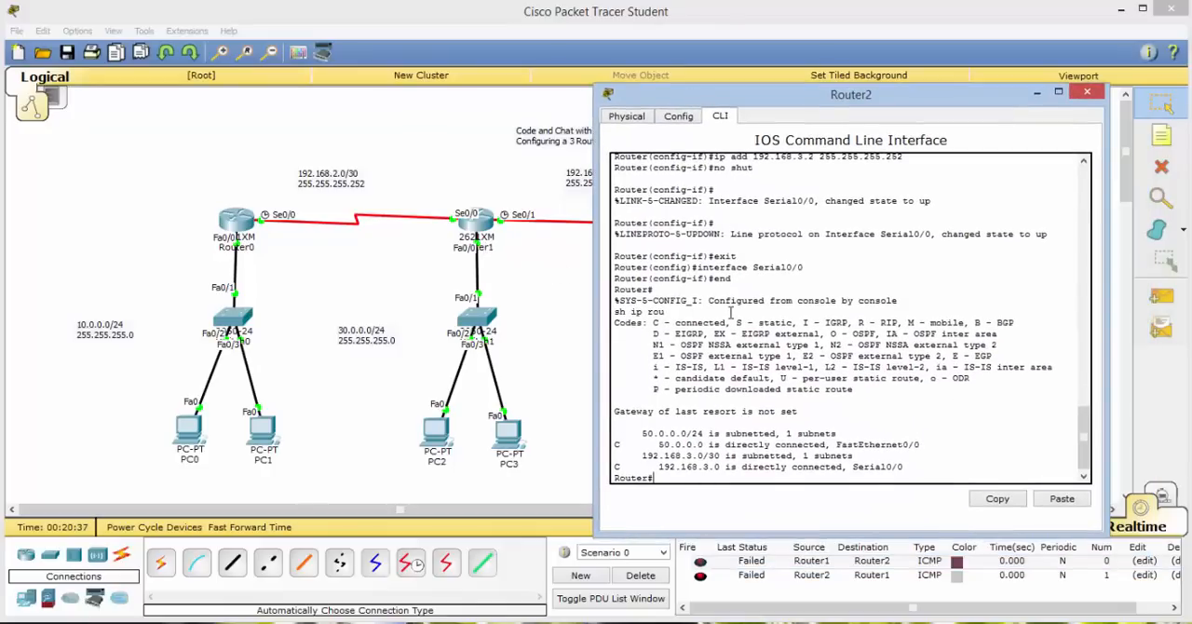
pyautogui.write('conf t')
pyautogui.press('Return')
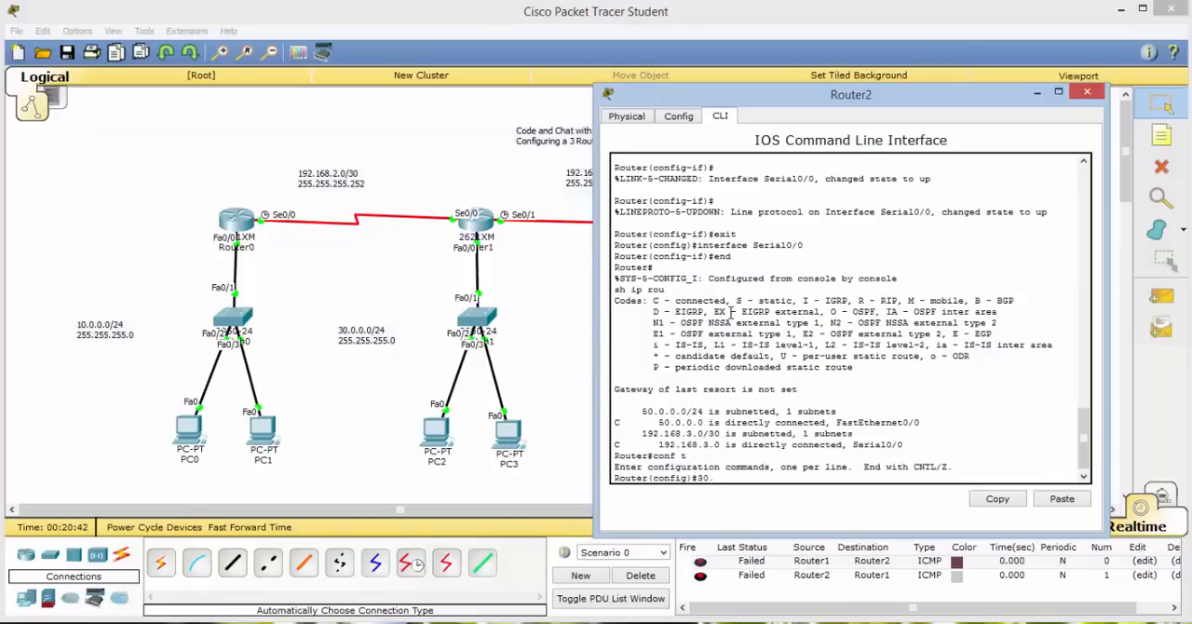
pyautogui.write('30')
pyautogui.press('BackSpace')
pyautogui.press('BackSpace')
pyautogui.write('ip route 30.0.0.0 255.255.255.0')
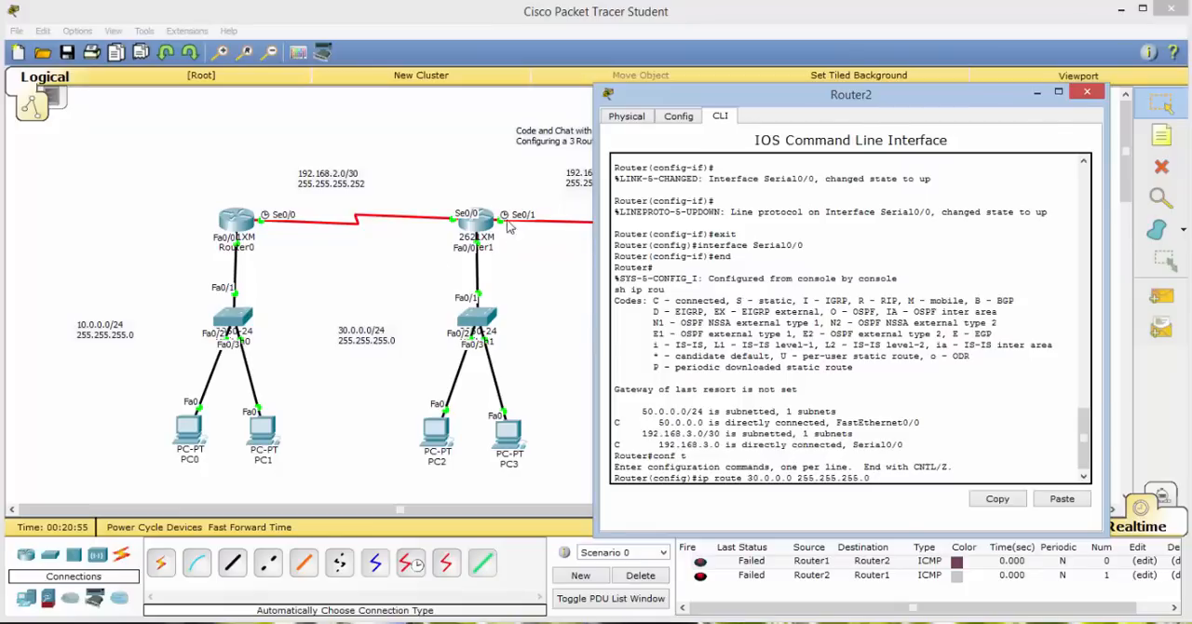
pyautogui.write('192.168.3.1')
pyautogui.press('Return')
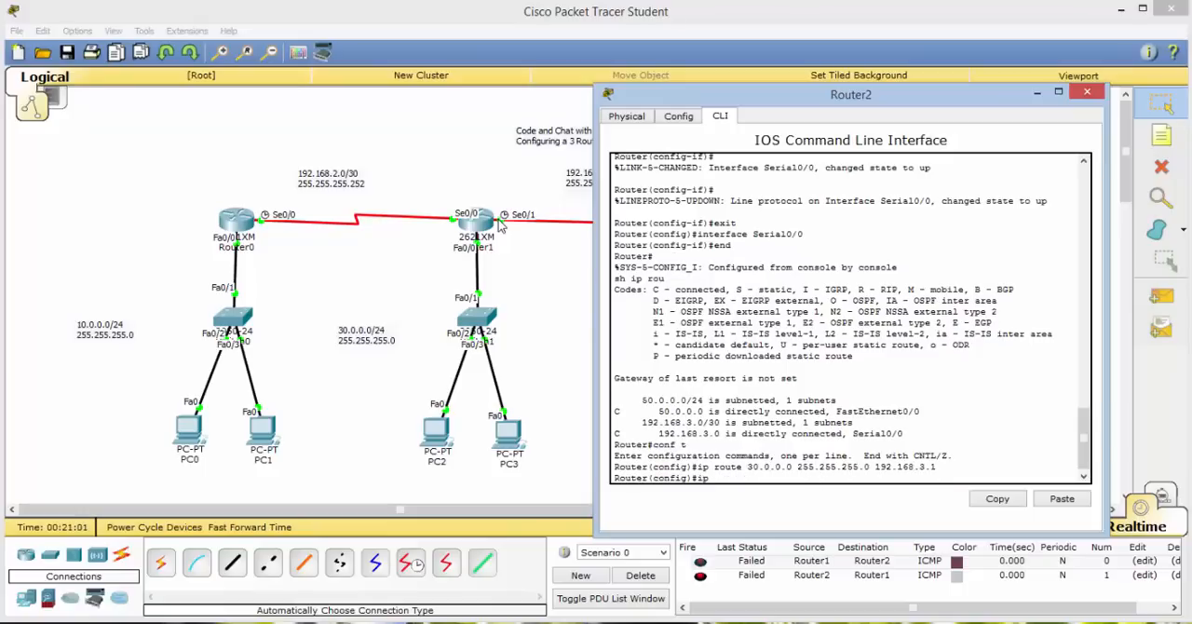
# Add a static route on Router2 to network 192.168.2.0 with mask 255.255.255.252 via next hop 192.168.3.1.
pyautogui.write('ip route 192.168.2.0 255.255.')
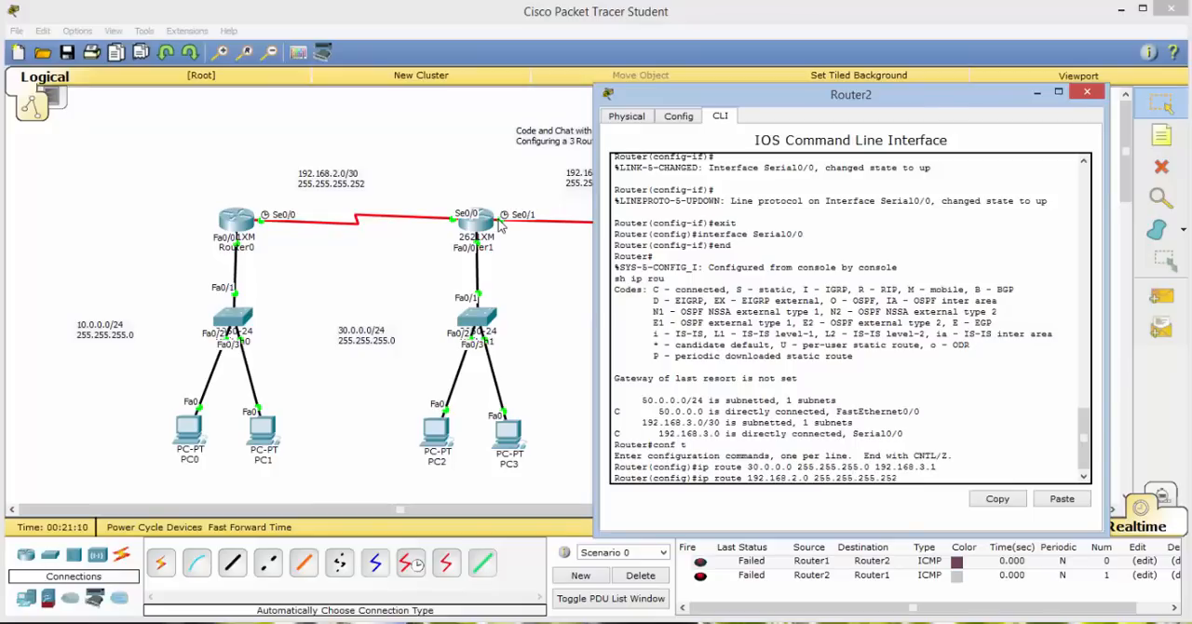
pyautogui.write('255.252 192.168.3.1')
pyautogui.press('Return')
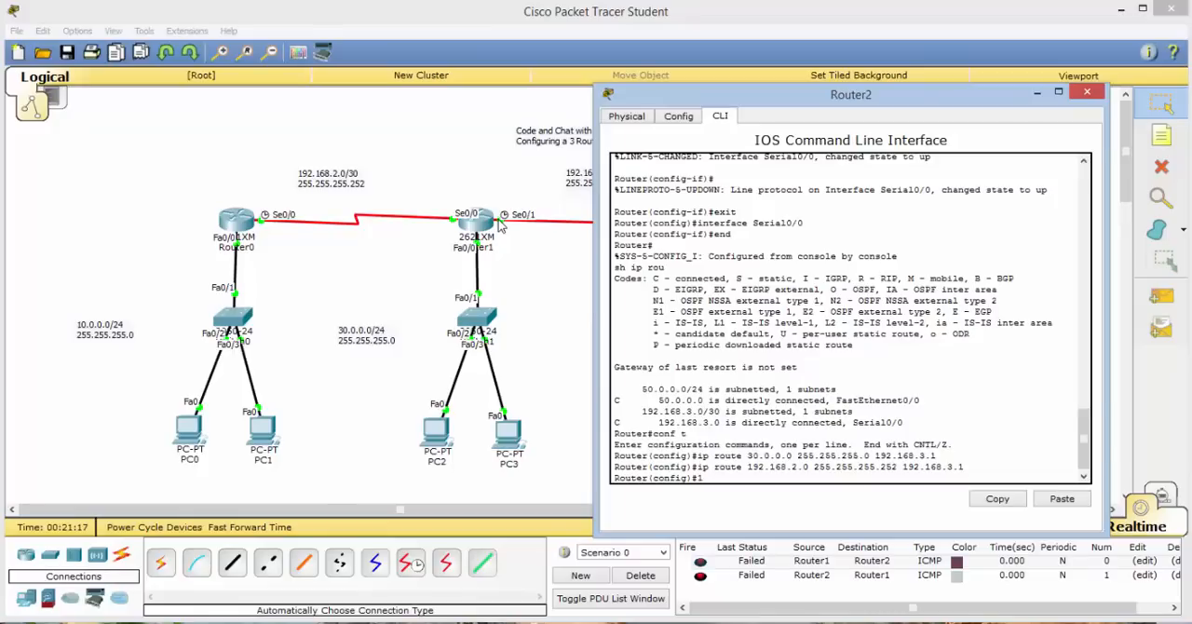
# Add a static route on Router2 to network 10.0.0.0 with mask 255.255.255.0 via next hop 192.168.3.1.
pyautogui.write('ip route 10.0.0.0 255.255')
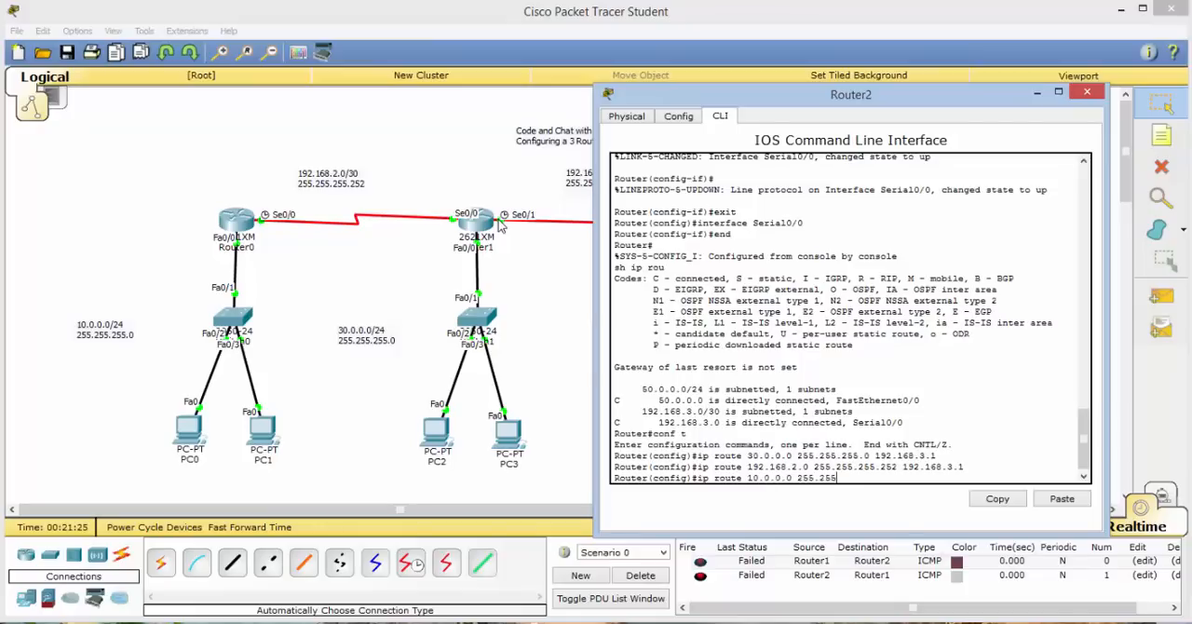
pyautogui.write('.255.0 192.168.3.1')
pyautogui.press('Return')
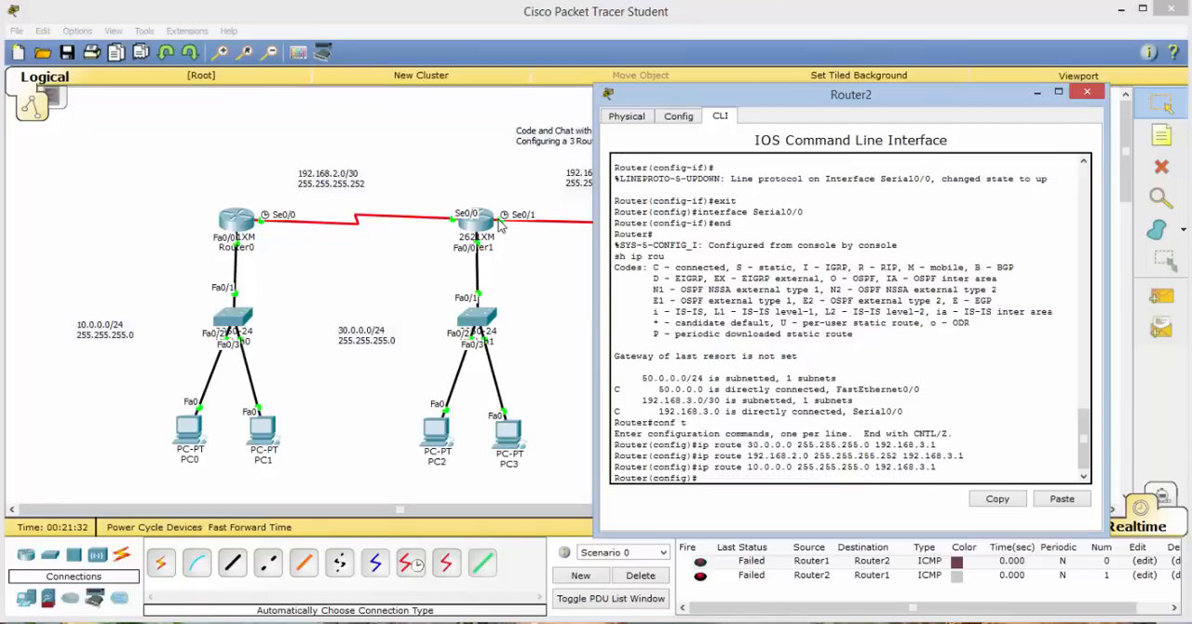
# Leave Router2's configuration mode with end and check its routing table using sh ip route.
pyautogui.write('end')
pyautogui.press('Return')
pyautogui.press('Return')
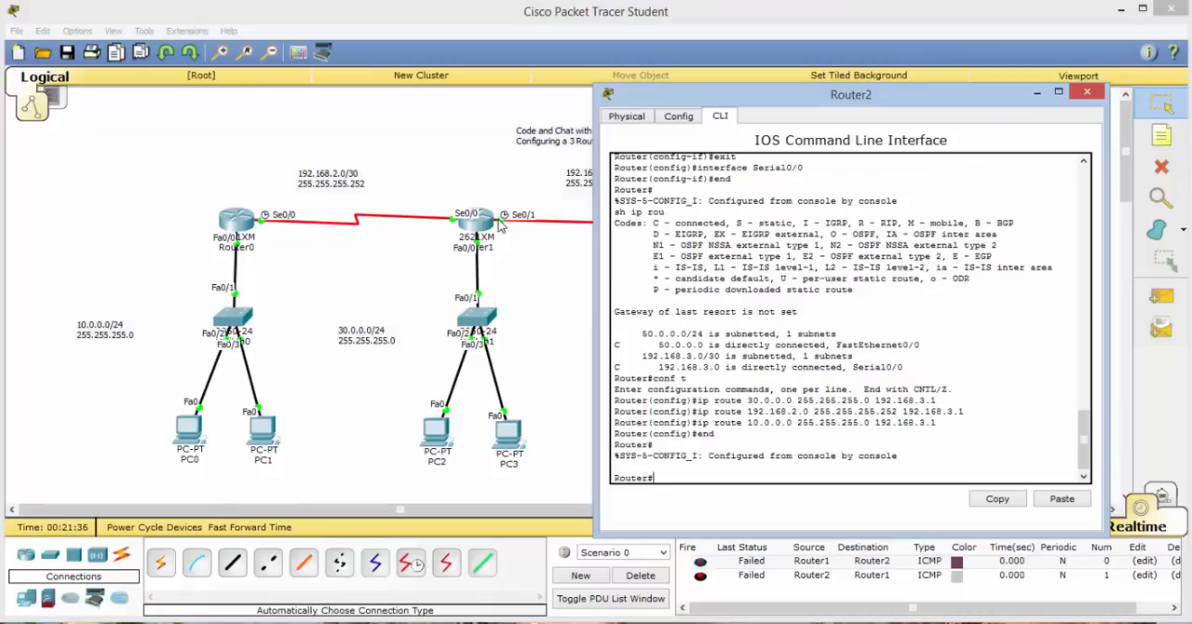
pyautogui.write('sh ip route')
pyautogui.press('Return')
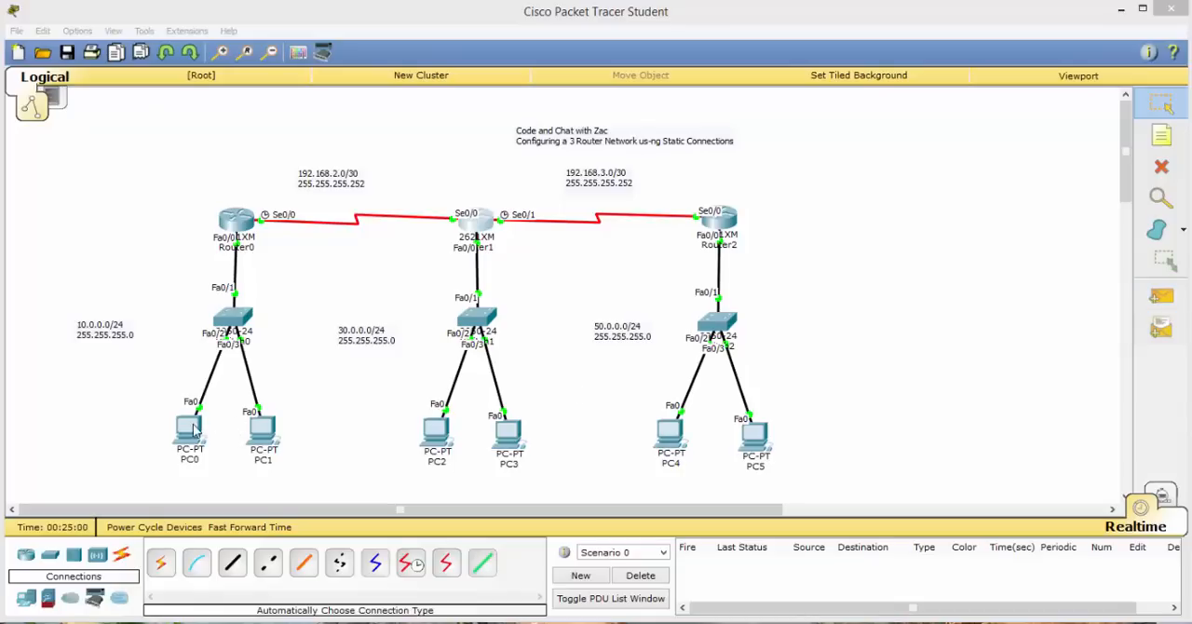
# Test connectivity by sending simple PDUs from PC0 to PC2 and from PC0 to PC3.
pyautogui.click(1161, 296)
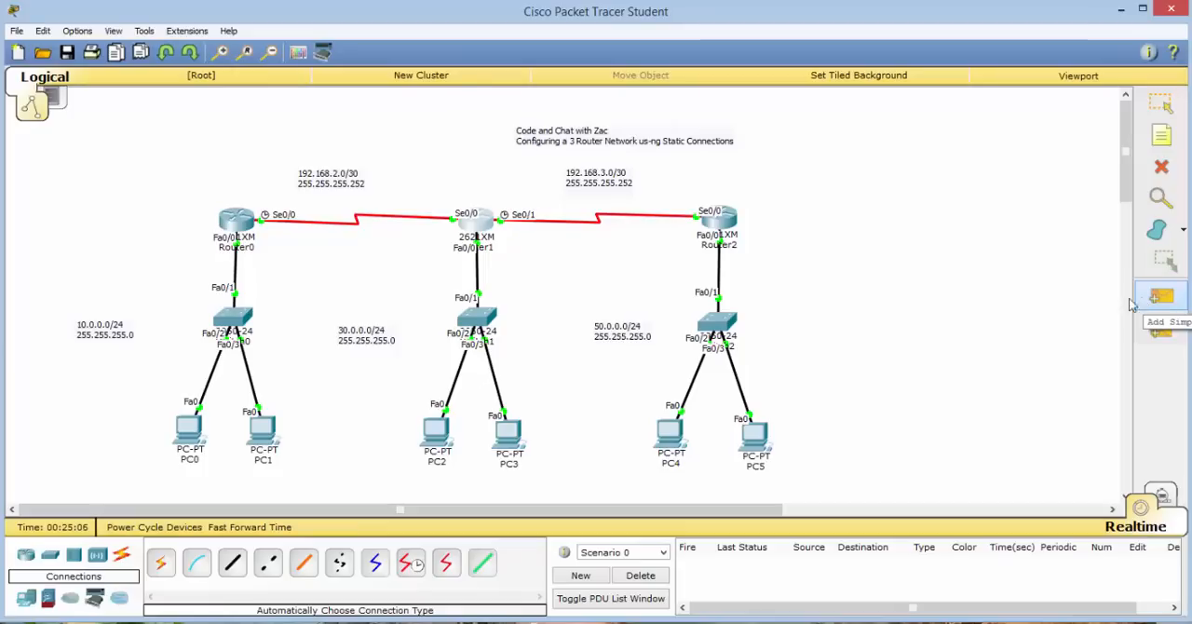
pyautogui.click(1147, 300)
pyautogui.click(189, 431)
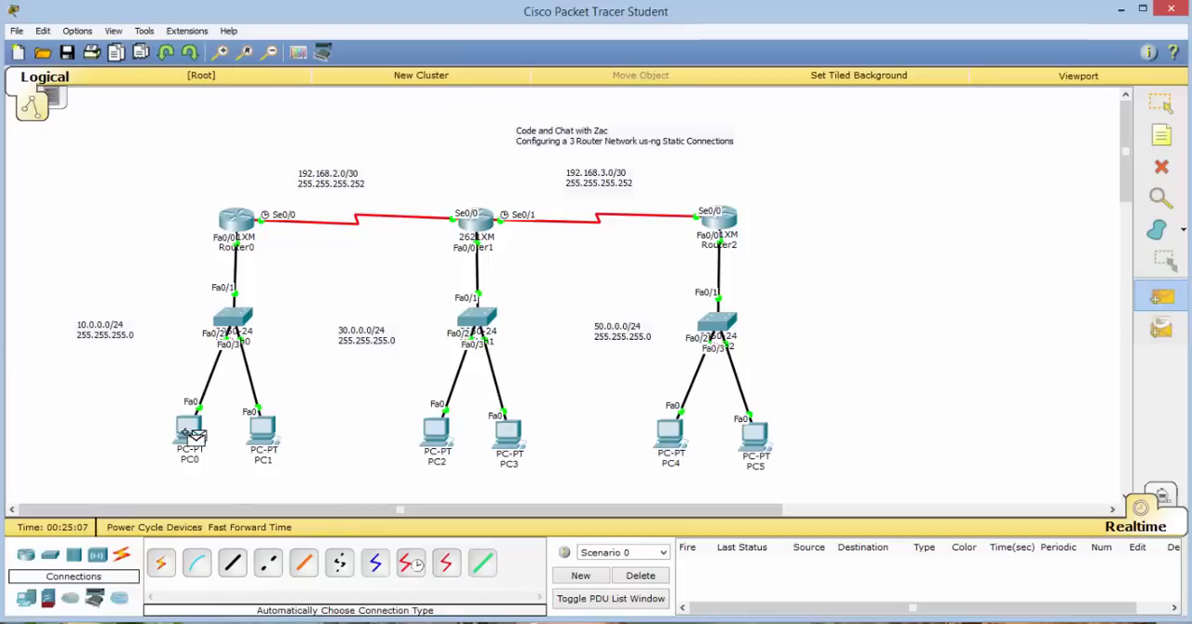
pyautogui.click(438, 430)
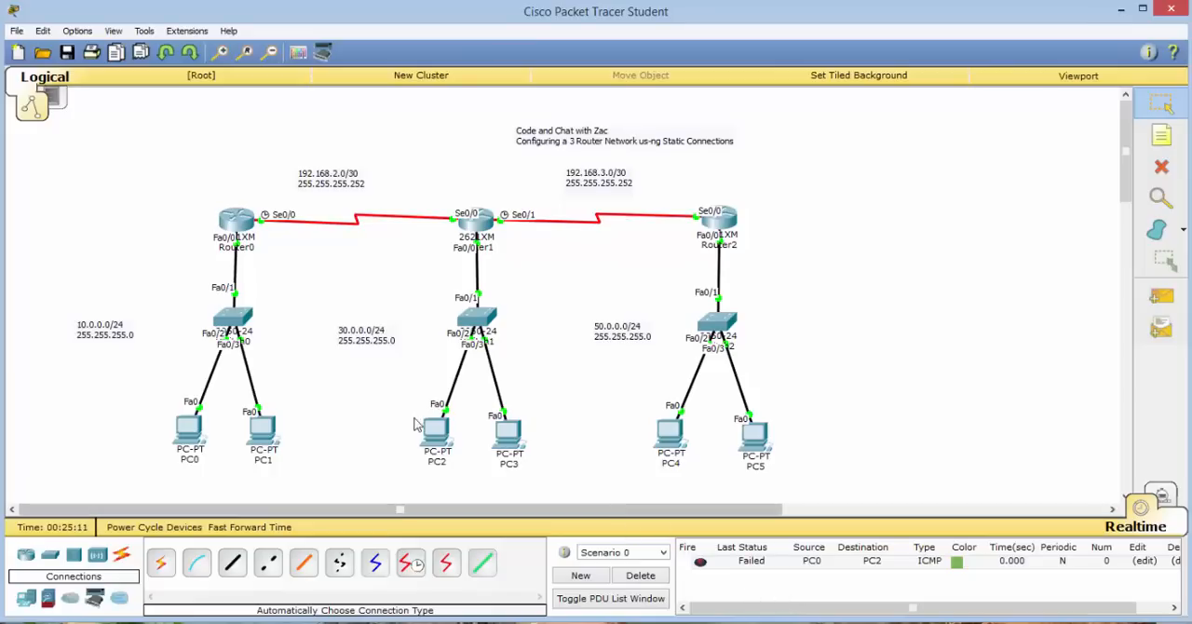
pyautogui.click(1161, 296)
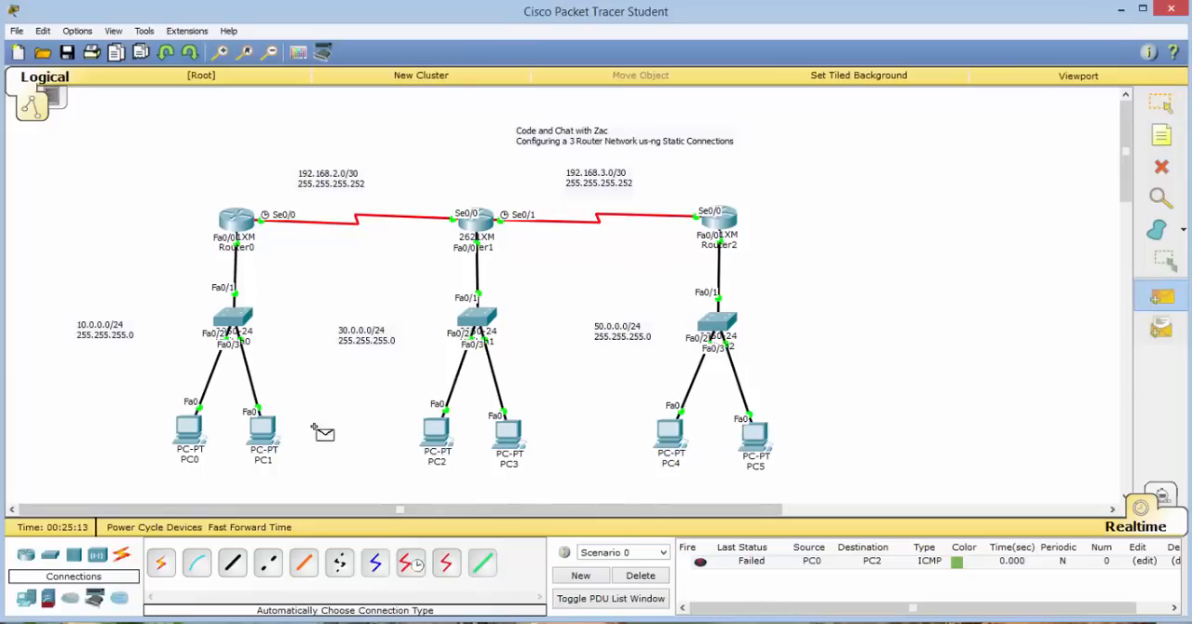
pyautogui.click(191, 429)
pyautogui.click(508, 435)
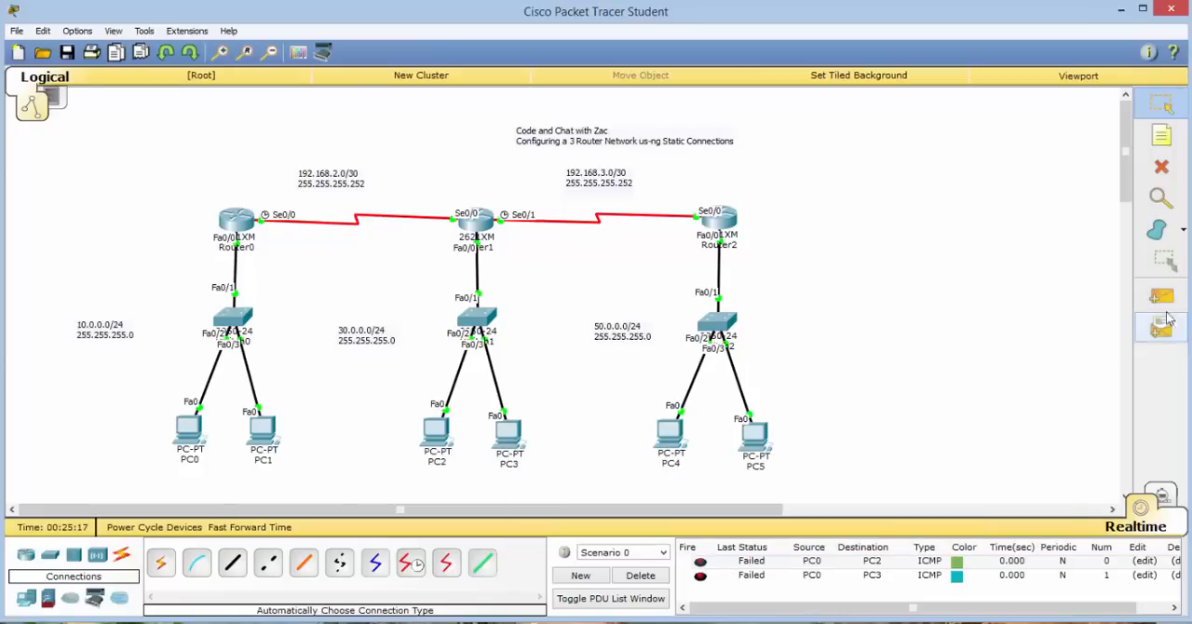
pyautogui.click(1166, 303)
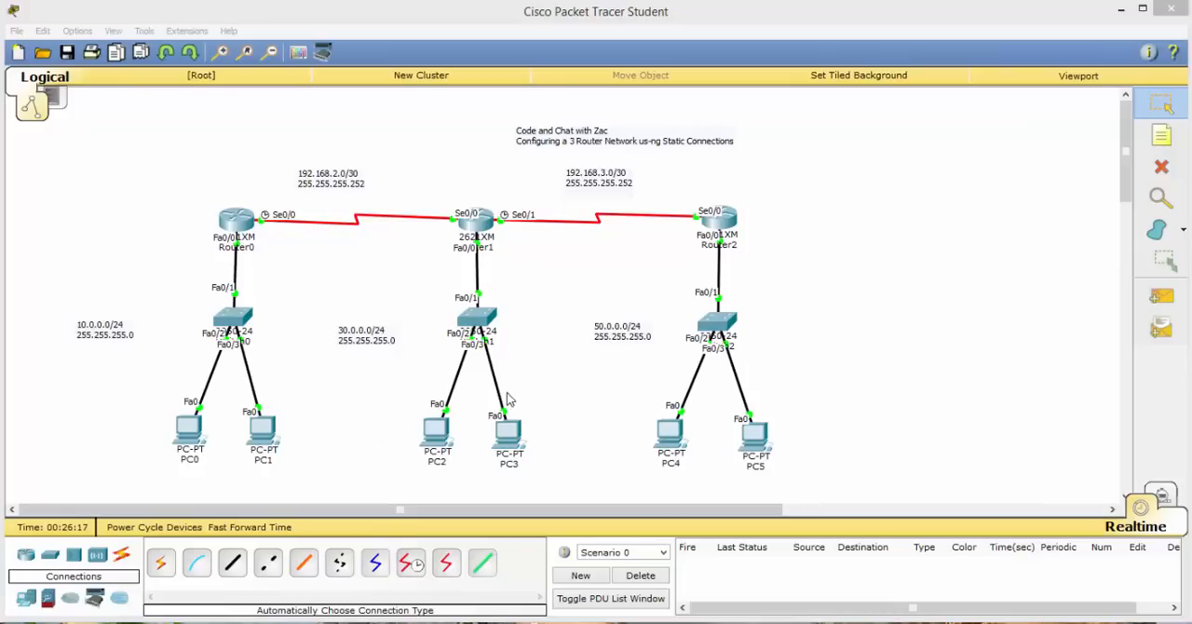
# Retest connectivity by sending simple PDUs from PC0 to PC2 and from PC1 to PC3.
pyautogui.click(185, 447)
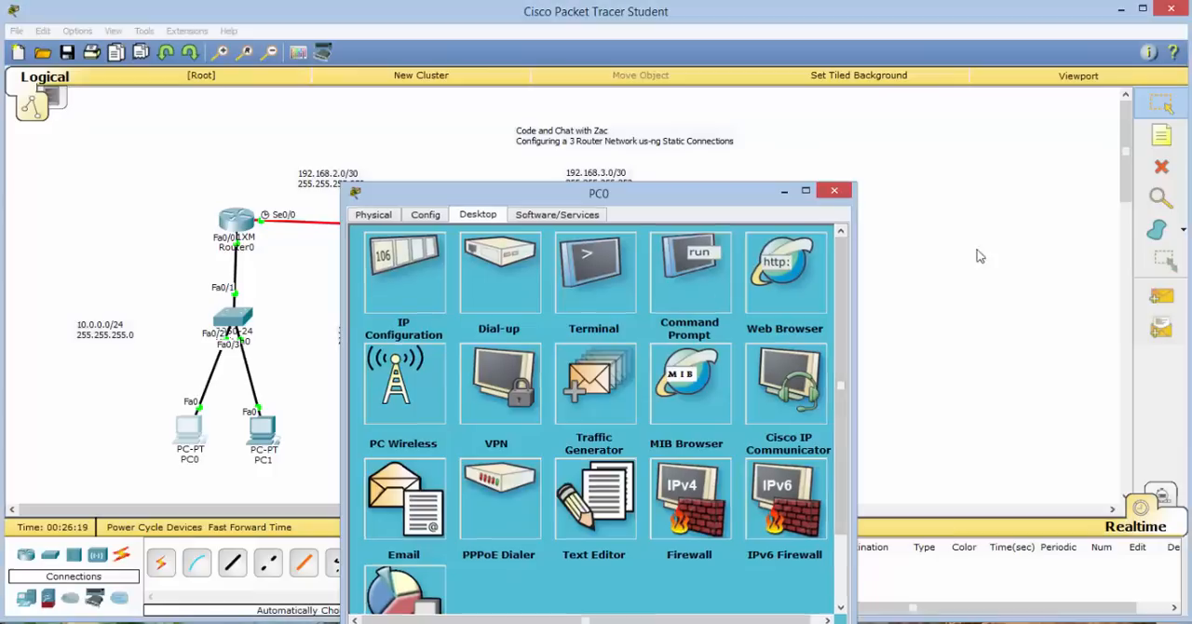
pyautogui.click(1159, 296)
pyautogui.click(191, 433)
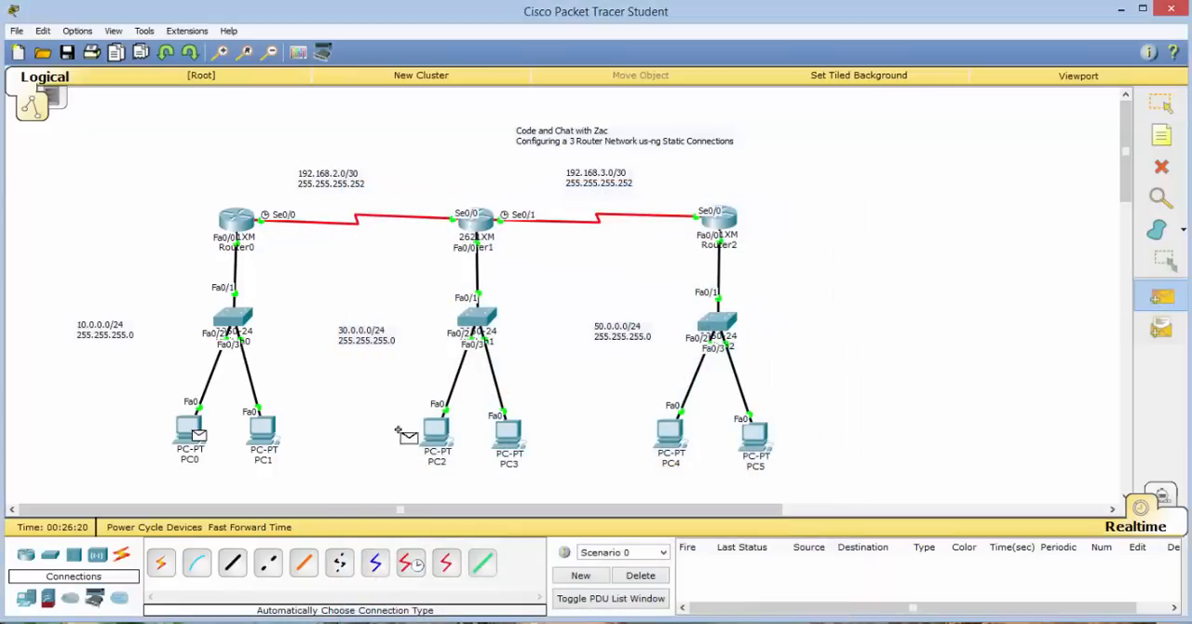
pyautogui.click(433, 436)
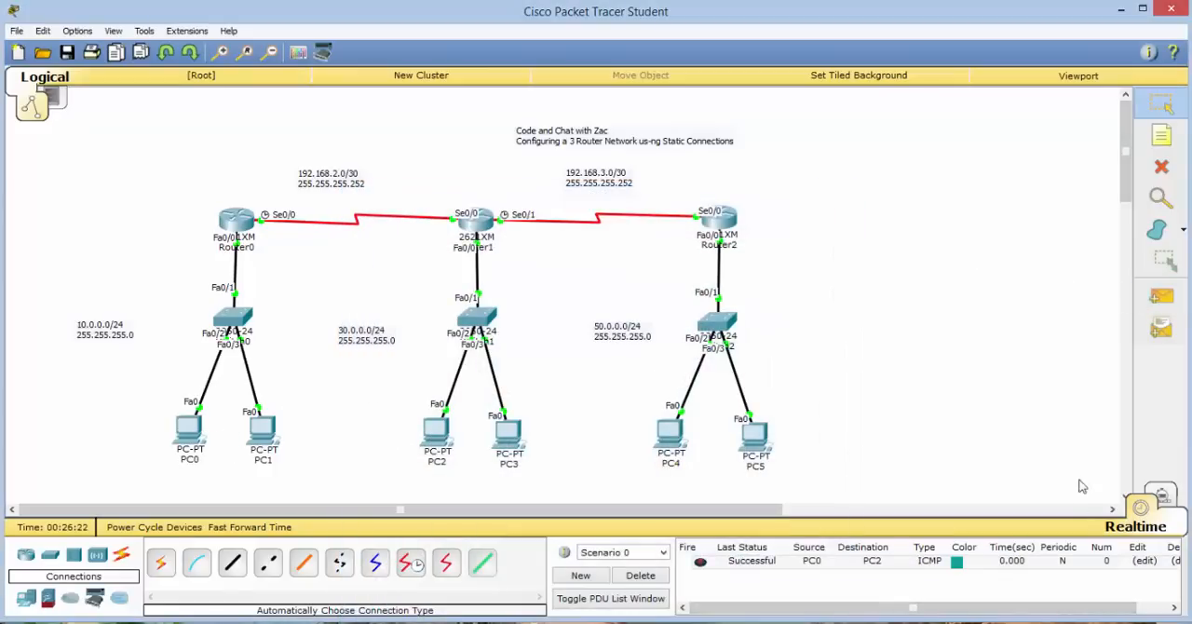
pyautogui.click(1169, 303)
pyautogui.click(261, 430)
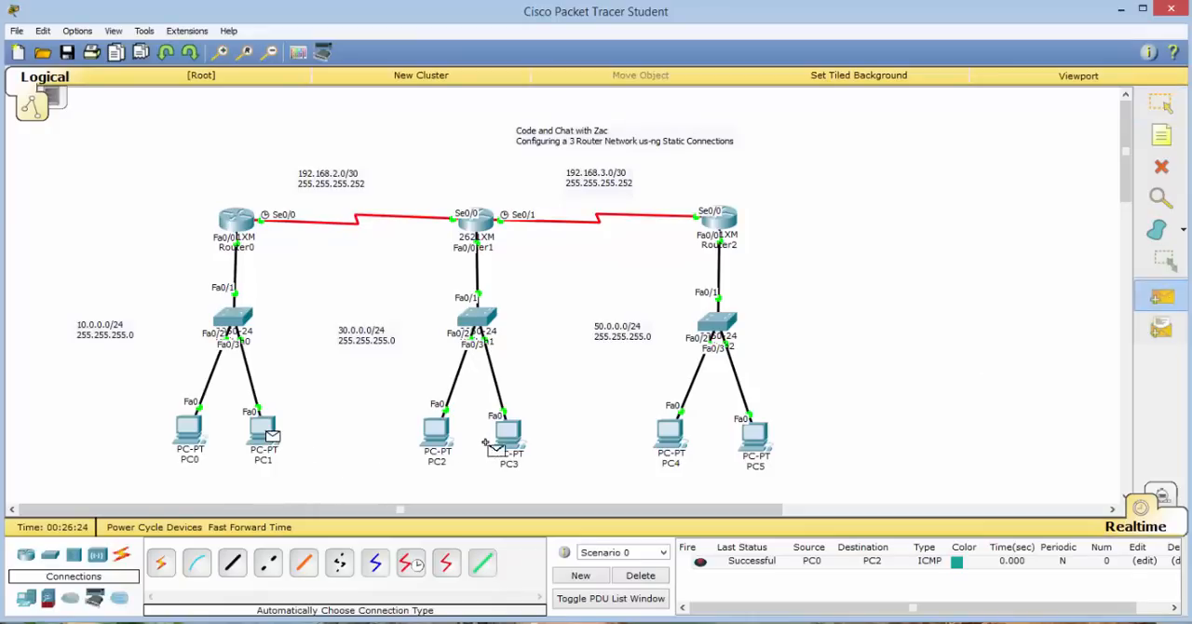
pyautogui.click(507, 442)
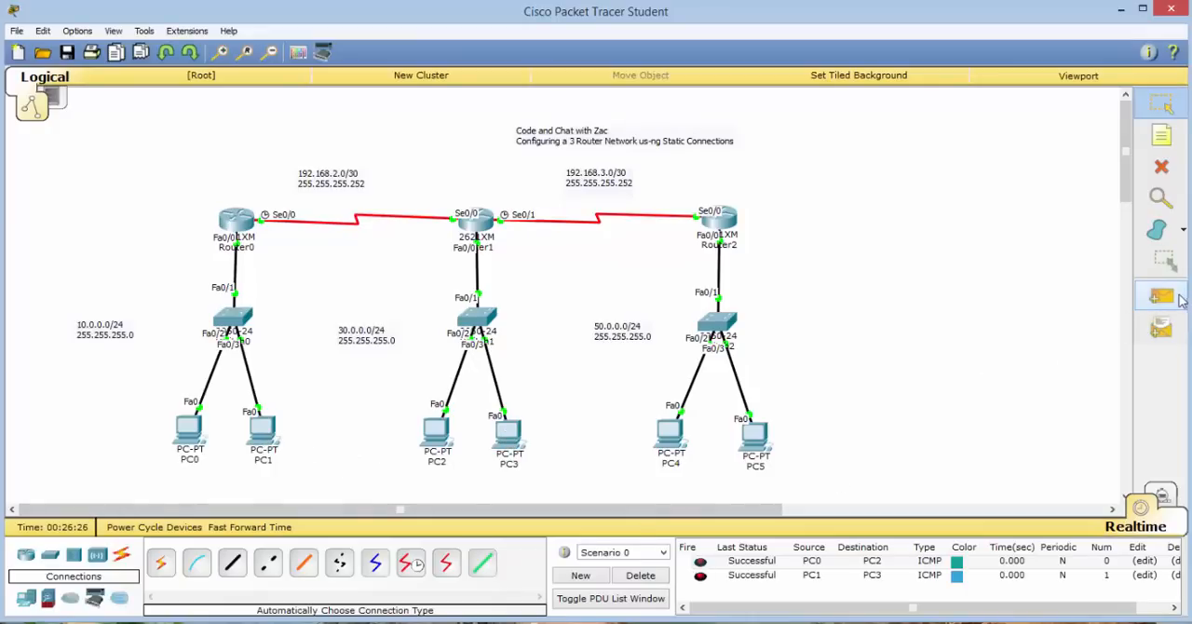
# Send a simple PDU from PC1 to PC4 to test the path to the 50.0.0.0 network.
pyautogui.click(1161, 296)
pyautogui.click(267, 430)
pyautogui.click(677, 430)
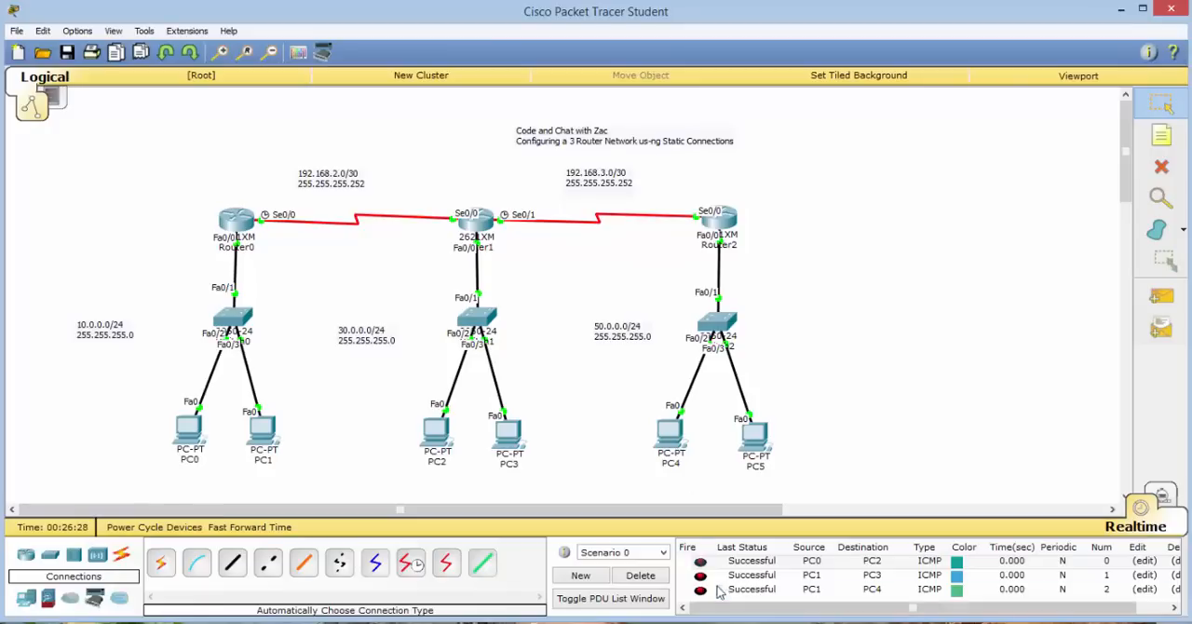
# Delete Scenario 0's existing PDUs and send a new simple PDU from PC1 to PC5.
pyautogui.click(640, 575)
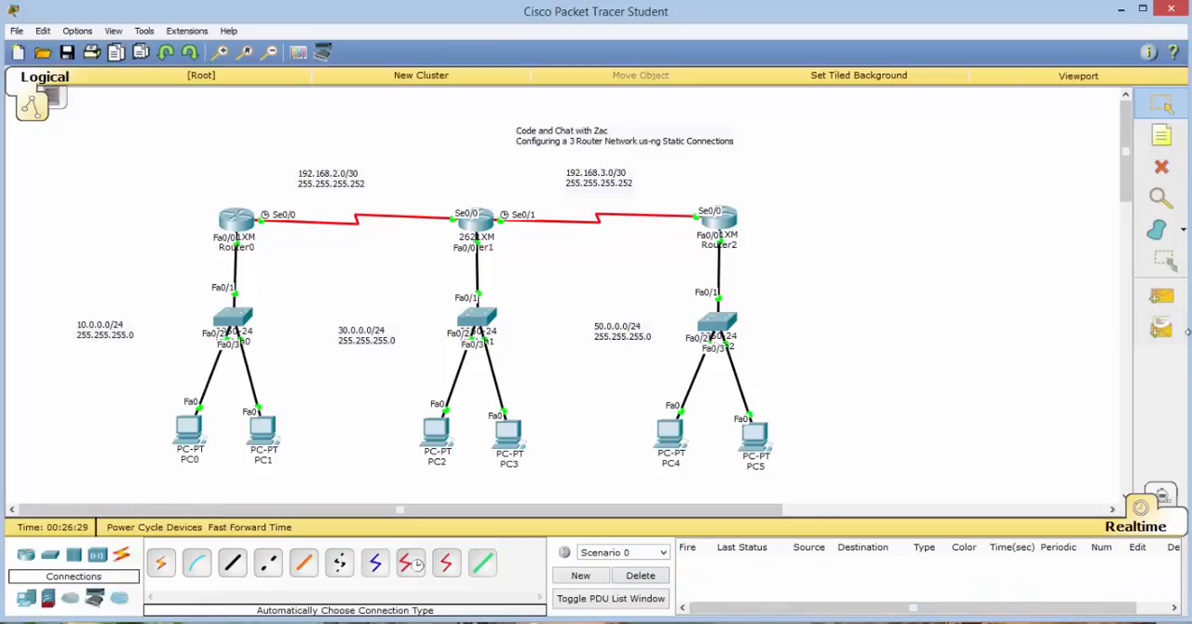
pyautogui.click(1161, 296)
pyautogui.click(263, 430)
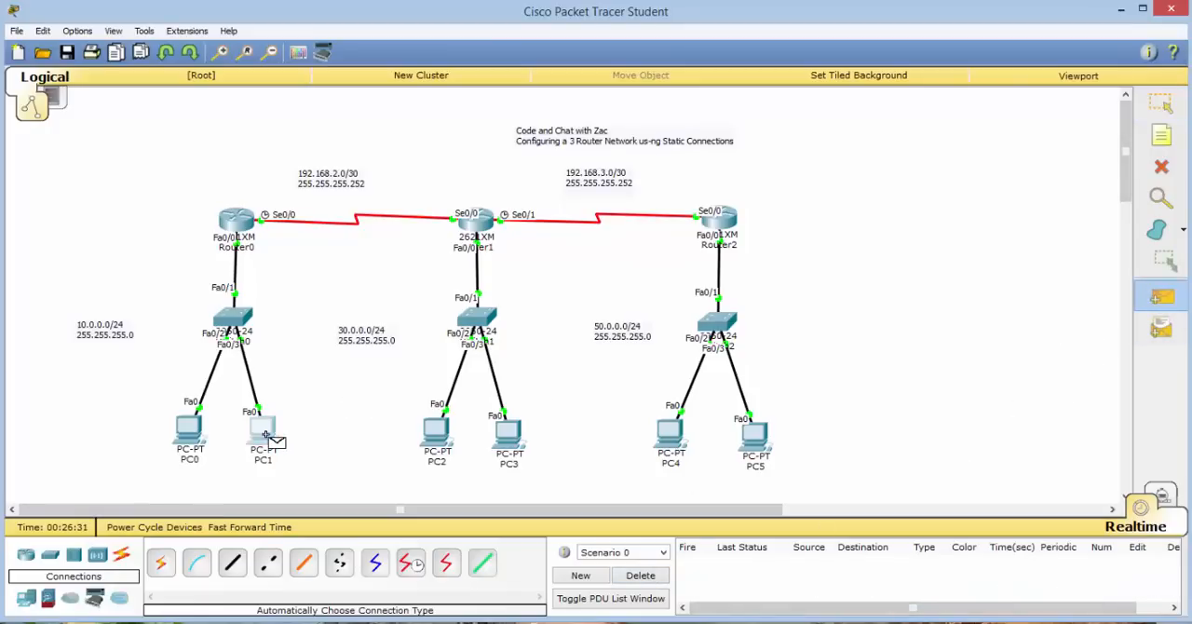
pyautogui.click(754, 434)
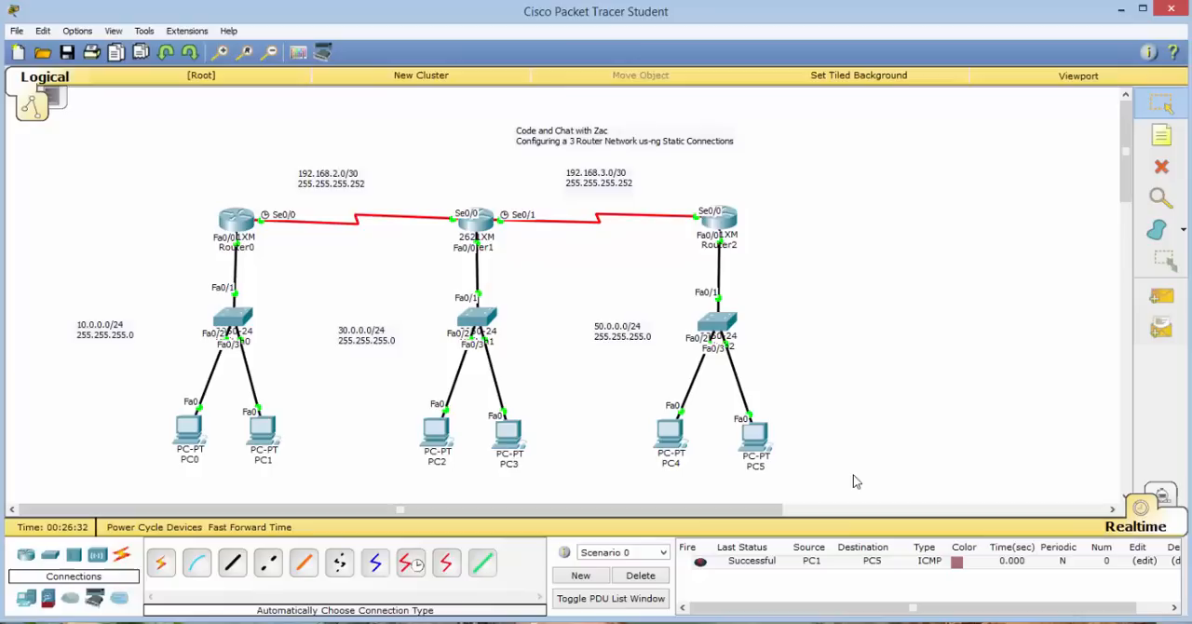
# Test the reverse direction by sending simple PDUs from PC5 to PC2 and from PC4 to PC0.
pyautogui.click(1161, 296)
pyautogui.click(754, 434)
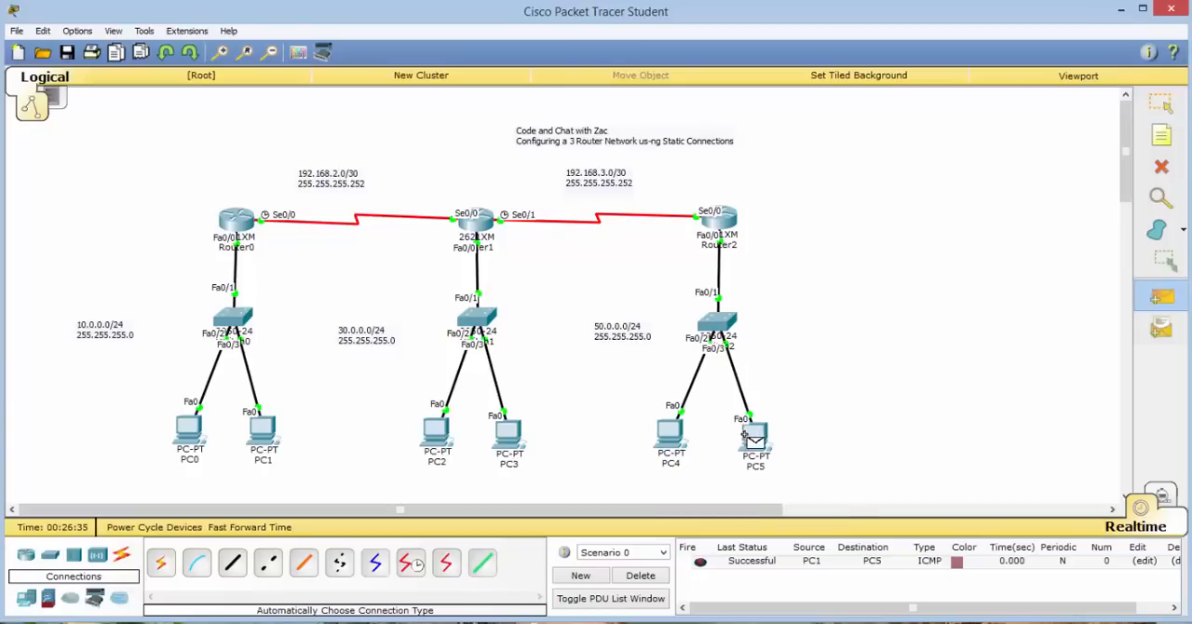
pyautogui.click(436, 430)
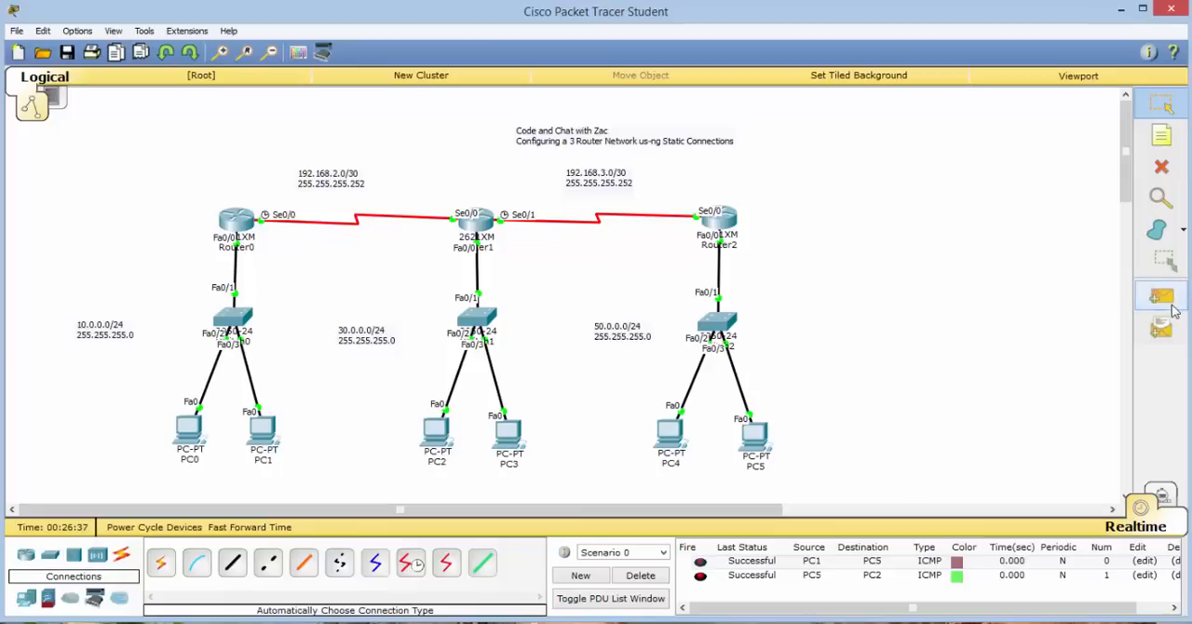
pyautogui.click(1164, 299)
pyautogui.click(679, 434)
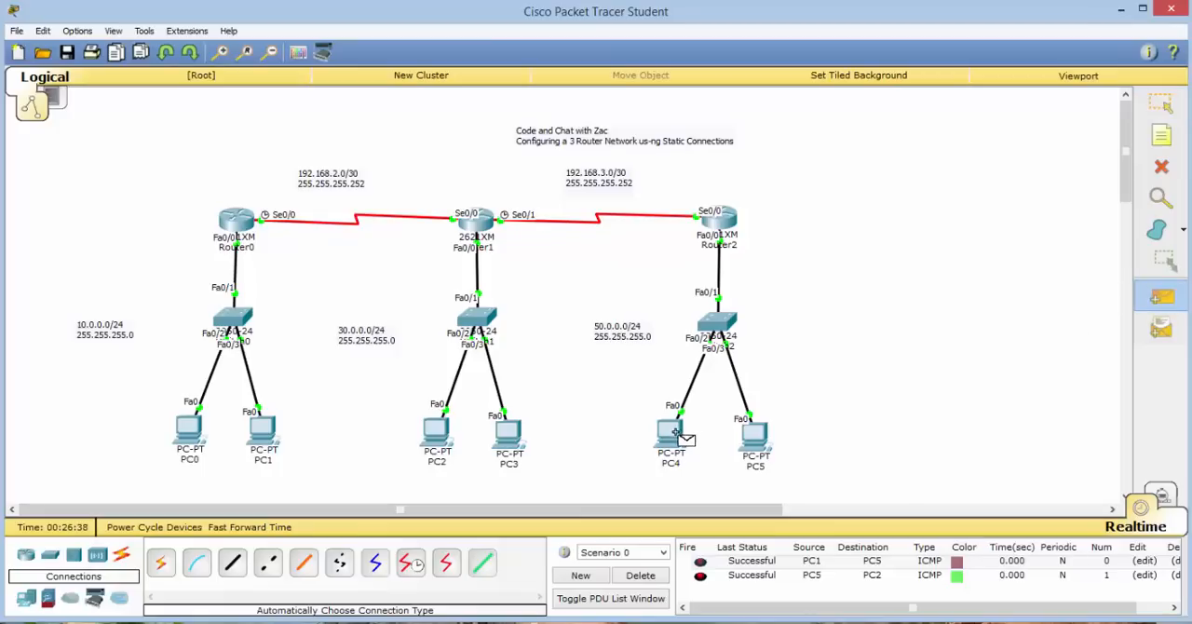
pyautogui.click(201, 434)
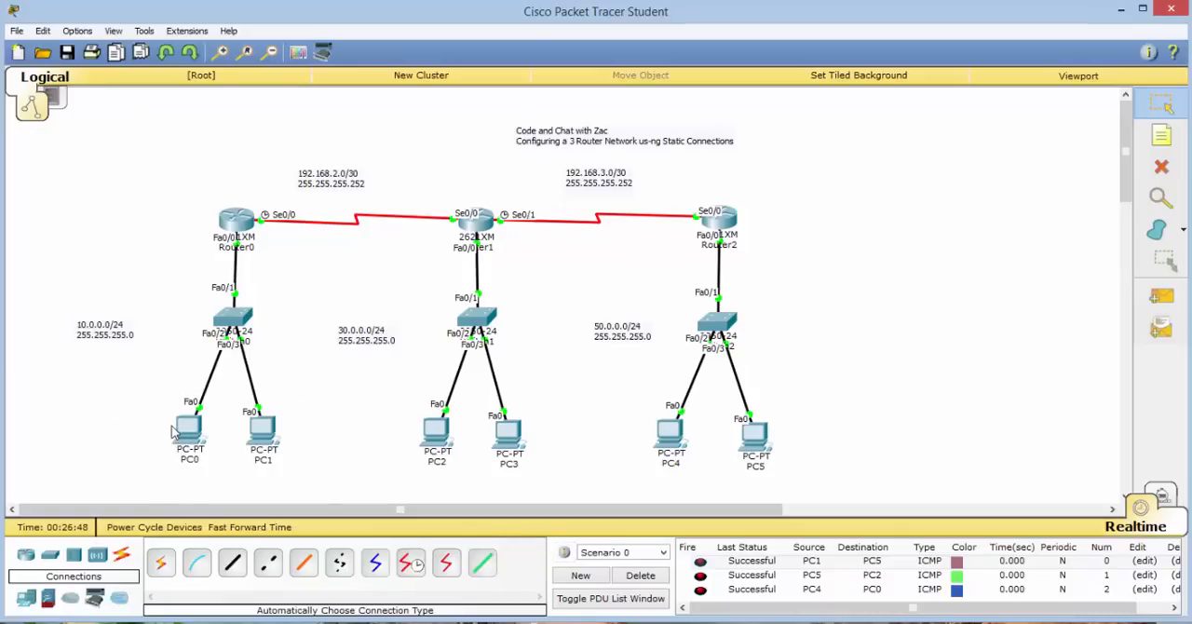
pyautogui.click(1161, 303)
pyautogui.moveTo(503, 436)
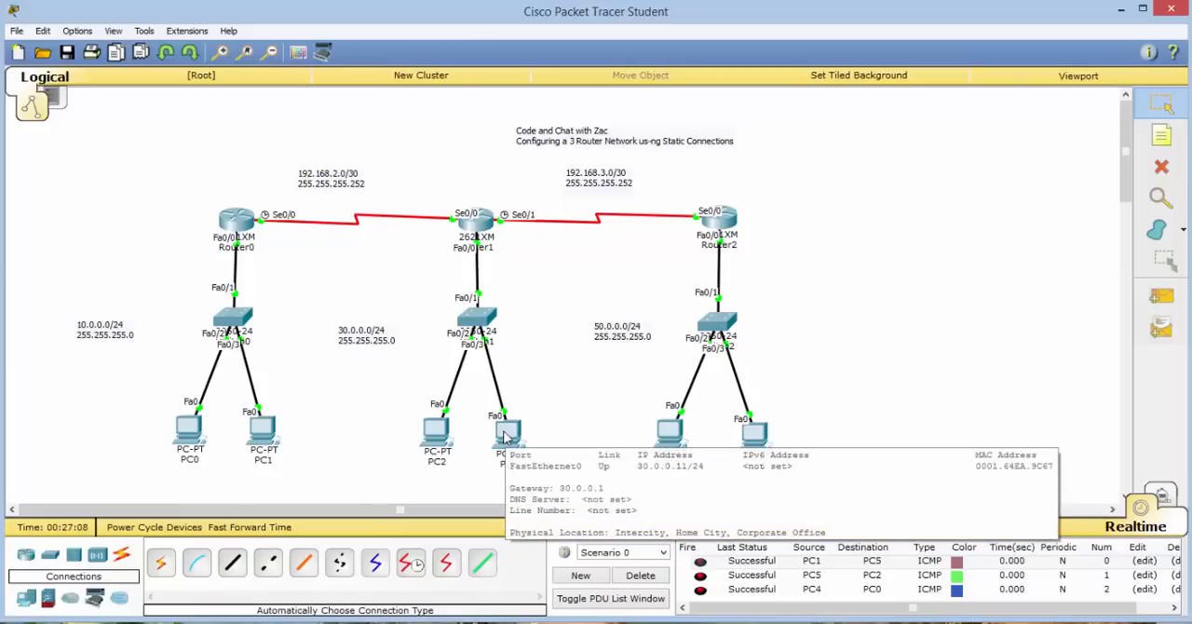